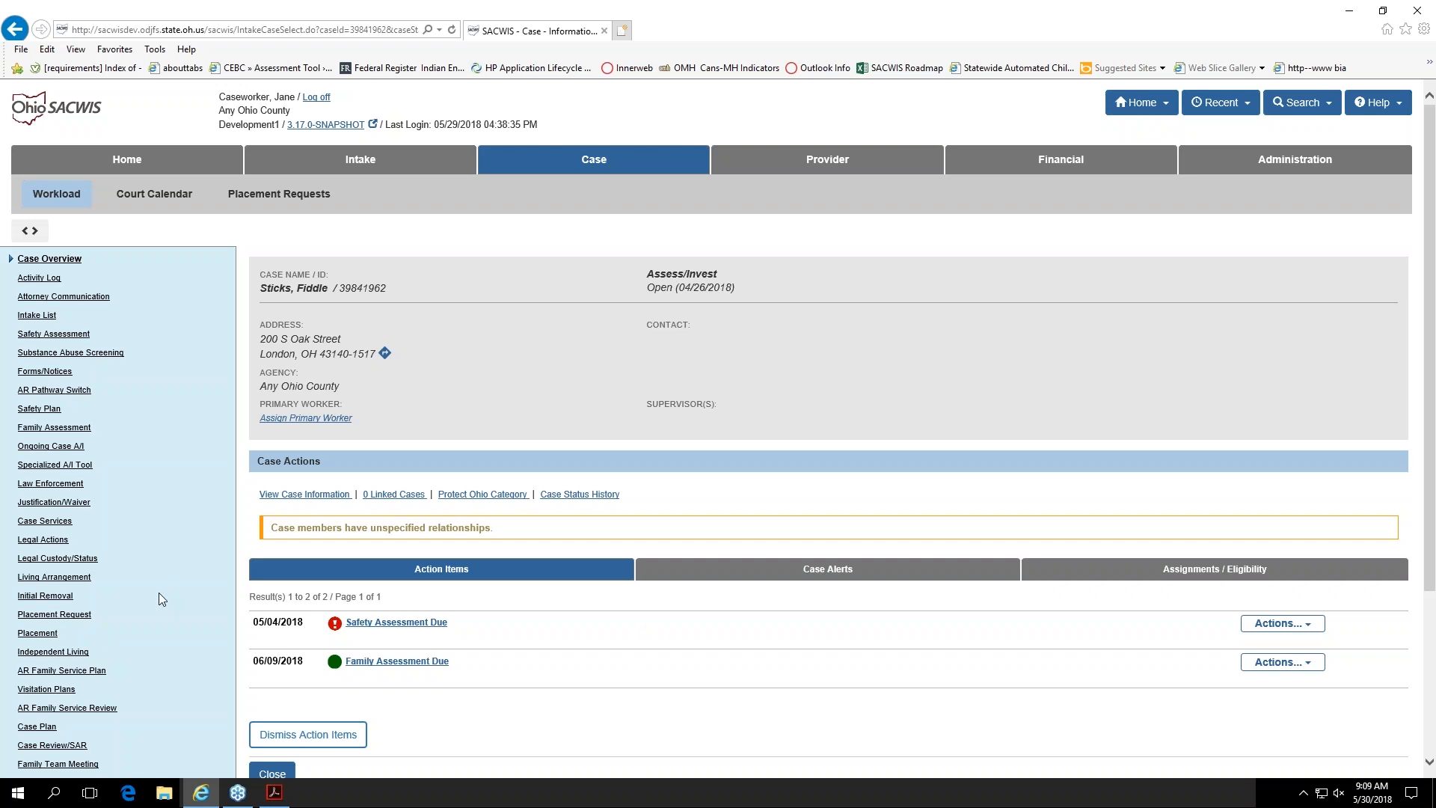
Step: Open the case's ICPC/ICAMA page and review the ICPC and ICAMA record lists
{"action": "scroll", "coordinate": [159, 592], "scroll_direction": "down", "scroll_amount": 3}
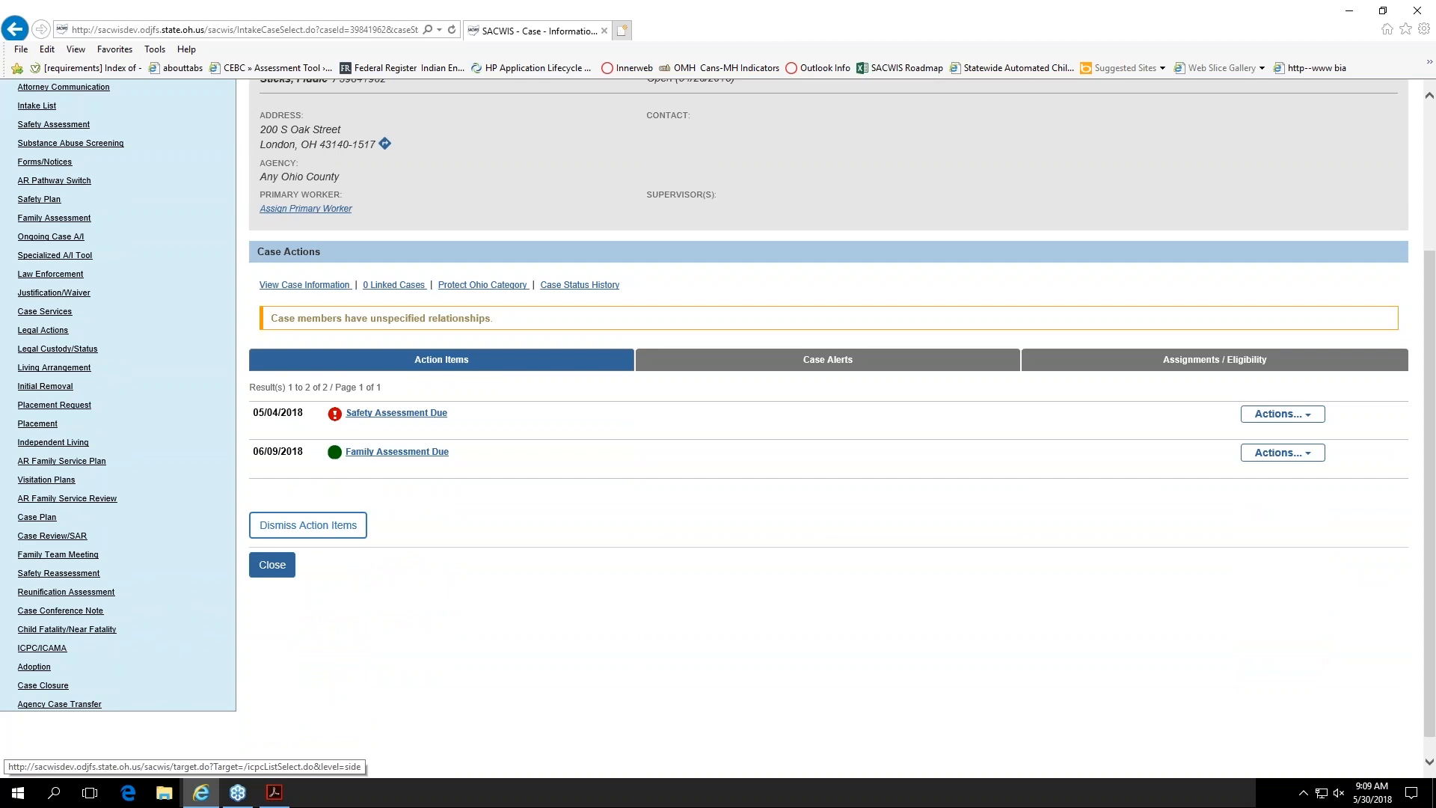
{"action": "left_click", "coordinate": [39, 652]}
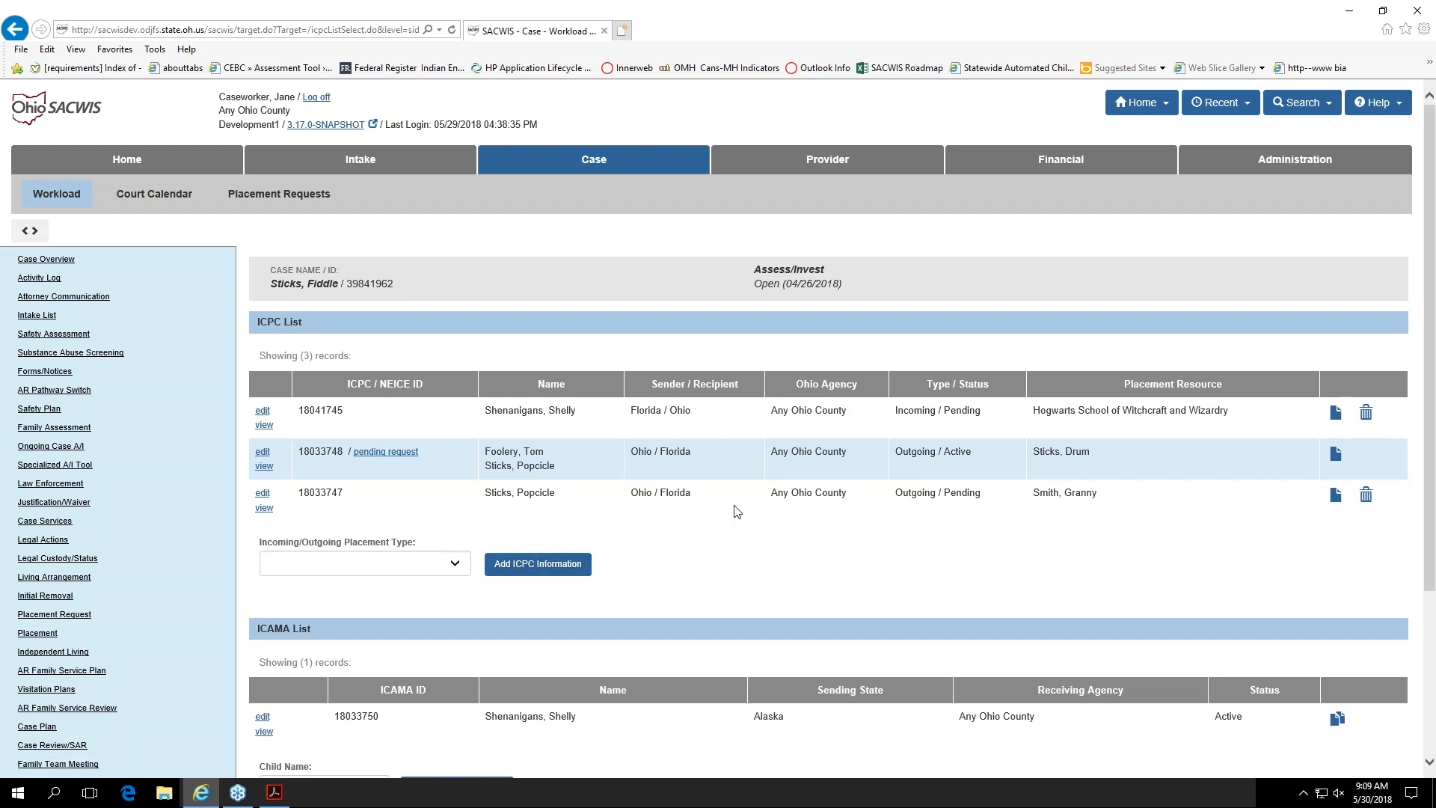
{"action": "scroll", "coordinate": [865, 435], "scroll_direction": "down", "scroll_amount": 3}
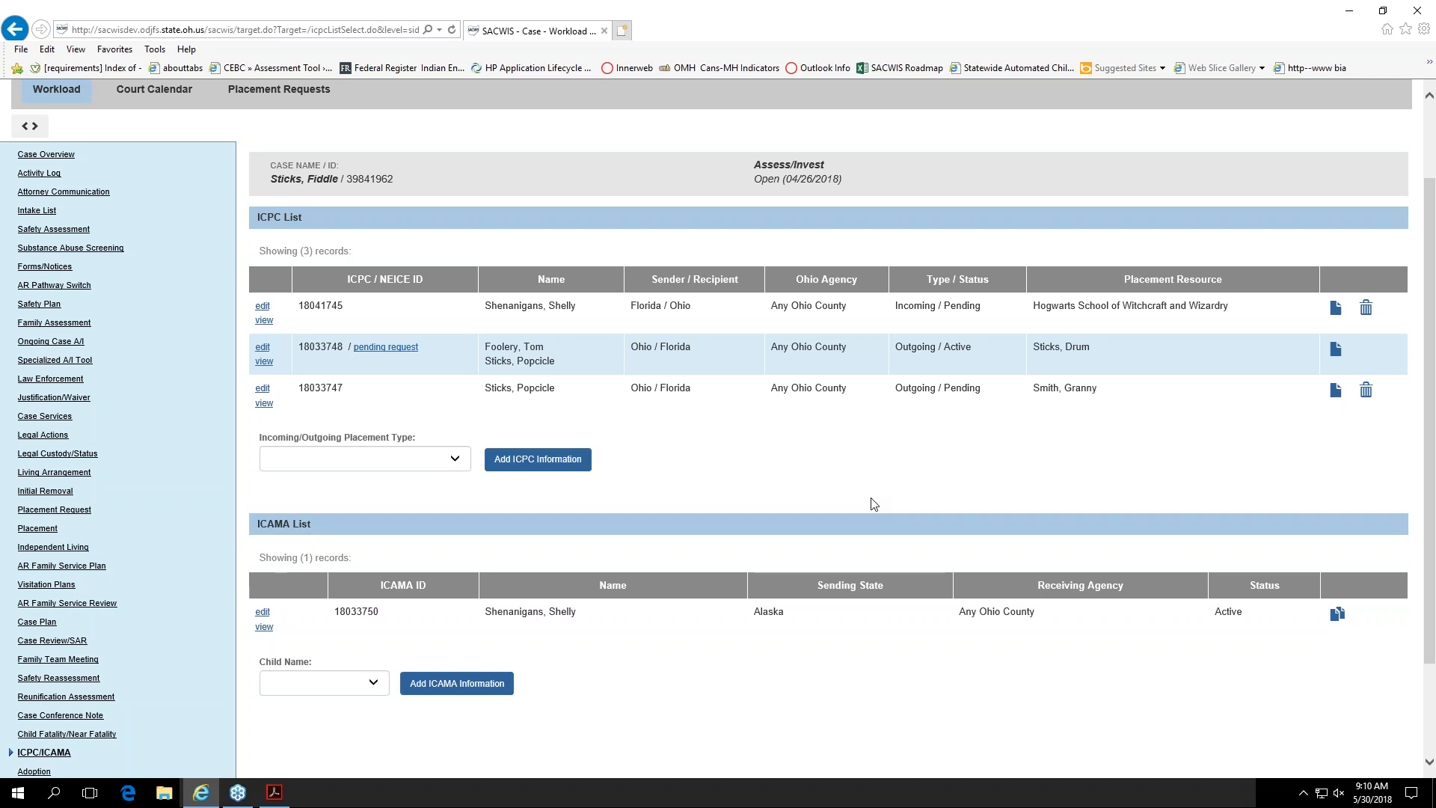
{"action": "scroll", "coordinate": [874, 502], "scroll_direction": "down", "scroll_amount": 2}
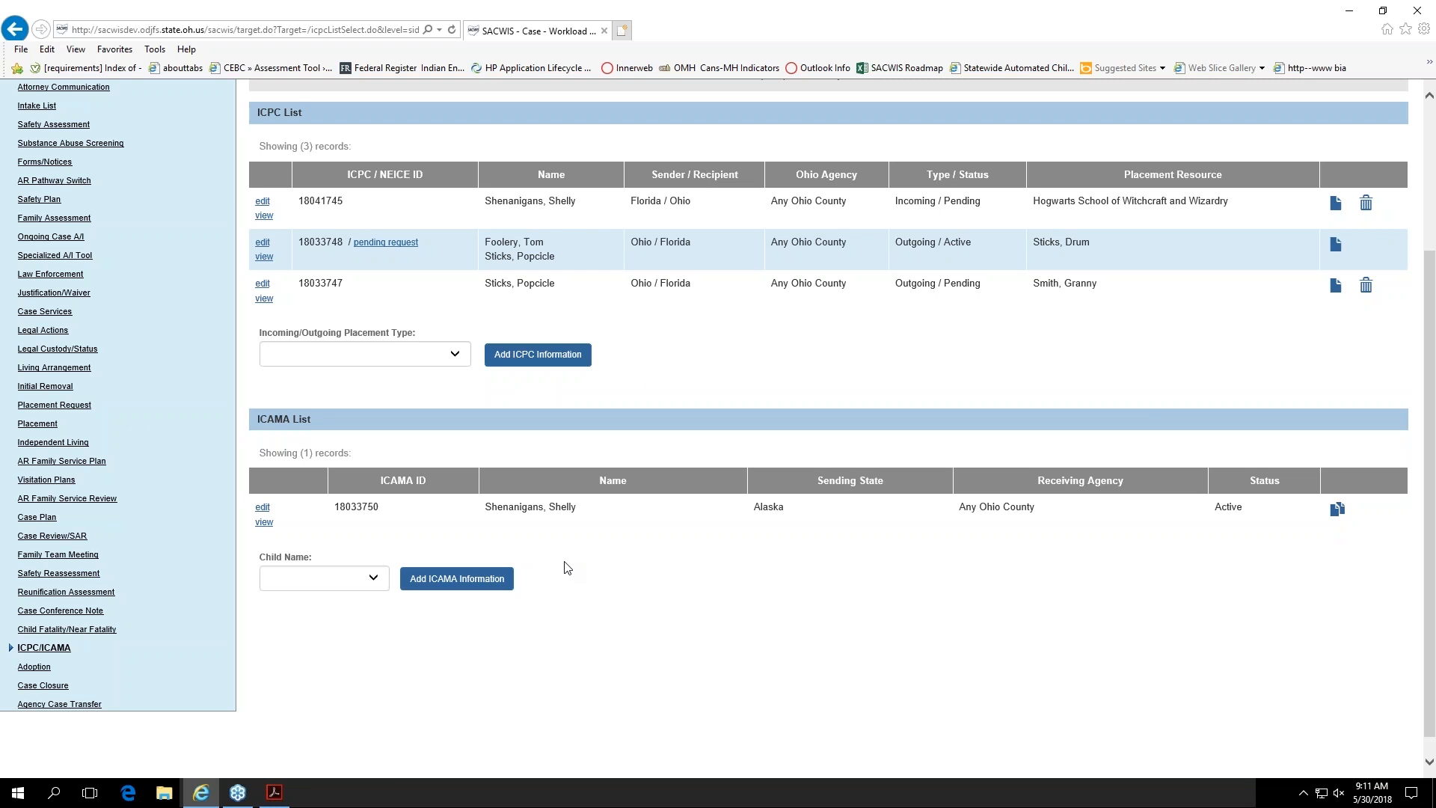
Step: Check the child names selectable for a new ICAMA record and open the existing Alaska ICAMA record for editing
{"action": "left_click", "coordinate": [377, 578]}
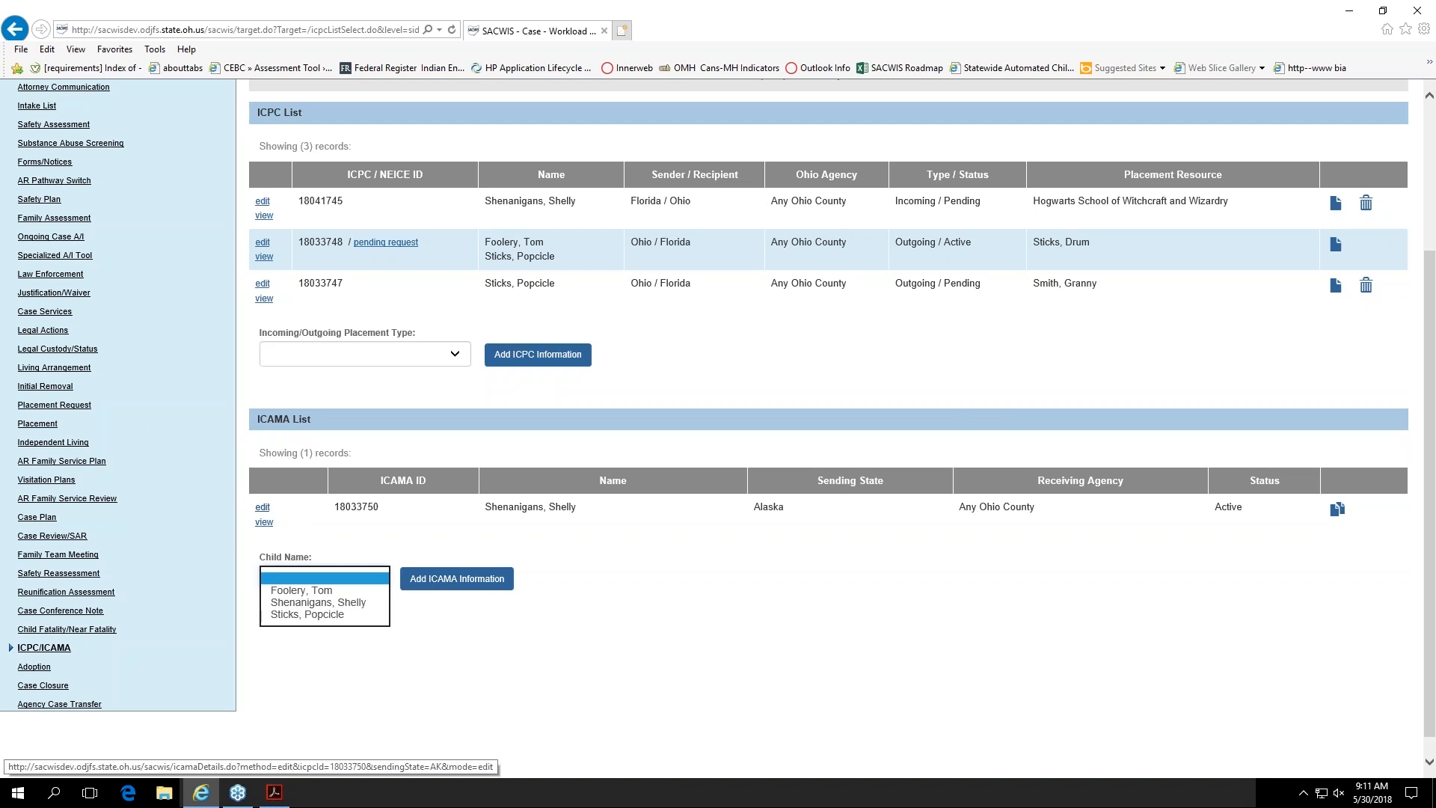
{"action": "left_click", "coordinate": [313, 513]}
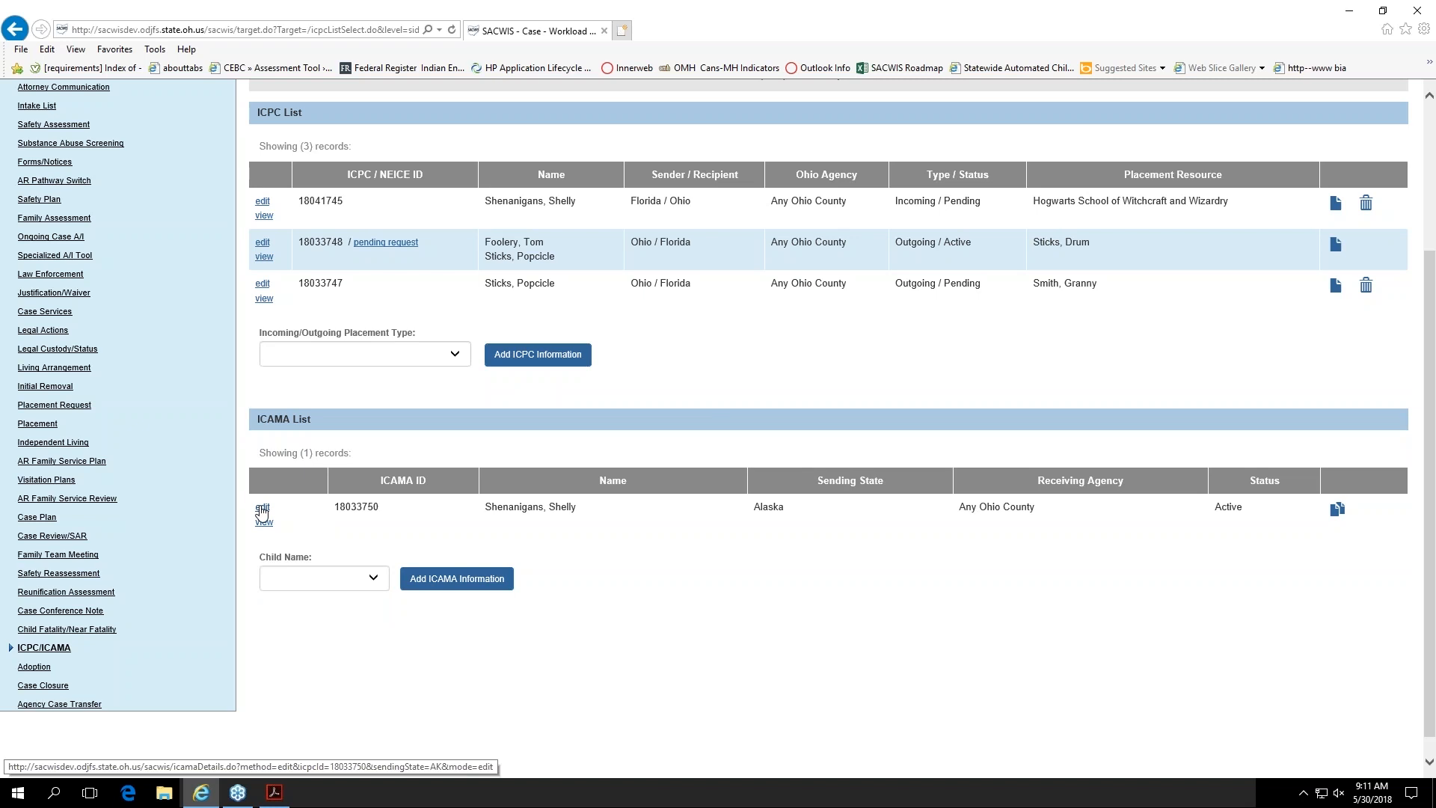
{"action": "left_click", "coordinate": [261, 509]}
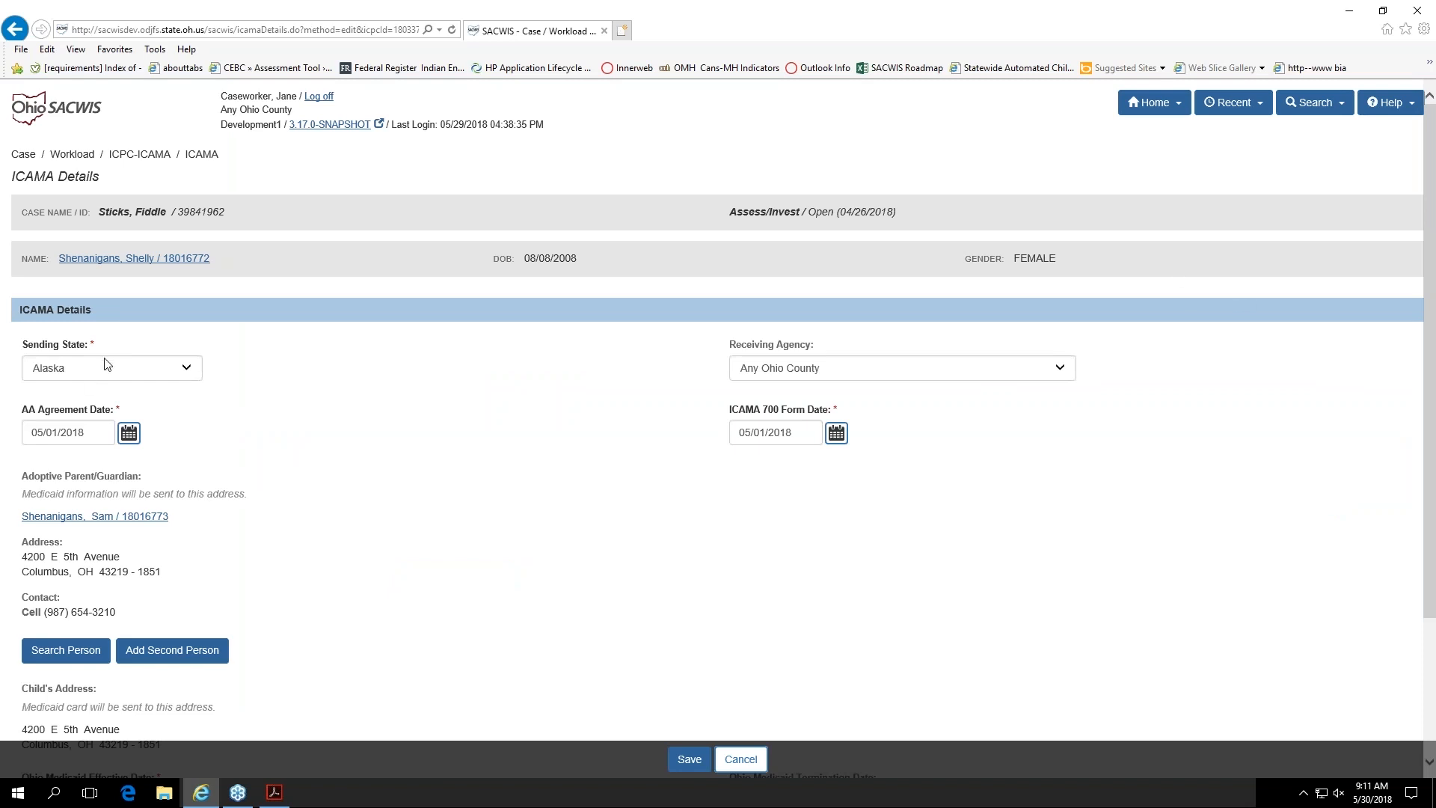
Step: Examine the ICAMA details, including the sending state options, ICAMA 700 form date, adoptive parent information, child's address and Medicaid dates
{"action": "scroll", "coordinate": [225, 344], "scroll_direction": "down", "scroll_amount": 1}
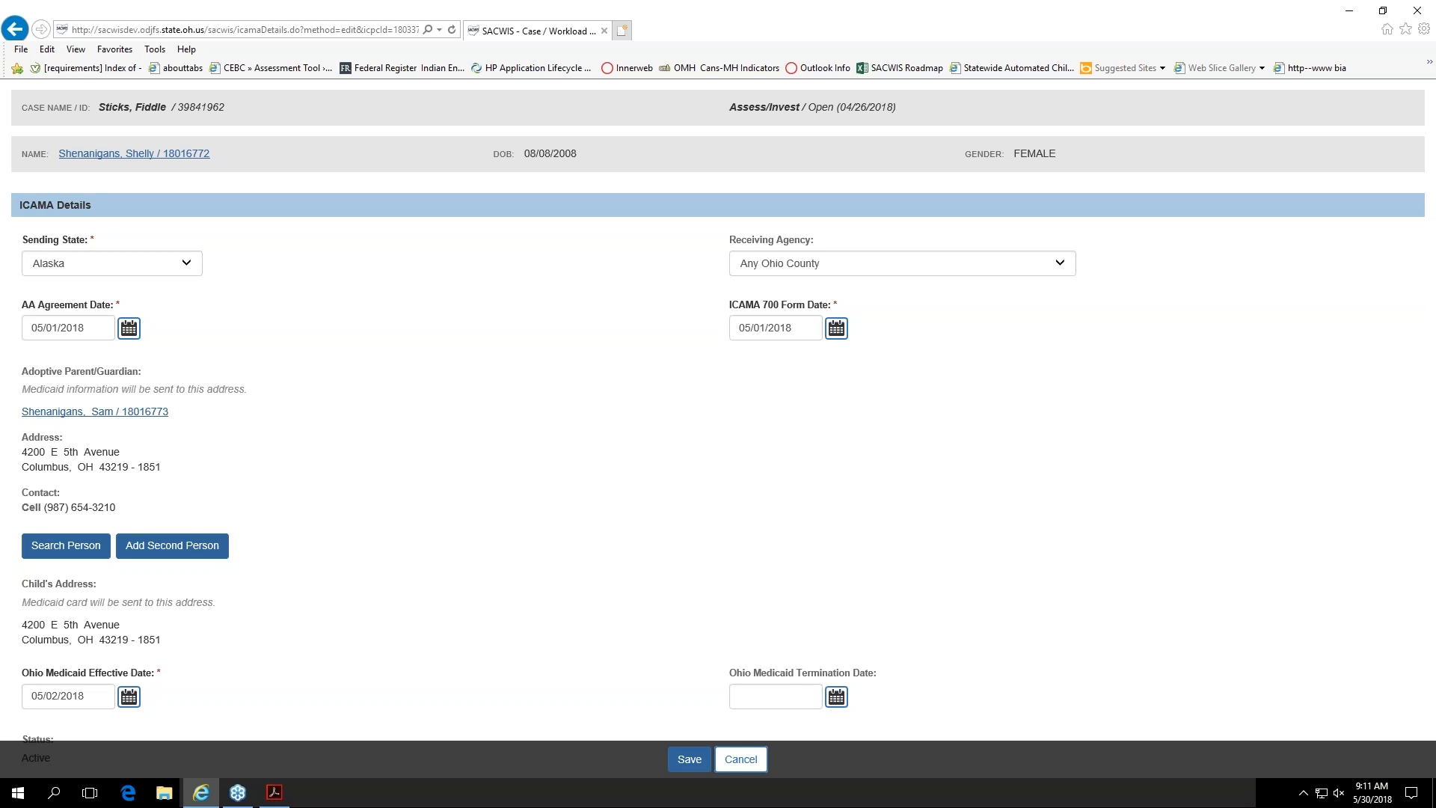
{"action": "left_click", "coordinate": [116, 273]}
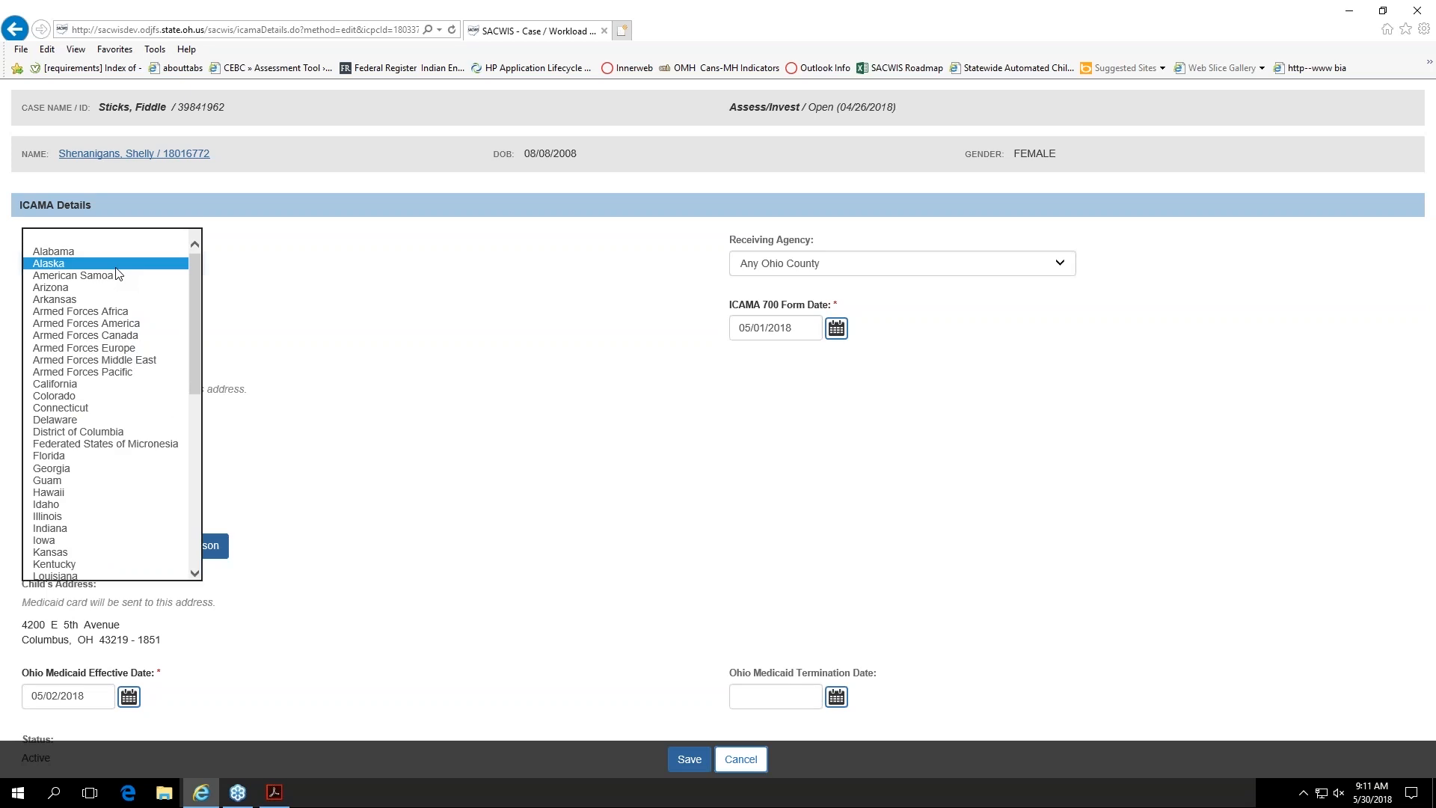
{"action": "left_click", "coordinate": [116, 266]}
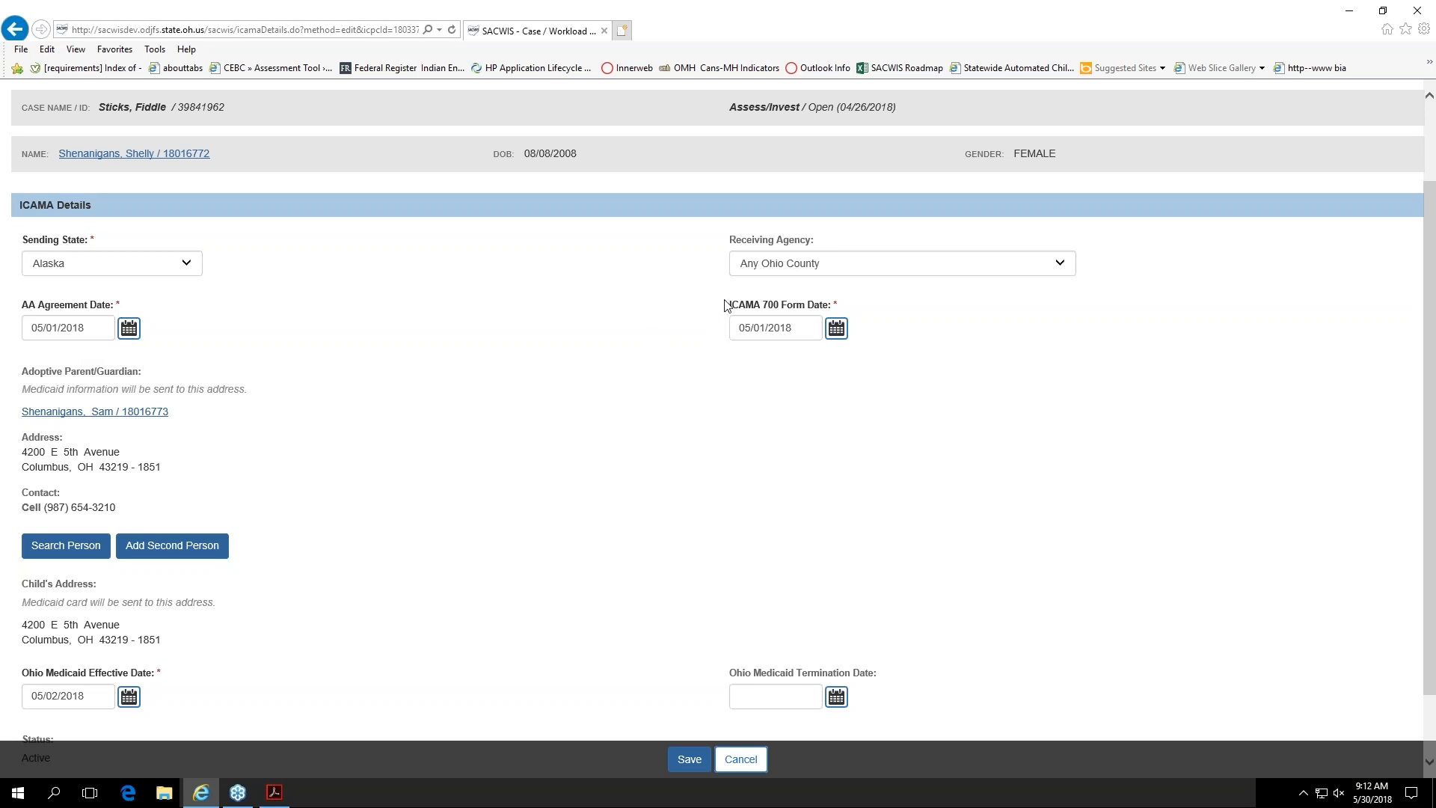
{"action": "left_click_drag", "start_coordinate": [723, 304], "coordinate": [832, 311]}
{"action": "left_click", "coordinate": [639, 337]}
{"action": "scroll", "coordinate": [401, 407], "scroll_direction": "down", "scroll_amount": 2}
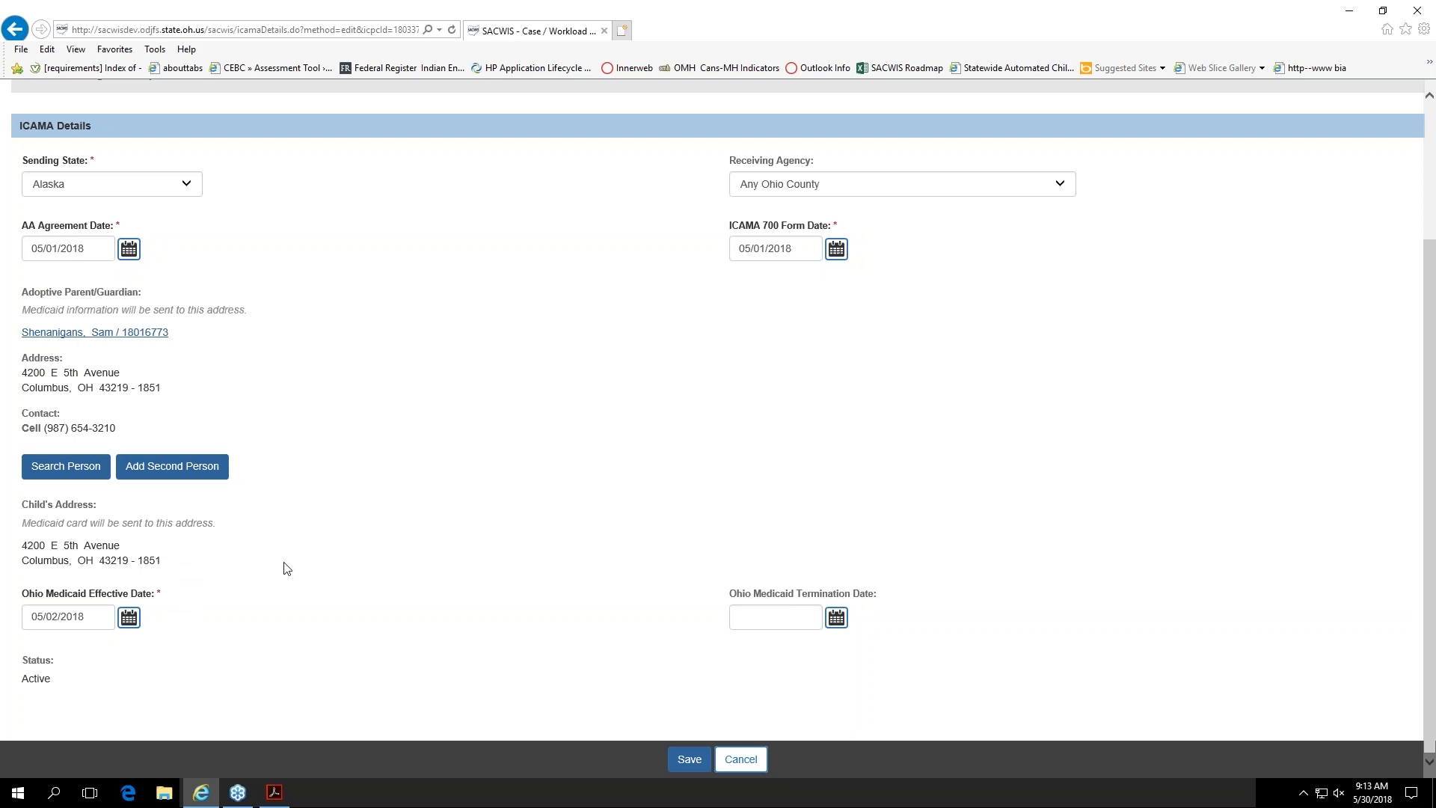
{"action": "scroll", "coordinate": [287, 569], "scroll_direction": "up", "scroll_amount": 3}
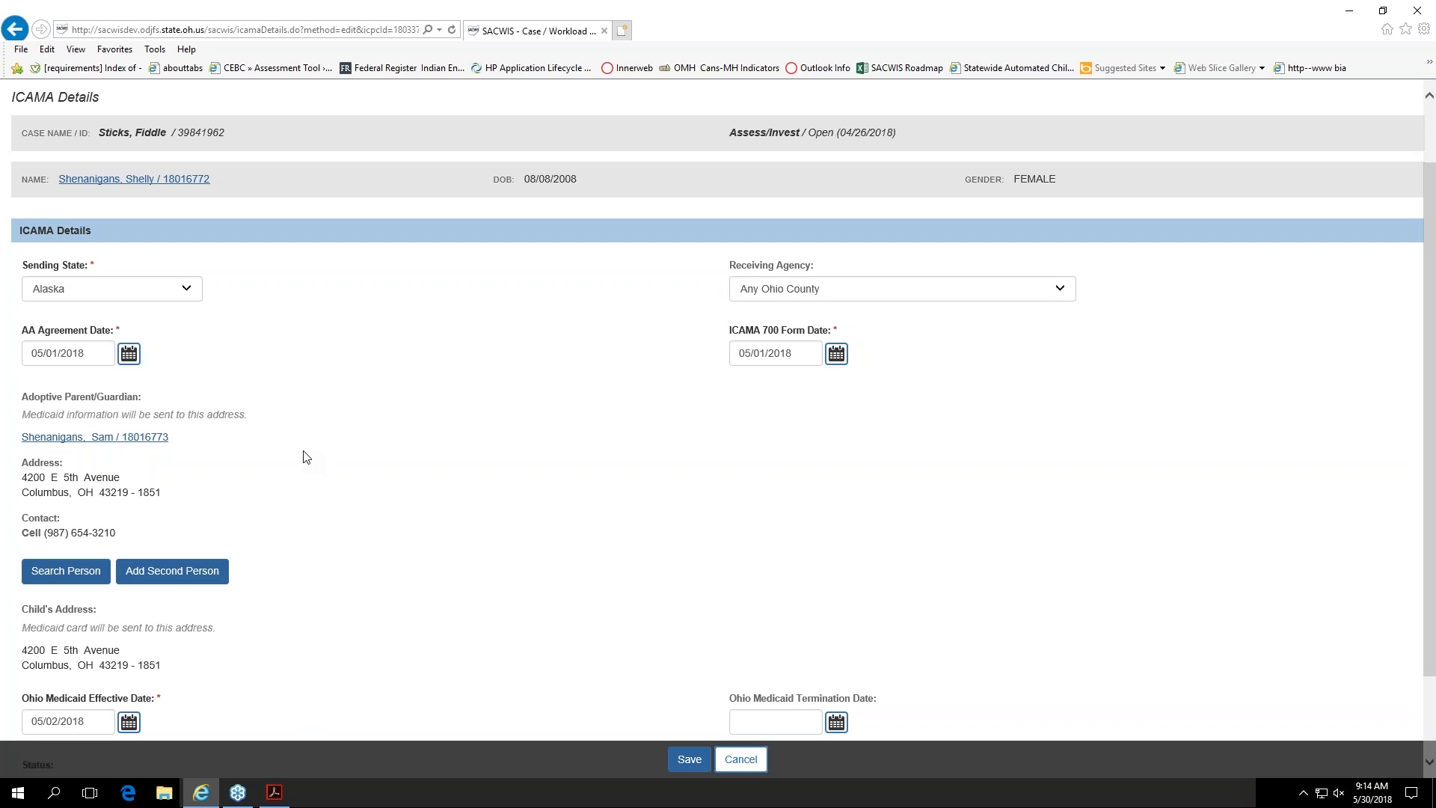
{"action": "scroll", "coordinate": [306, 457], "scroll_direction": "down", "scroll_amount": 3}
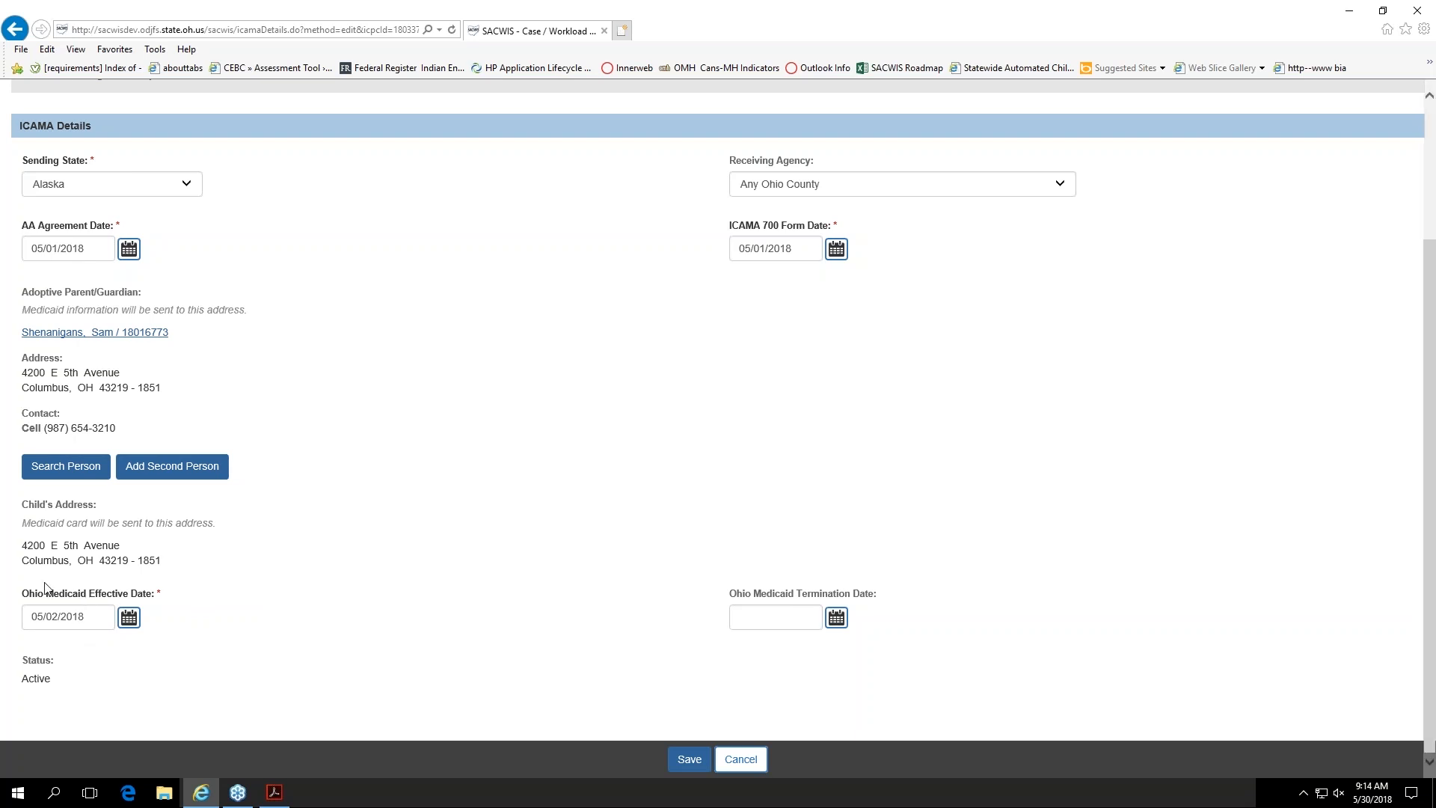
Step: Set the Ohio Medicaid Termination Date to 05/30/2018 and save the ICAMA record
{"action": "left_click_drag", "start_coordinate": [21, 678], "coordinate": [69, 700]}
{"action": "left_click", "coordinate": [836, 618]}
{"action": "left_click_drag", "start_coordinate": [729, 594], "coordinate": [880, 599]}
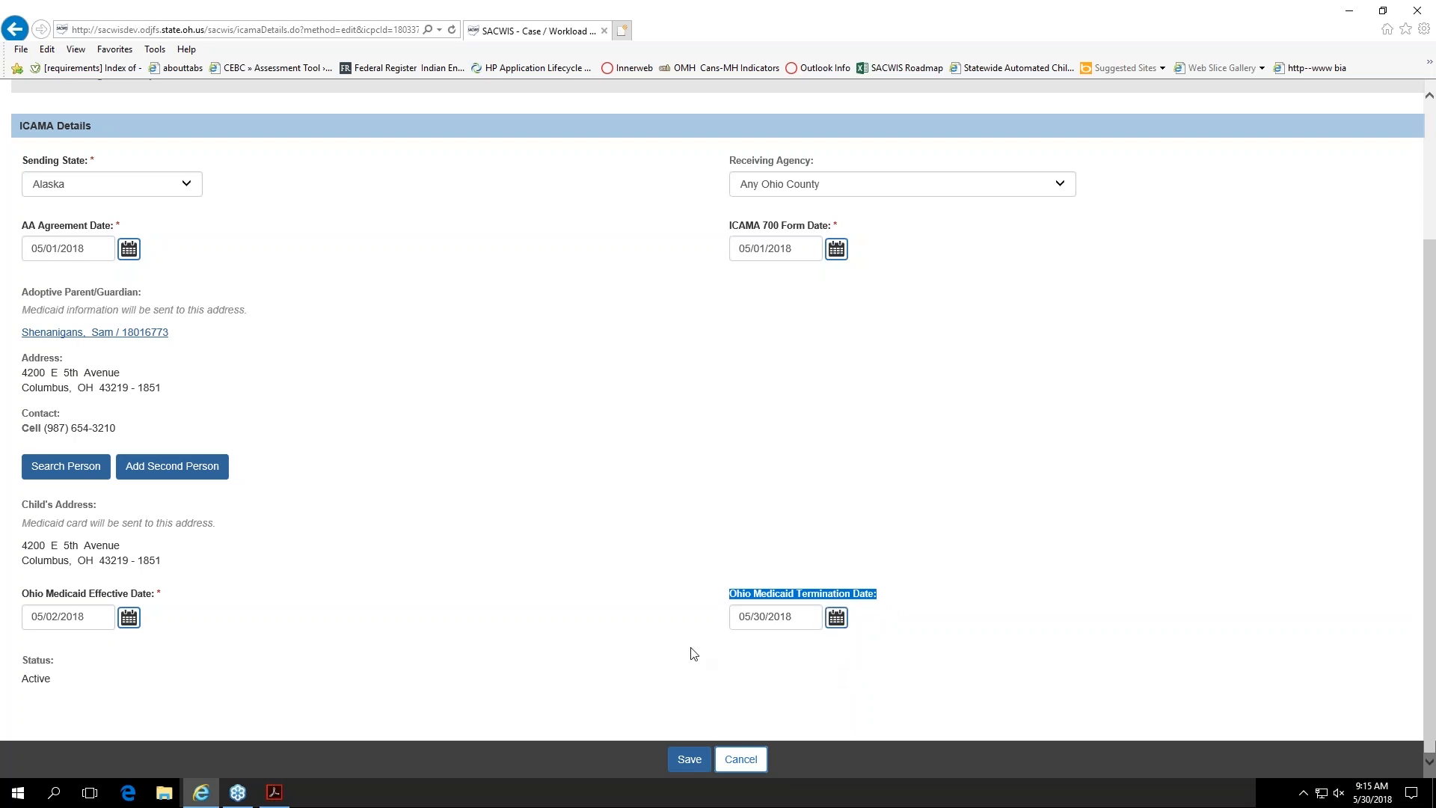
{"action": "left_click", "coordinate": [657, 688]}
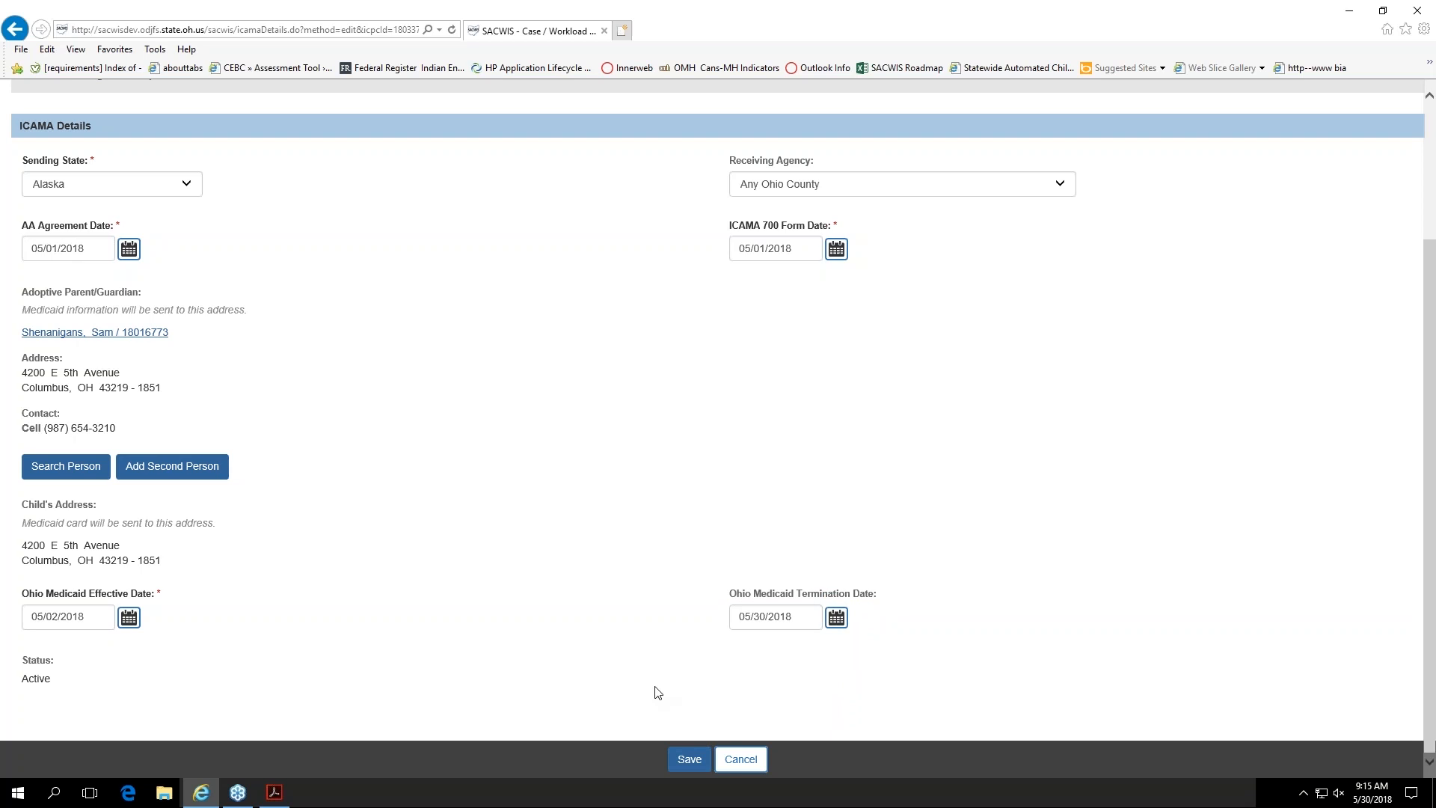
{"action": "left_click", "coordinate": [684, 760]}
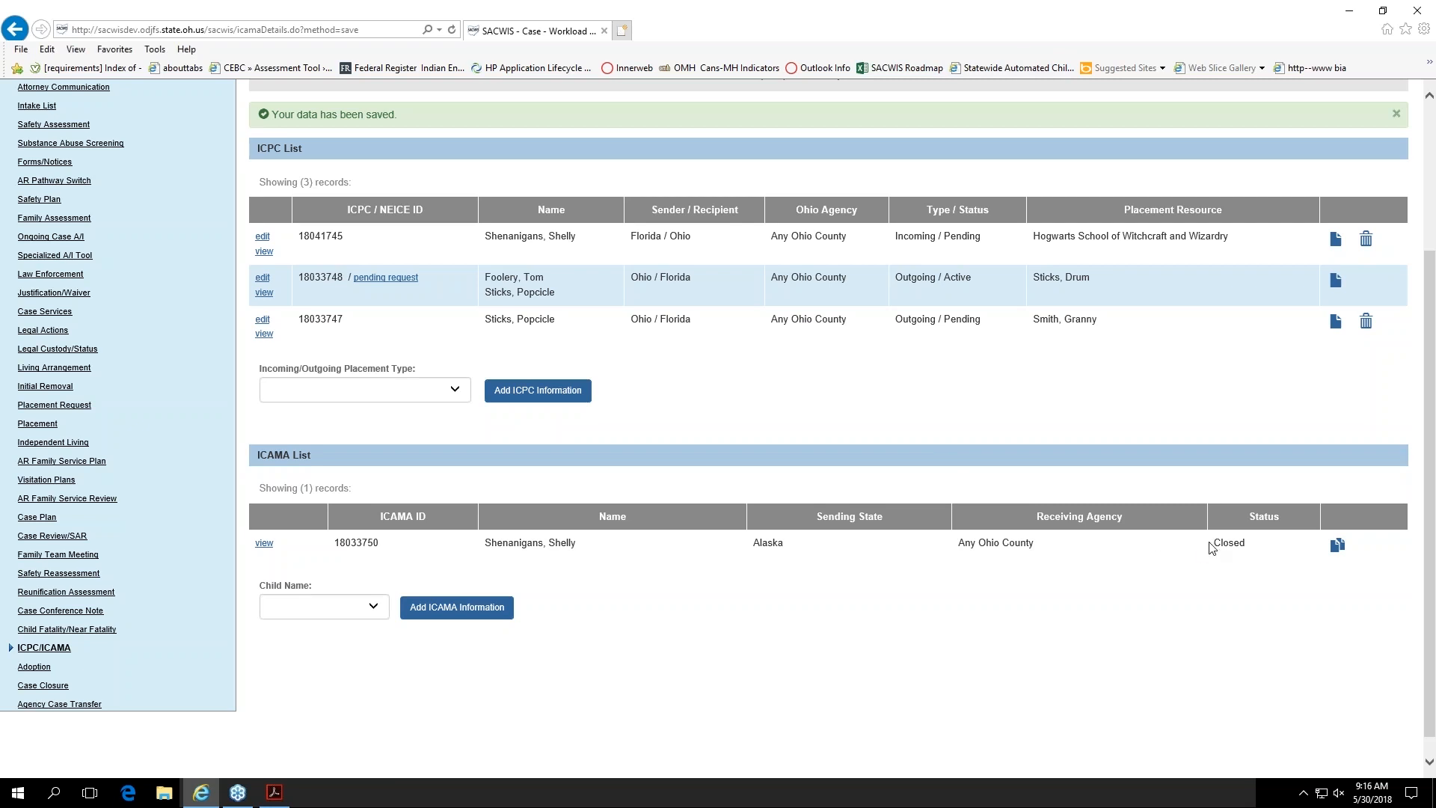
Step: Check the status of the saved Alaska record in the ICAMA list
{"action": "left_click_drag", "start_coordinate": [1210, 544], "coordinate": [1247, 546]}
{"action": "left_click", "coordinate": [1219, 640]}
{"action": "left_click", "coordinate": [1034, 58]}
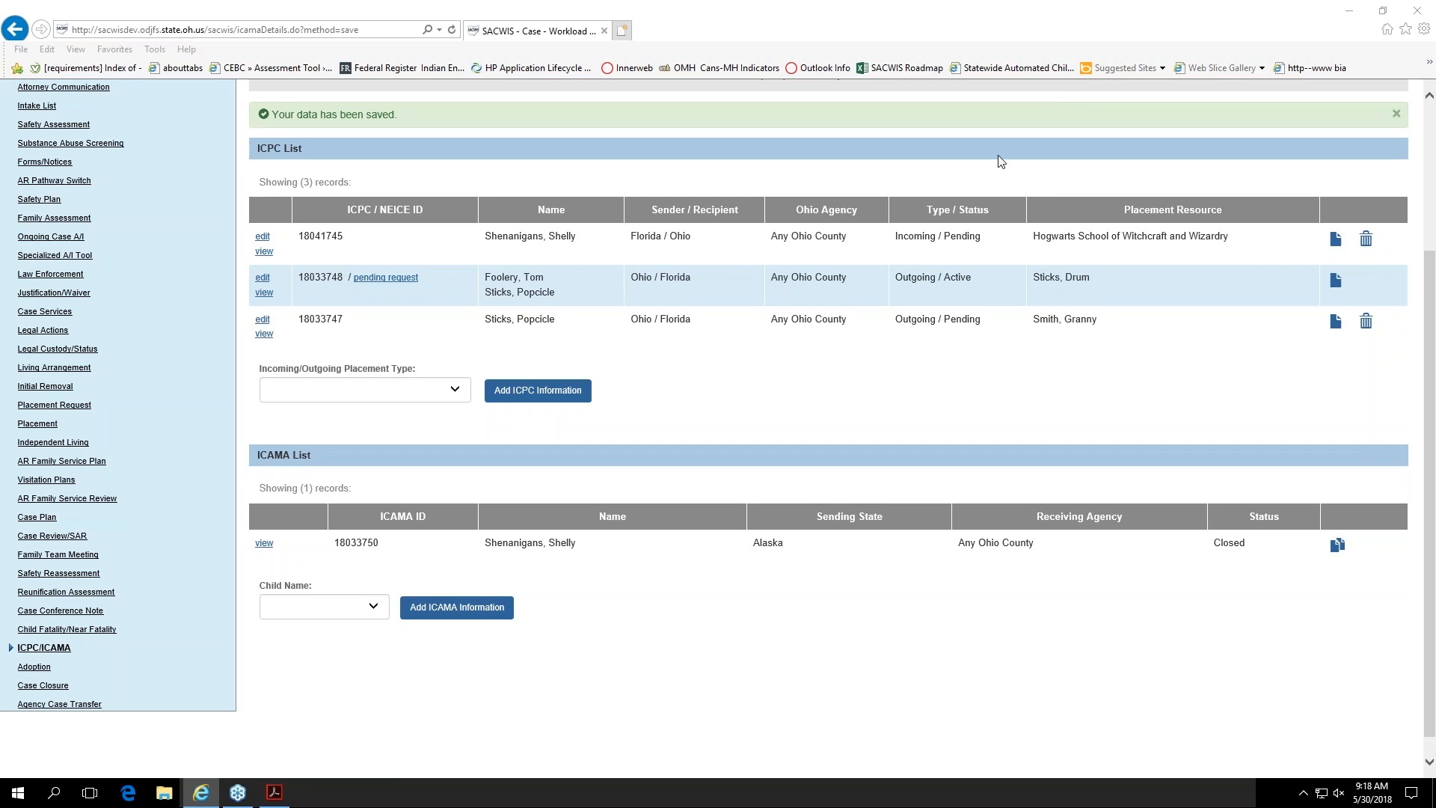
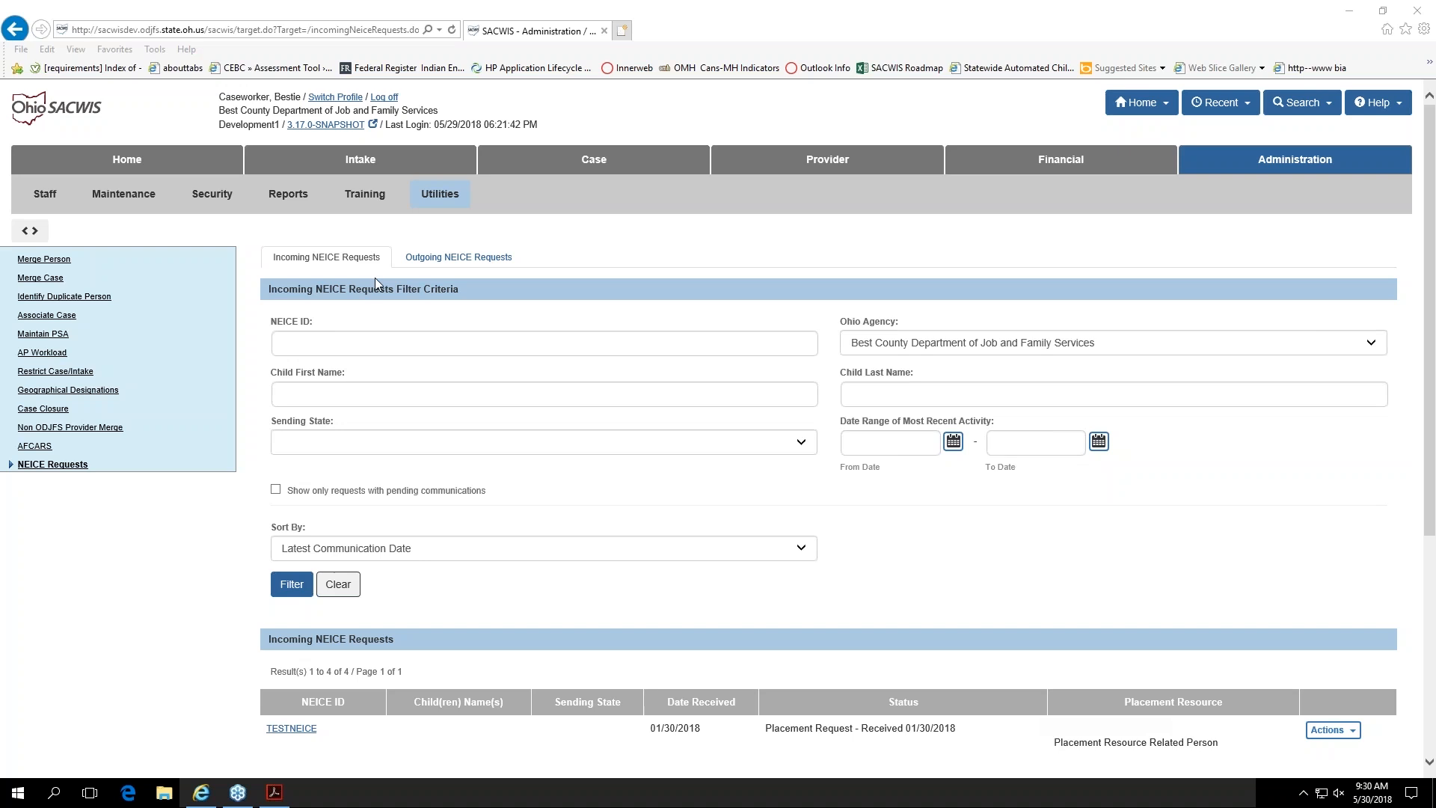
Step: Filter the incoming NEICE requests by a most recent activity From Date of 05/22/2018
{"action": "left_click", "coordinate": [358, 267]}
{"action": "left_click", "coordinate": [448, 262]}
{"action": "left_click", "coordinate": [953, 441]}
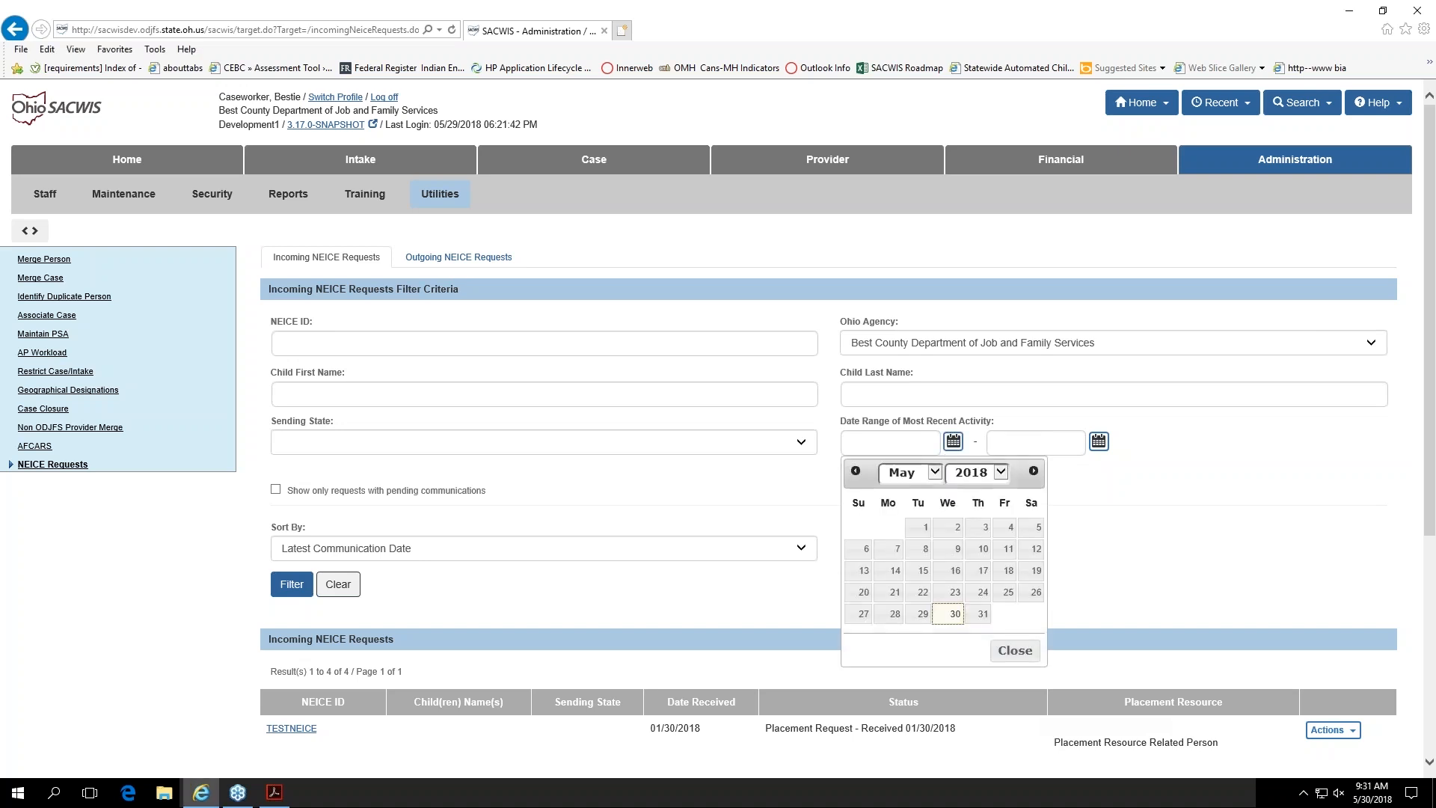
{"action": "left_click", "coordinate": [920, 593]}
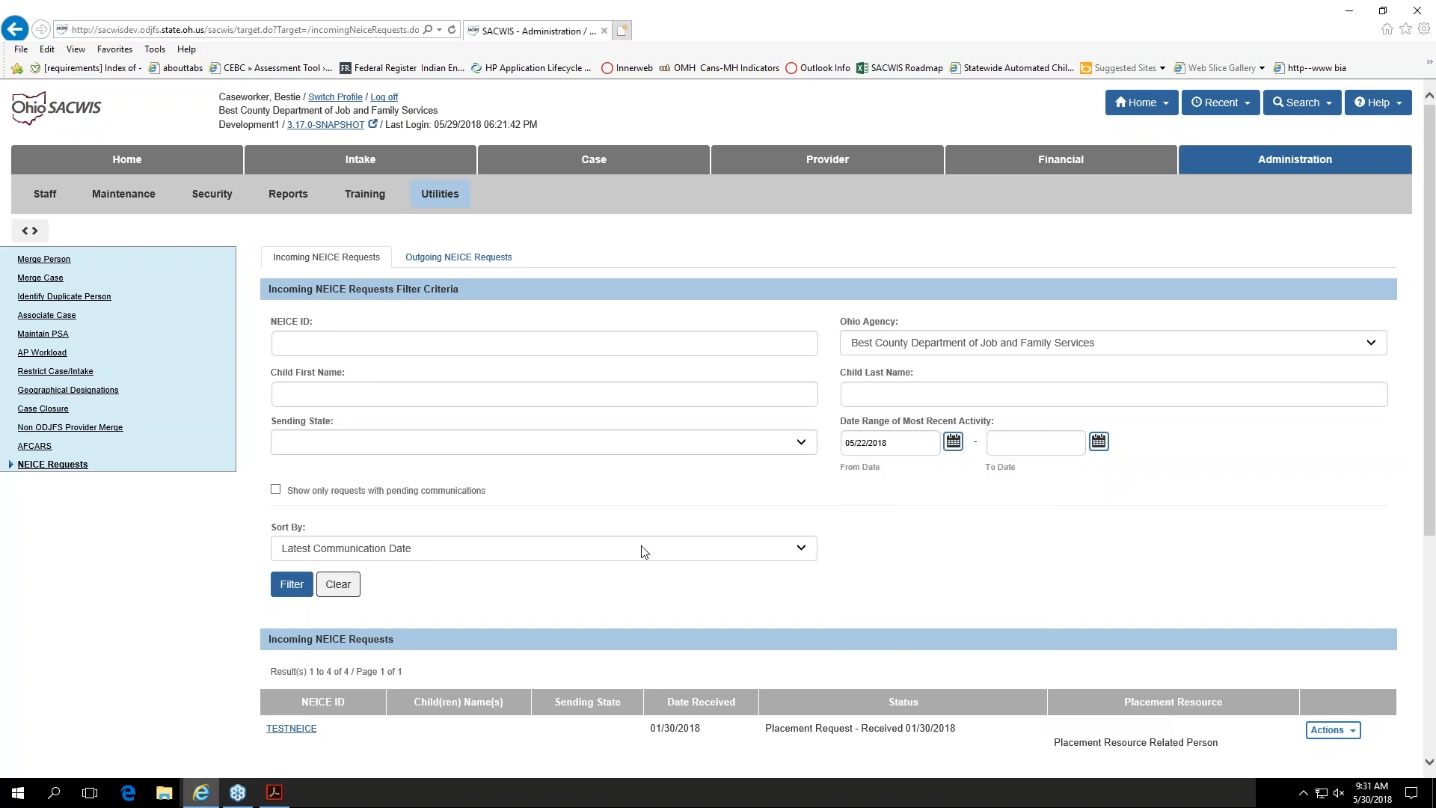
{"action": "left_click", "coordinate": [288, 585]}
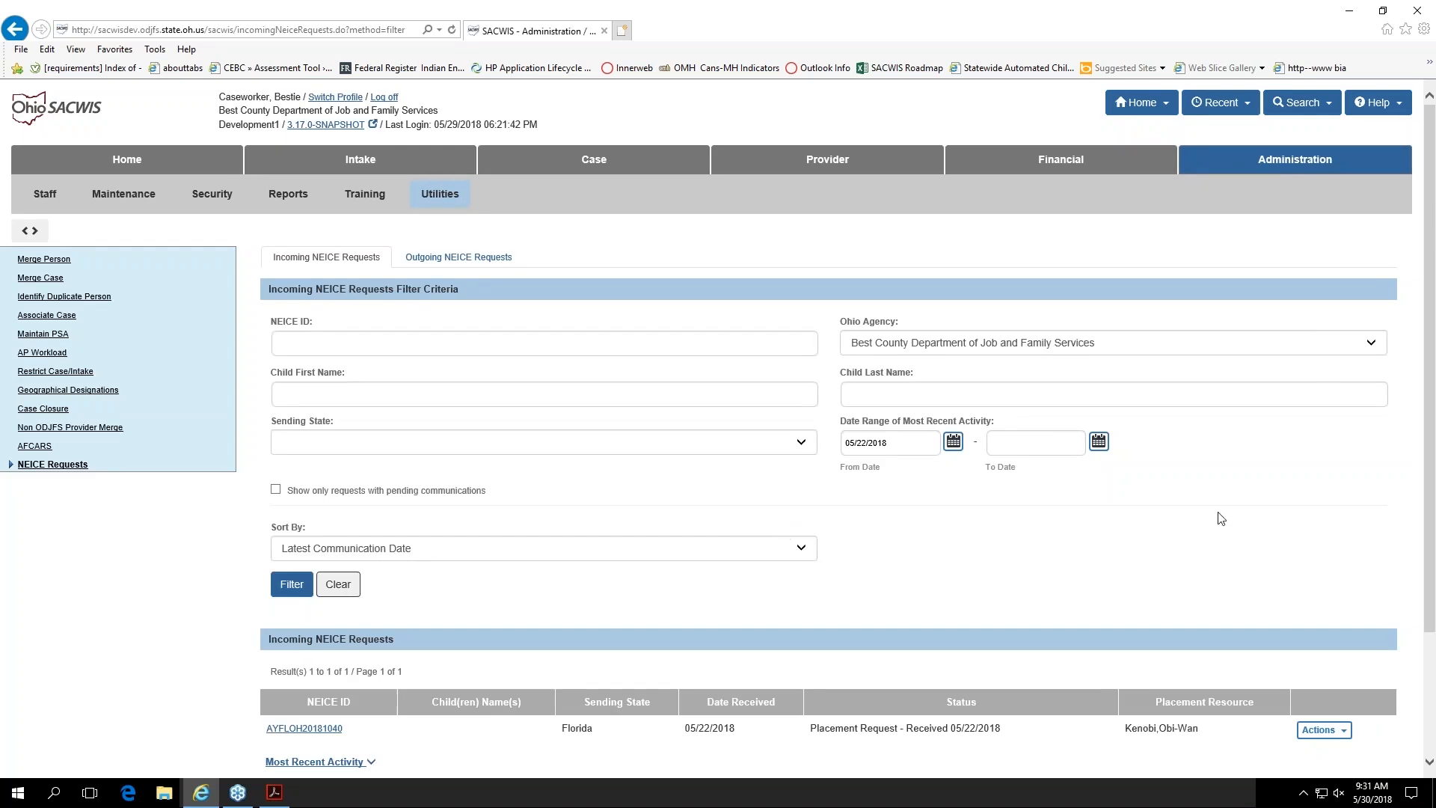
{"action": "scroll", "coordinate": [1219, 517], "scroll_direction": "down", "scroll_amount": 2}
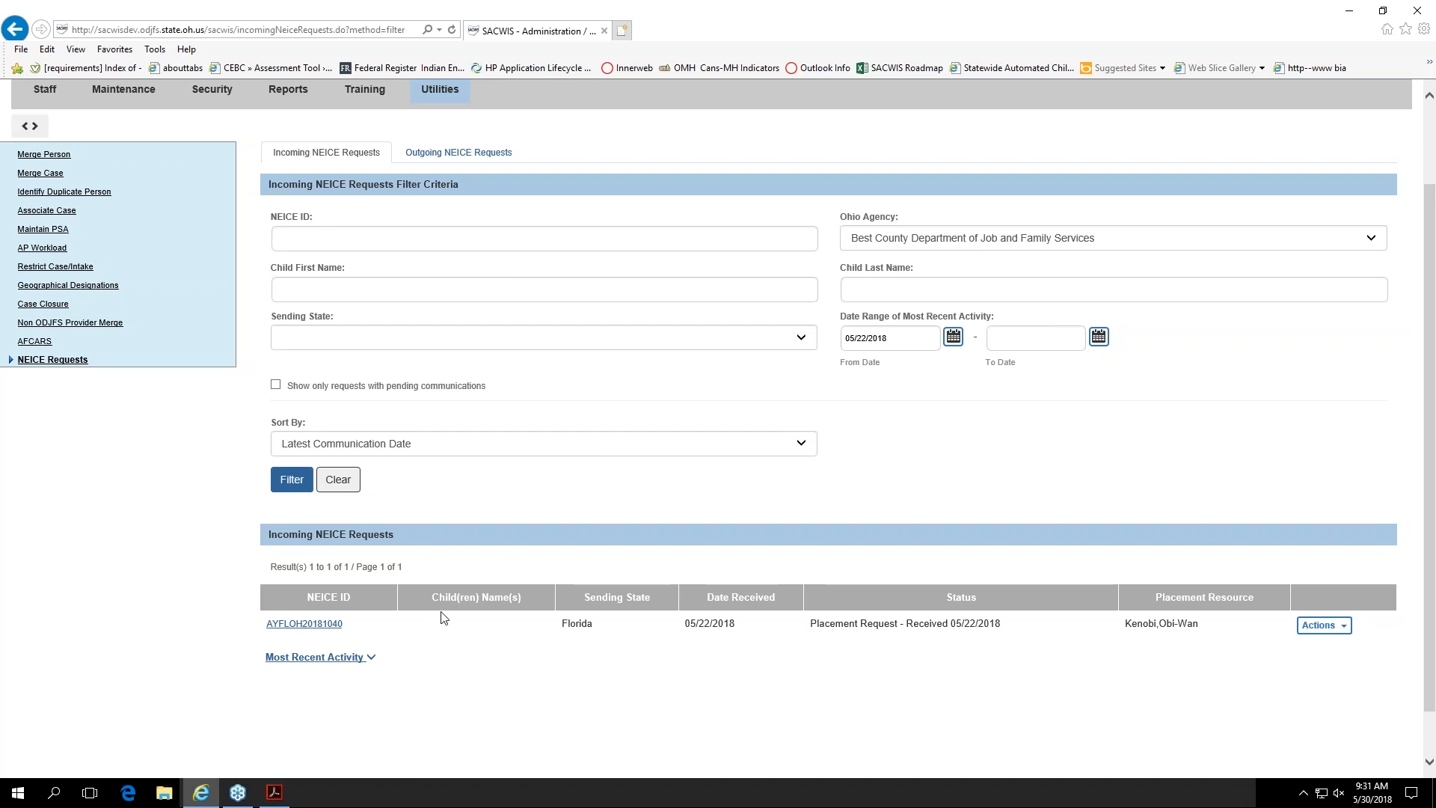
Step: Check the sort options for incoming NEICE requests and expand the most recent activity of the Florida request
{"action": "left_click", "coordinate": [637, 450]}
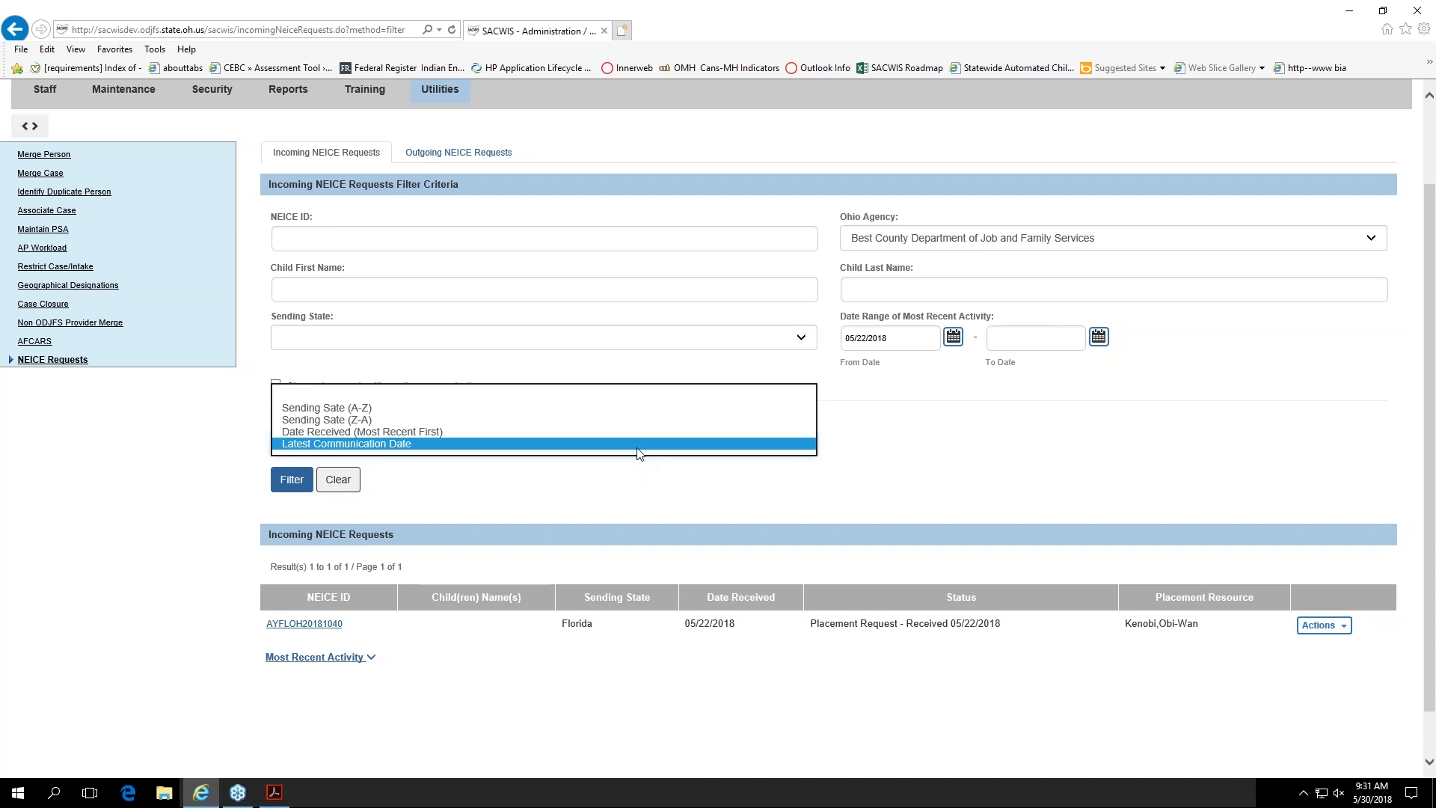
{"action": "left_click", "coordinate": [637, 443]}
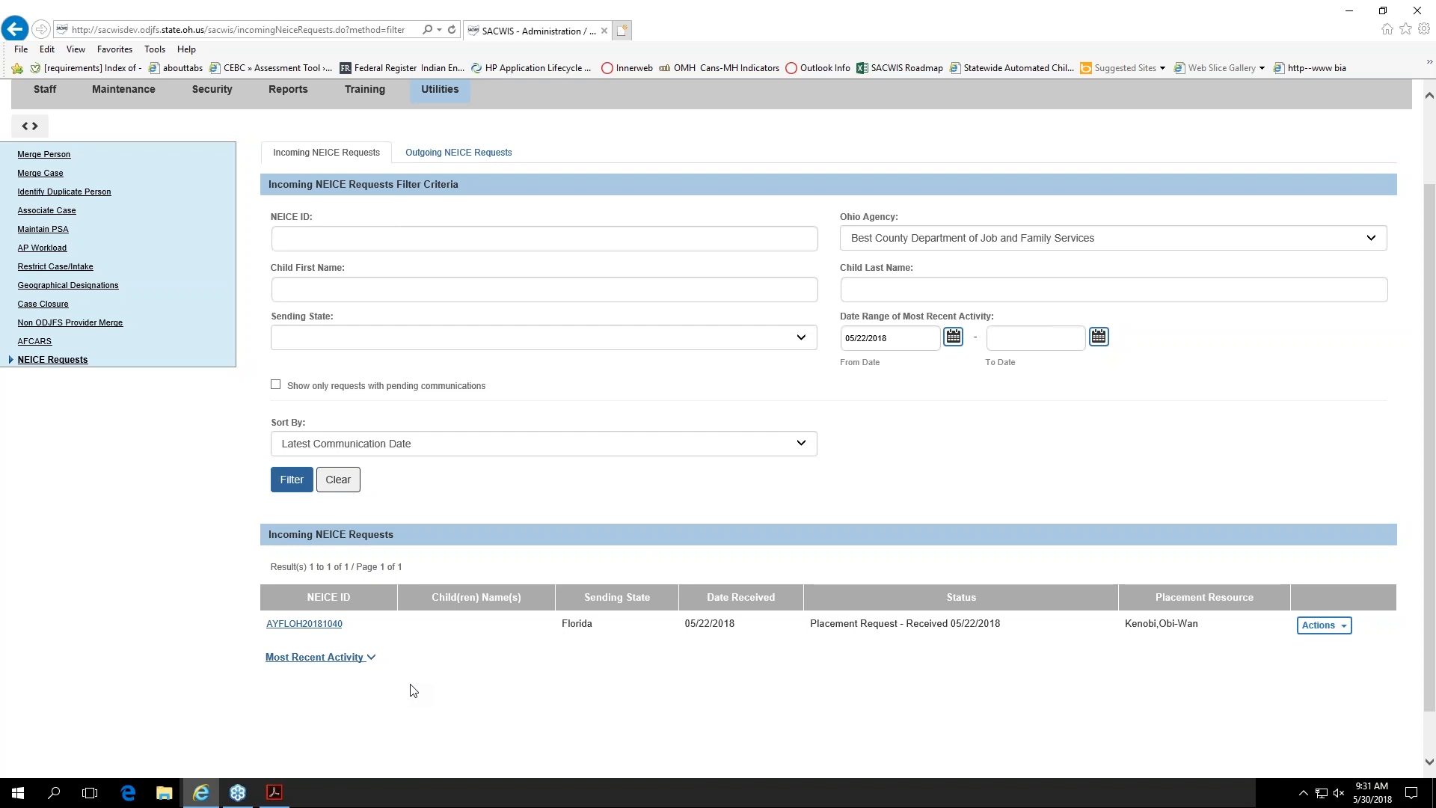
{"action": "left_click", "coordinate": [317, 659]}
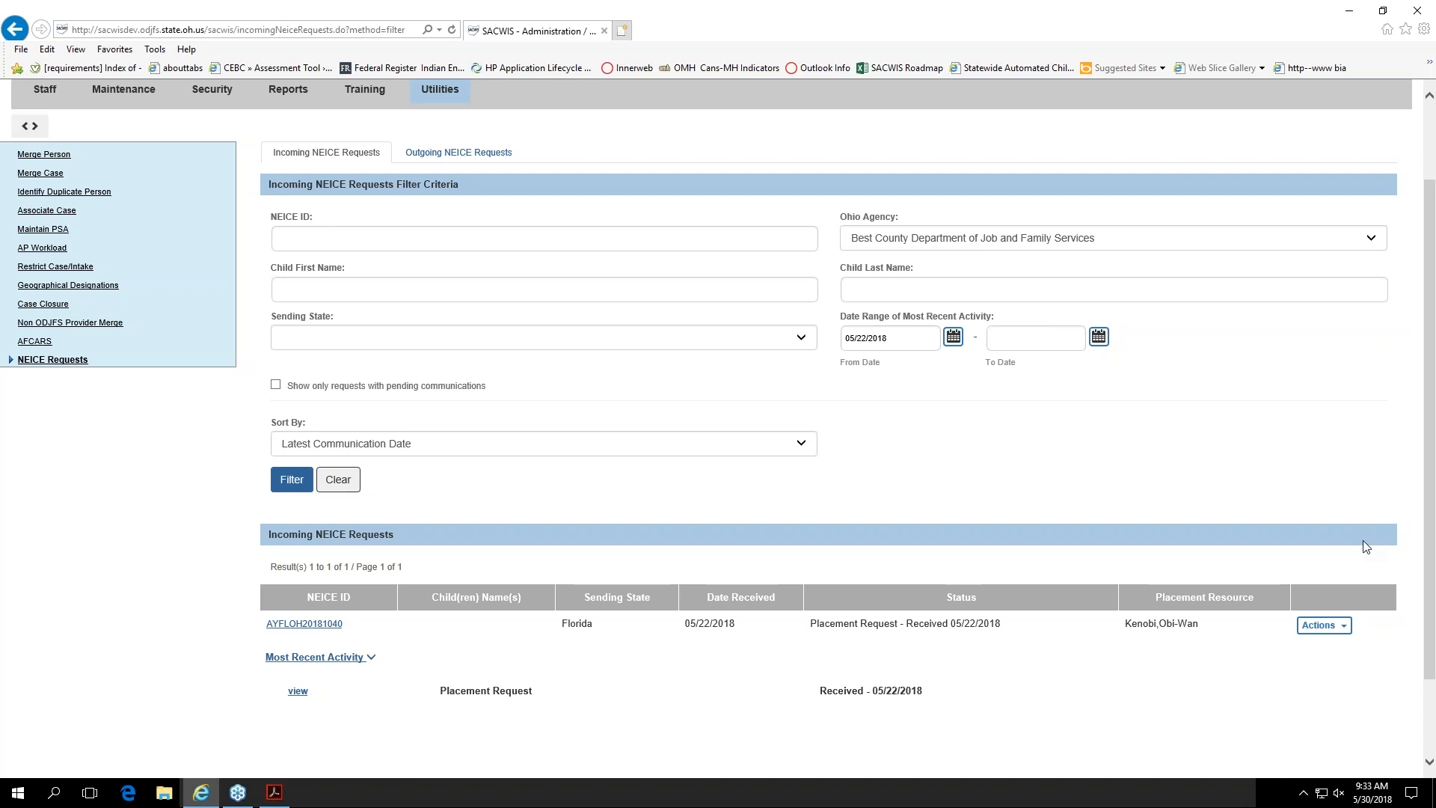
Step: View the Florida NEICE request and examine its placement type, sending state and the additional placement and responsible agency details
{"action": "left_click", "coordinate": [1342, 635]}
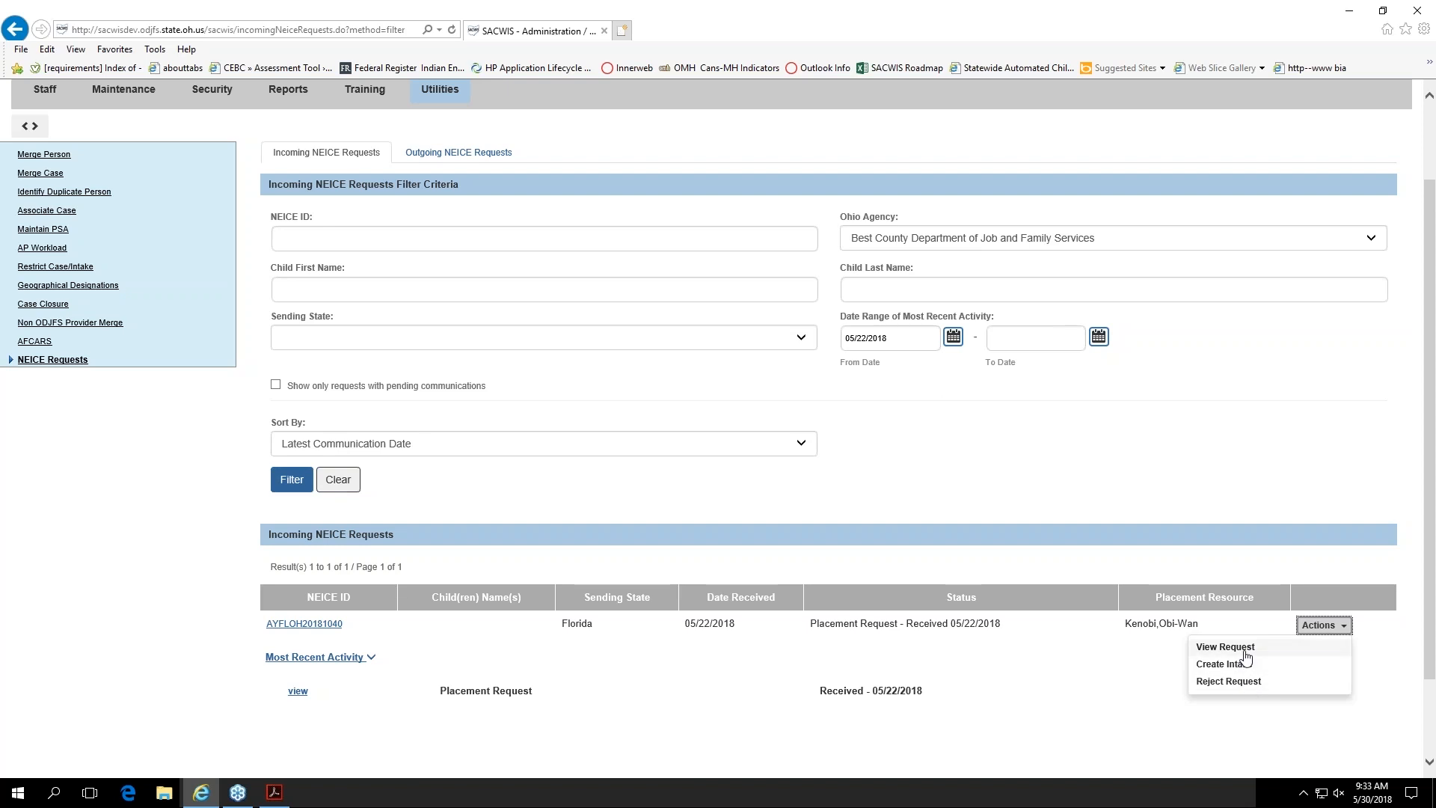
{"action": "left_click", "coordinate": [1244, 649]}
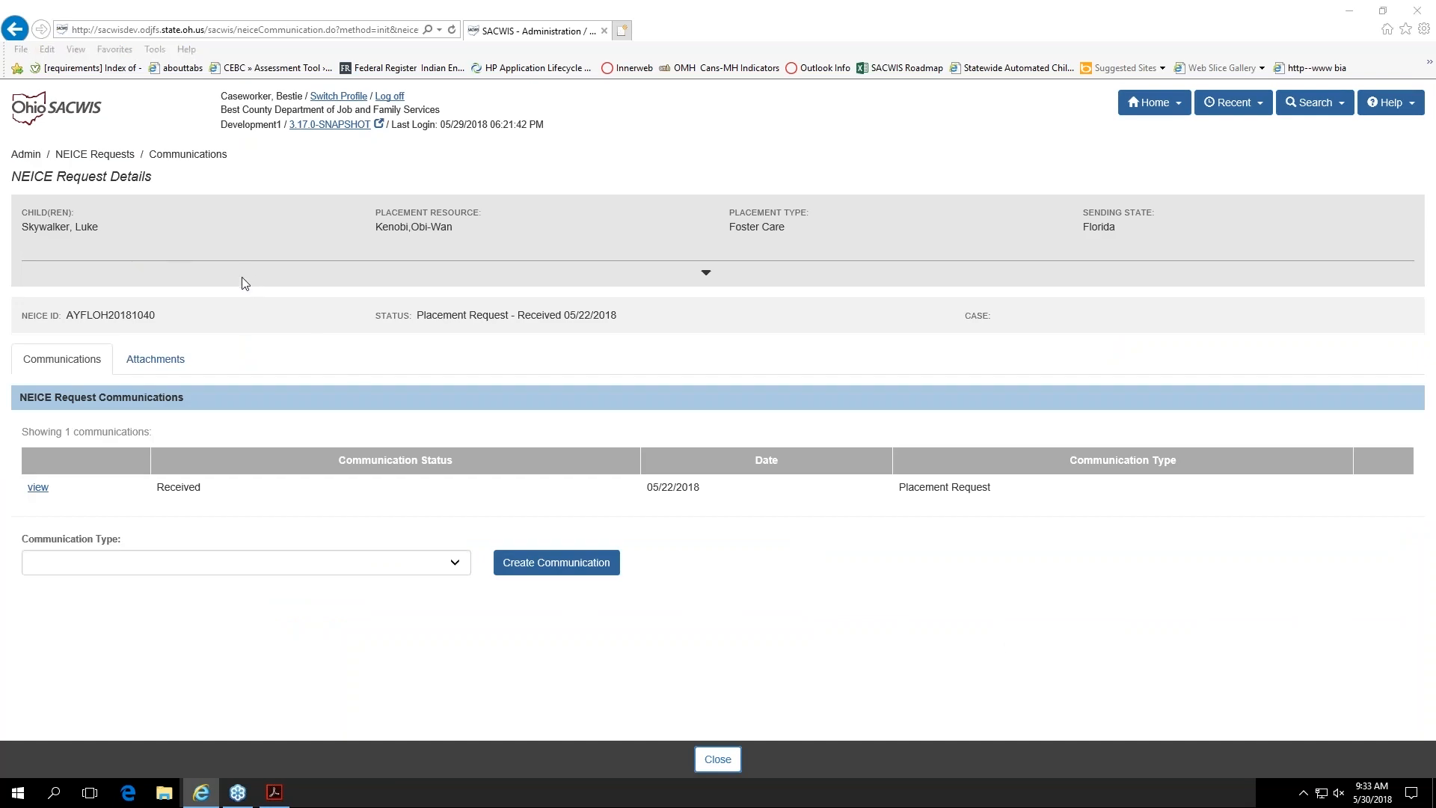
{"action": "left_click", "coordinate": [308, 380]}
{"action": "left_click_drag", "start_coordinate": [714, 227], "coordinate": [778, 228]}
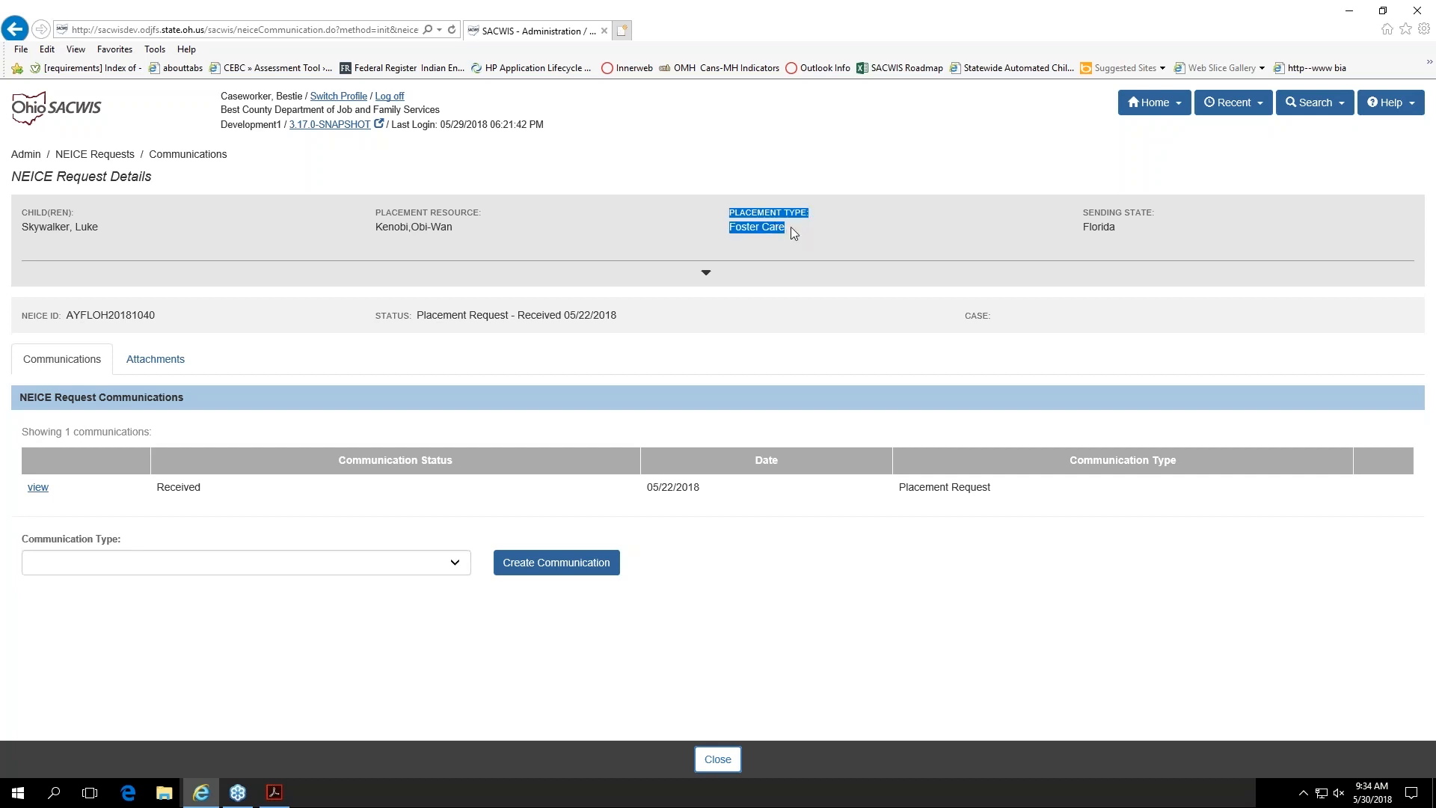
{"action": "left_click", "coordinate": [934, 246]}
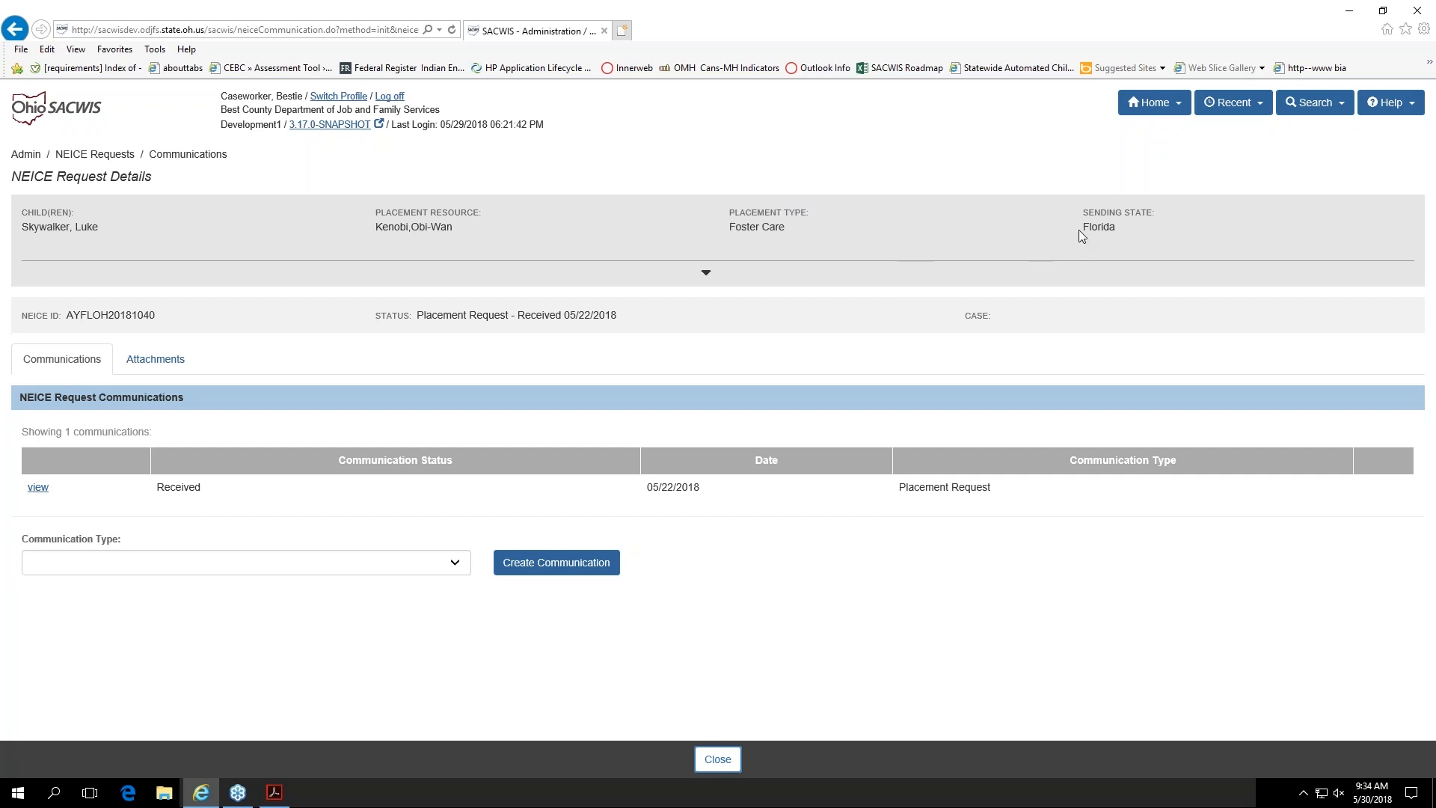
{"action": "left_click_drag", "start_coordinate": [1079, 230], "coordinate": [1115, 228]}
{"action": "left_click", "coordinate": [1003, 232]}
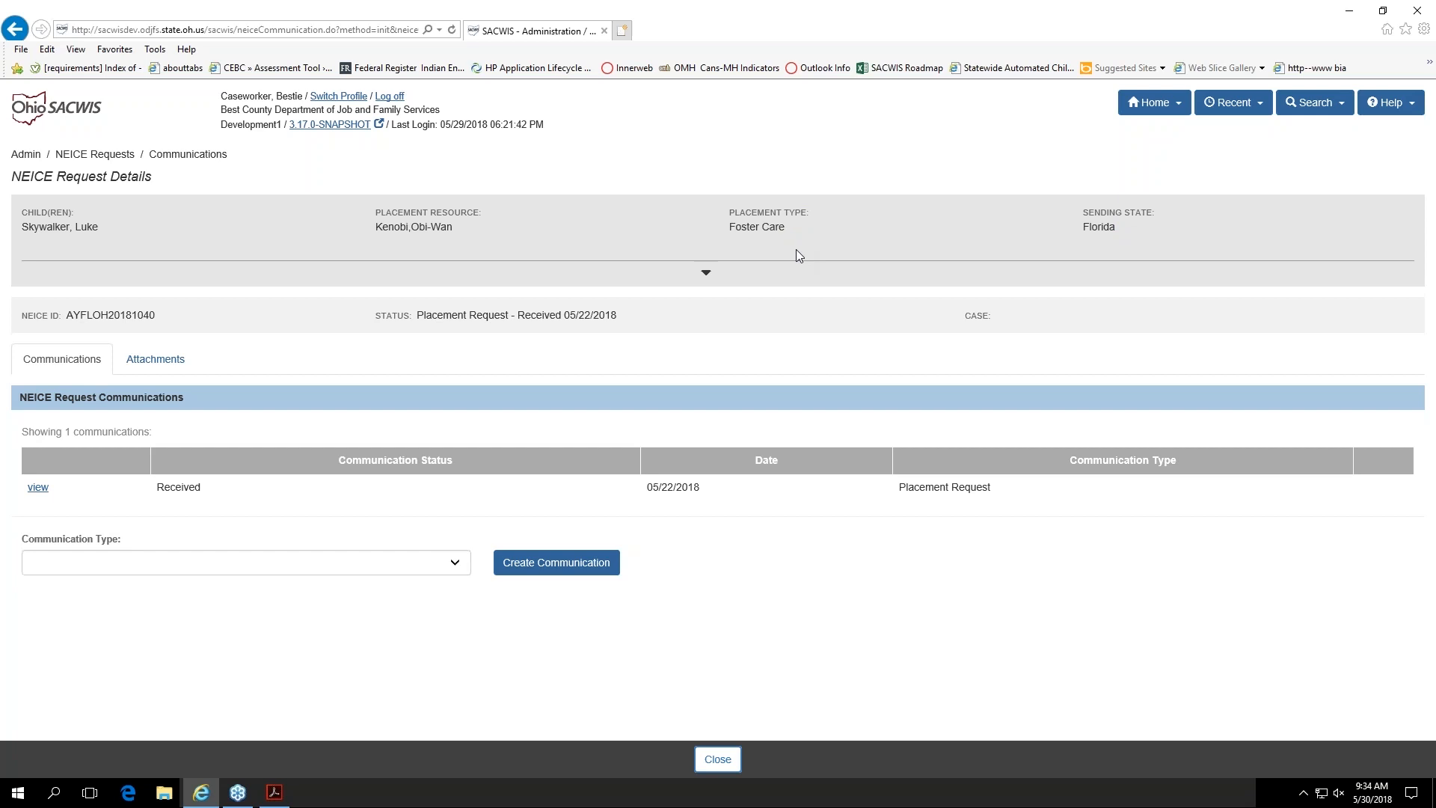
{"action": "left_click", "coordinate": [706, 274]}
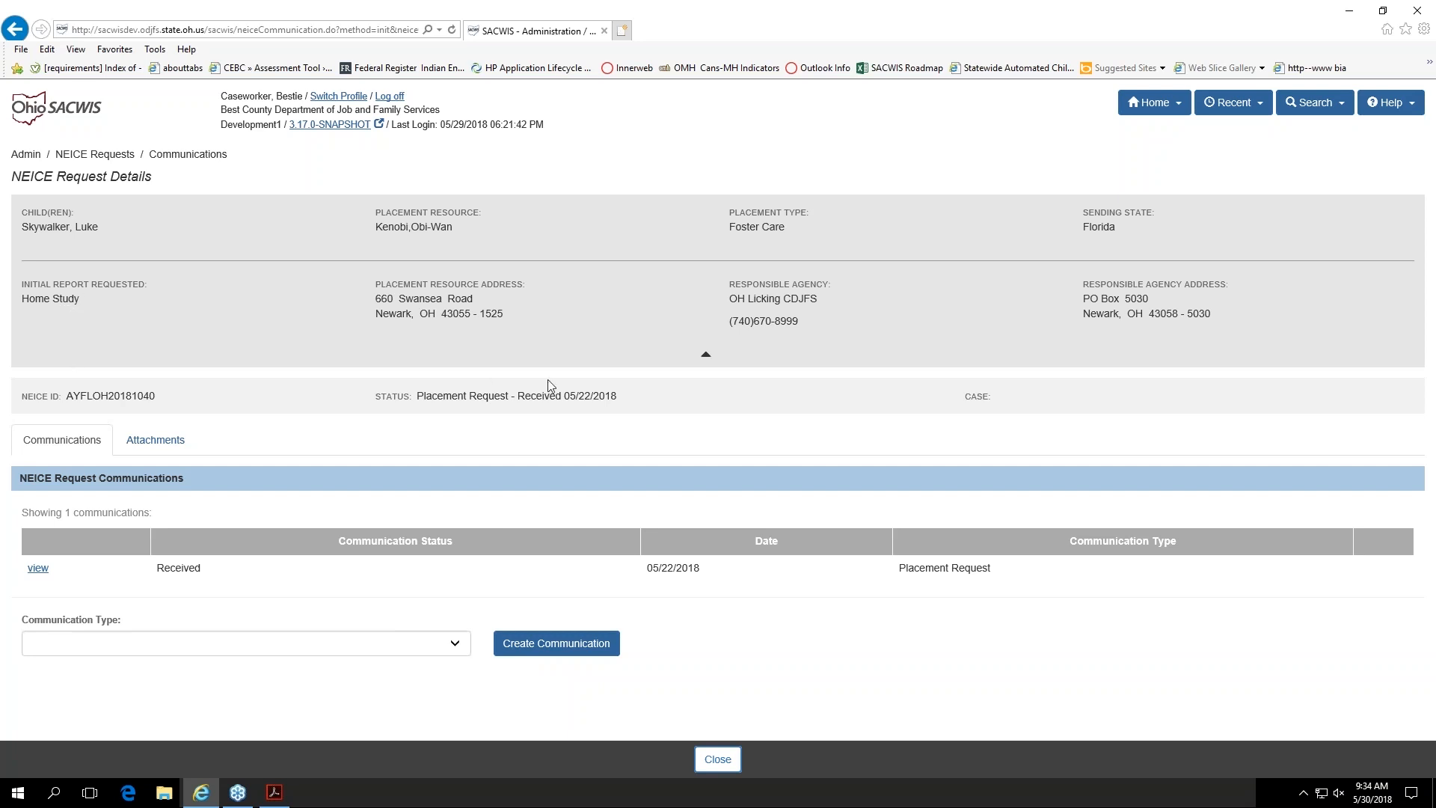
{"action": "left_click", "coordinate": [706, 356]}
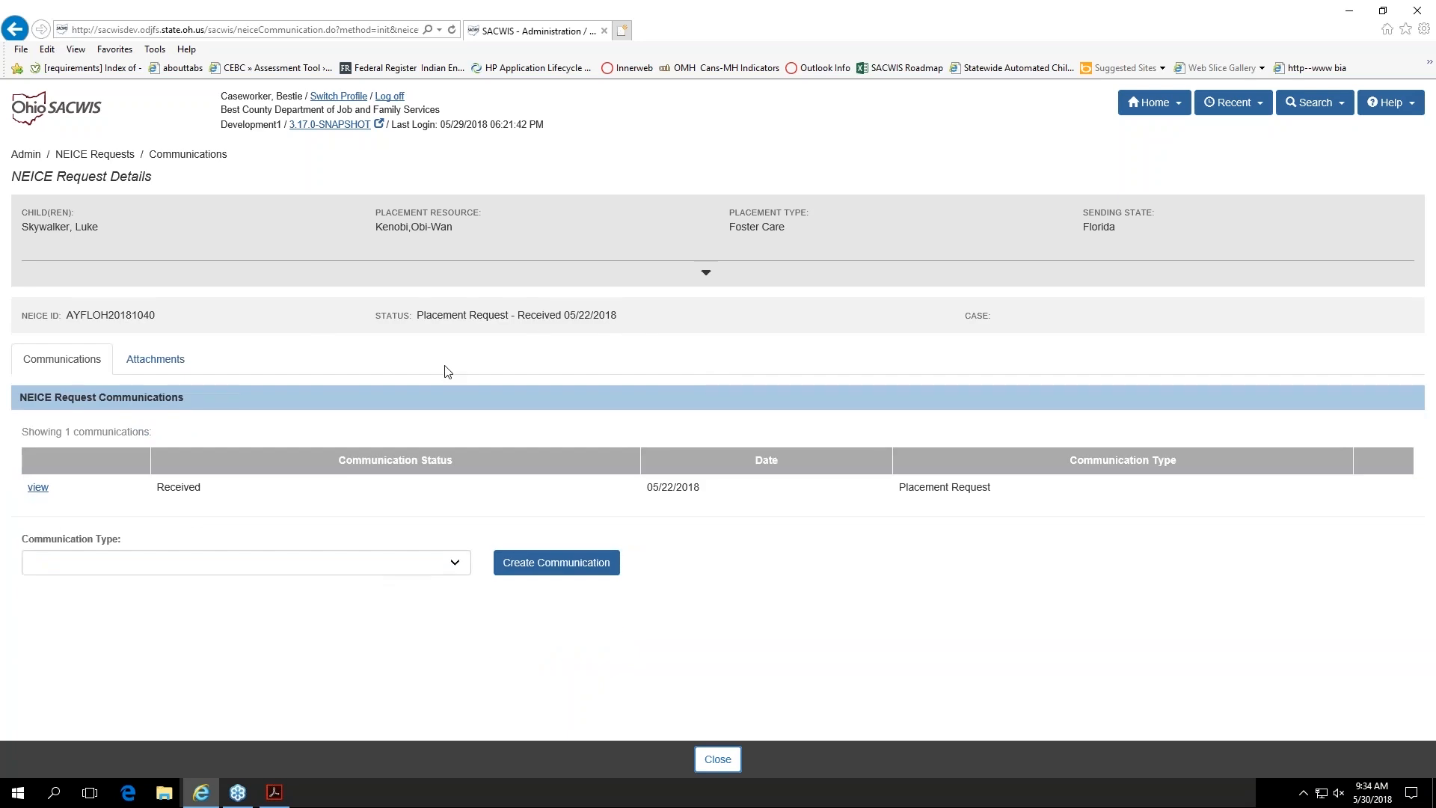
Step: Review the documents attached to the NEICE request and return to its list of communications
{"action": "left_click", "coordinate": [42, 356]}
{"action": "left_click", "coordinate": [147, 362]}
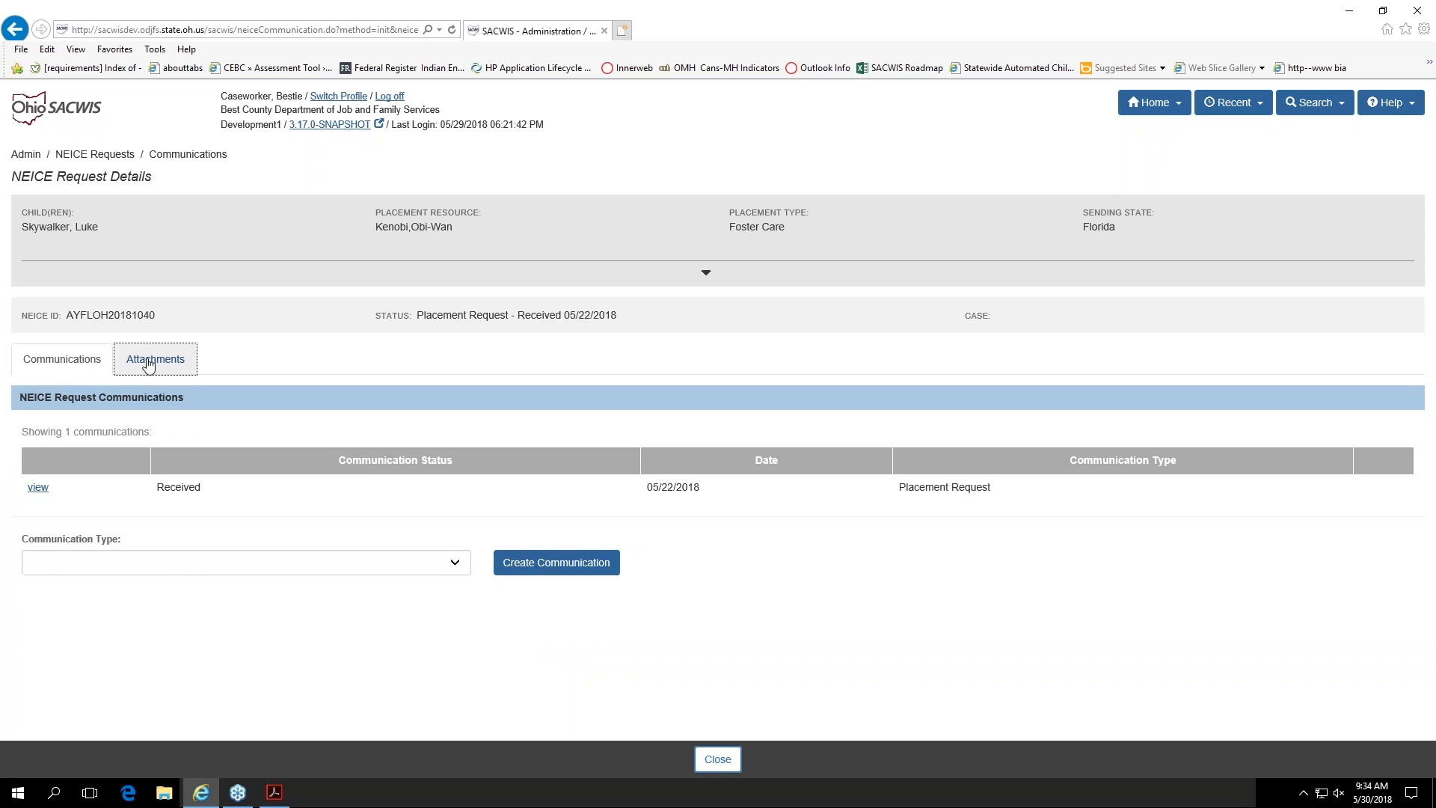
{"action": "left_click", "coordinate": [82, 364]}
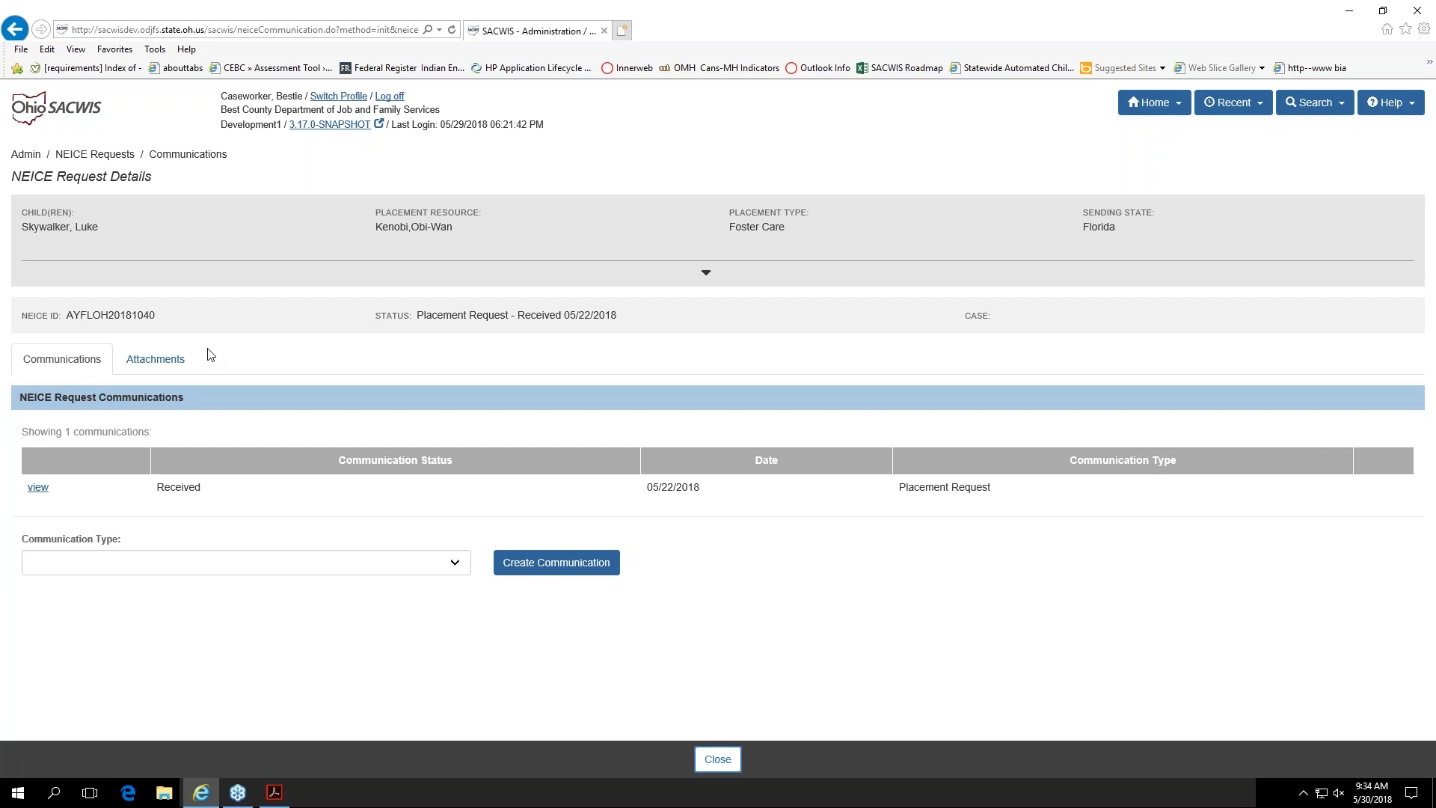
{"action": "left_click", "coordinate": [160, 359]}
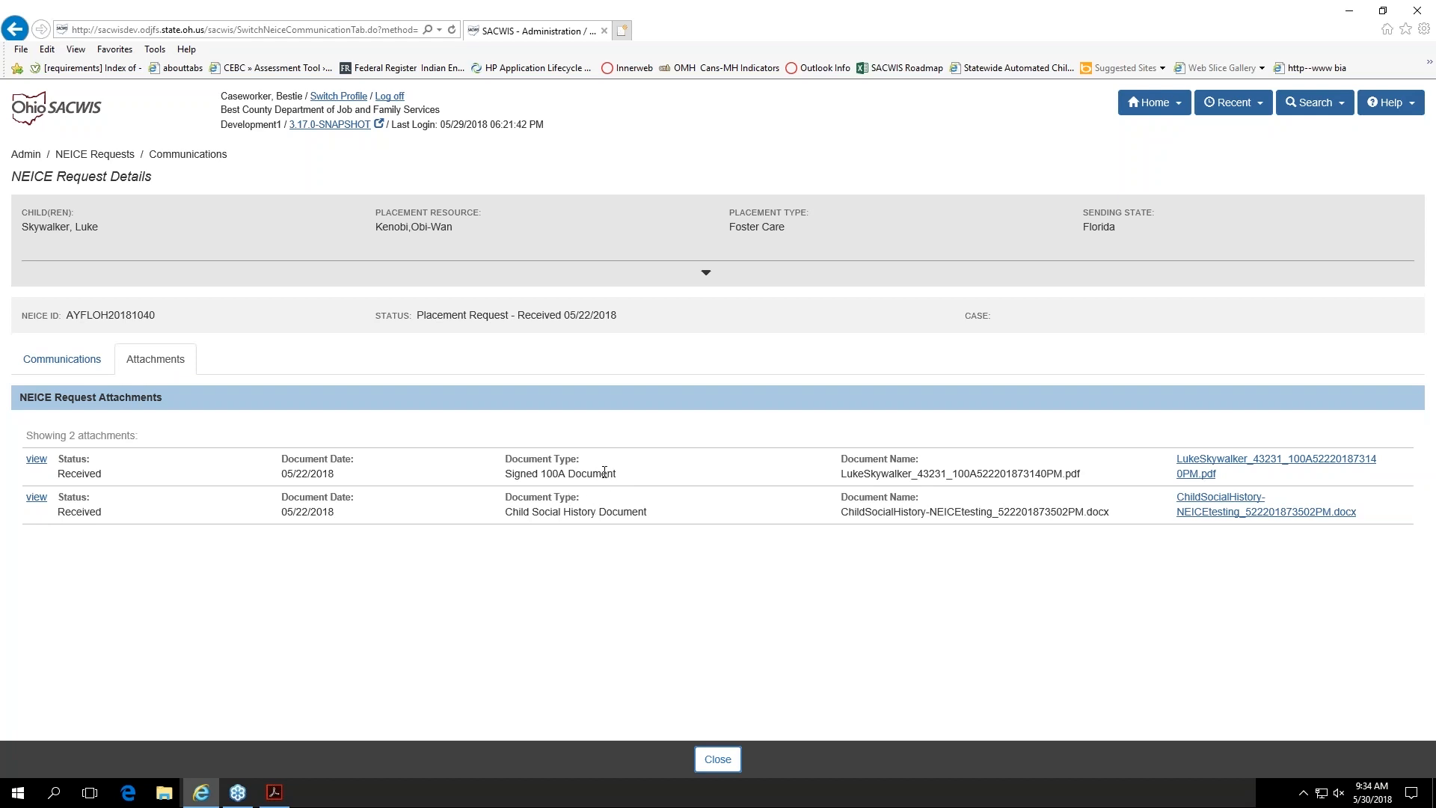
{"action": "left_click", "coordinate": [56, 363]}
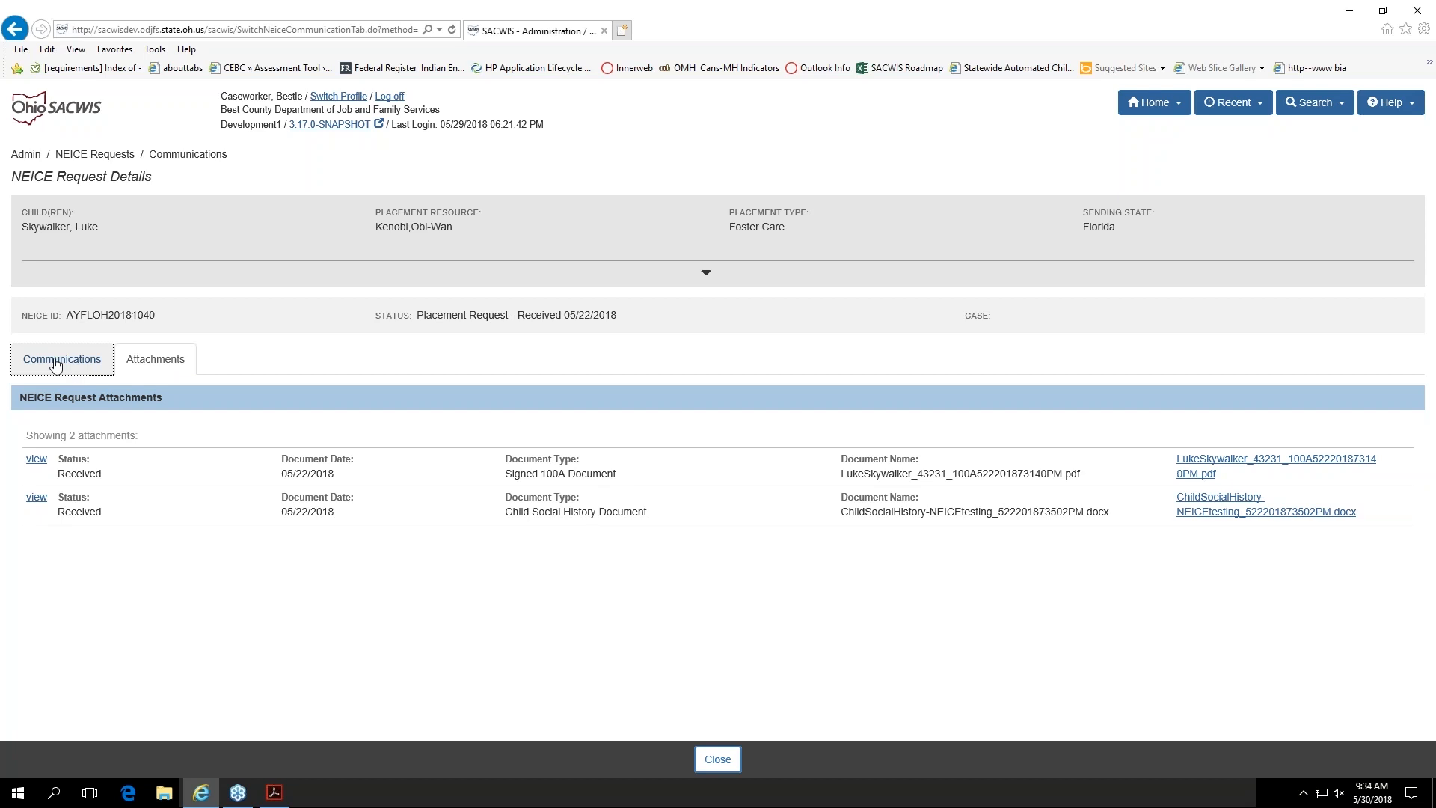
{"action": "left_click", "coordinate": [182, 363]}
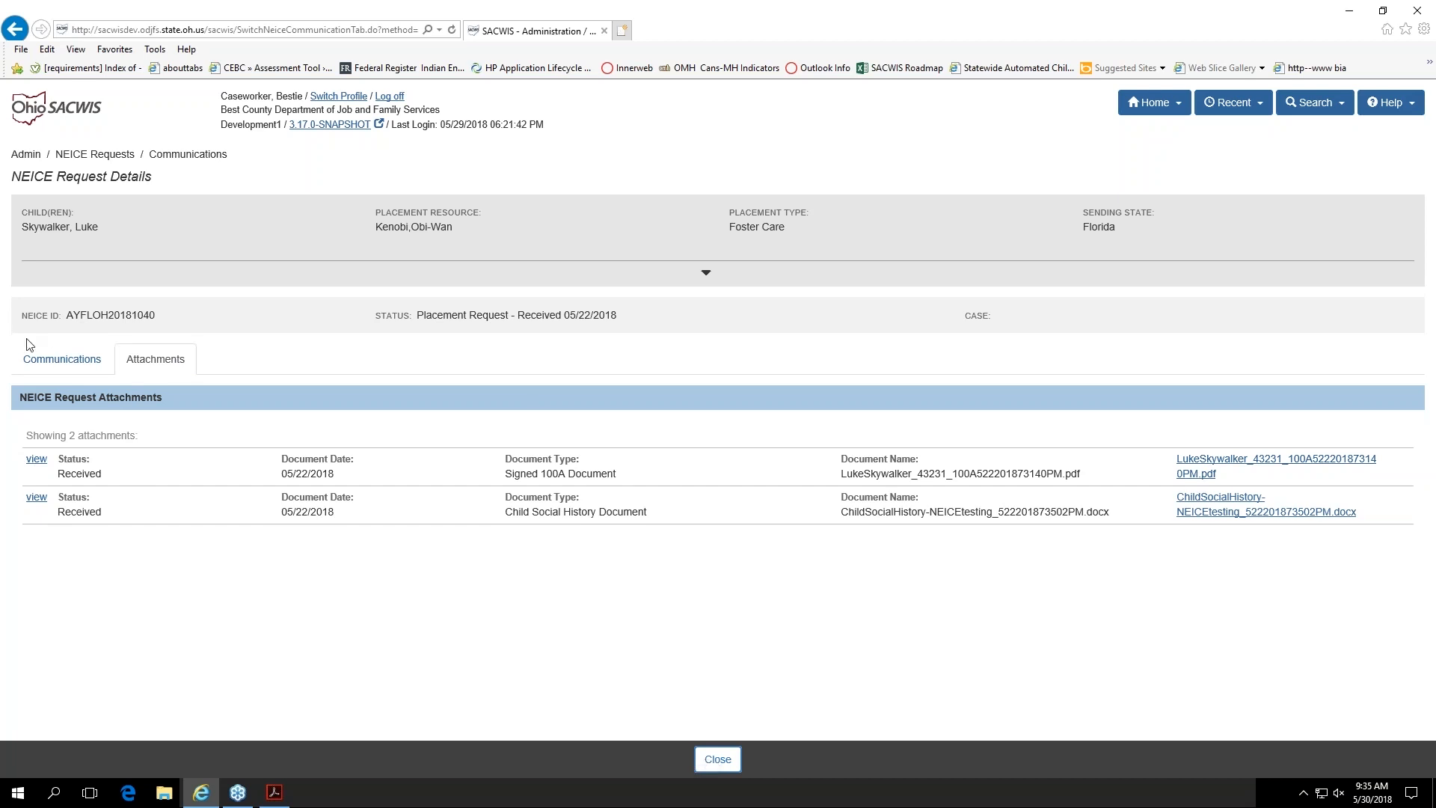
{"action": "left_click", "coordinate": [33, 357]}
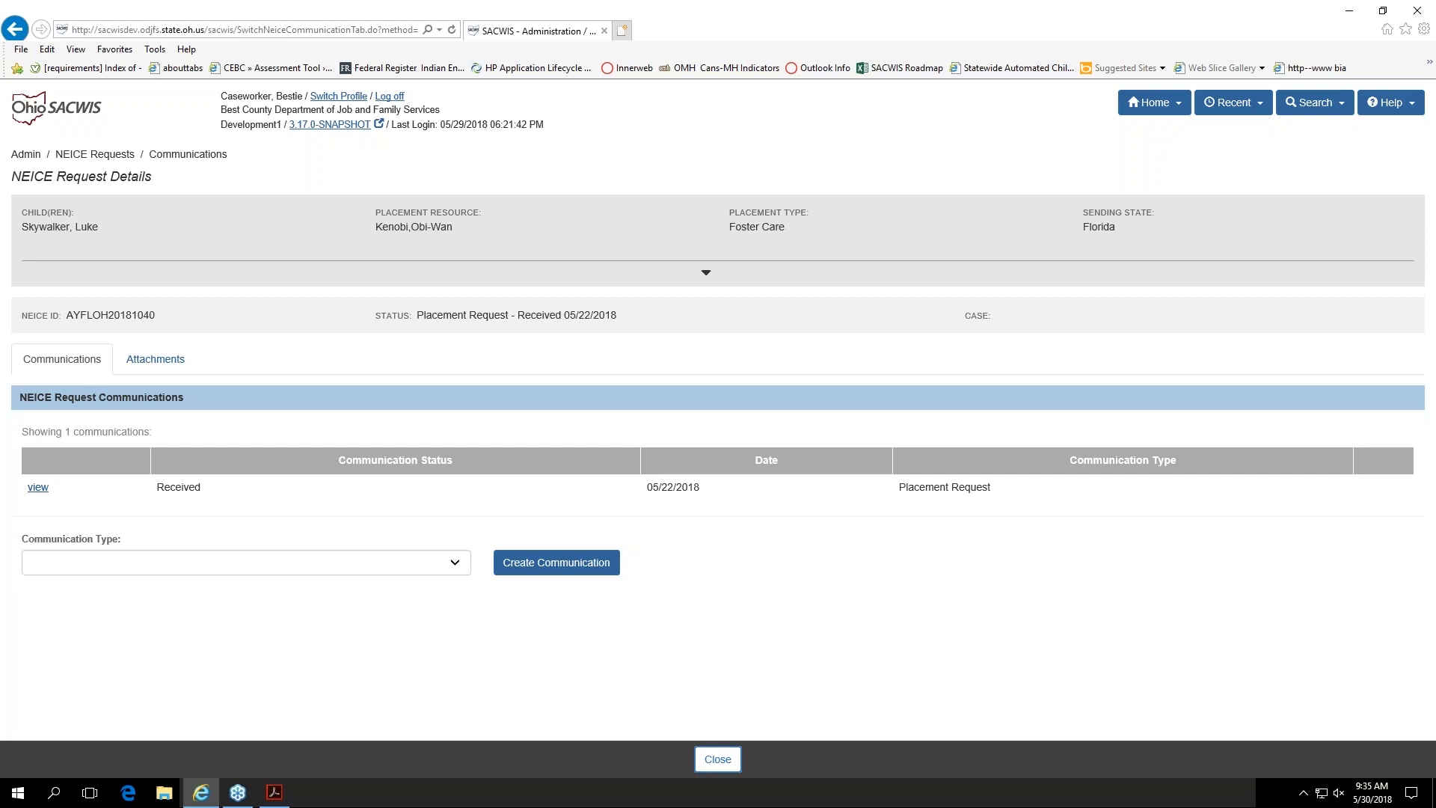
Step: View the received Placement Request communication, examine its sections from receiving details through documentation and attachments, and close it
{"action": "left_click", "coordinate": [39, 490]}
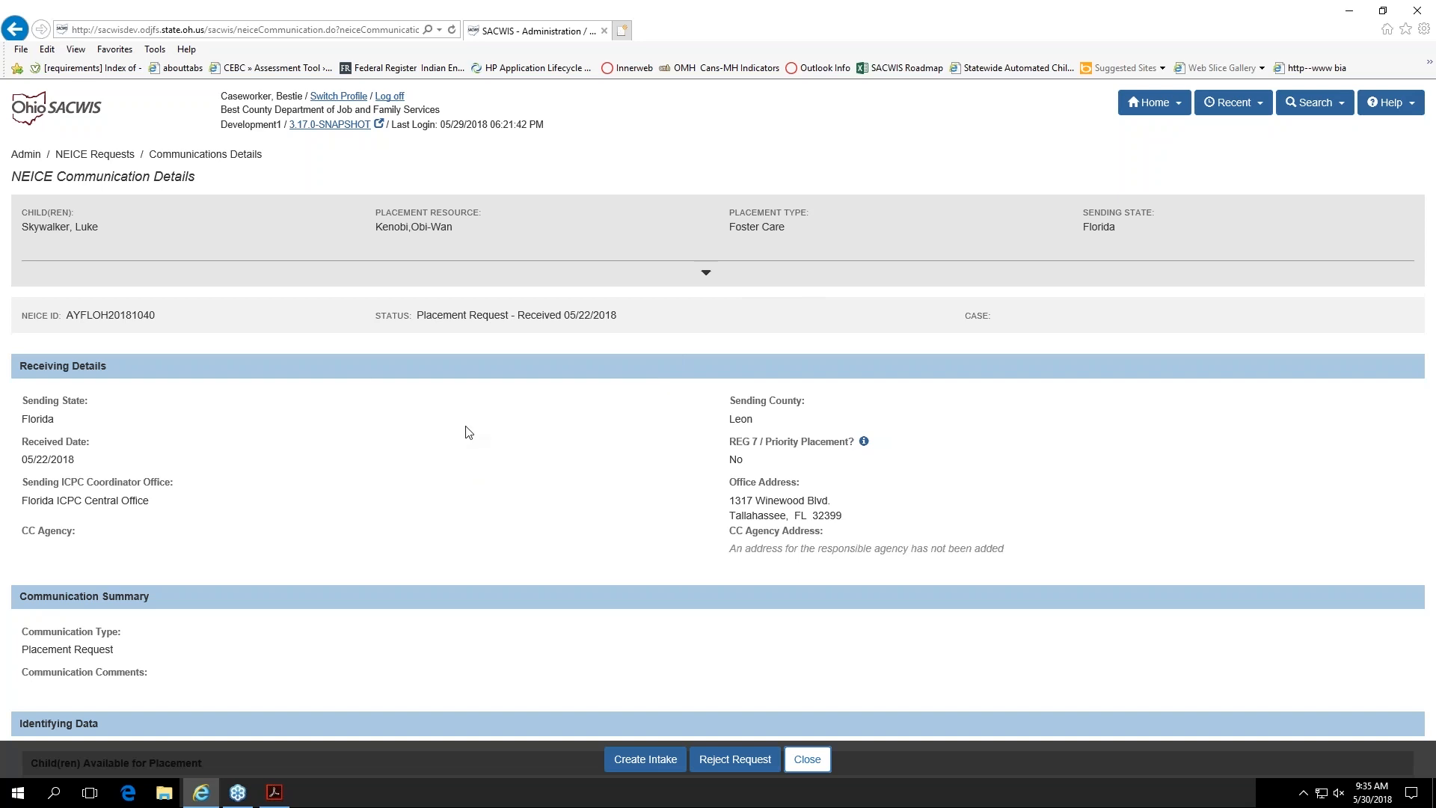
{"action": "scroll", "coordinate": [466, 432], "scroll_direction": "down", "scroll_amount": 1}
{"action": "scroll", "coordinate": [466, 433], "scroll_direction": "down", "scroll_amount": 1}
{"action": "scroll", "coordinate": [460, 438], "scroll_direction": "down", "scroll_amount": 1}
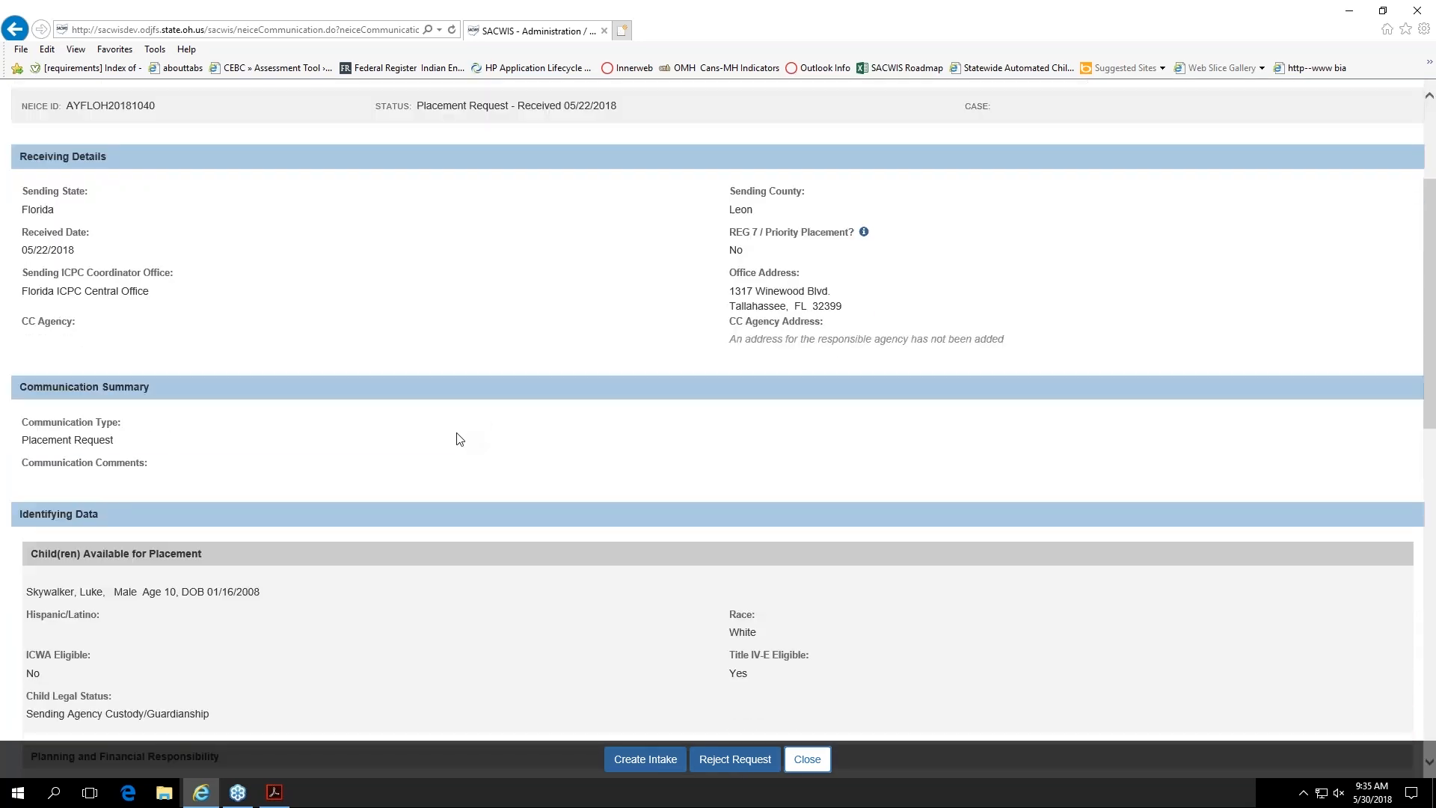
{"action": "scroll", "coordinate": [458, 440], "scroll_direction": "down", "scroll_amount": 1}
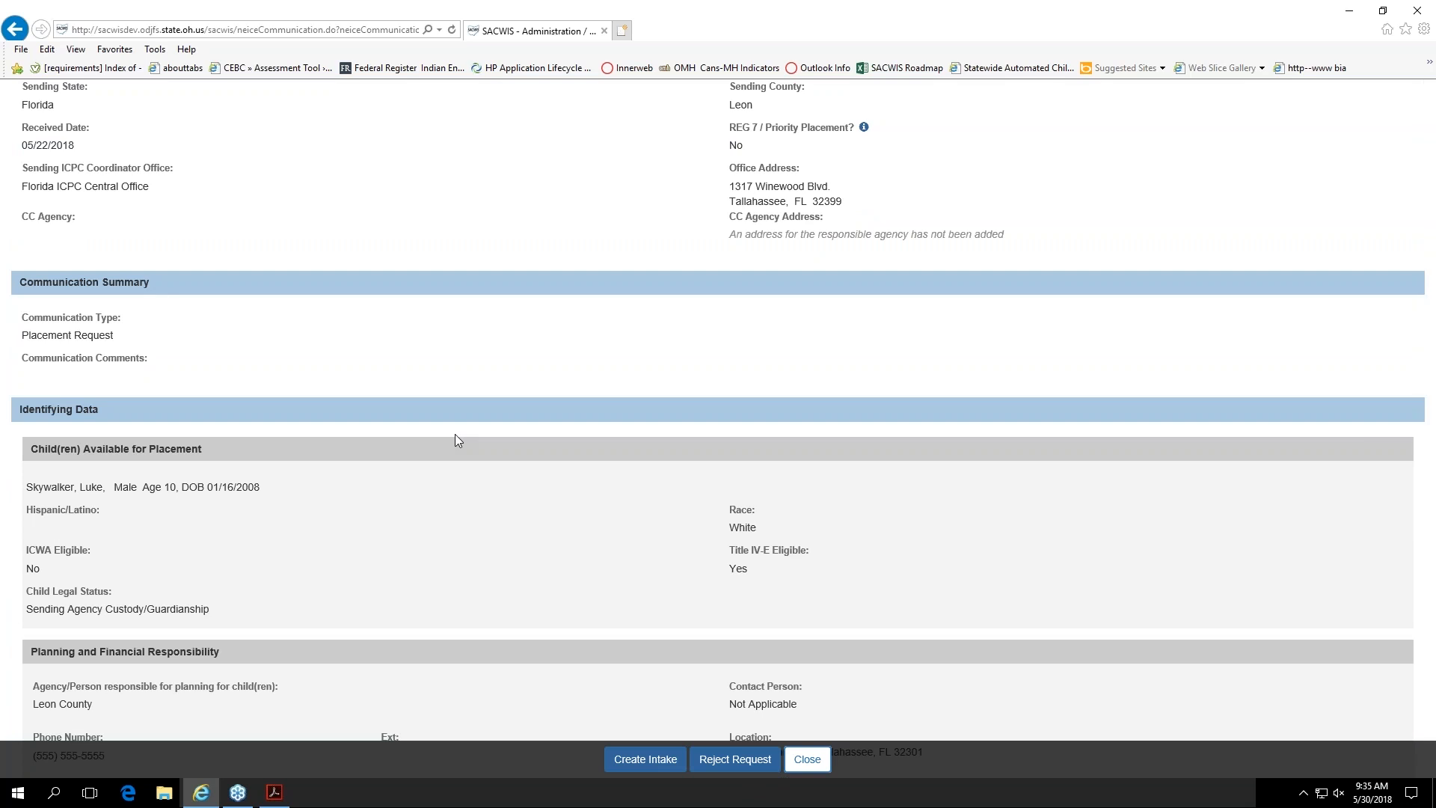
{"action": "scroll", "coordinate": [455, 434], "scroll_direction": "down", "scroll_amount": 2}
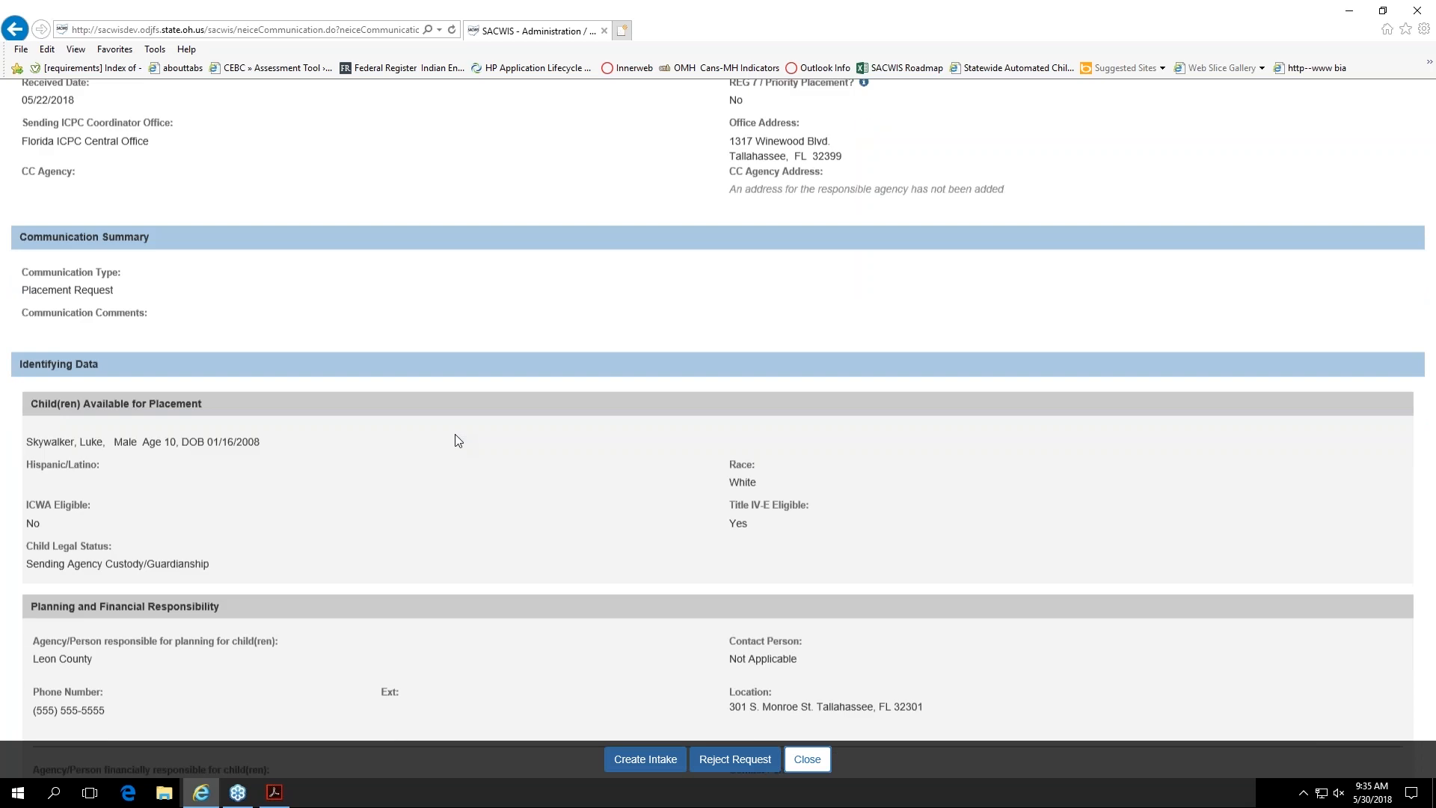
{"action": "scroll", "coordinate": [457, 440], "scroll_direction": "down", "scroll_amount": 1}
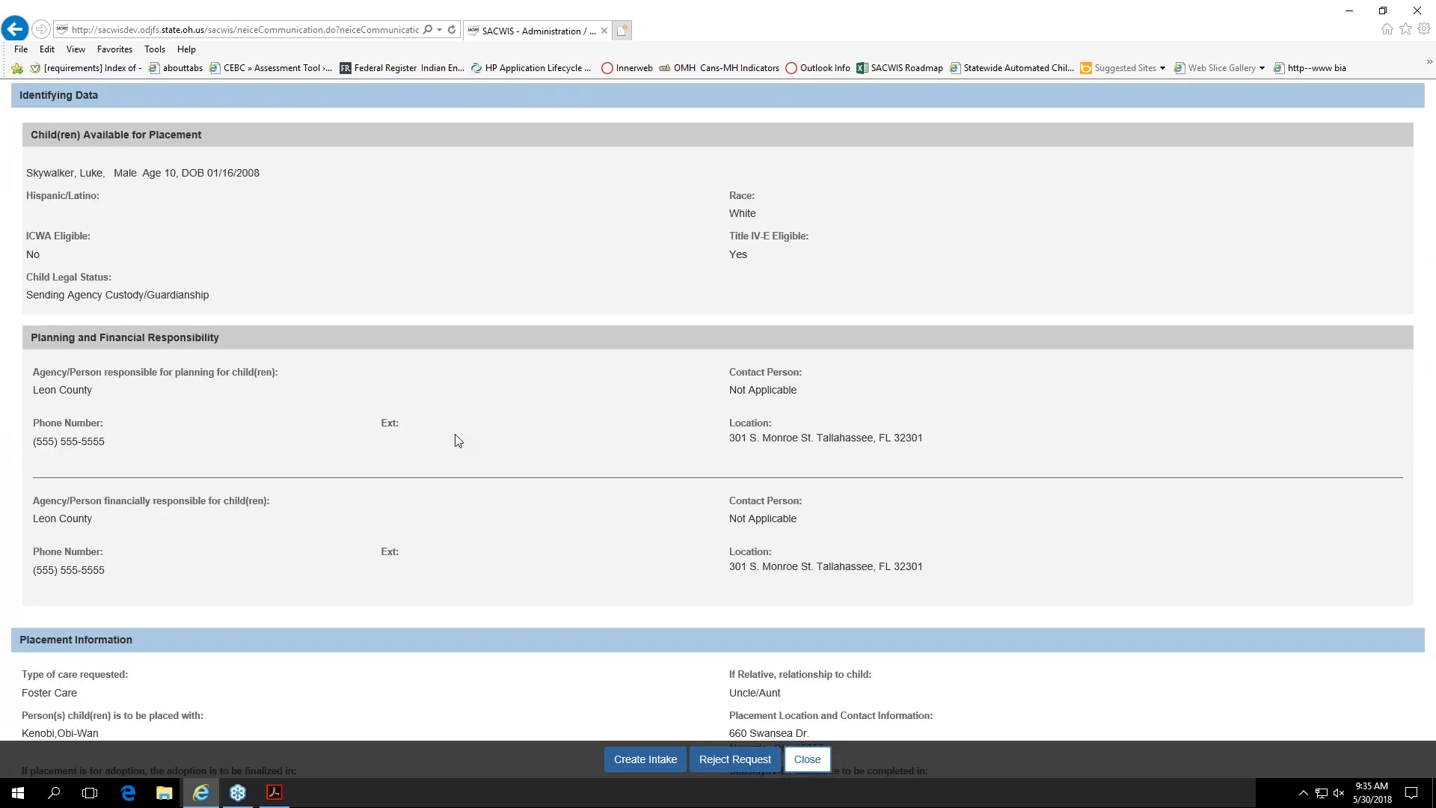
{"action": "scroll", "coordinate": [458, 440], "scroll_direction": "down", "scroll_amount": 3}
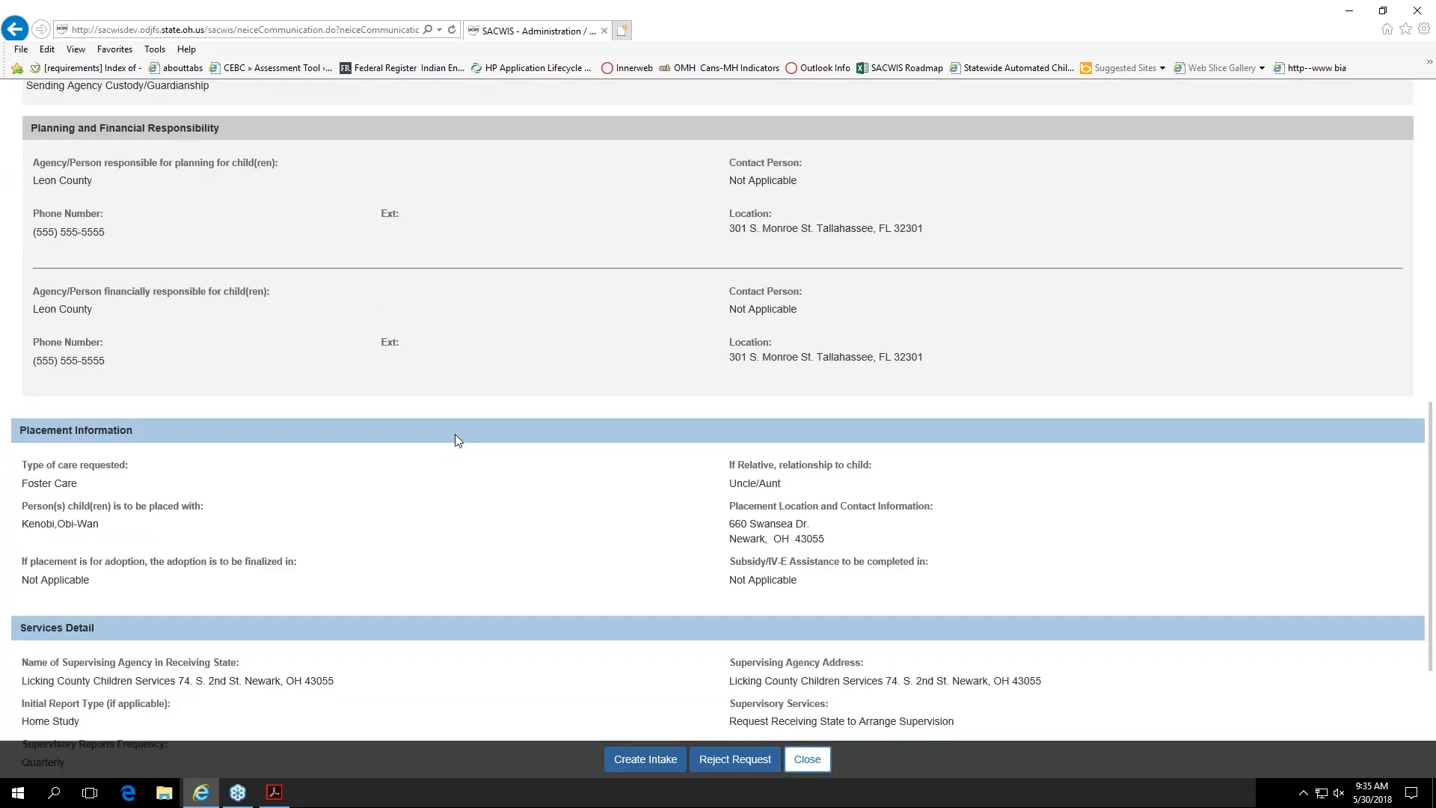
{"action": "scroll", "coordinate": [457, 439], "scroll_direction": "down", "scroll_amount": 1}
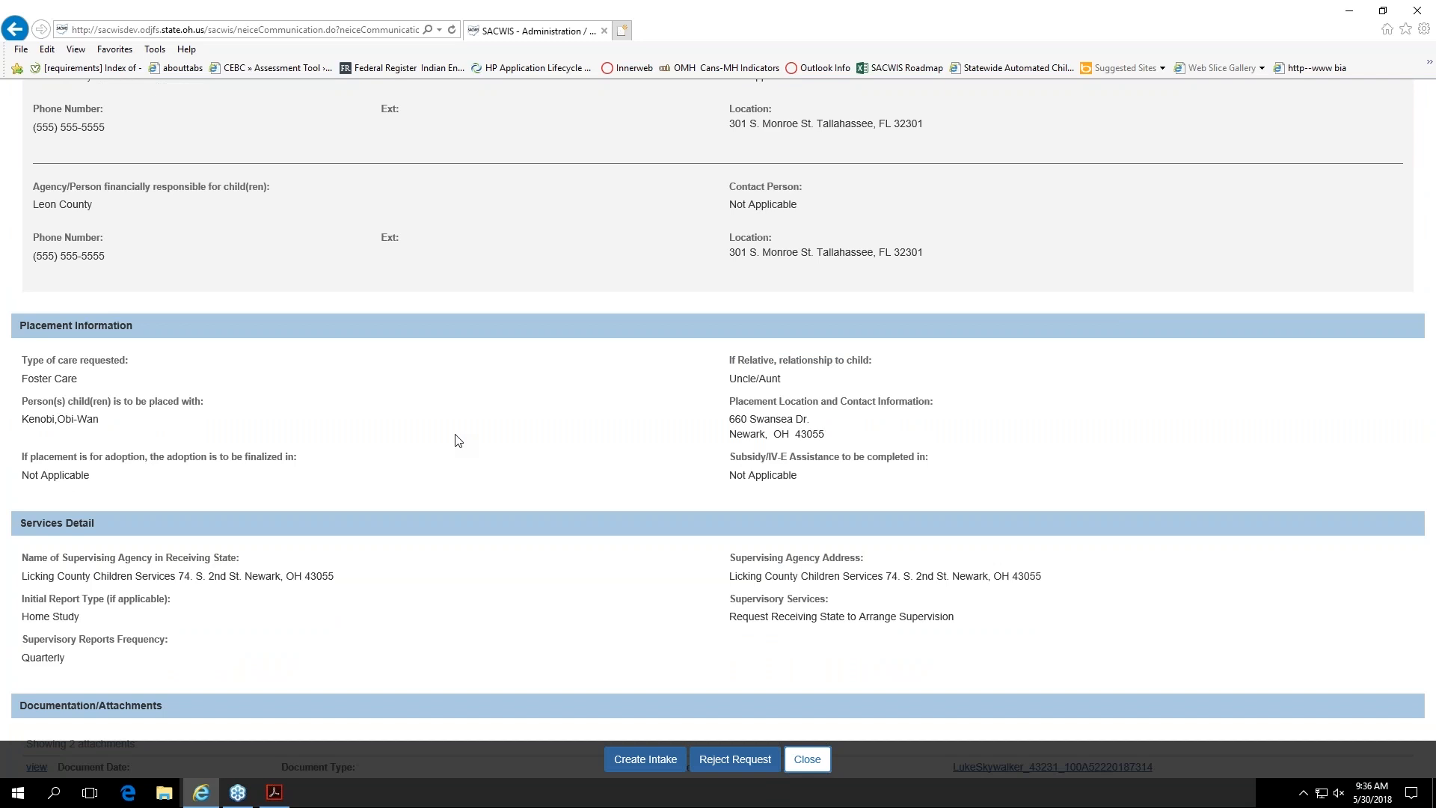
{"action": "scroll", "coordinate": [456, 437], "scroll_direction": "down", "scroll_amount": 1}
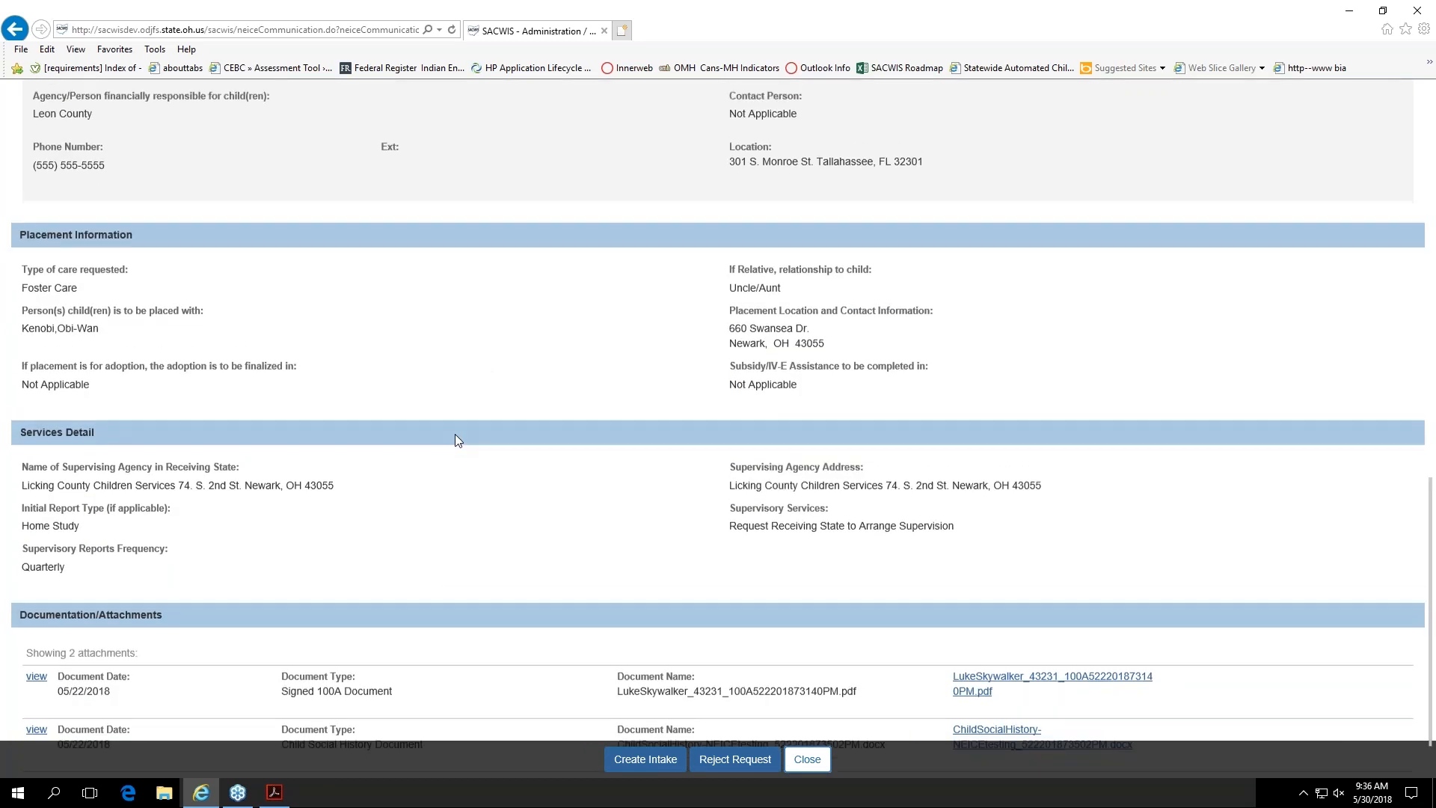
{"action": "scroll", "coordinate": [456, 437], "scroll_direction": "up", "scroll_amount": 8}
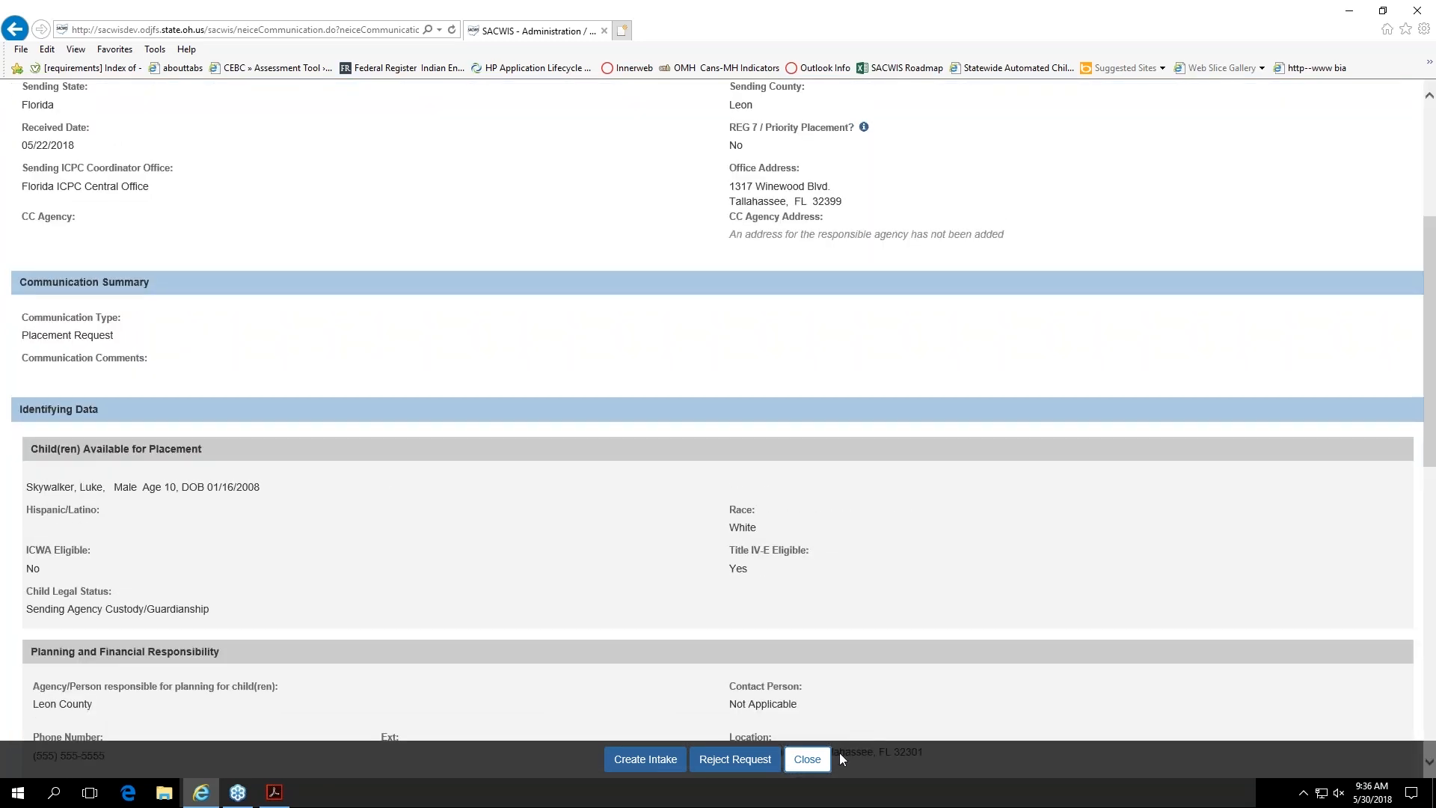
{"action": "left_click", "coordinate": [806, 759]}
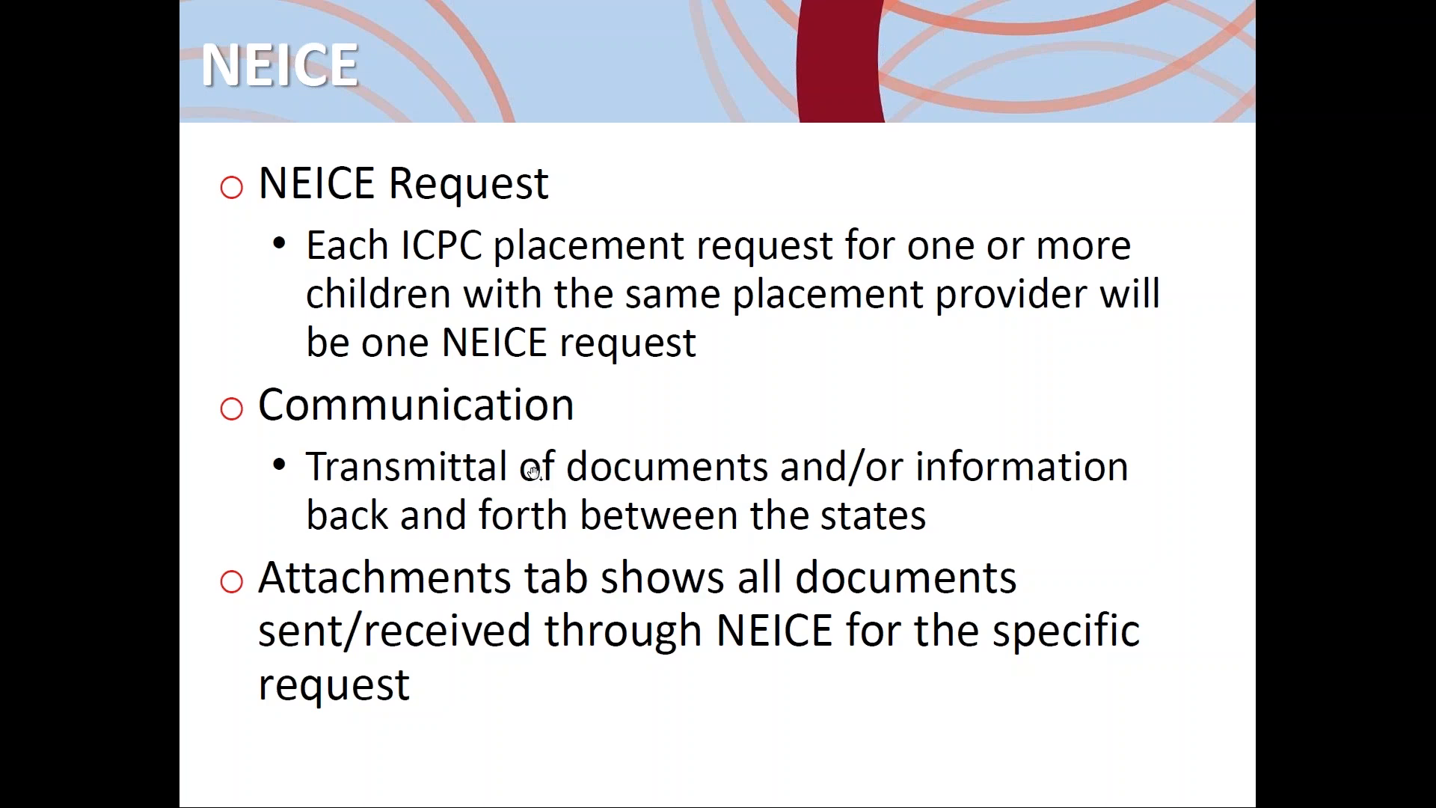
Step: Switch from the slides back to Ohio SACWIS and open the pending outgoing Ohio-to-Florida ICPC record for editing
{"action": "key", "text": "alt+Tab"}
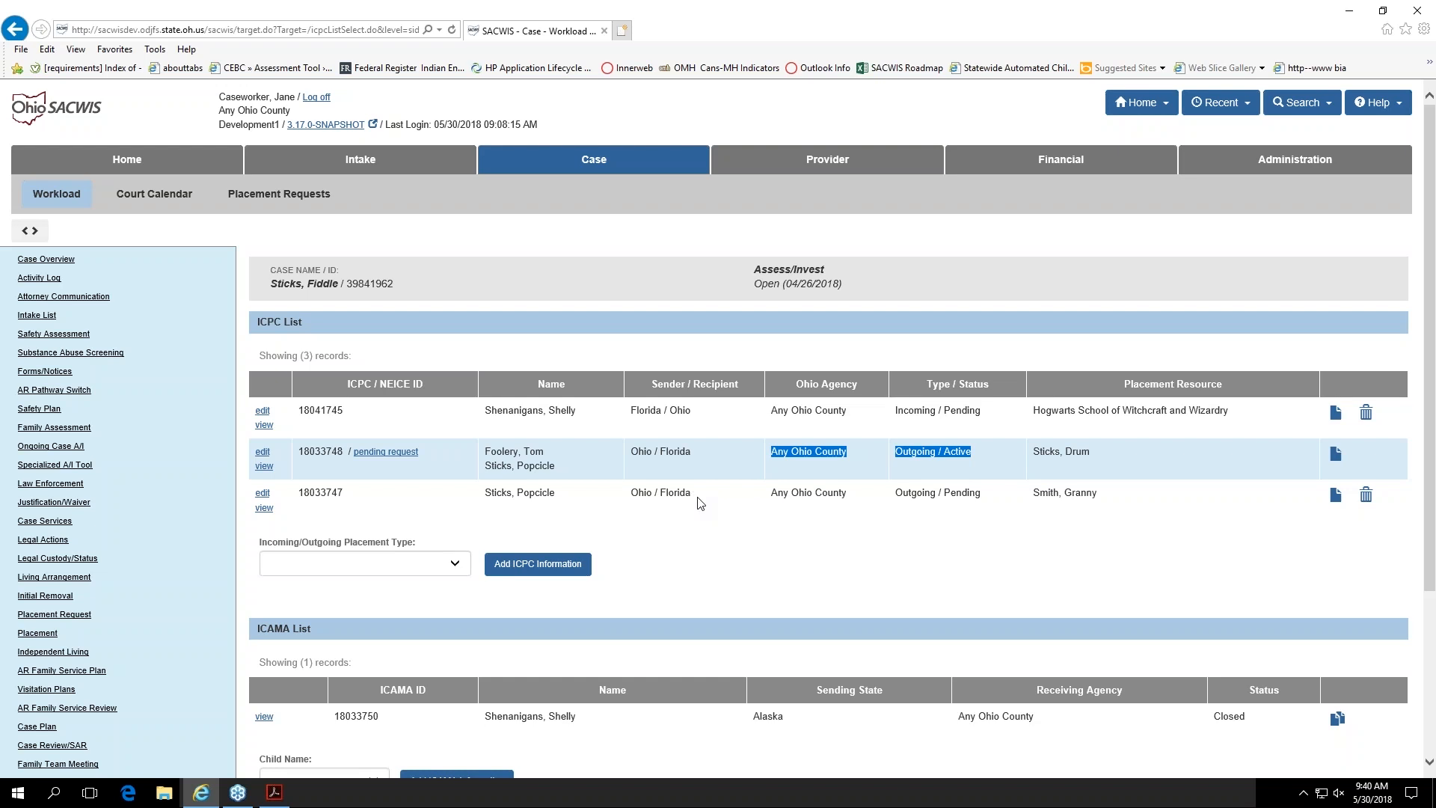
{"action": "left_click", "coordinate": [939, 498]}
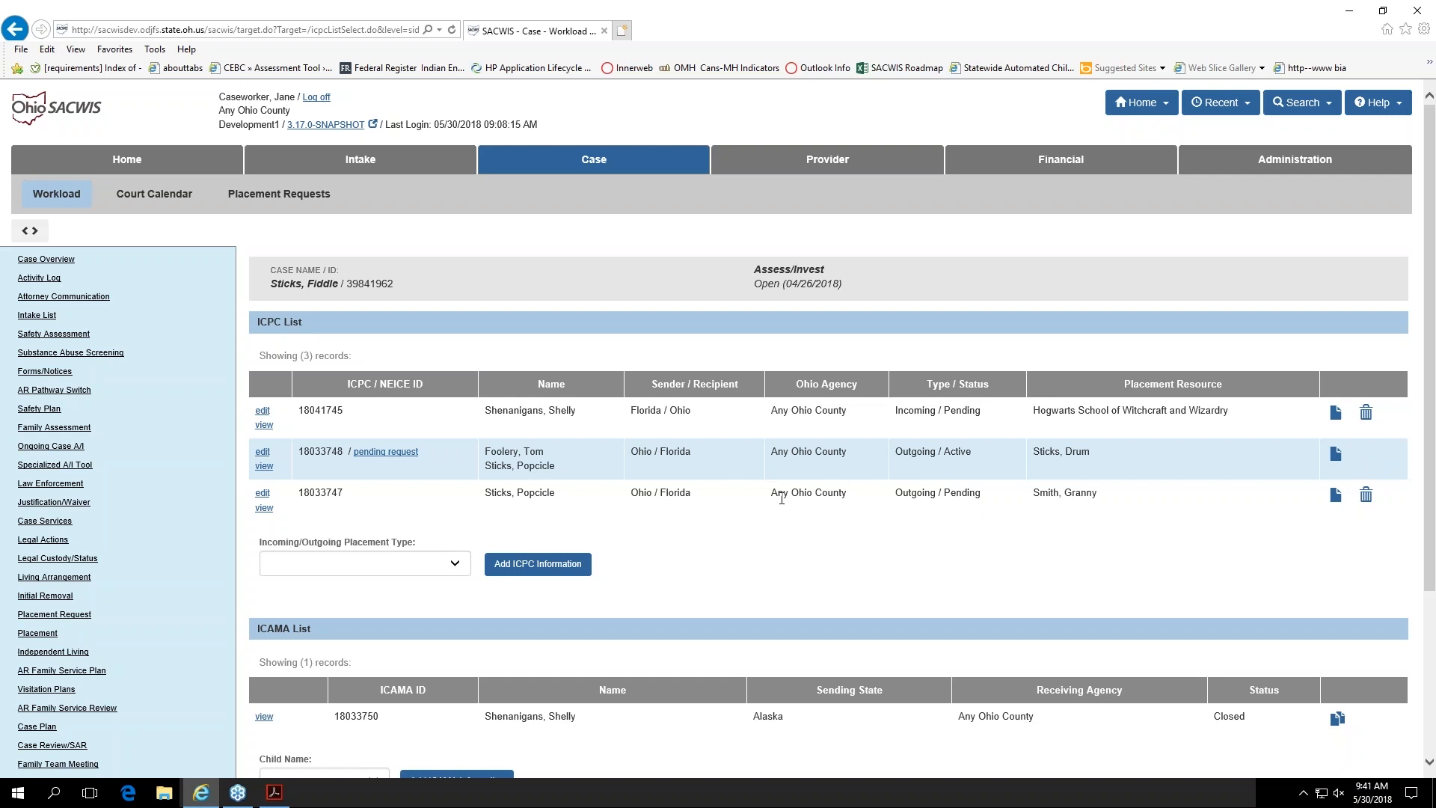
{"action": "left_click", "coordinate": [262, 495]}
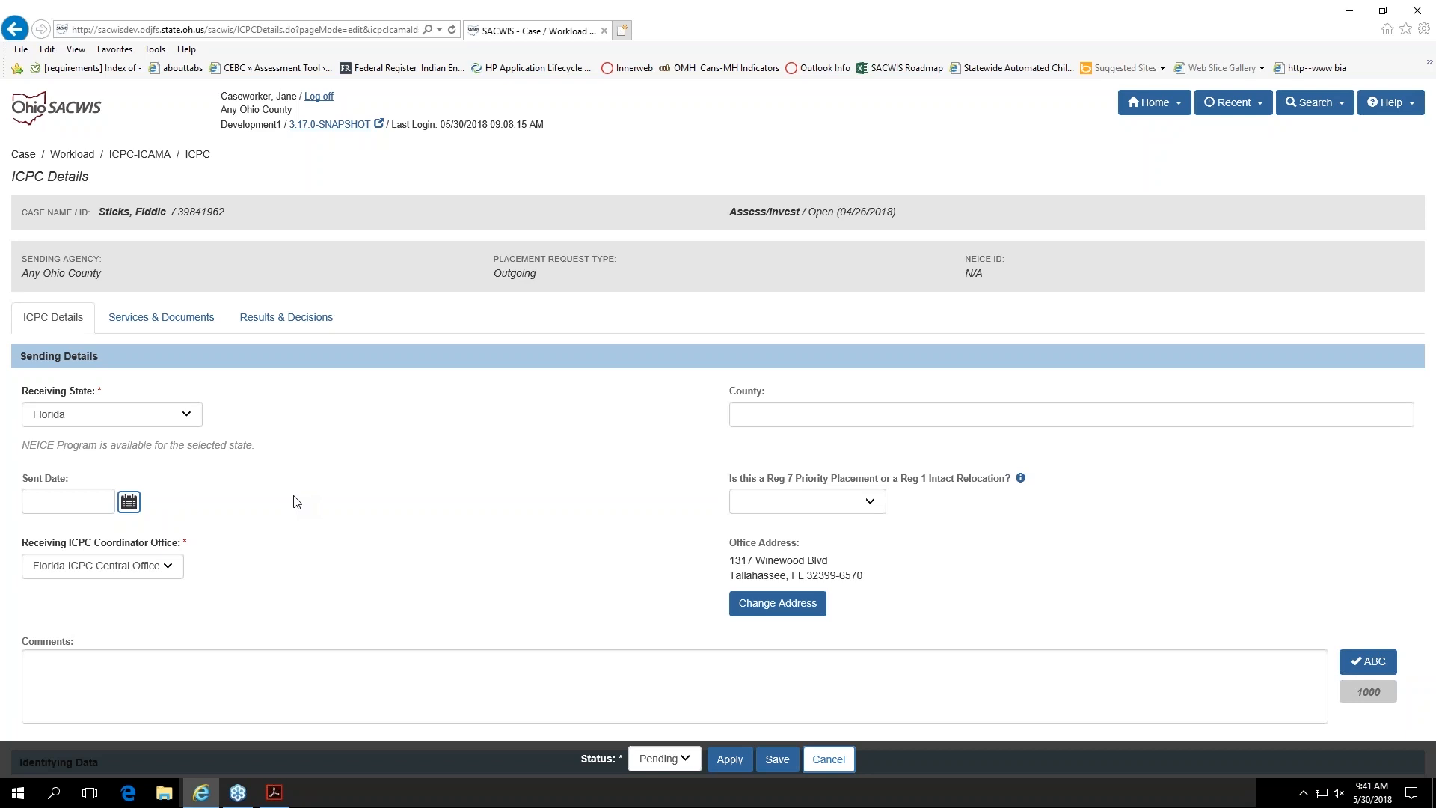
Step: Check the Receiving State options in the ICPC sending details and keep Florida selected
{"action": "scroll", "coordinate": [294, 502], "scroll_direction": "down", "scroll_amount": 2}
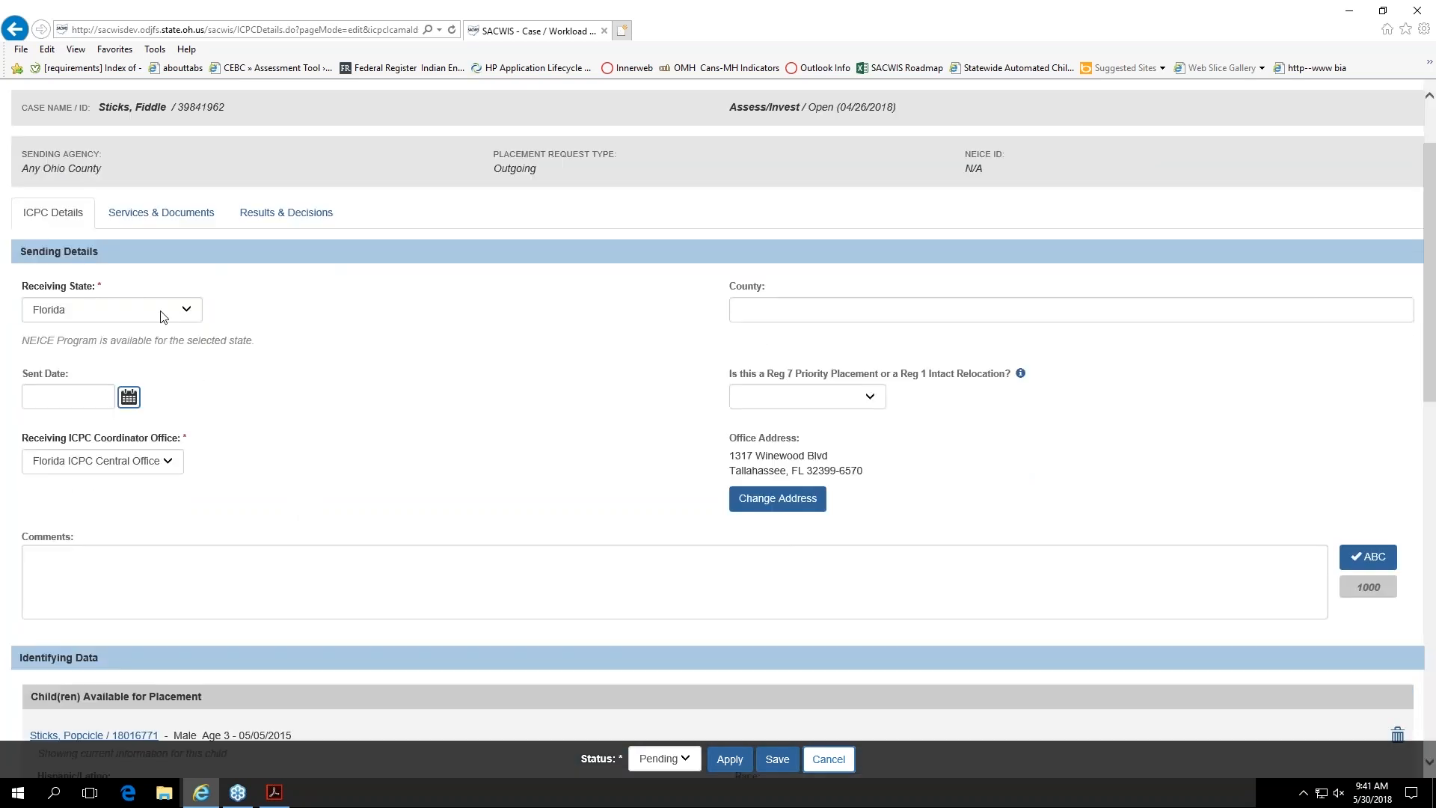
{"action": "left_click", "coordinate": [191, 308]}
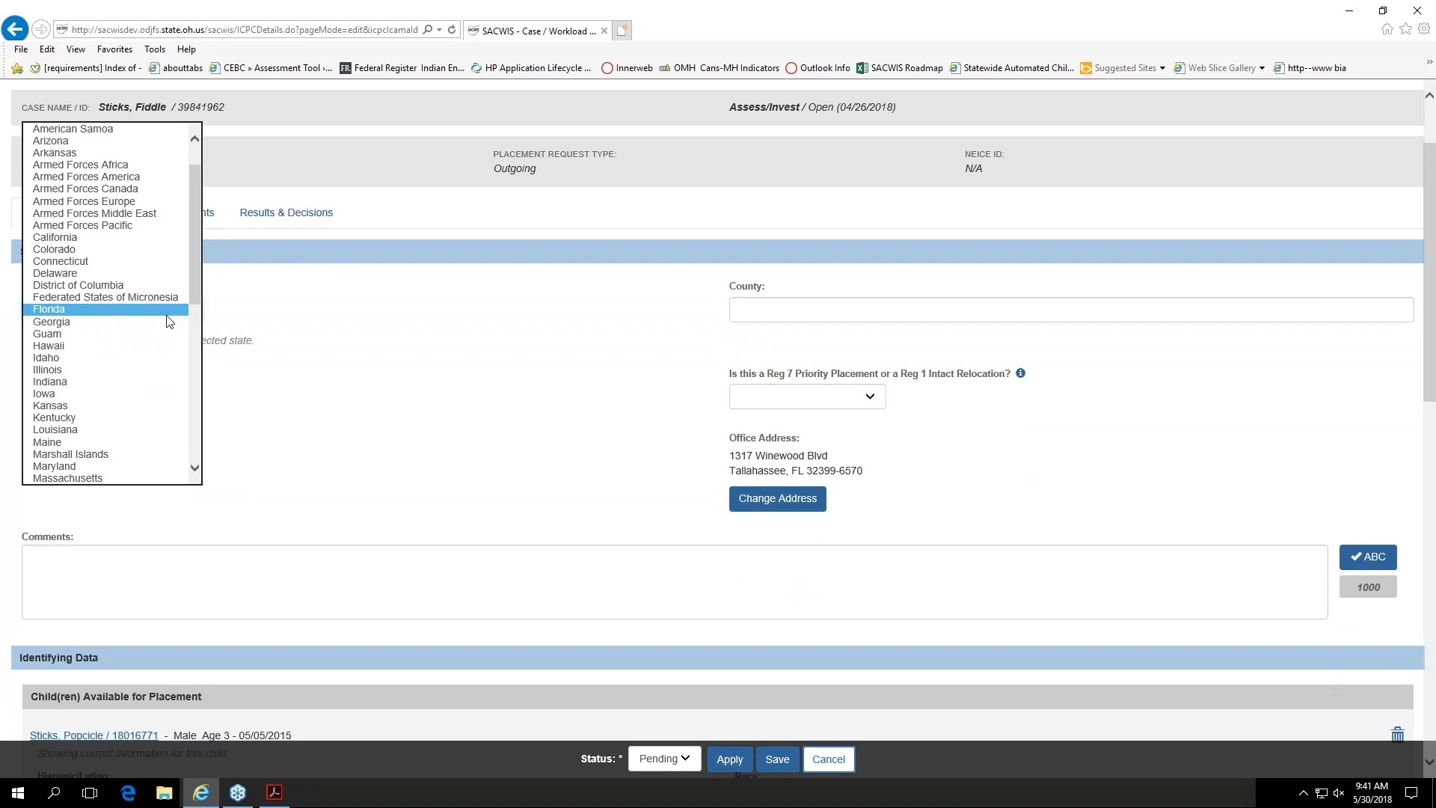
{"action": "left_click", "coordinate": [169, 309]}
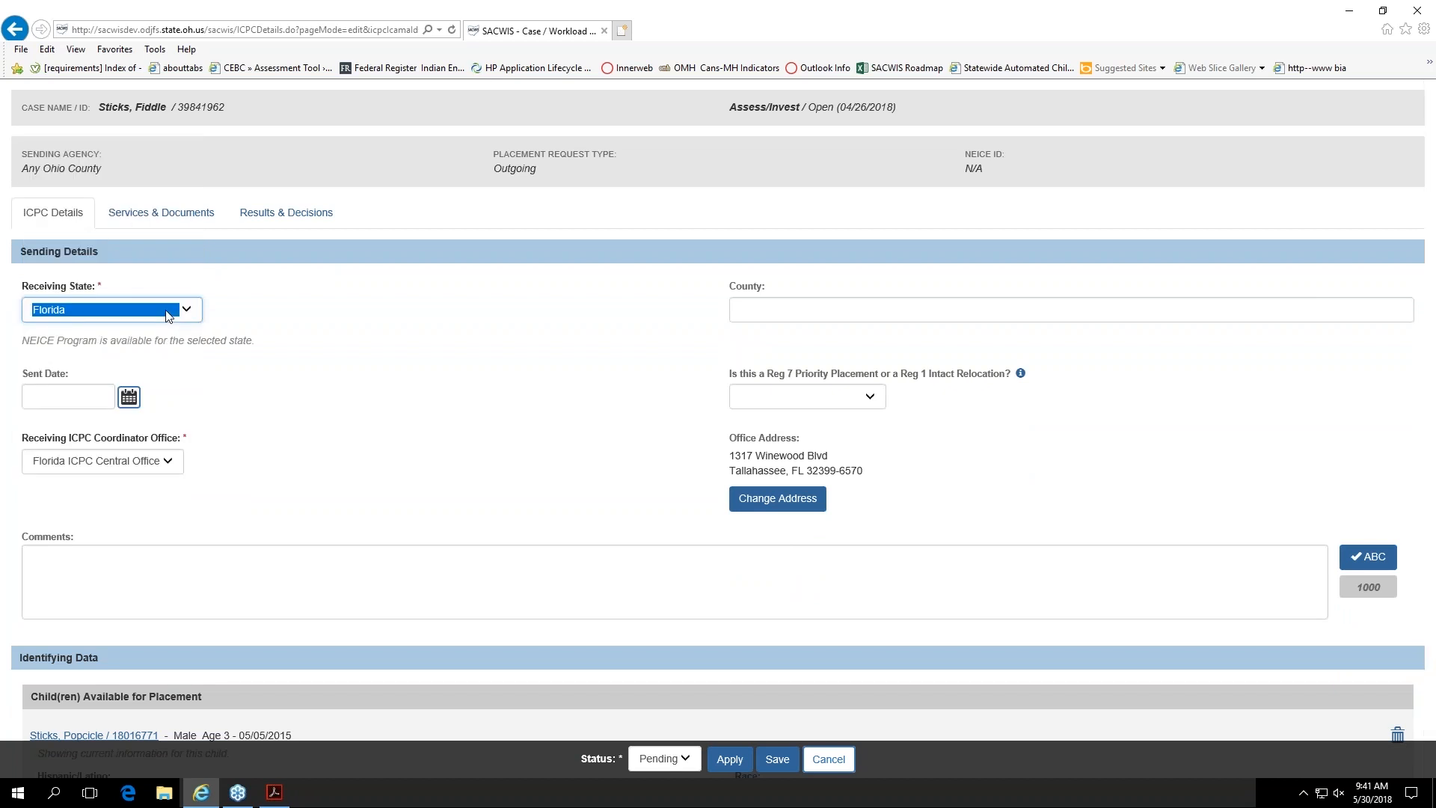
Step: Check the Receiving ICPC Coordinator Office options in the sending details and keep Florida ICPC Central Office selected
{"action": "left_click", "coordinate": [95, 363]}
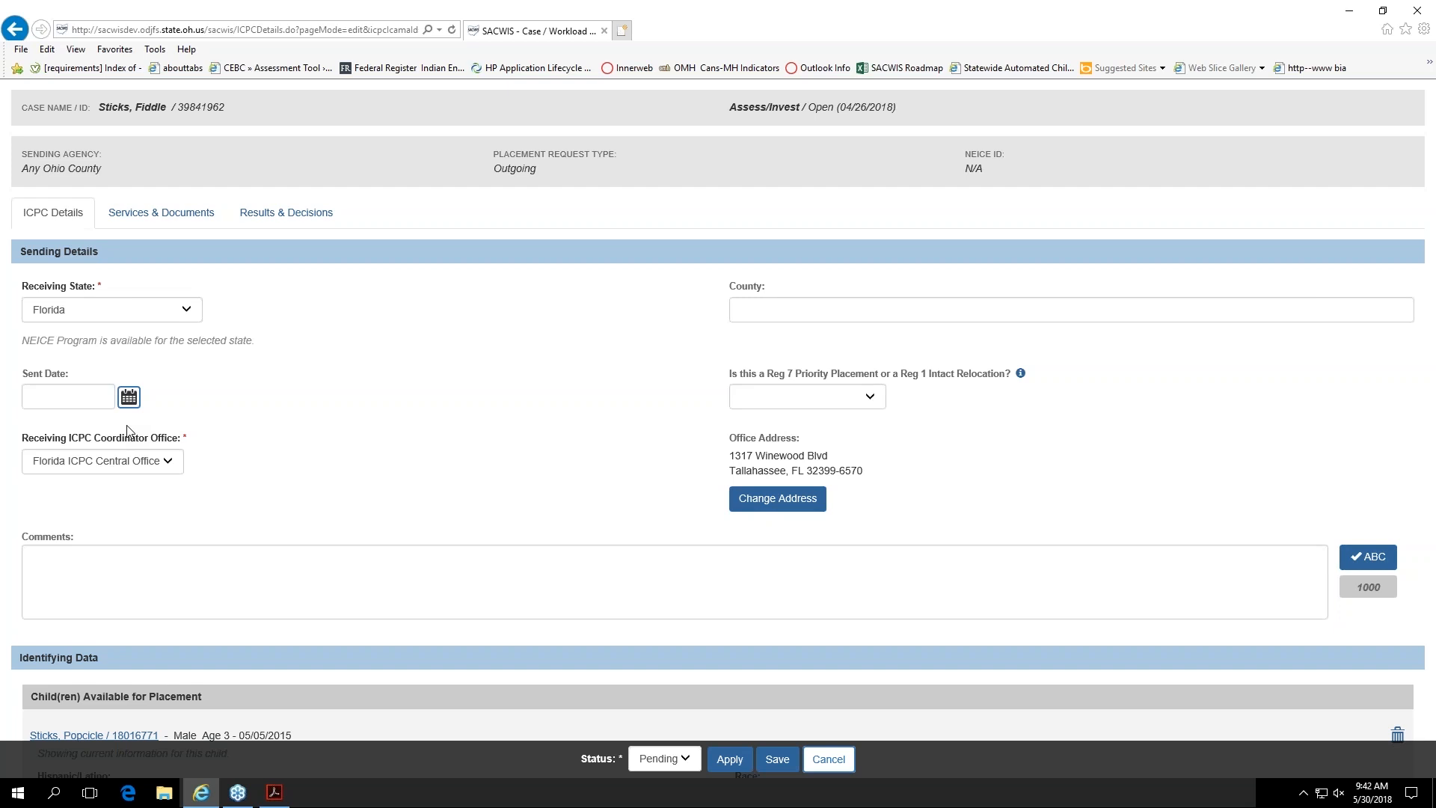
{"action": "scroll", "coordinate": [127, 432], "scroll_direction": "down", "scroll_amount": 1}
{"action": "left_click", "coordinate": [177, 358]}
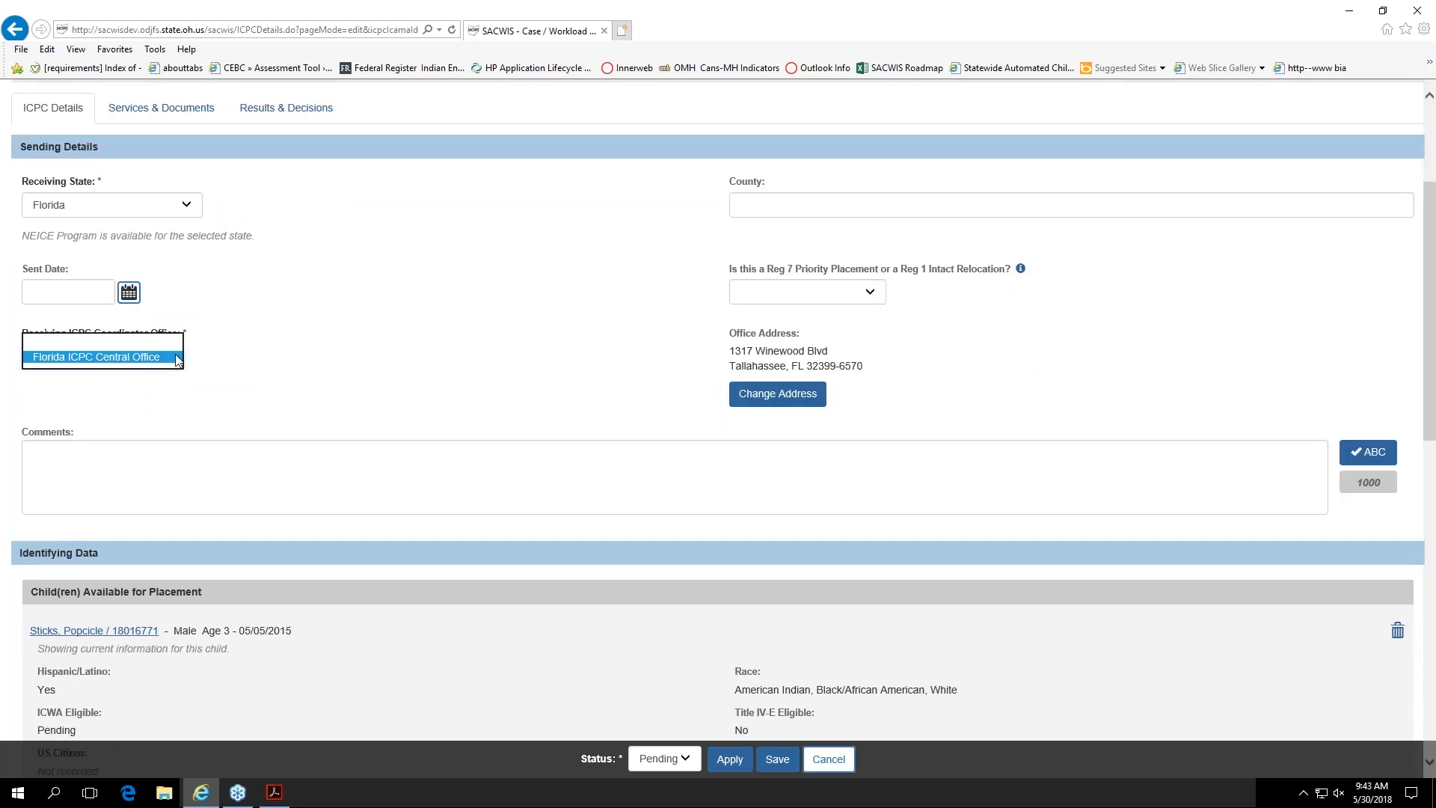
{"action": "left_click", "coordinate": [177, 357]}
{"action": "left_click", "coordinate": [82, 387]}
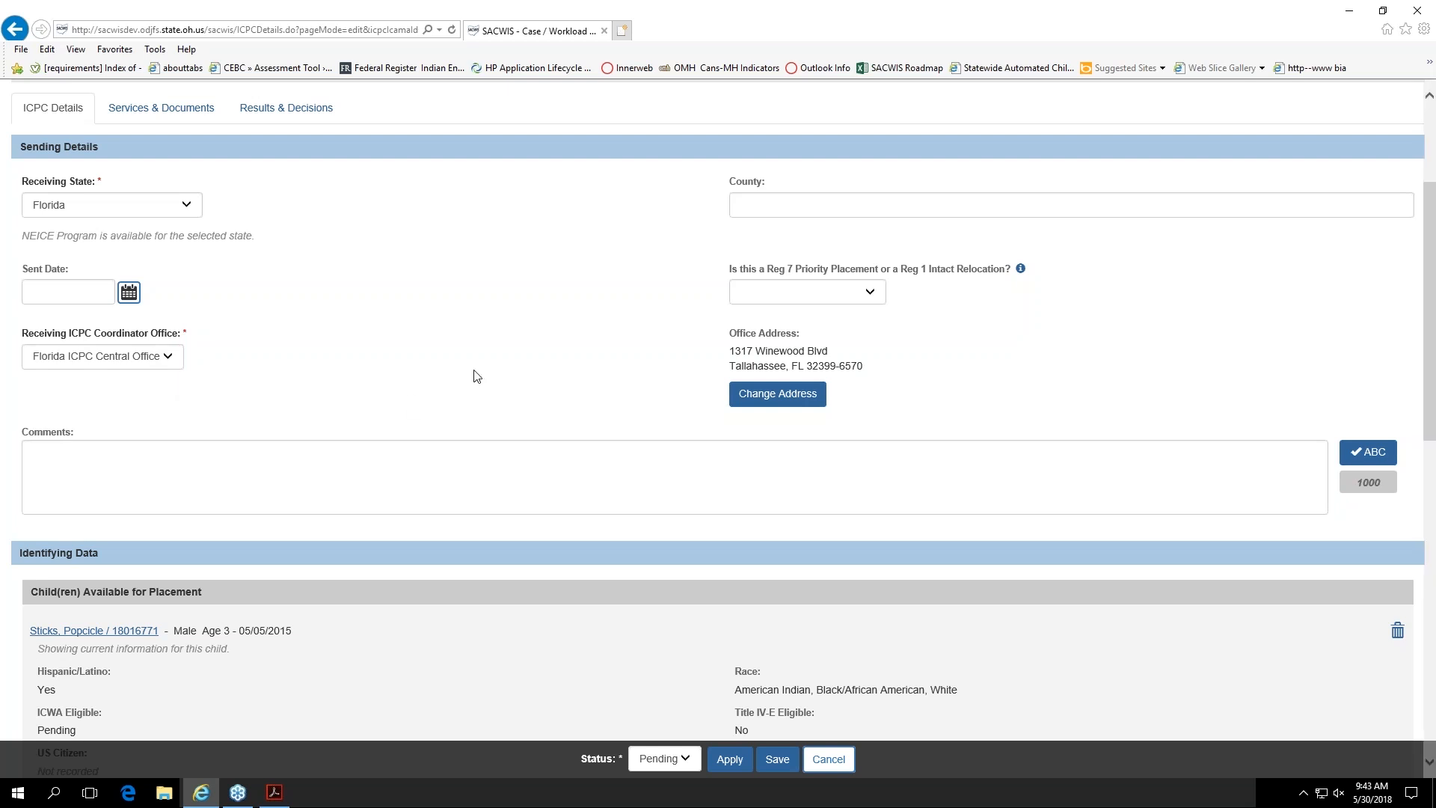
{"action": "left_click", "coordinate": [80, 367]}
{"action": "left_click", "coordinate": [82, 367]}
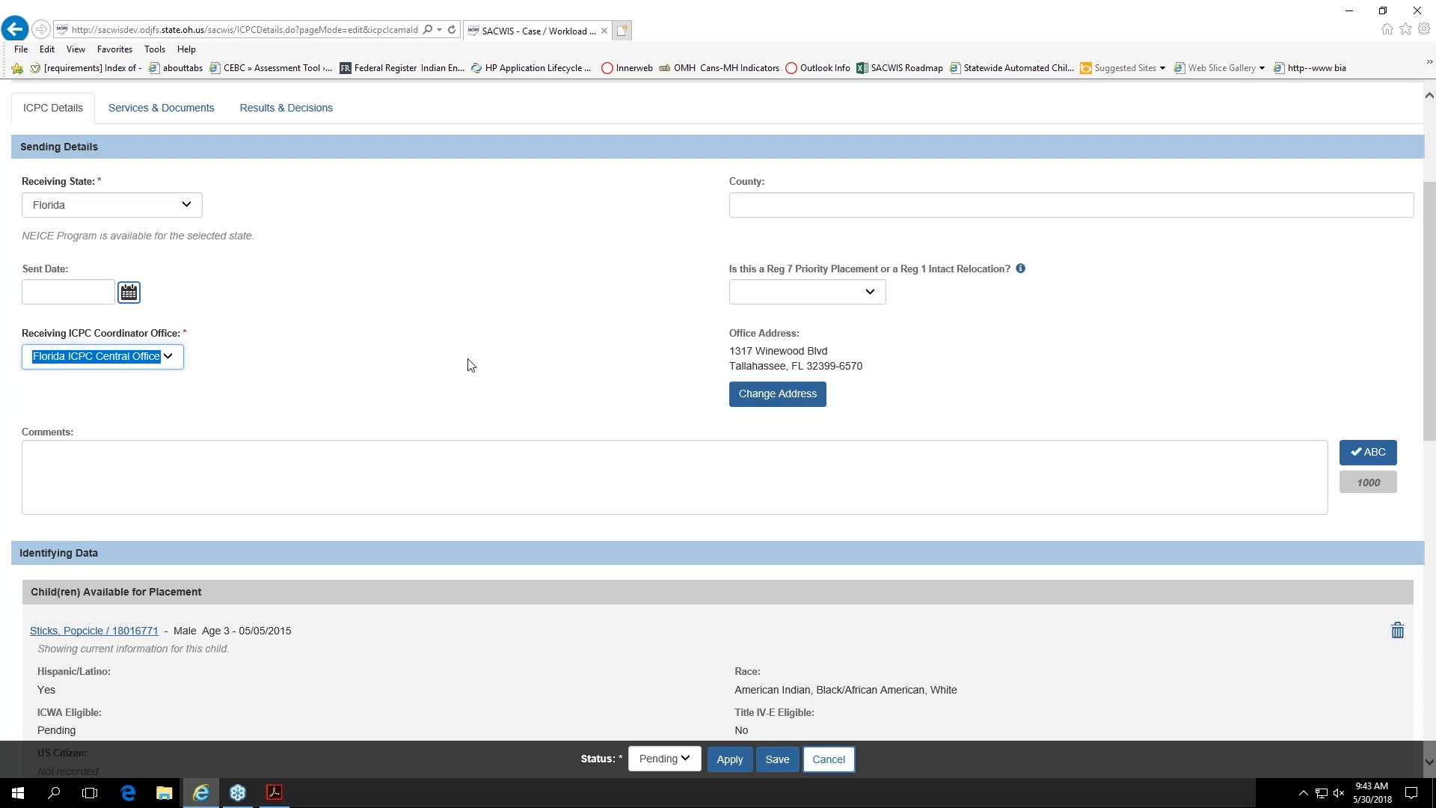
{"action": "left_click", "coordinate": [634, 372]}
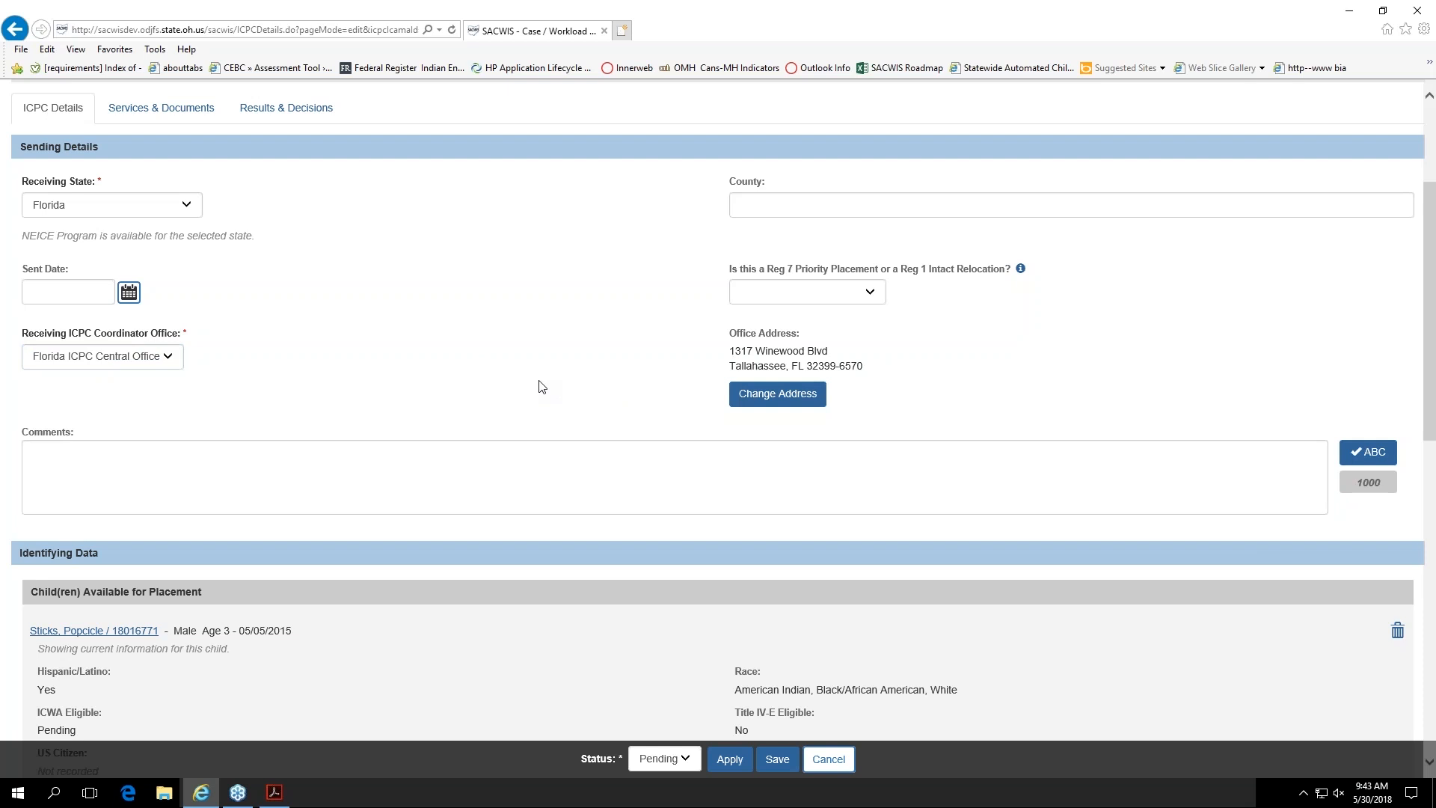
Step: Review the children available to add to the ICPC record and cancel without adding any
{"action": "scroll", "coordinate": [538, 385], "scroll_direction": "down", "scroll_amount": 1}
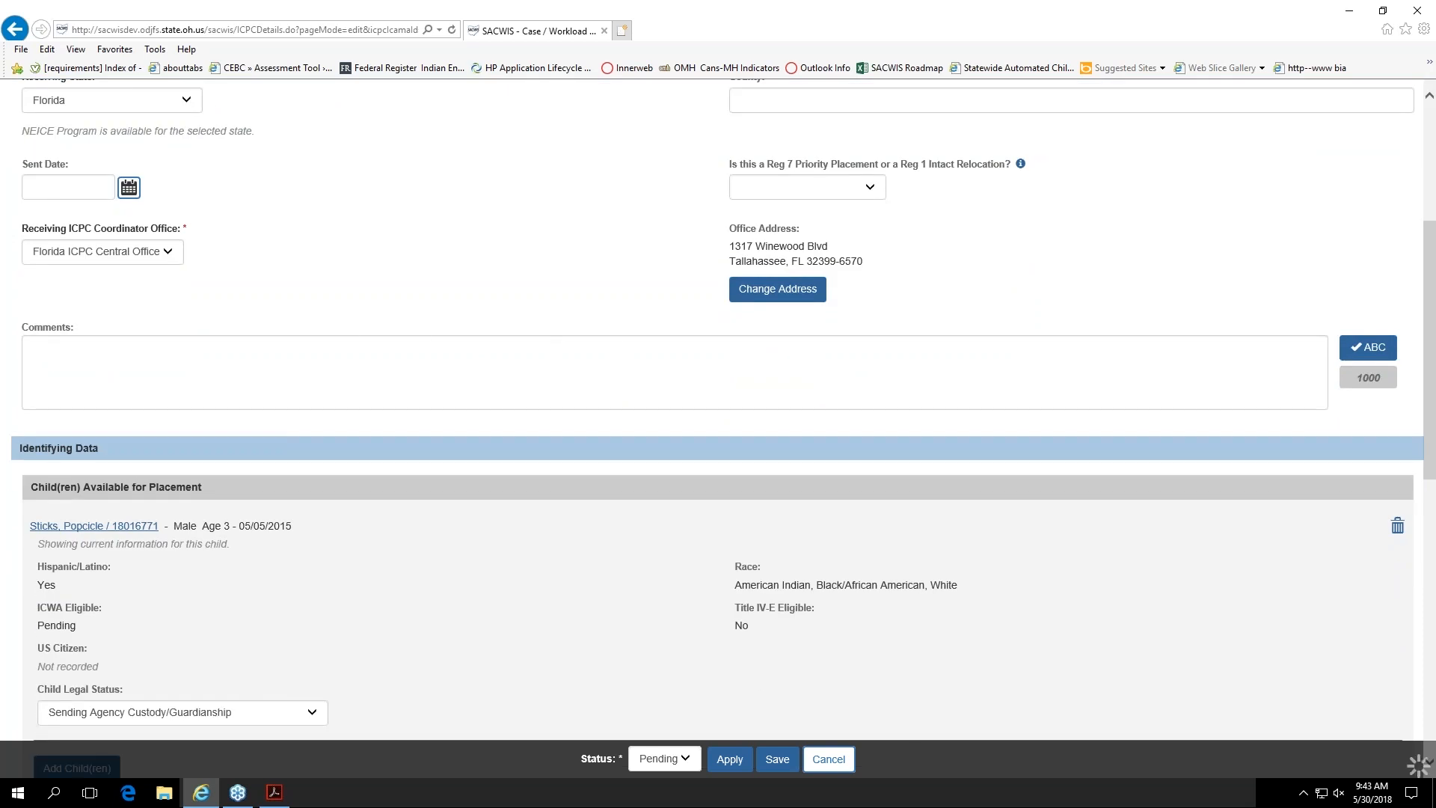
{"action": "scroll", "coordinate": [613, 349], "scroll_direction": "down", "scroll_amount": 1}
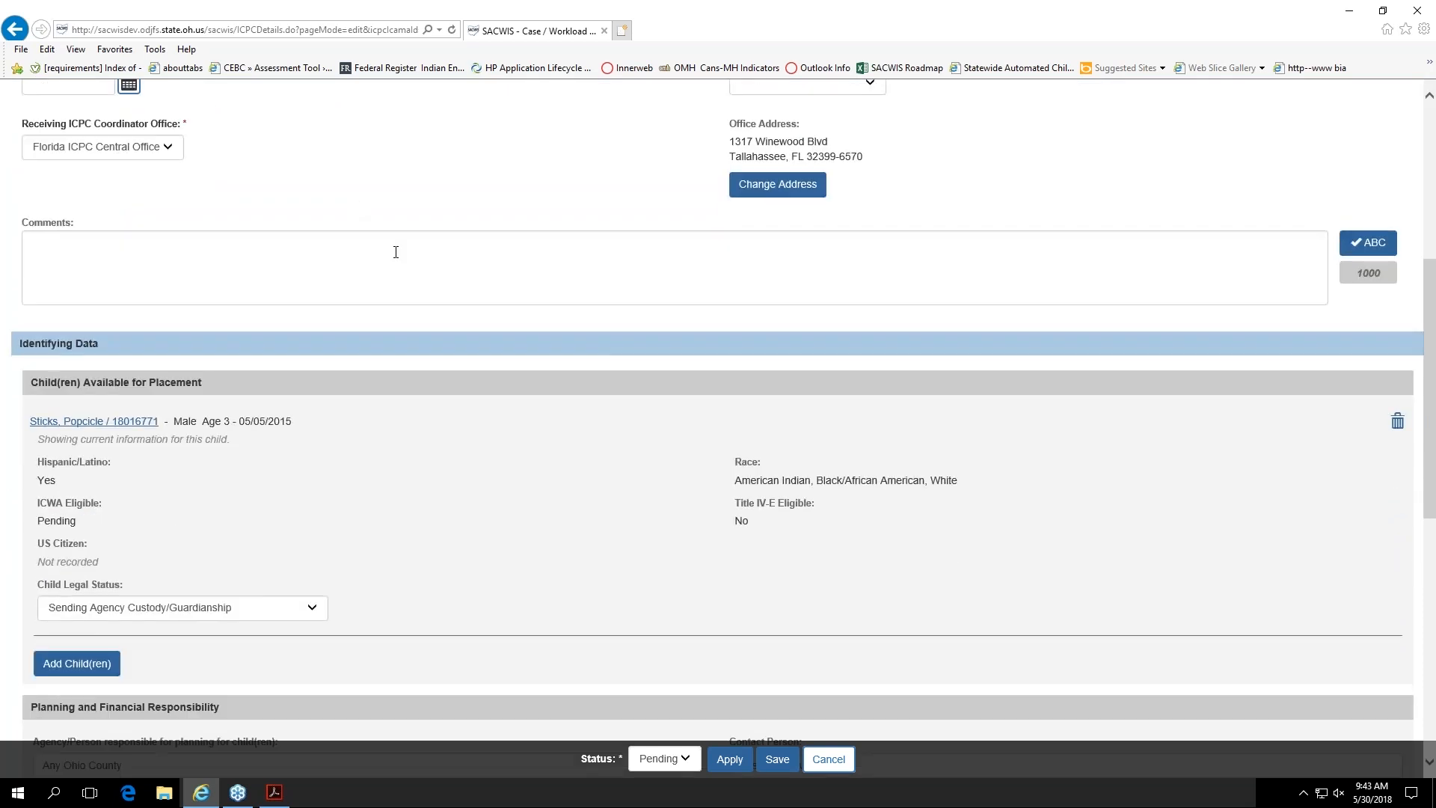
{"action": "scroll", "coordinate": [395, 249], "scroll_direction": "down", "scroll_amount": 1}
{"action": "scroll", "coordinate": [396, 252], "scroll_direction": "down", "scroll_amount": 1}
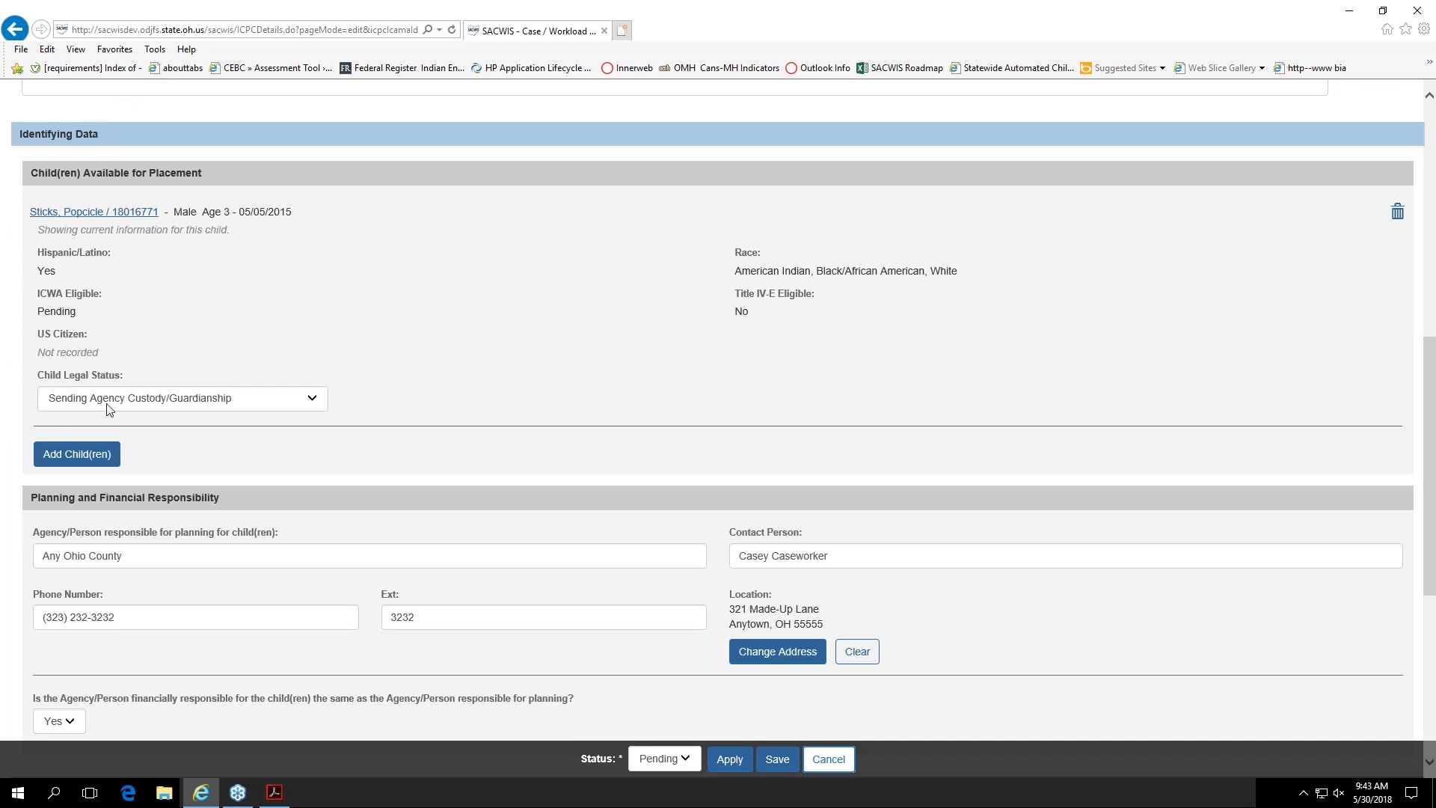
{"action": "left_click", "coordinate": [79, 456]}
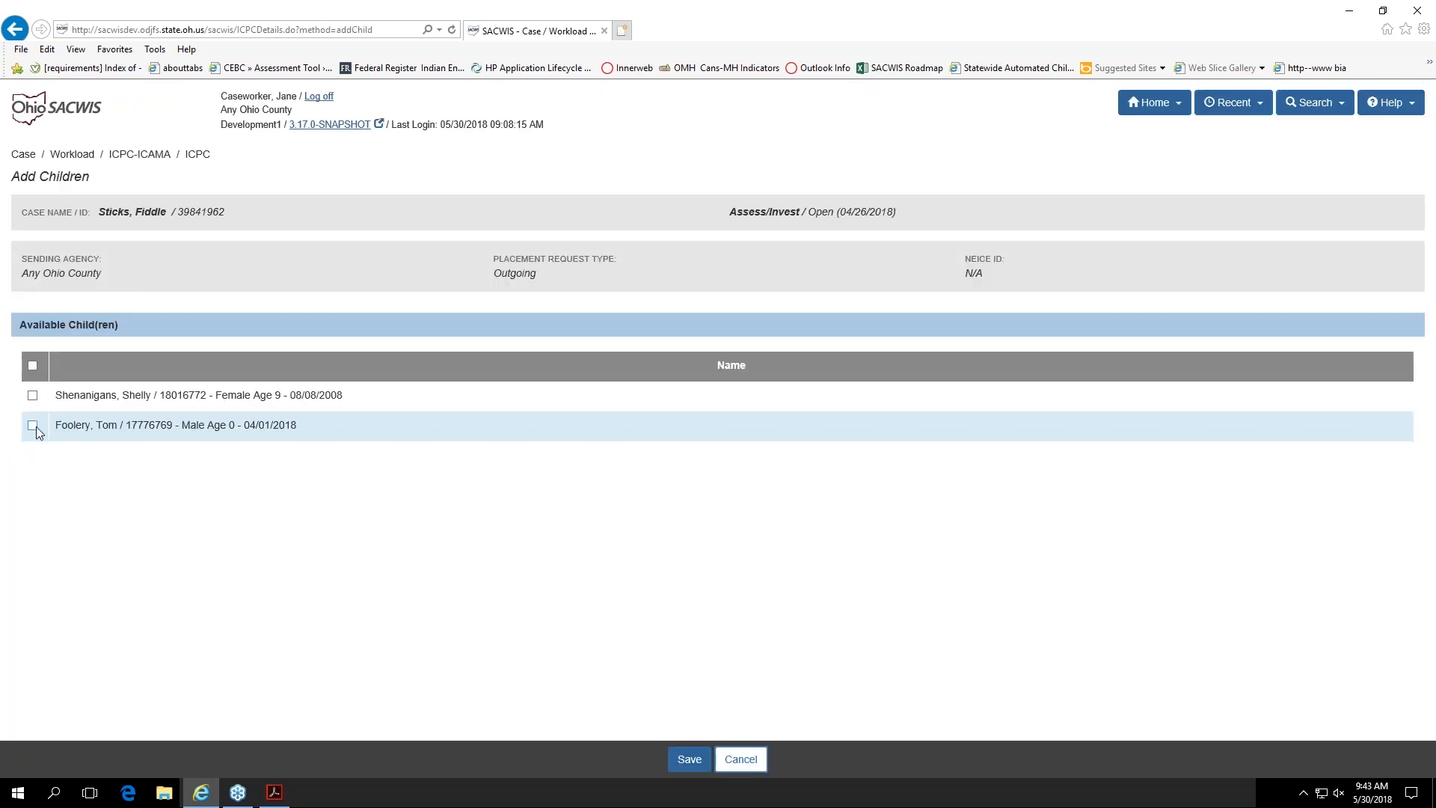
{"action": "left_click", "coordinate": [32, 428]}
{"action": "left_click", "coordinate": [33, 427]}
{"action": "left_click", "coordinate": [740, 759]}
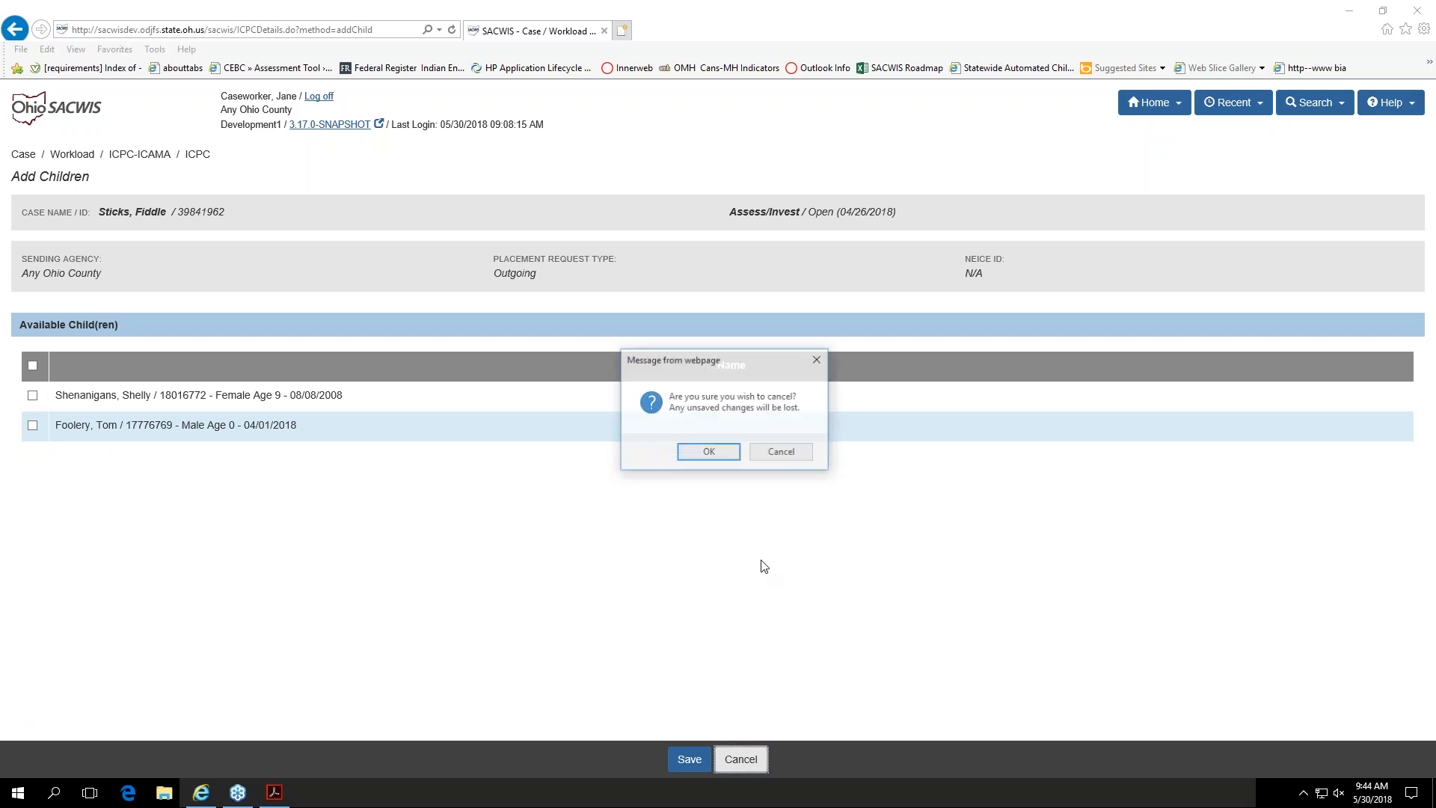
{"action": "left_click", "coordinate": [714, 456]}
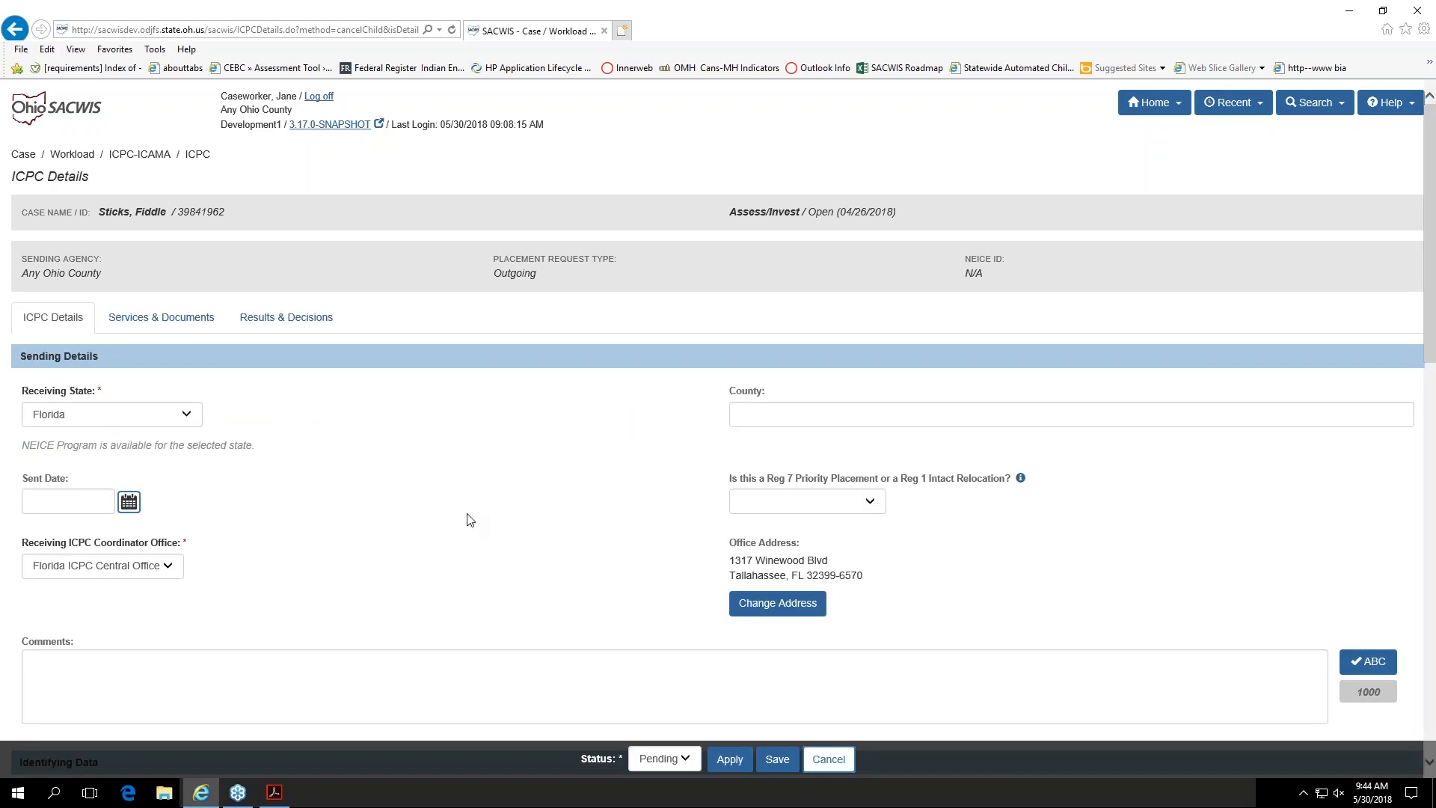
Step: Examine the child's identifying data, including the US Citizen entry and Child Legal Status options, keeping Sending Agency Custody/Guardianship selected
{"action": "scroll", "coordinate": [469, 519], "scroll_direction": "down", "scroll_amount": 10}
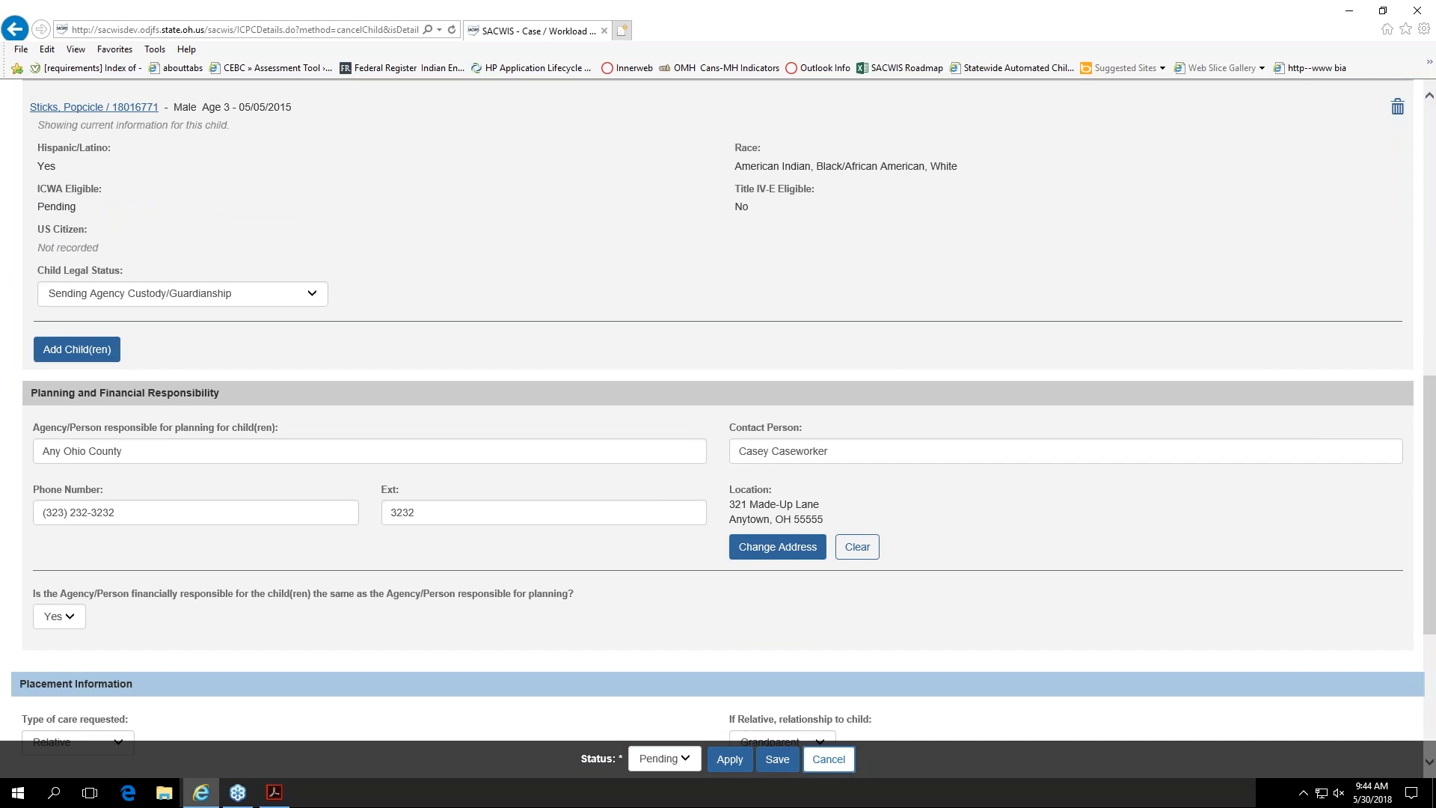
{"action": "scroll", "coordinate": [202, 335], "scroll_direction": "up", "scroll_amount": 1}
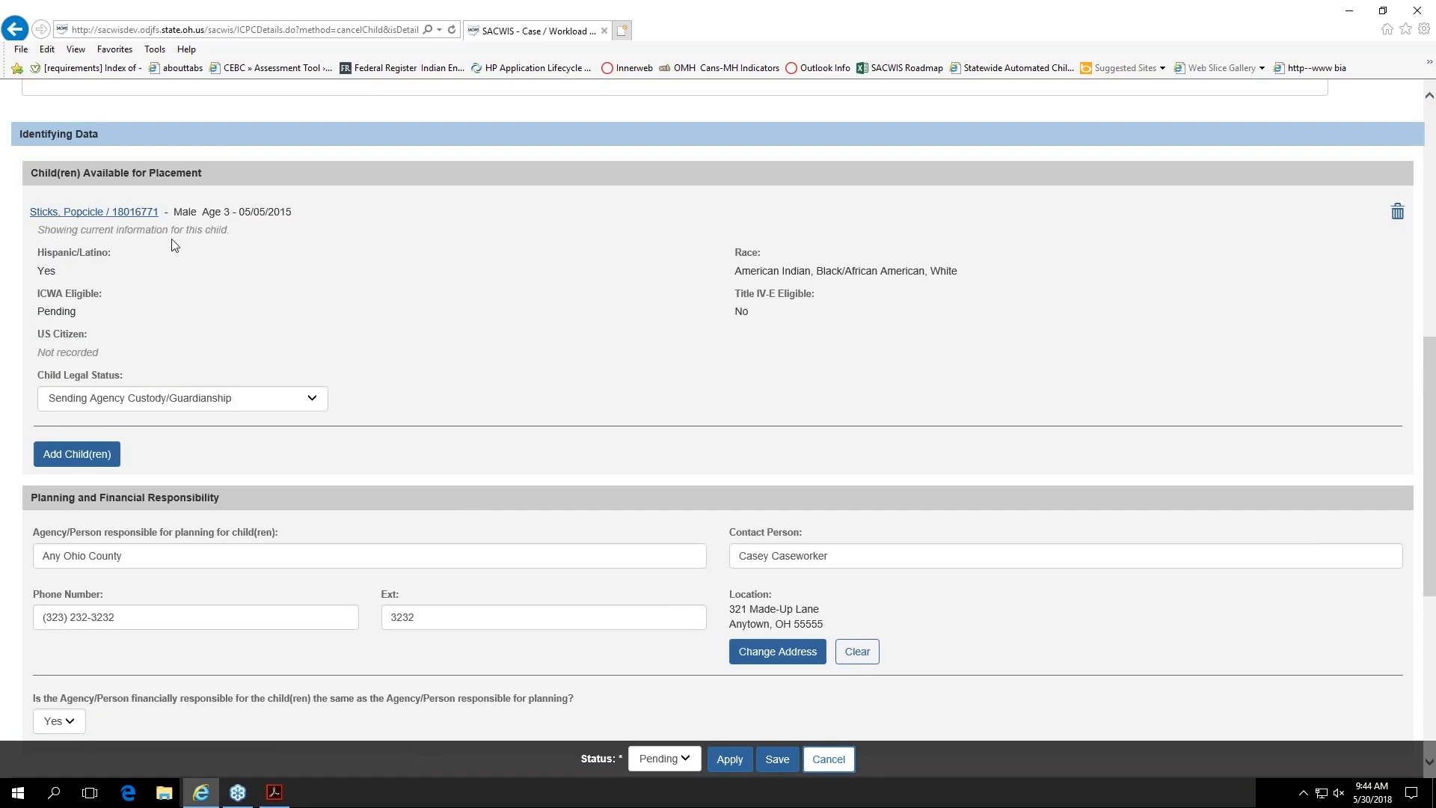
{"action": "left_click_drag", "start_coordinate": [37, 230], "coordinate": [230, 232]}
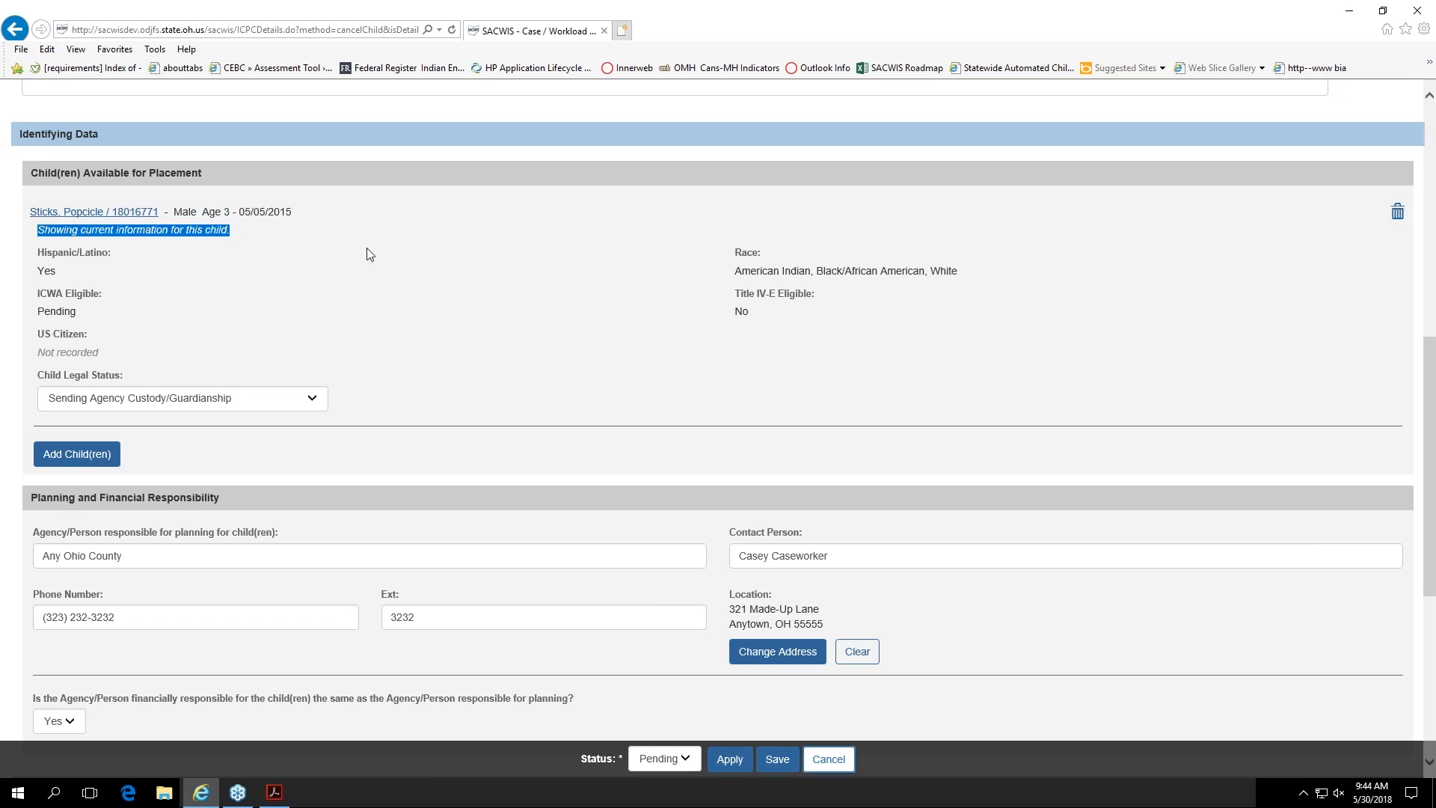
{"action": "left_click", "coordinate": [334, 269]}
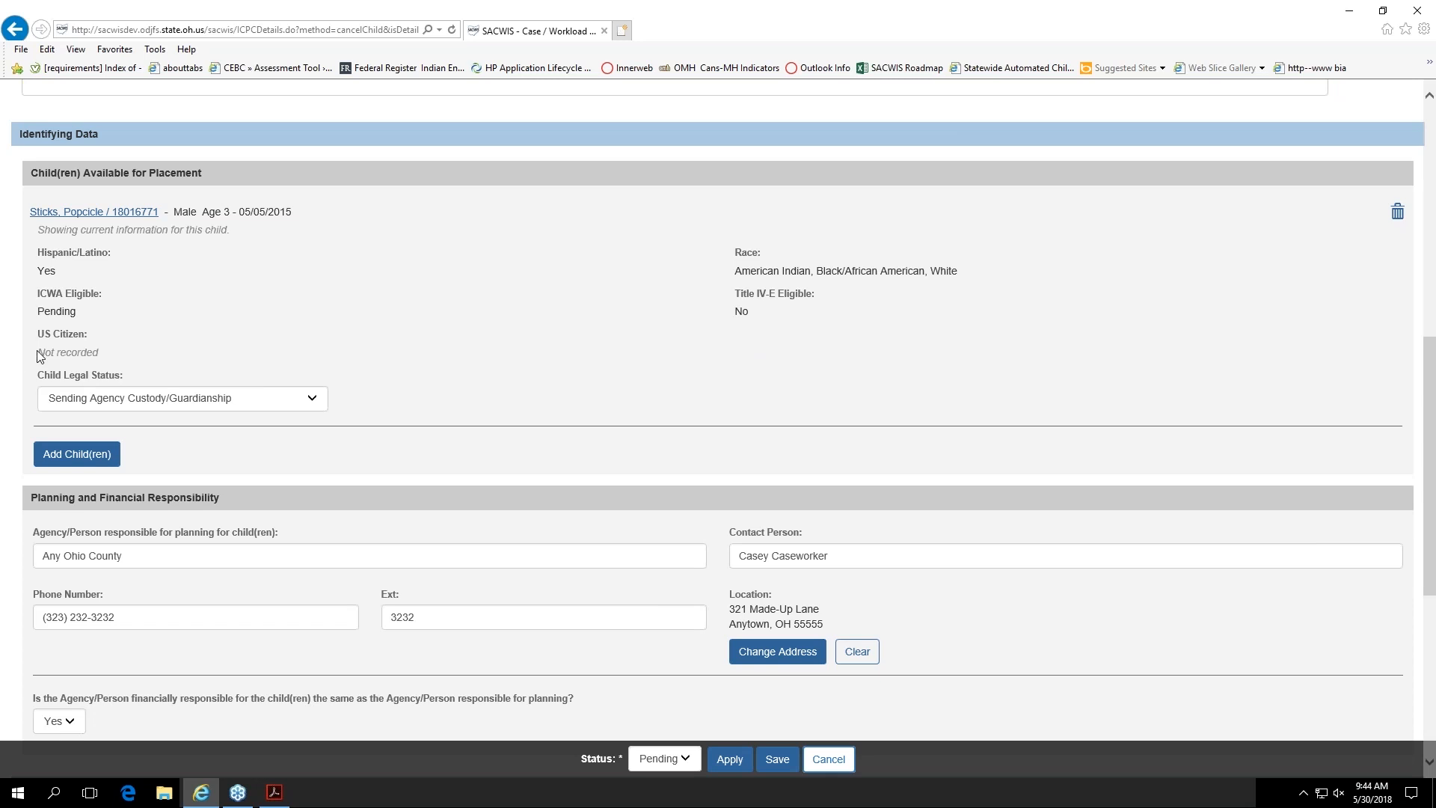
{"action": "left_click_drag", "start_coordinate": [36, 353], "coordinate": [104, 354]}
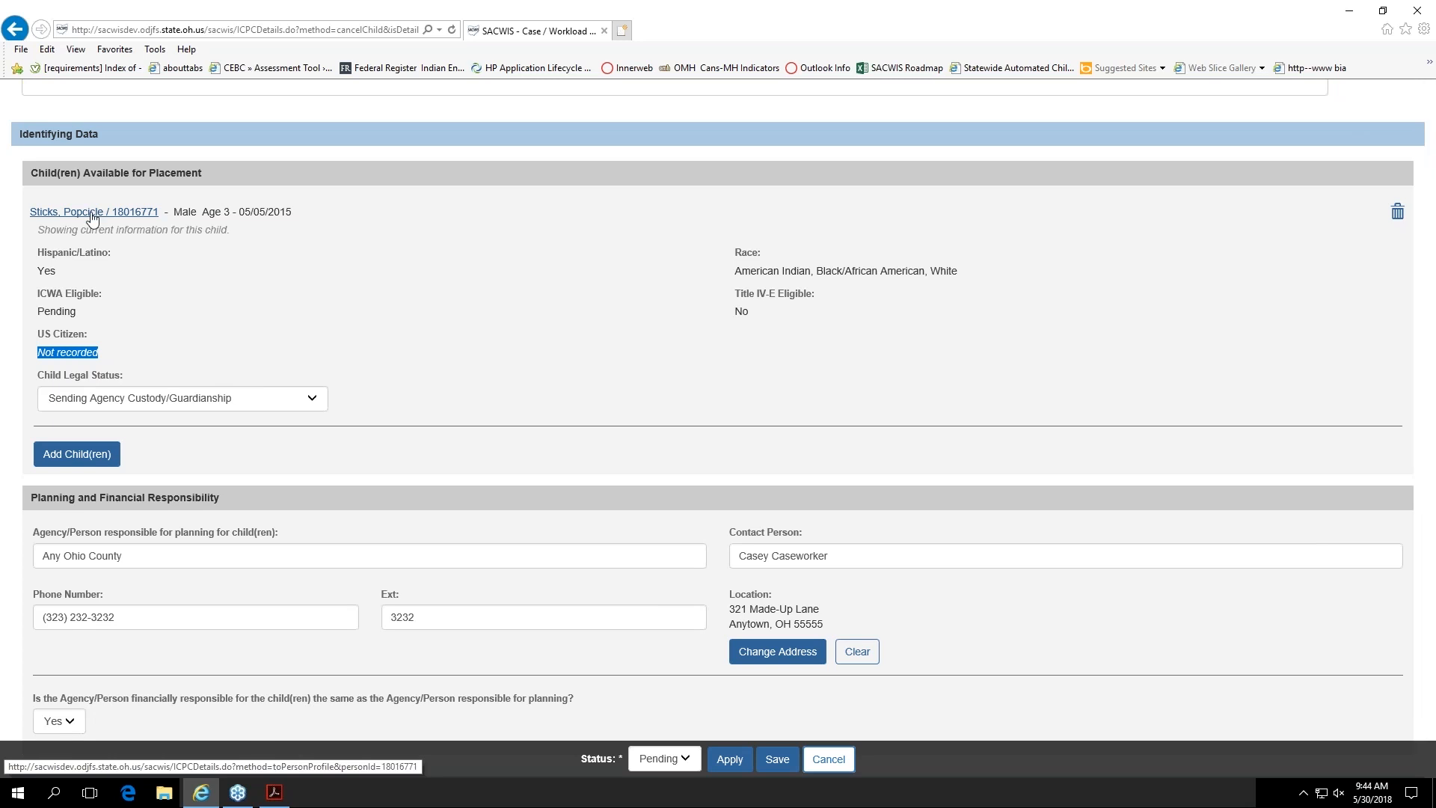
{"action": "left_click", "coordinate": [135, 336]}
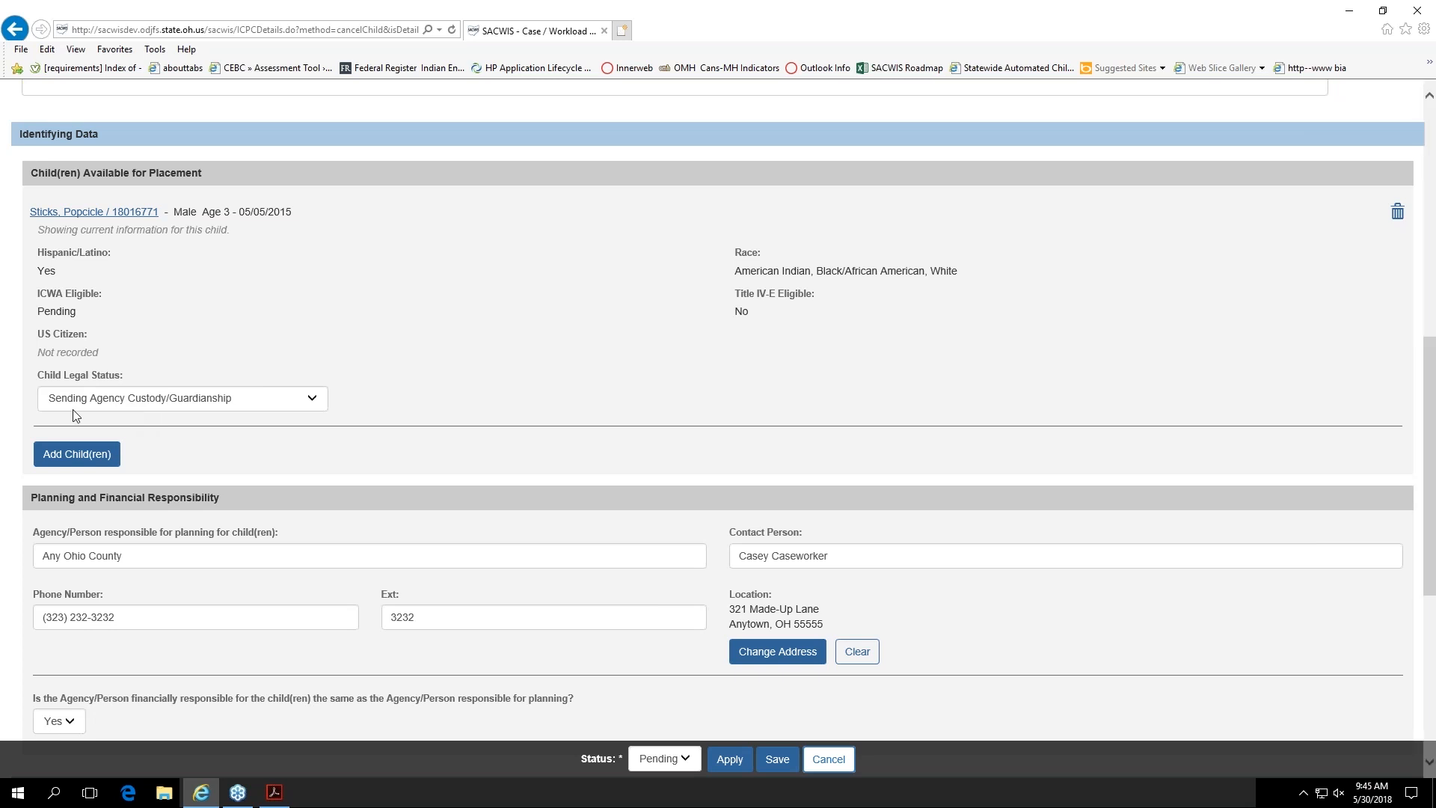
{"action": "left_click", "coordinate": [324, 408]}
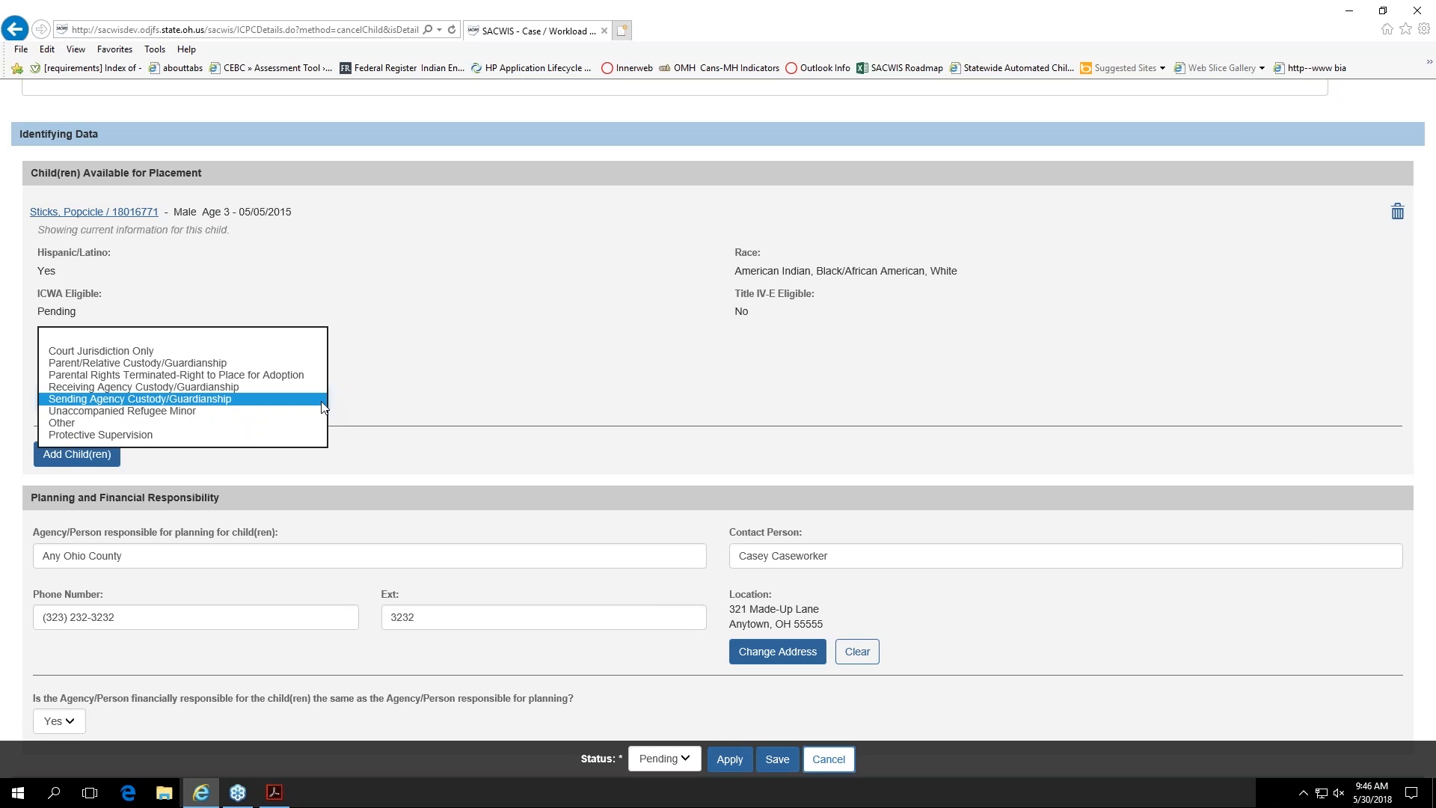
{"action": "left_click", "coordinate": [475, 379]}
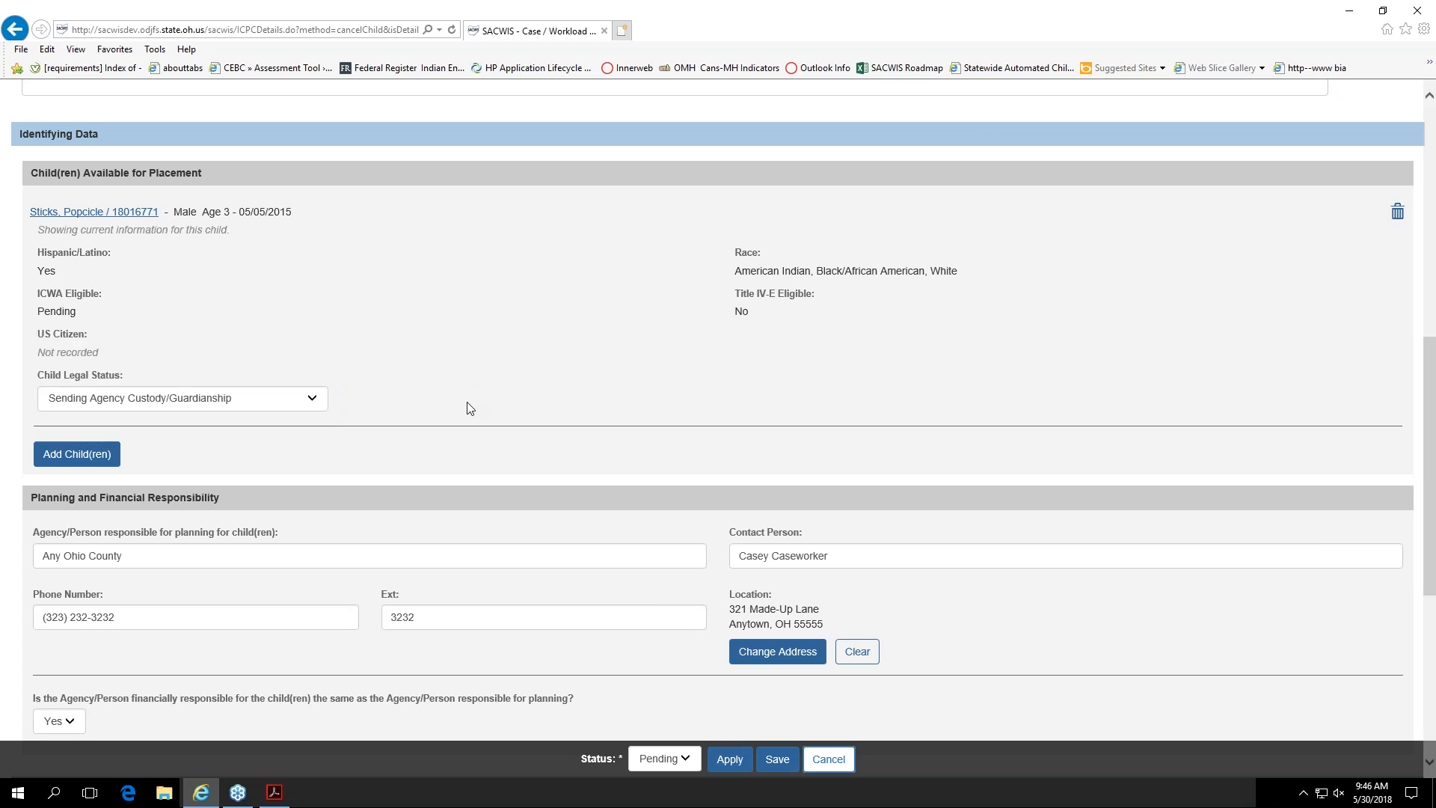
Step: Try No for whether the financially responsible agency is the same as the planning agency, and restore the answer to Yes
{"action": "scroll", "coordinate": [397, 468], "scroll_direction": "down", "scroll_amount": 1}
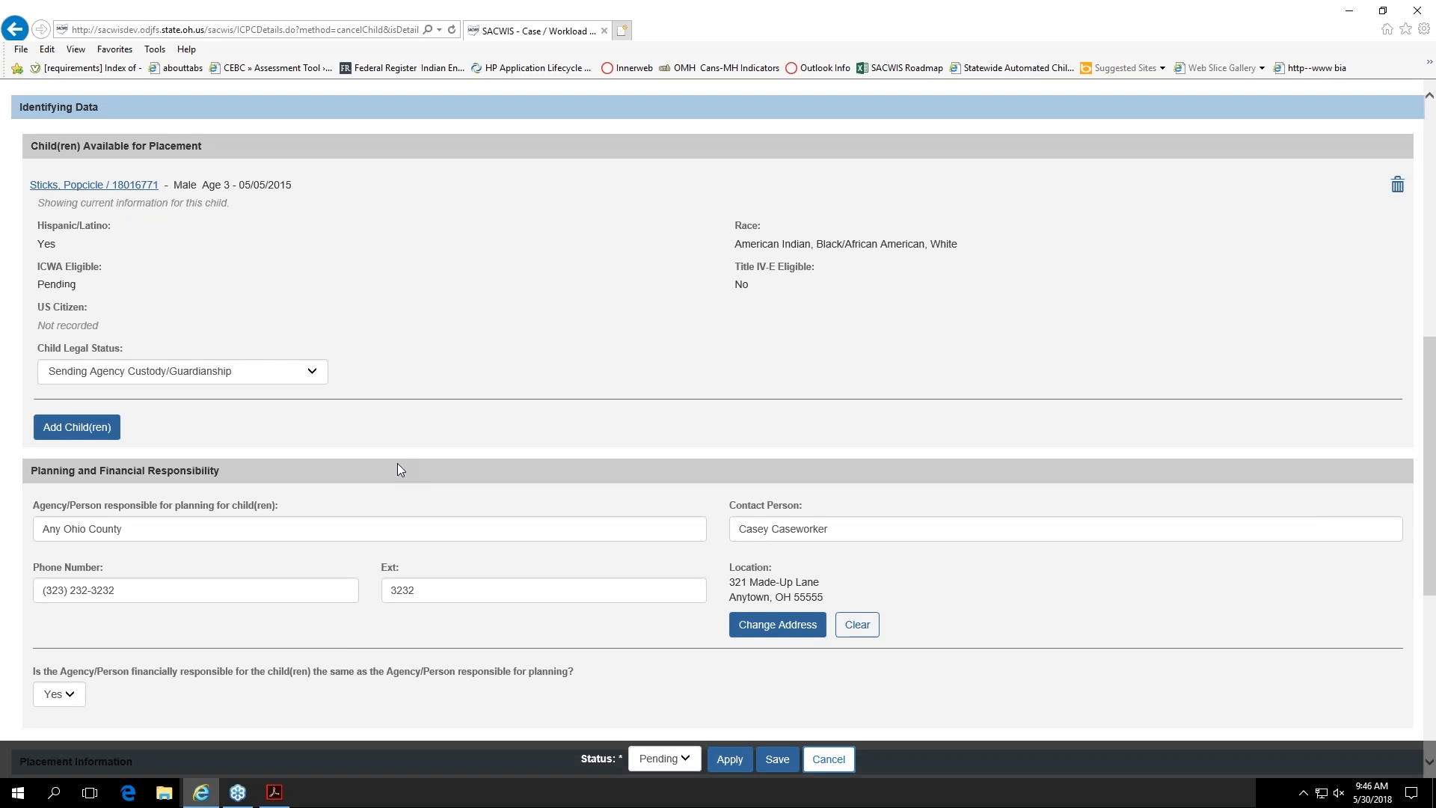
{"action": "scroll", "coordinate": [396, 469], "scroll_direction": "down", "scroll_amount": 4}
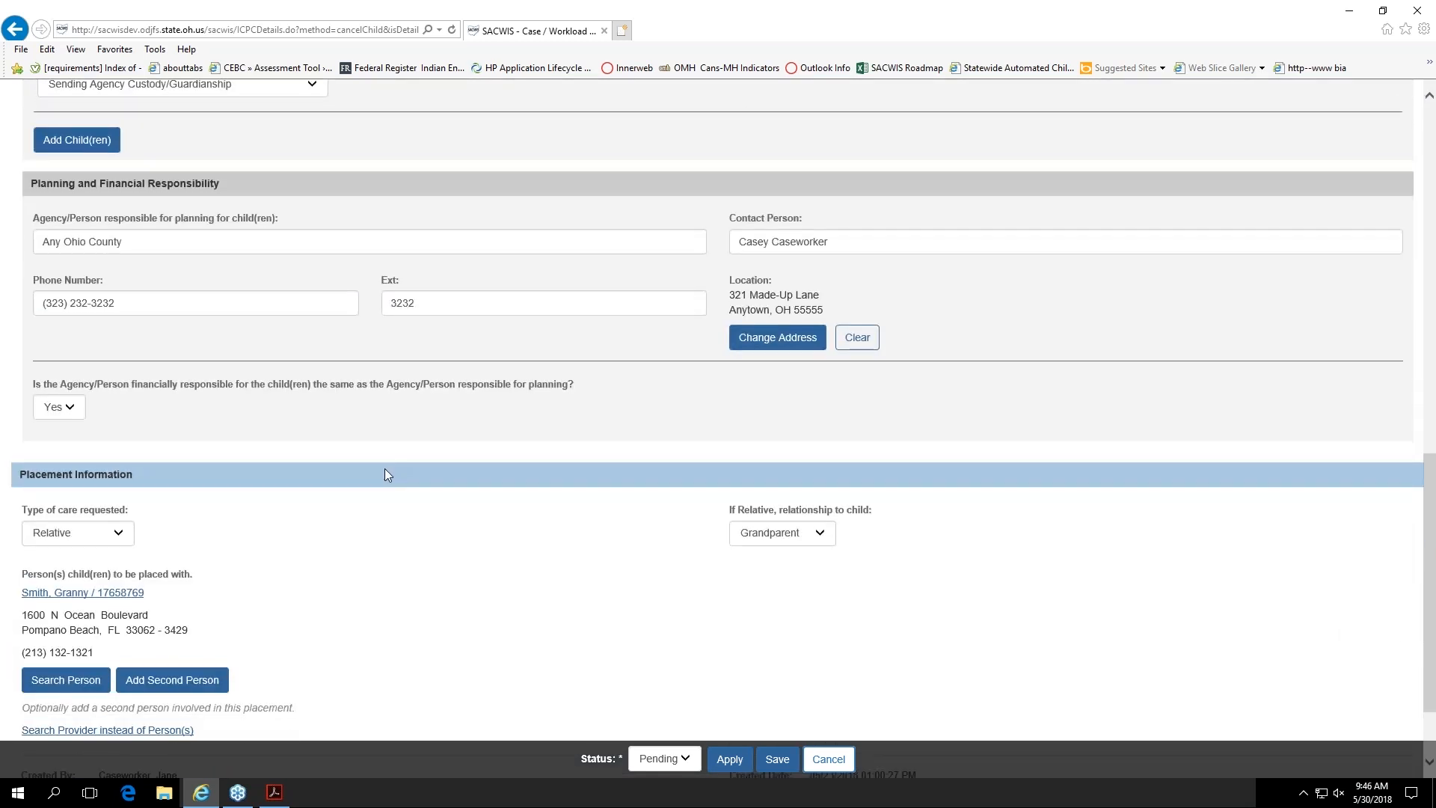
{"action": "scroll", "coordinate": [384, 474], "scroll_direction": "down", "scroll_amount": 1}
{"action": "scroll", "coordinate": [378, 474], "scroll_direction": "up", "scroll_amount": 1}
{"action": "left_click", "coordinate": [69, 415]}
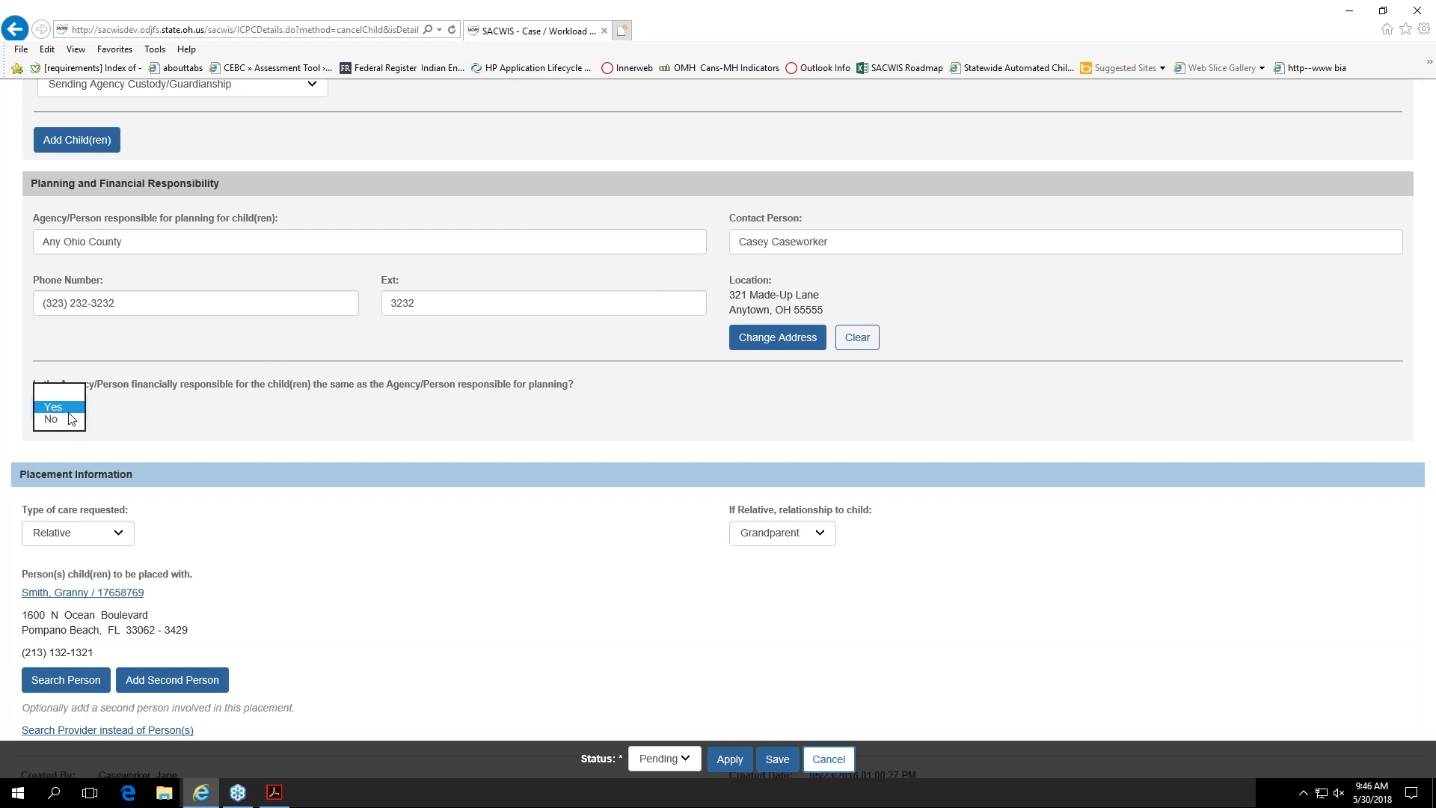
{"action": "left_click", "coordinate": [62, 408]}
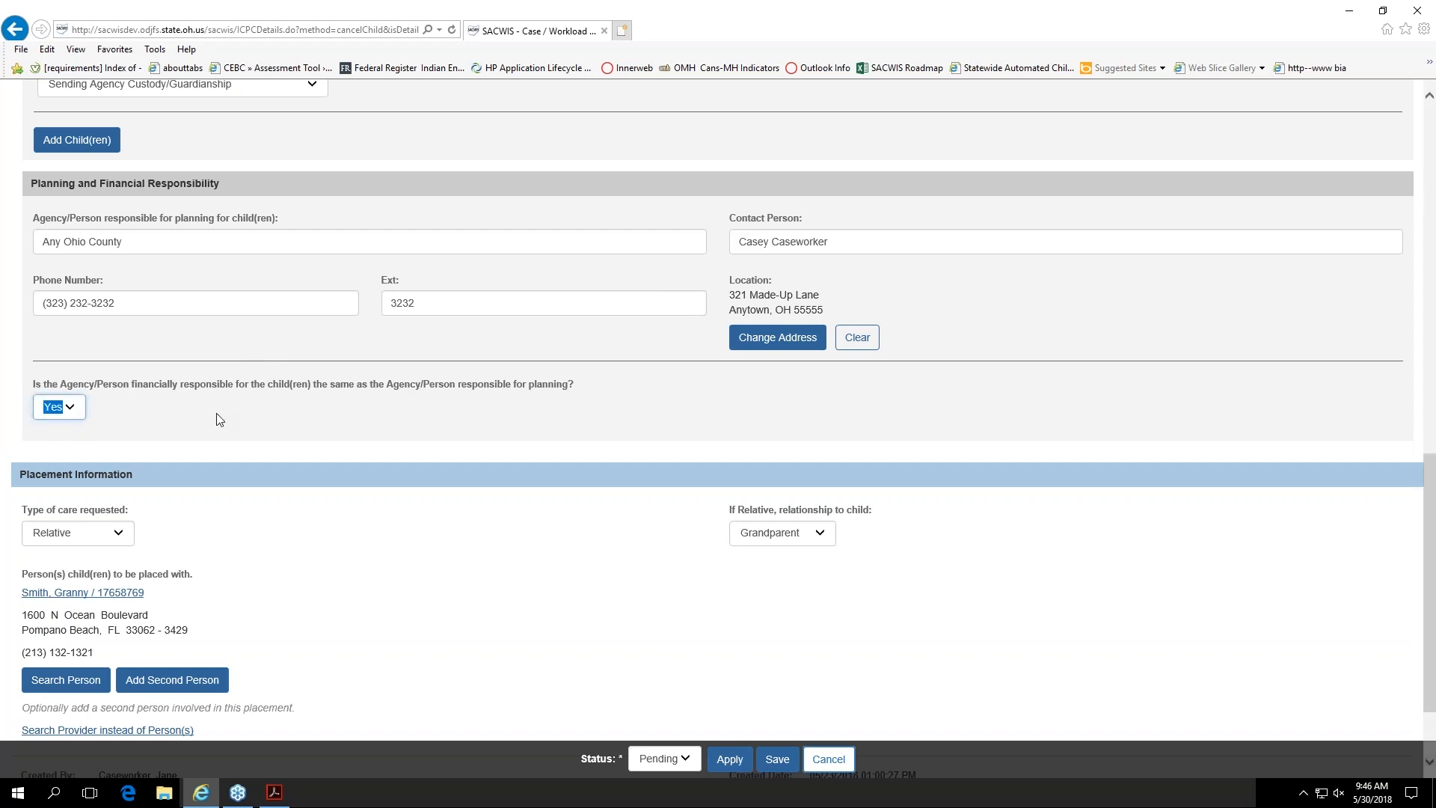
{"action": "left_click", "coordinate": [62, 411]}
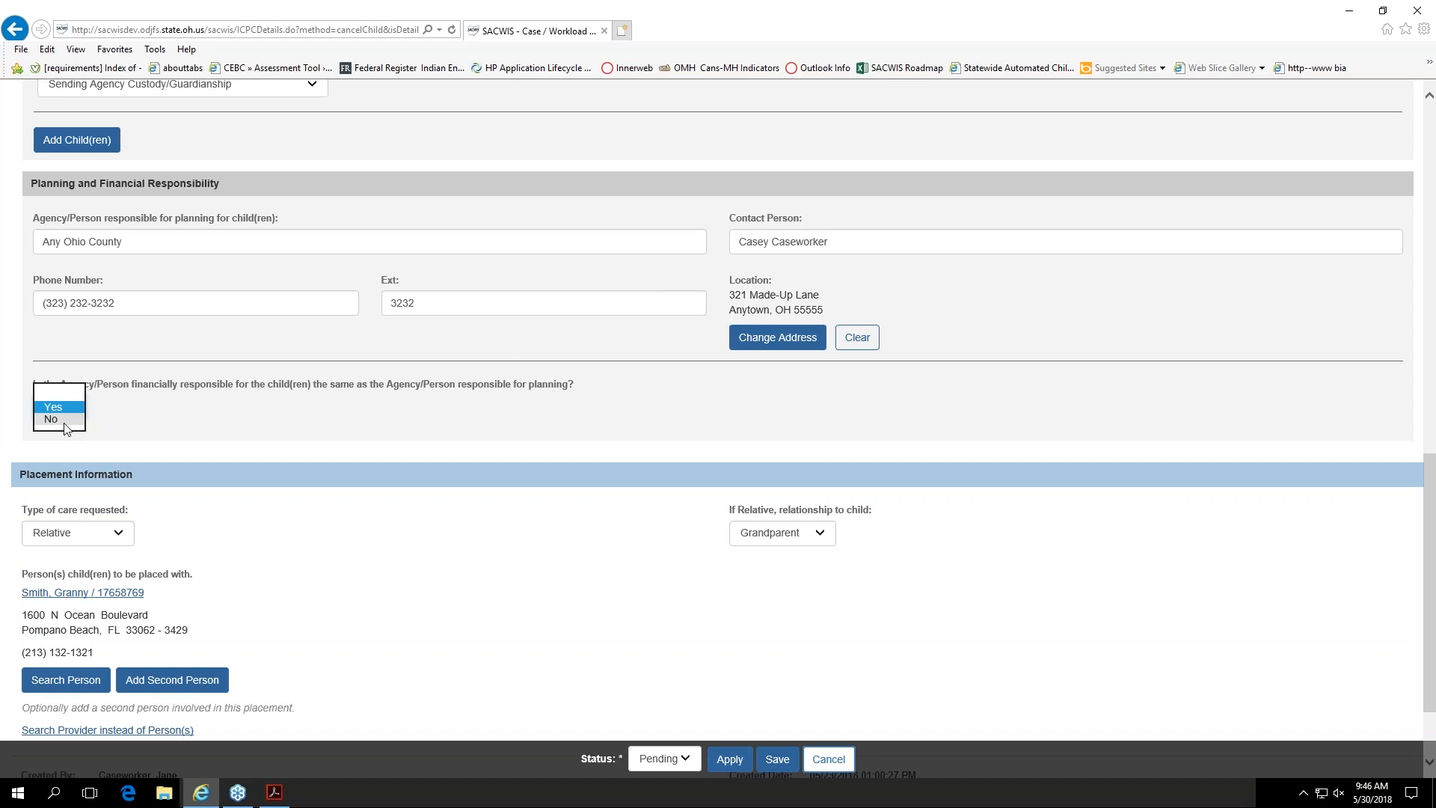
{"action": "left_click", "coordinate": [65, 417]}
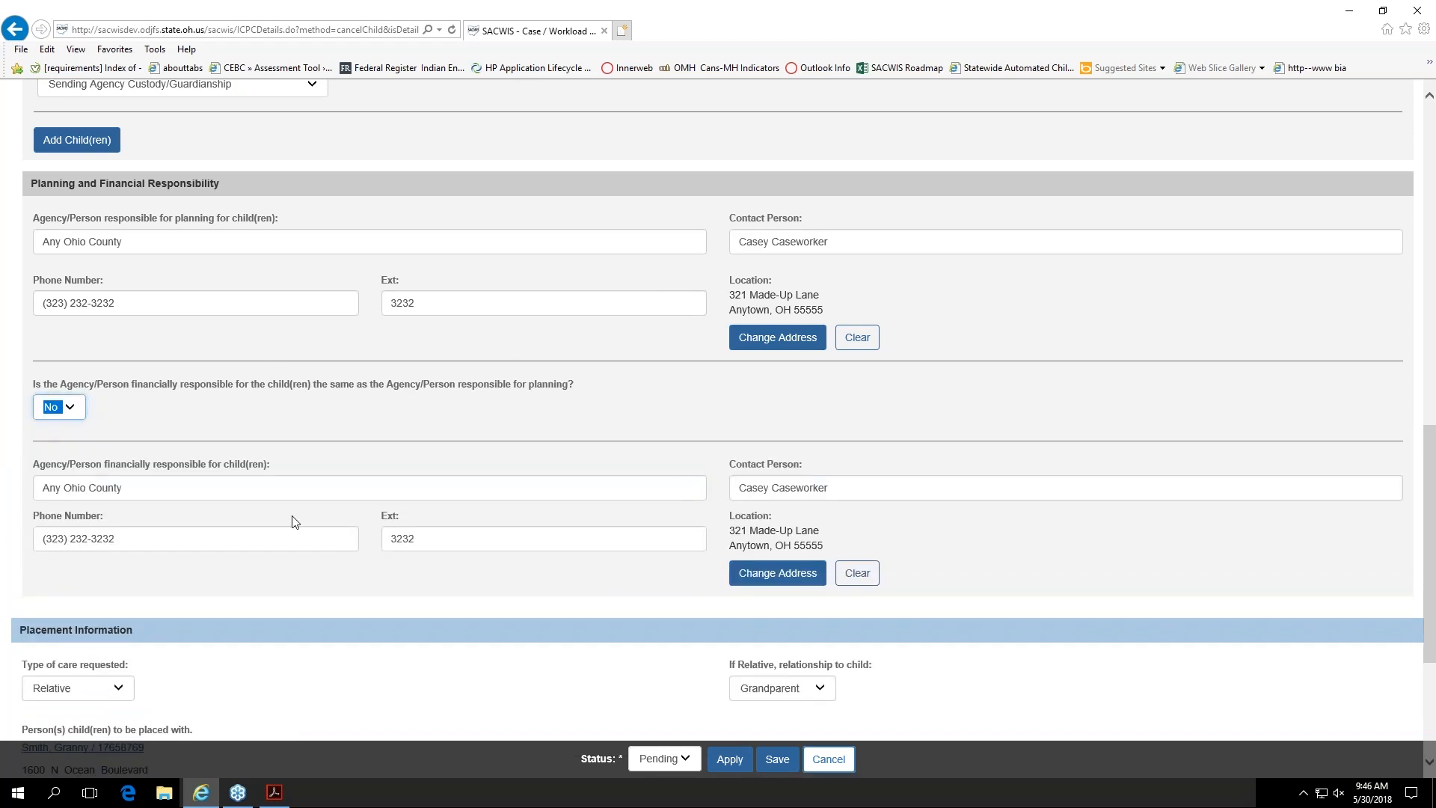
{"action": "left_click", "coordinate": [74, 405]}
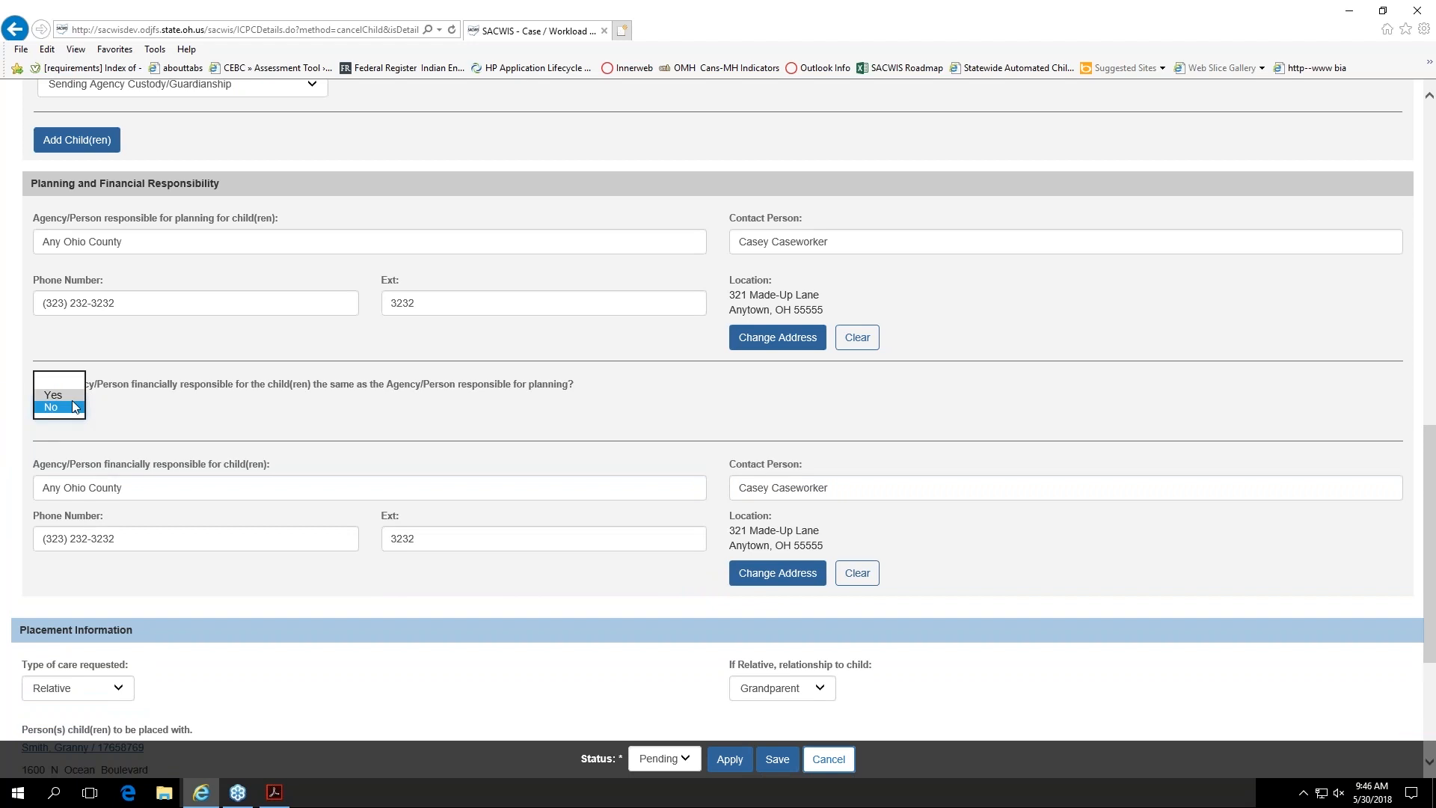
{"action": "left_click", "coordinate": [53, 395]}
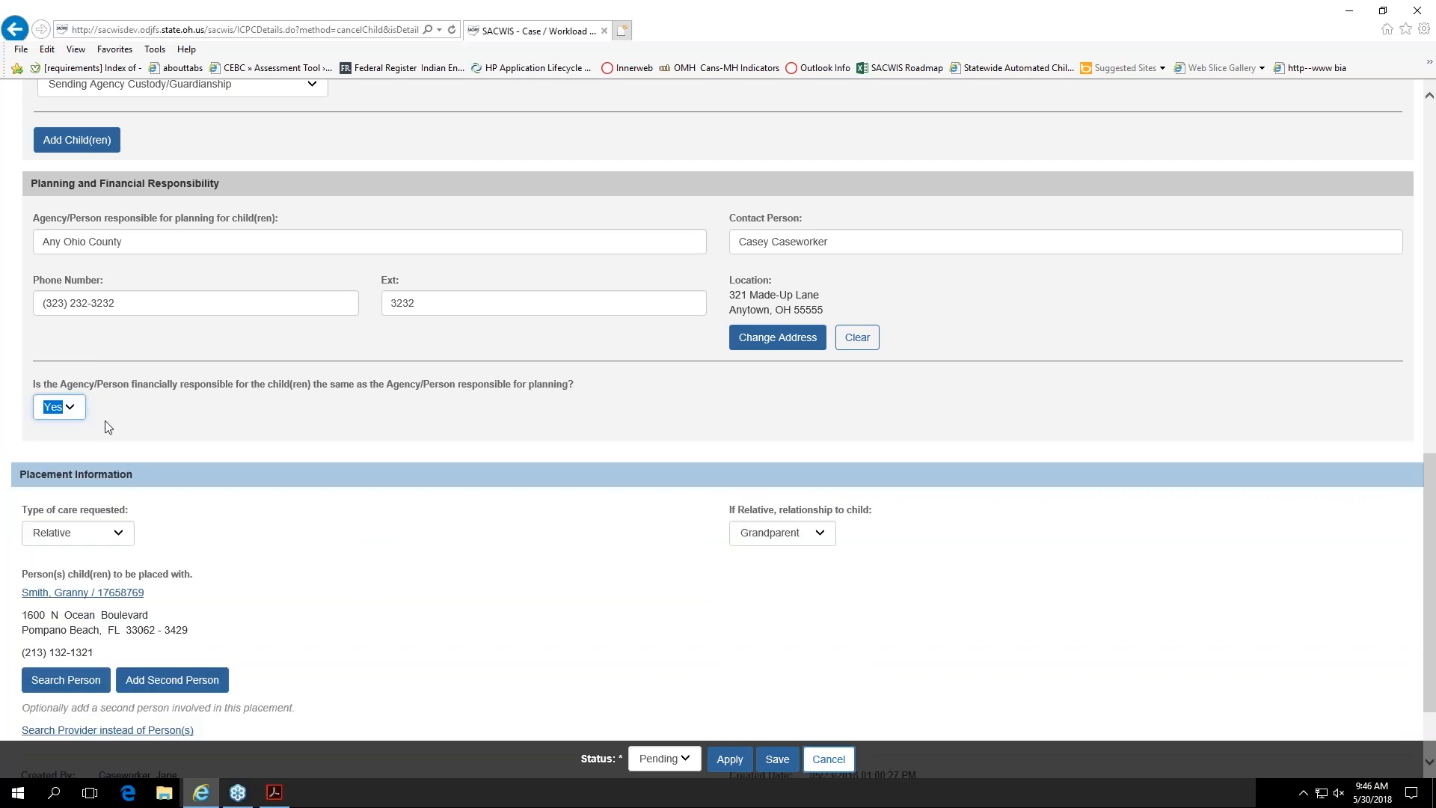
{"action": "left_click", "coordinate": [249, 559]}
Step: Check the relationship-to-child options in the placement information and keep Grandparent selected
{"action": "scroll", "coordinate": [252, 564], "scroll_direction": "down", "scroll_amount": 3}
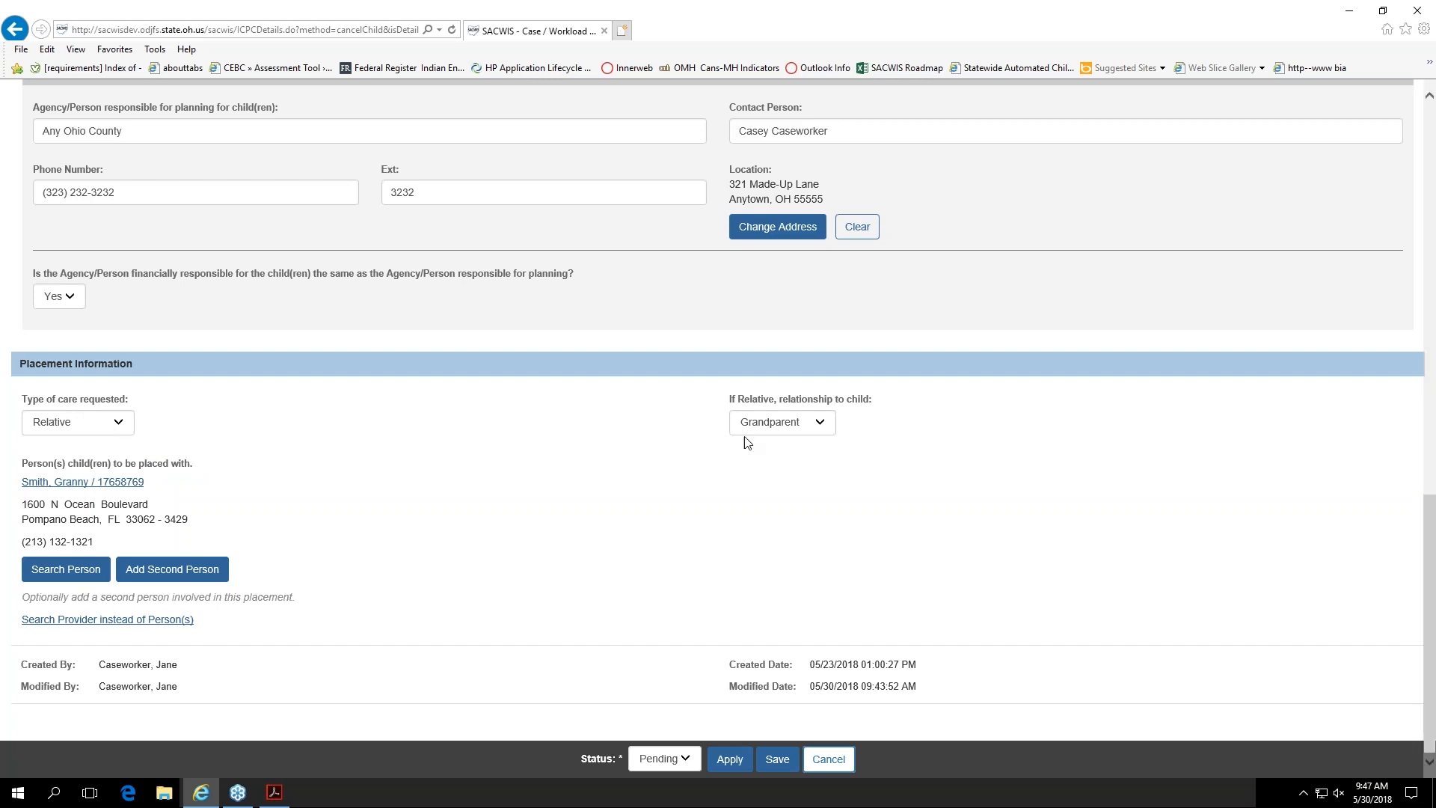
{"action": "left_click", "coordinate": [818, 423]}
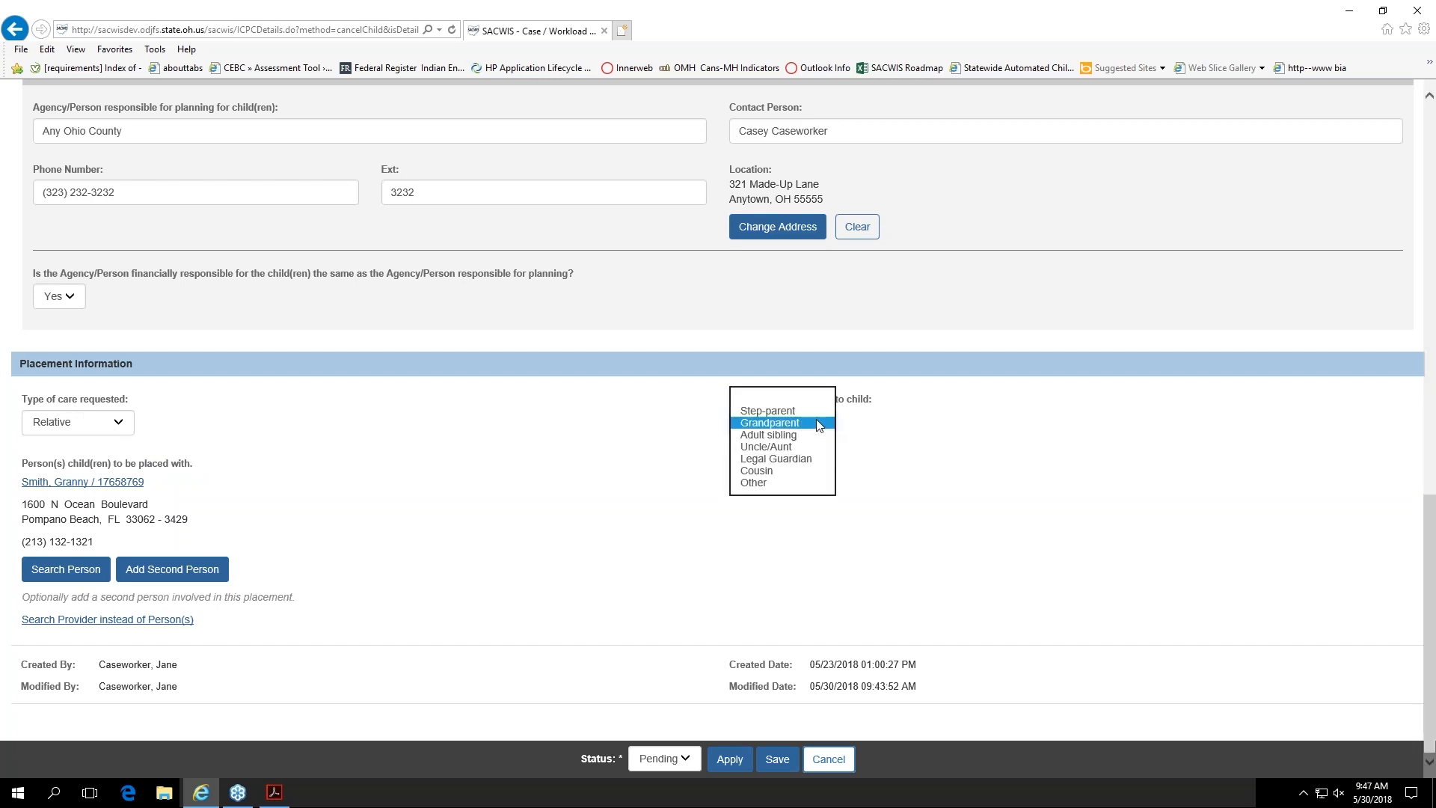
{"action": "left_click", "coordinate": [818, 423]}
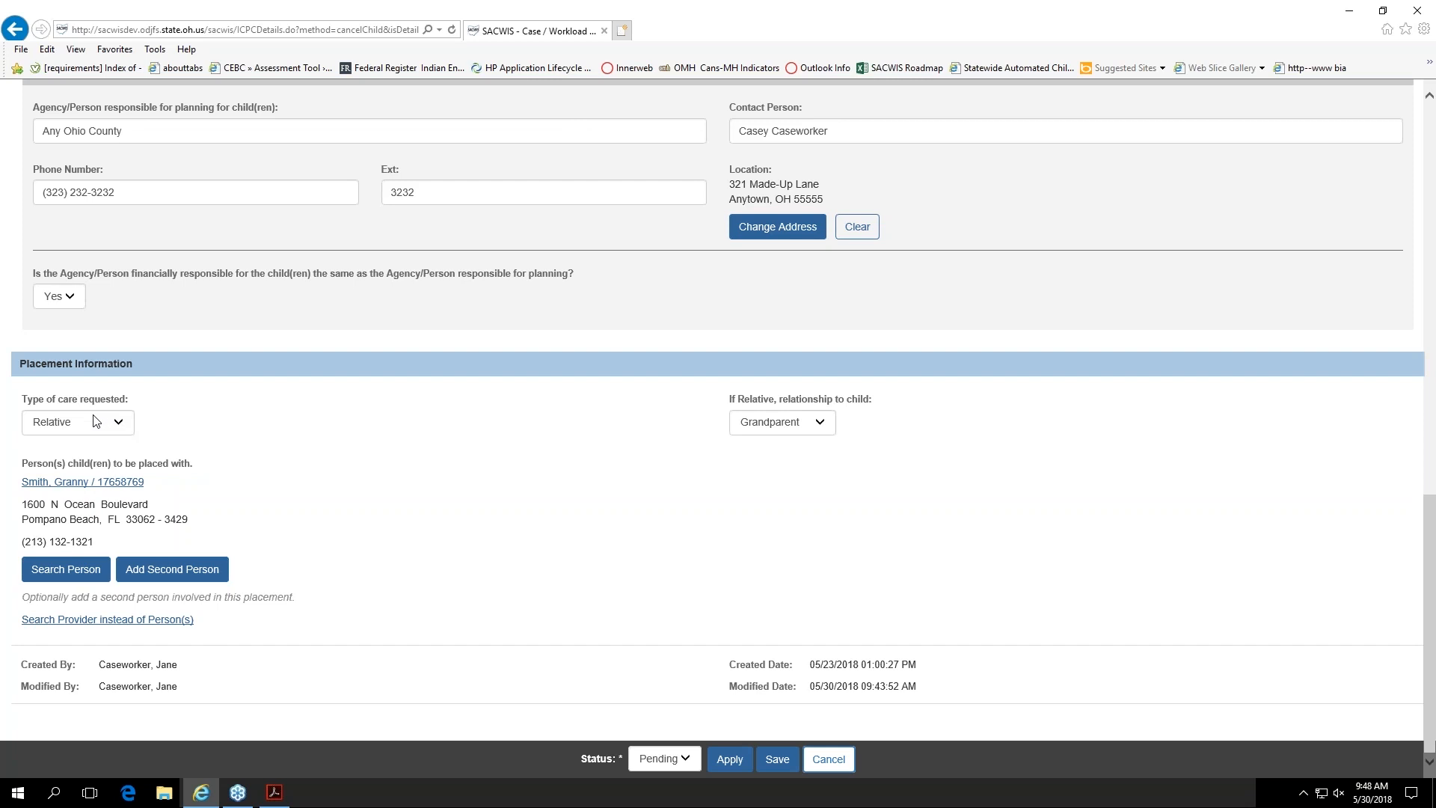
Step: Try Foster Care as the type of care requested in the placement information, and change it to Adoption
{"action": "left_click", "coordinate": [120, 423]}
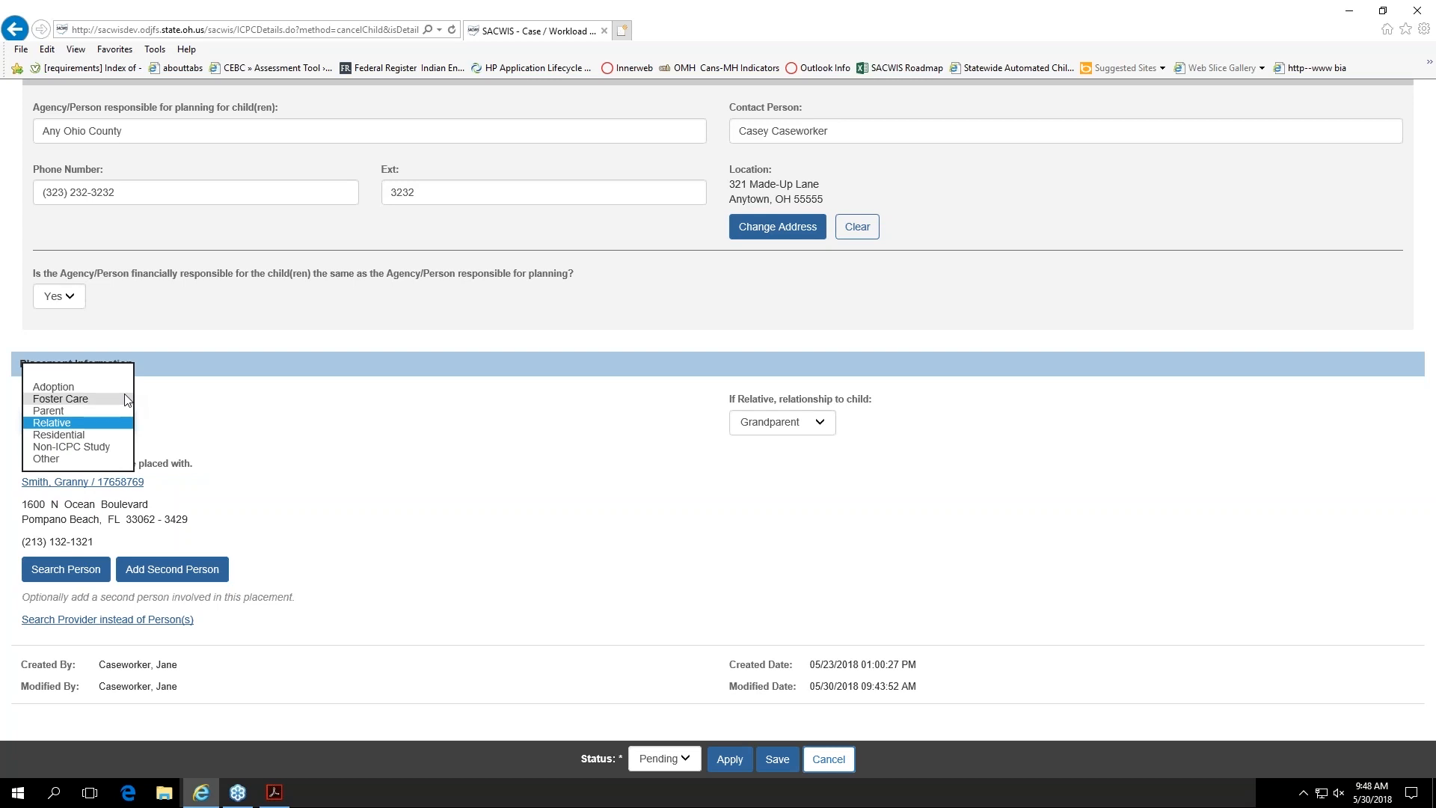
{"action": "left_click", "coordinate": [60, 399]}
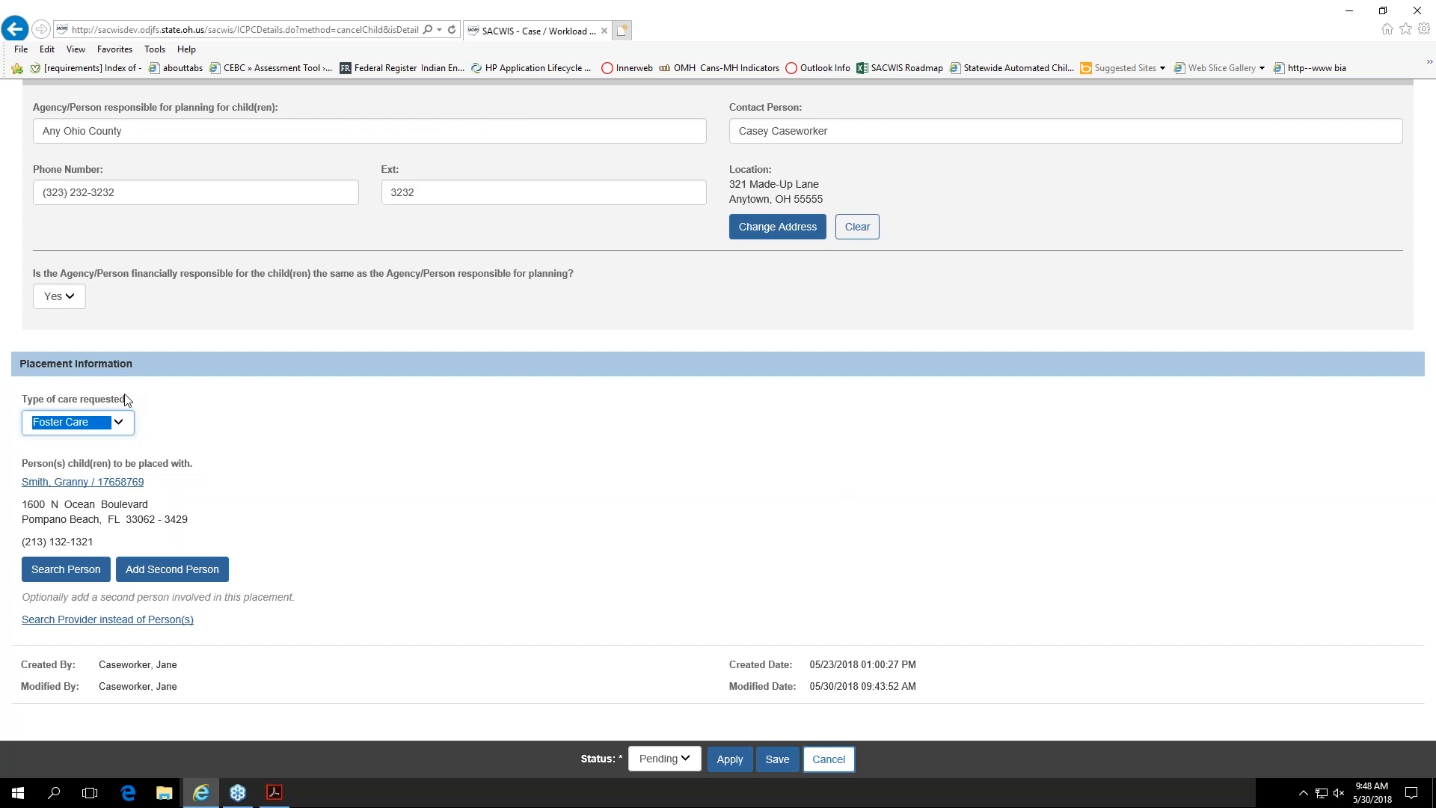
{"action": "left_click", "coordinate": [124, 430]}
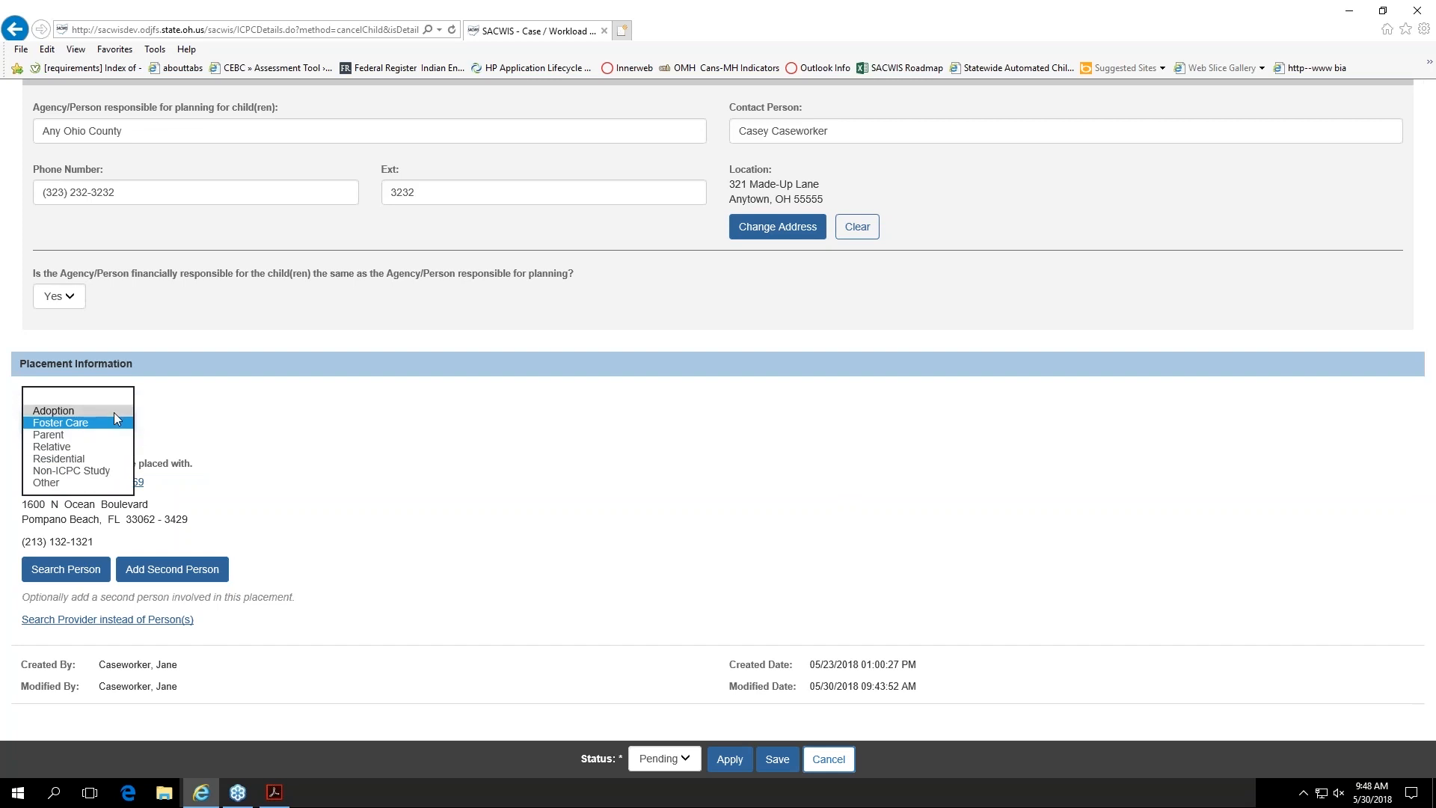
{"action": "left_click", "coordinate": [115, 412]}
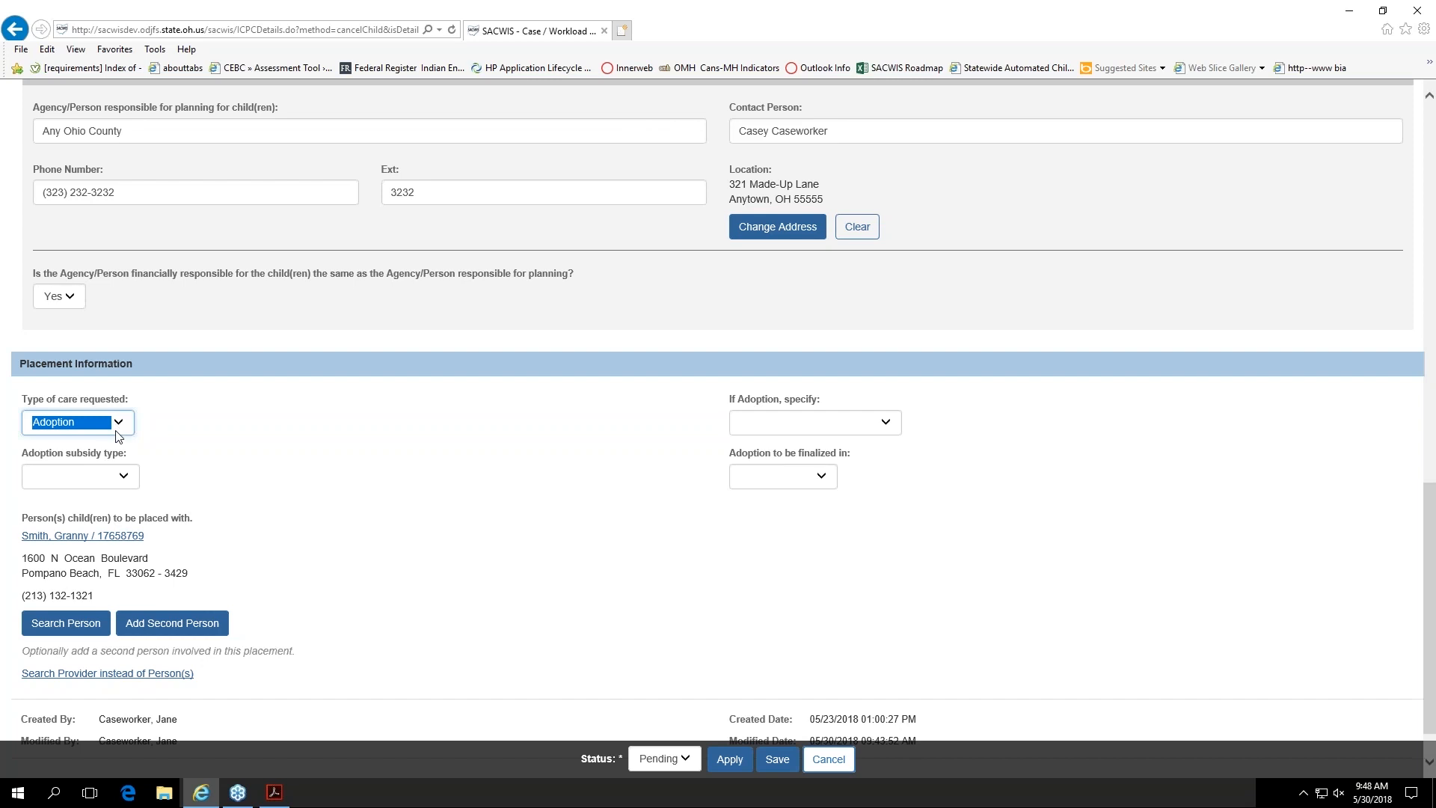
{"action": "left_click", "coordinate": [159, 437]}
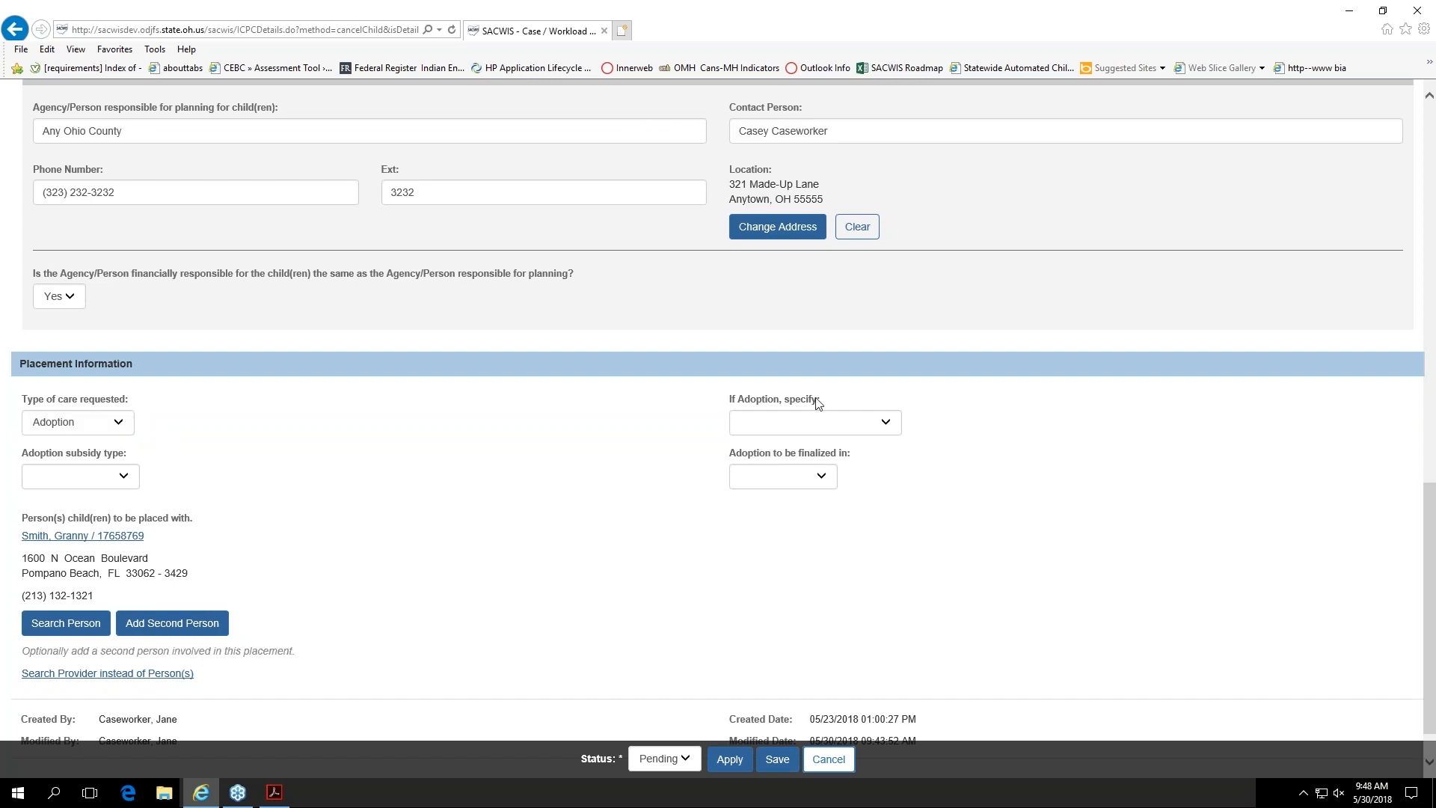
Step: Try Public Domestic Adoption with an IV-E Subsidy in the placement information, and check the options for where the adoption is finalized
{"action": "left_click", "coordinate": [852, 425]}
{"action": "left_click", "coordinate": [852, 424]}
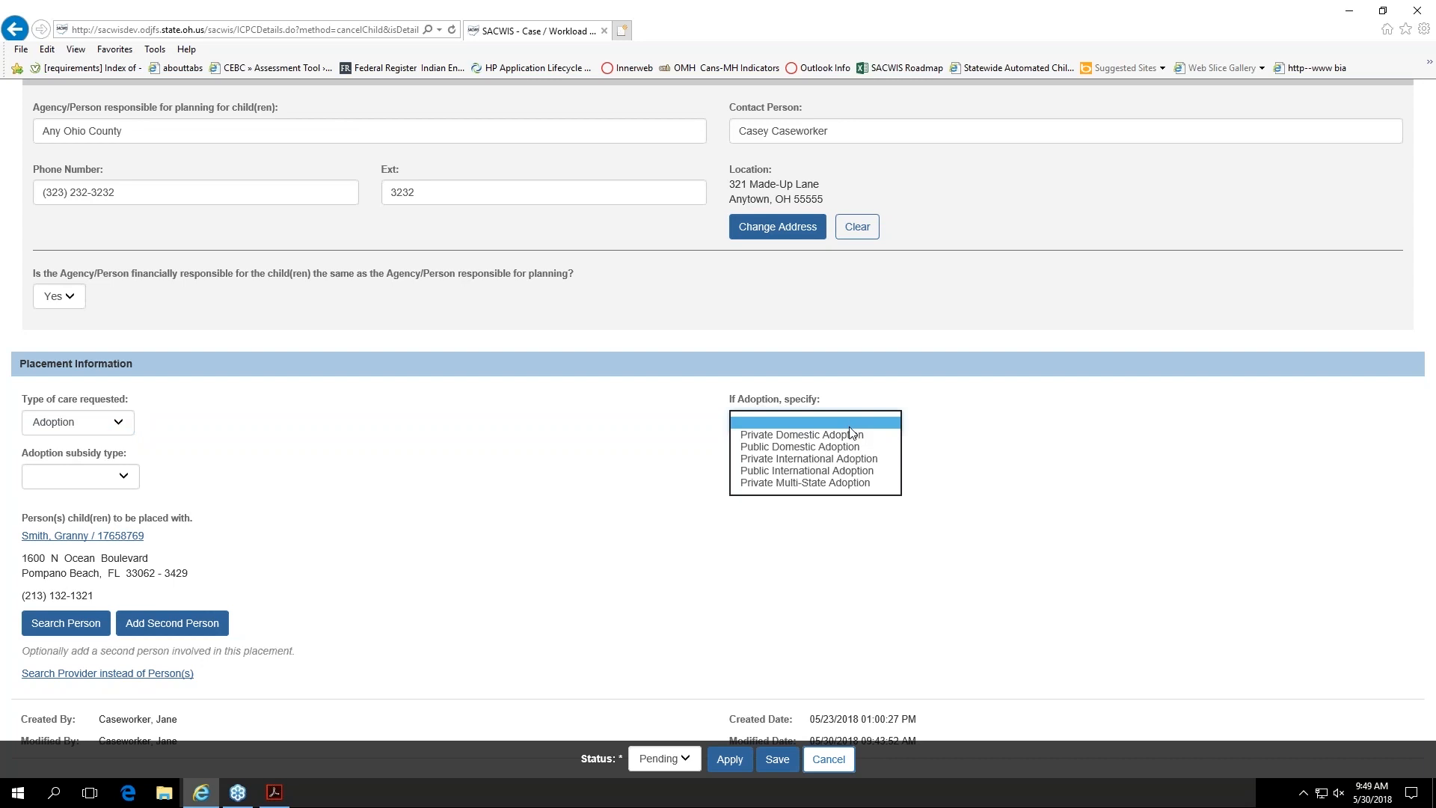
{"action": "left_click", "coordinate": [845, 449]}
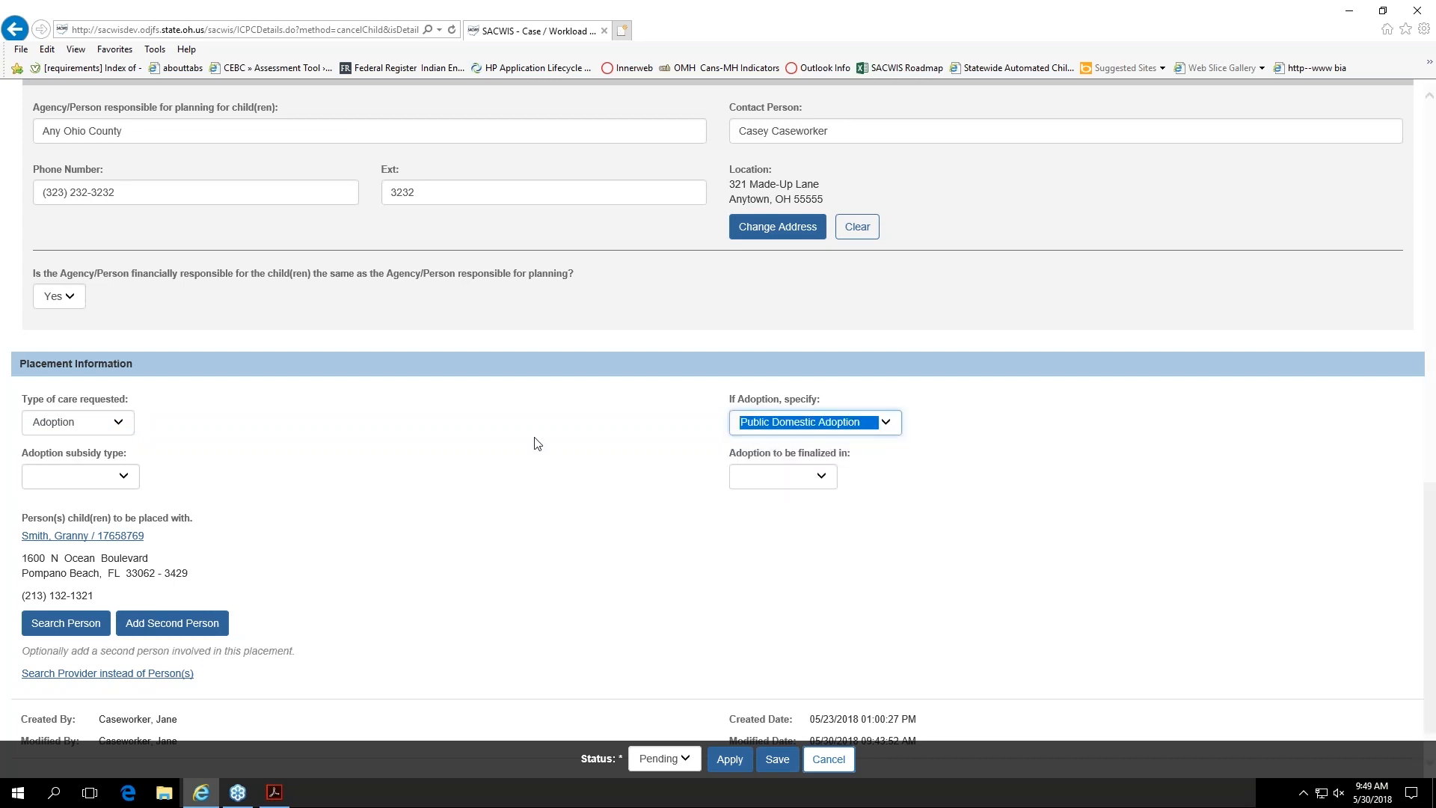
{"action": "left_click", "coordinate": [132, 490]}
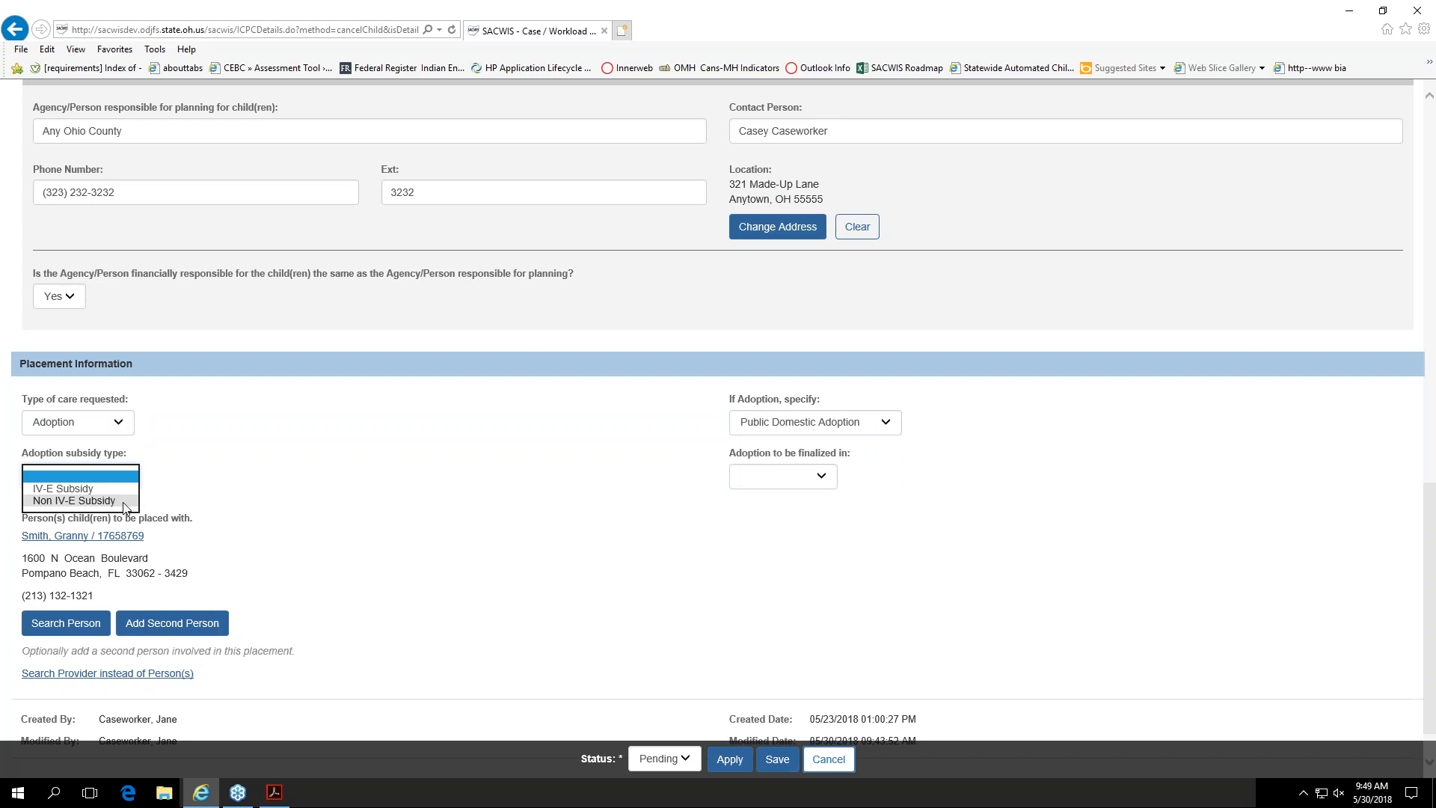
{"action": "left_click", "coordinate": [75, 488]}
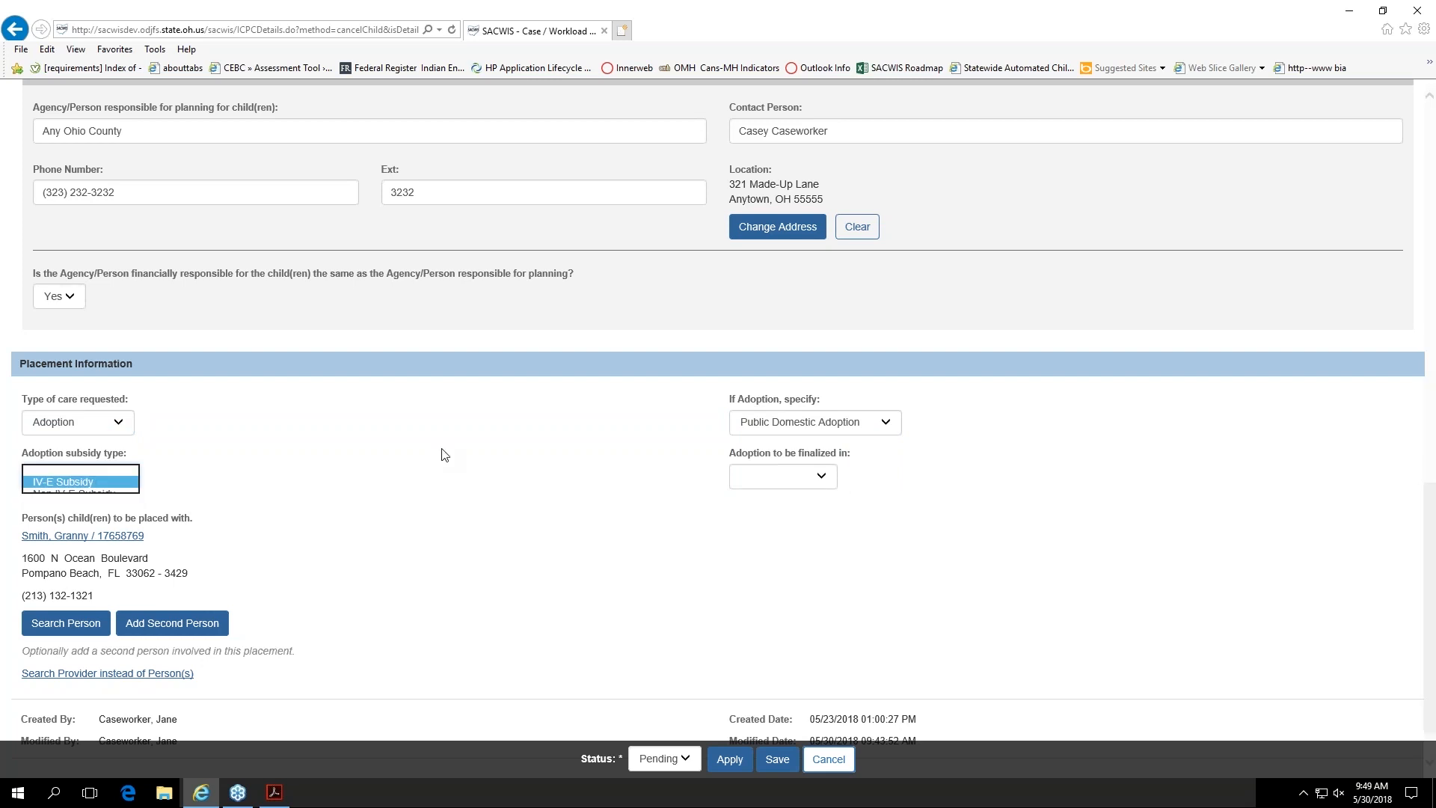
{"action": "left_click", "coordinate": [738, 485]}
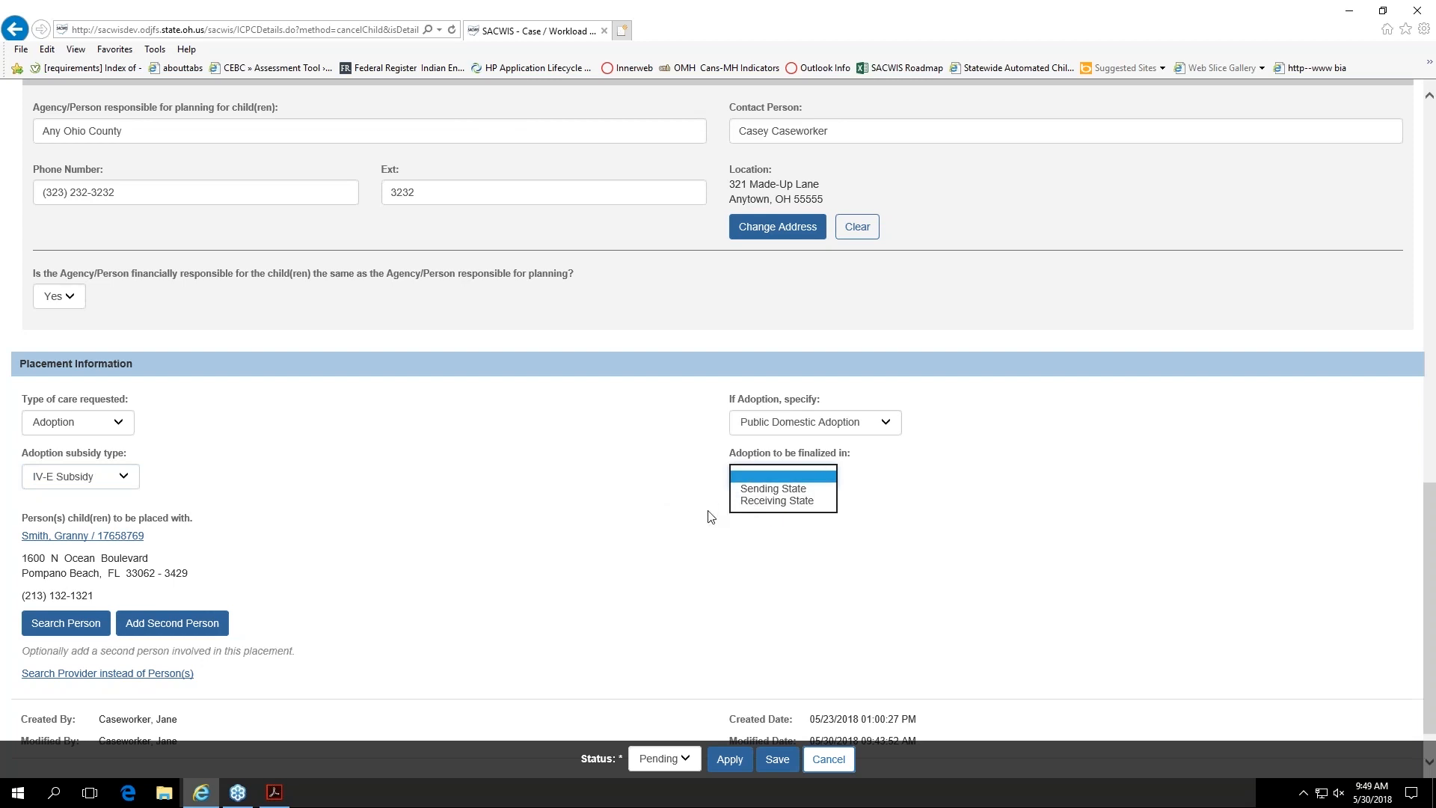
{"action": "left_click", "coordinate": [682, 490]}
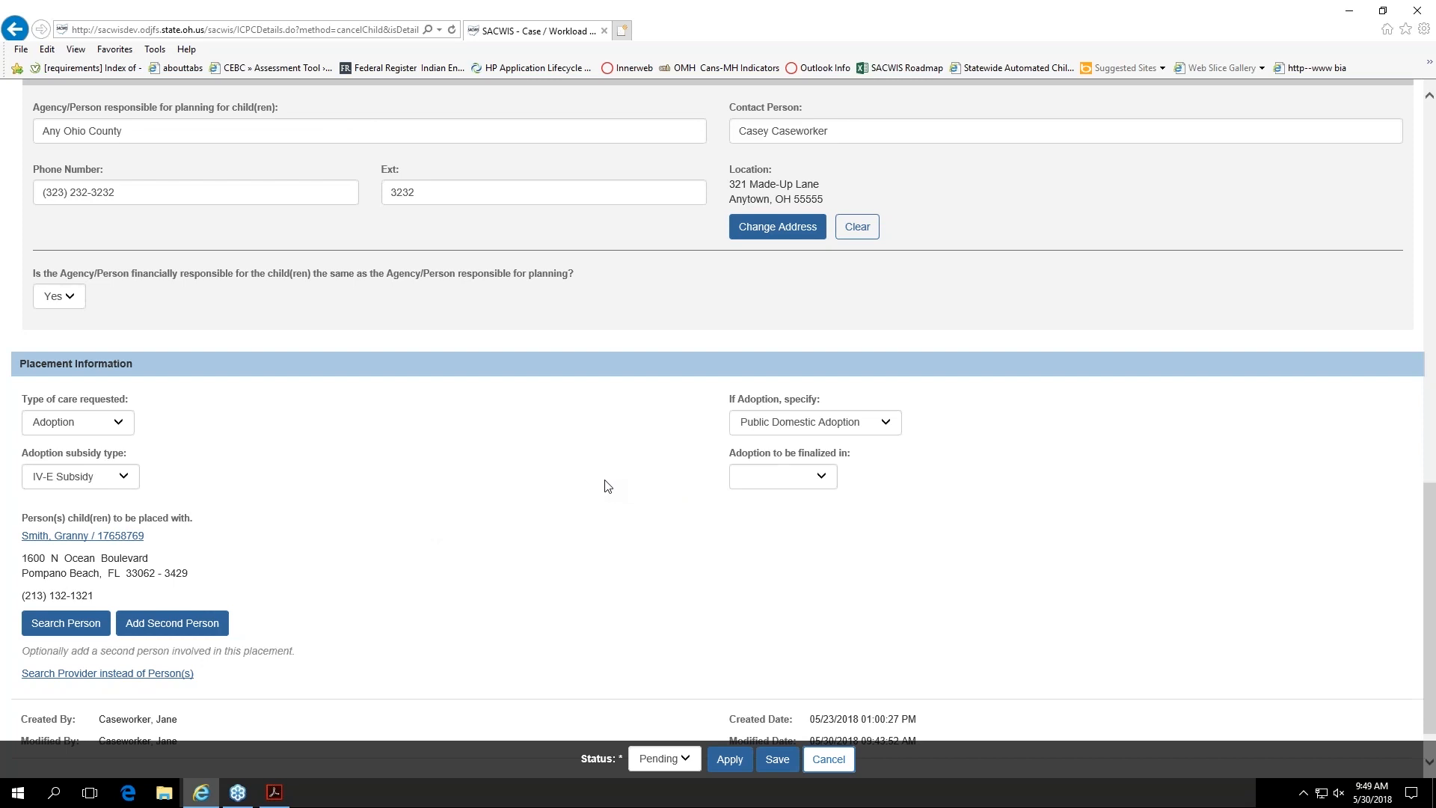
Step: Set the type of care requested to Relative and open the record's Services & Documents information
{"action": "left_click", "coordinate": [118, 426]}
{"action": "left_click", "coordinate": [90, 458]}
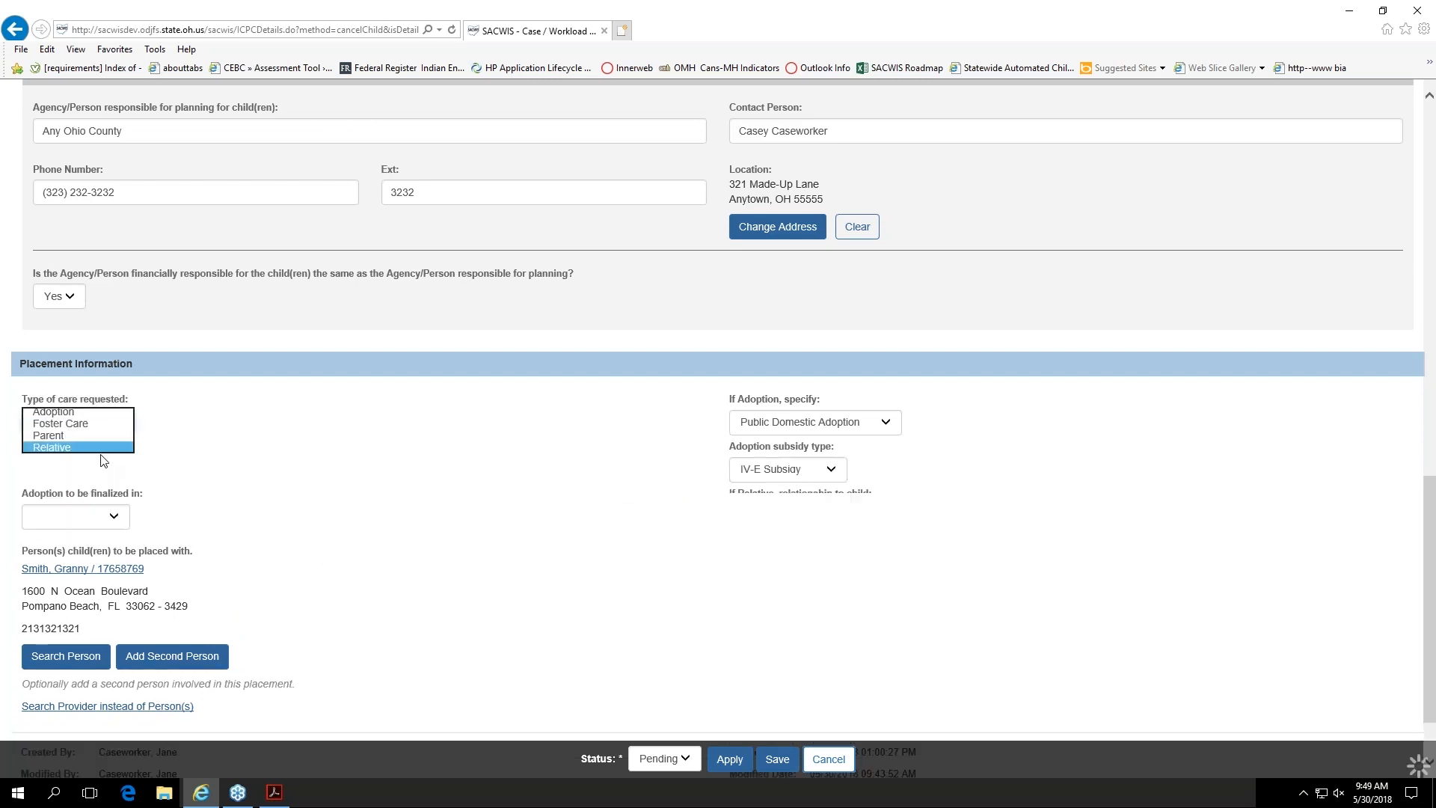
{"action": "left_click", "coordinate": [166, 321]}
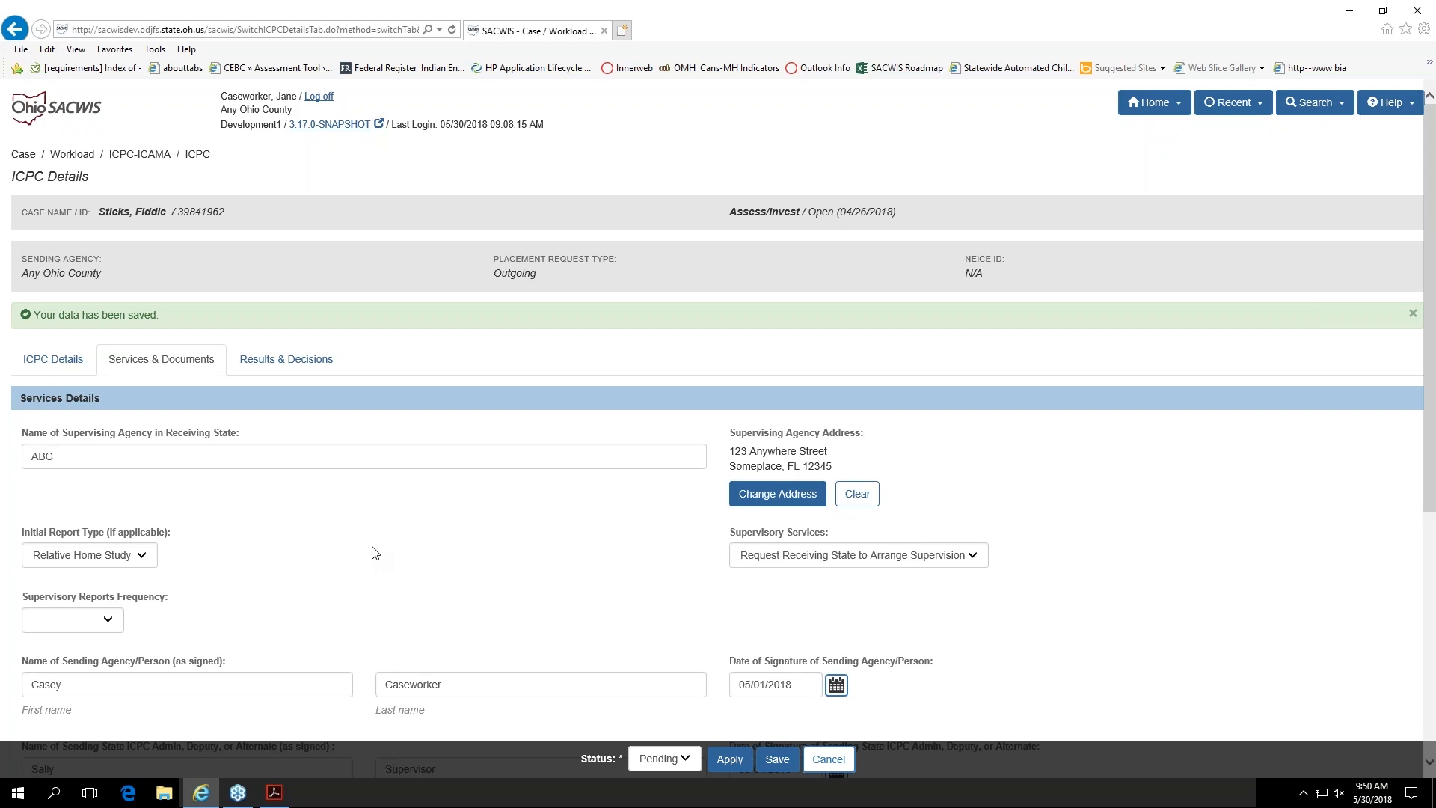
Step: Review the supervising agency, initial report type and supervisory services options, keeping Relative Home Study and Request Receiving State to Arrange Supervision
{"action": "scroll", "coordinate": [374, 551], "scroll_direction": "down", "scroll_amount": 5}
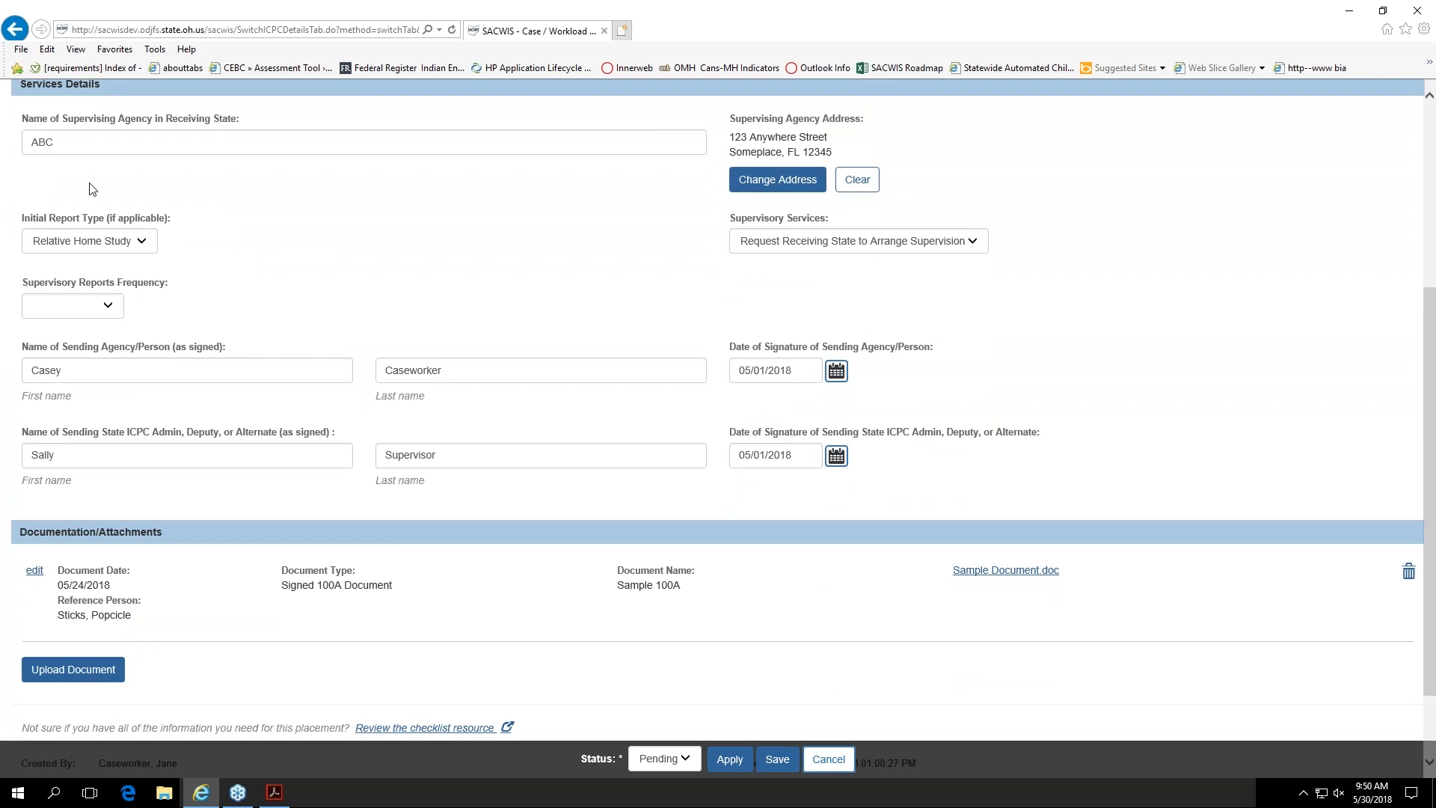
{"action": "left_click", "coordinate": [103, 148]}
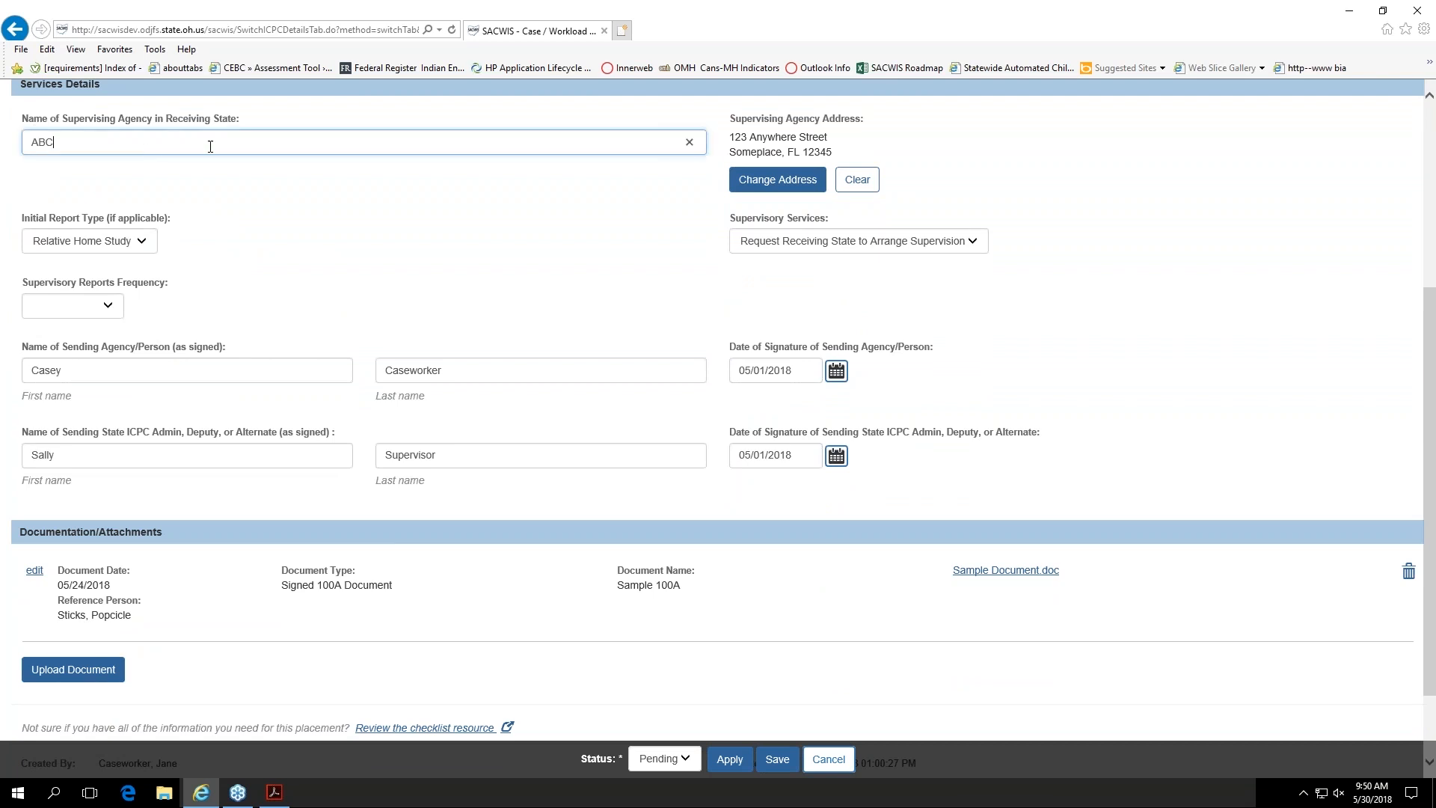
{"action": "left_click", "coordinate": [131, 177]}
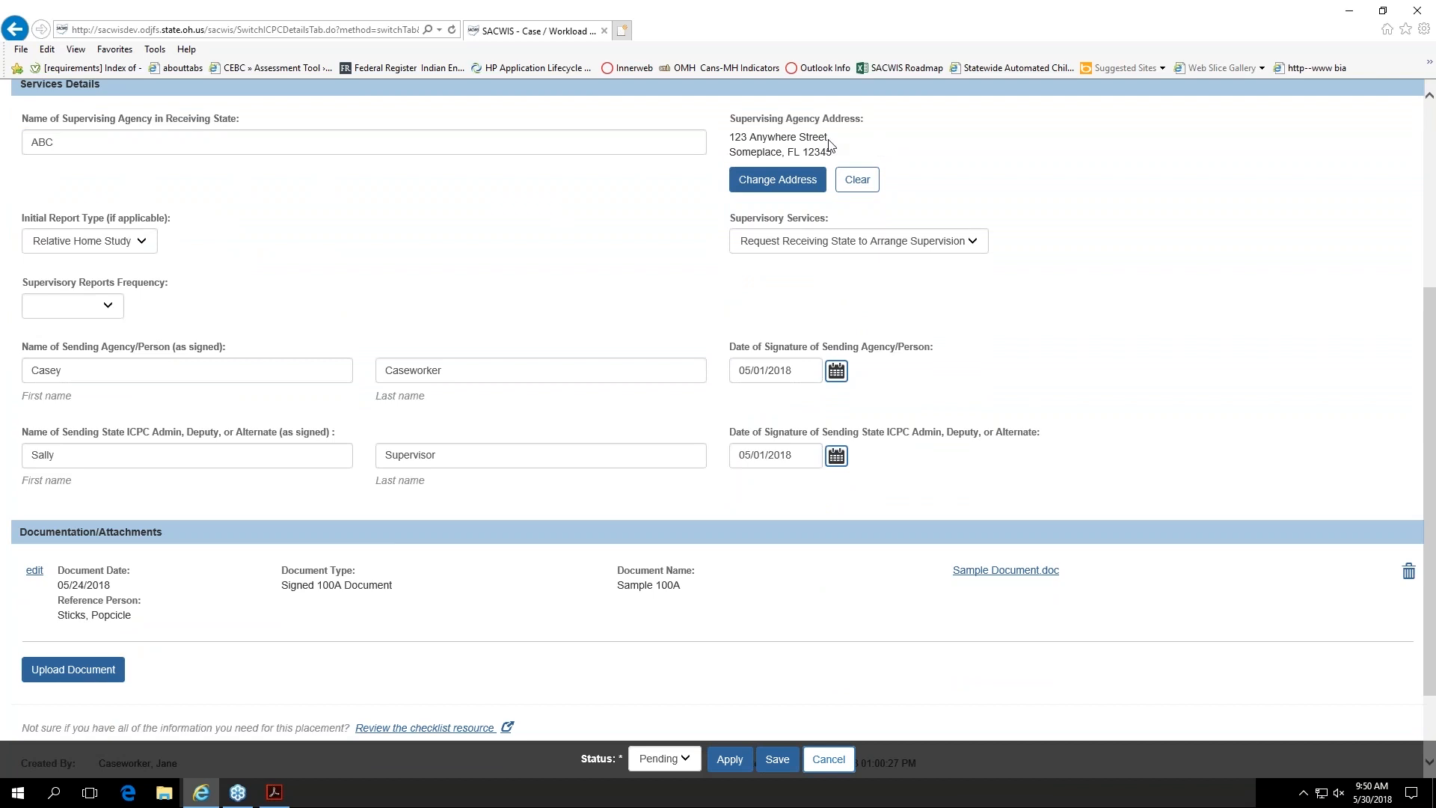
{"action": "left_click", "coordinate": [144, 244]}
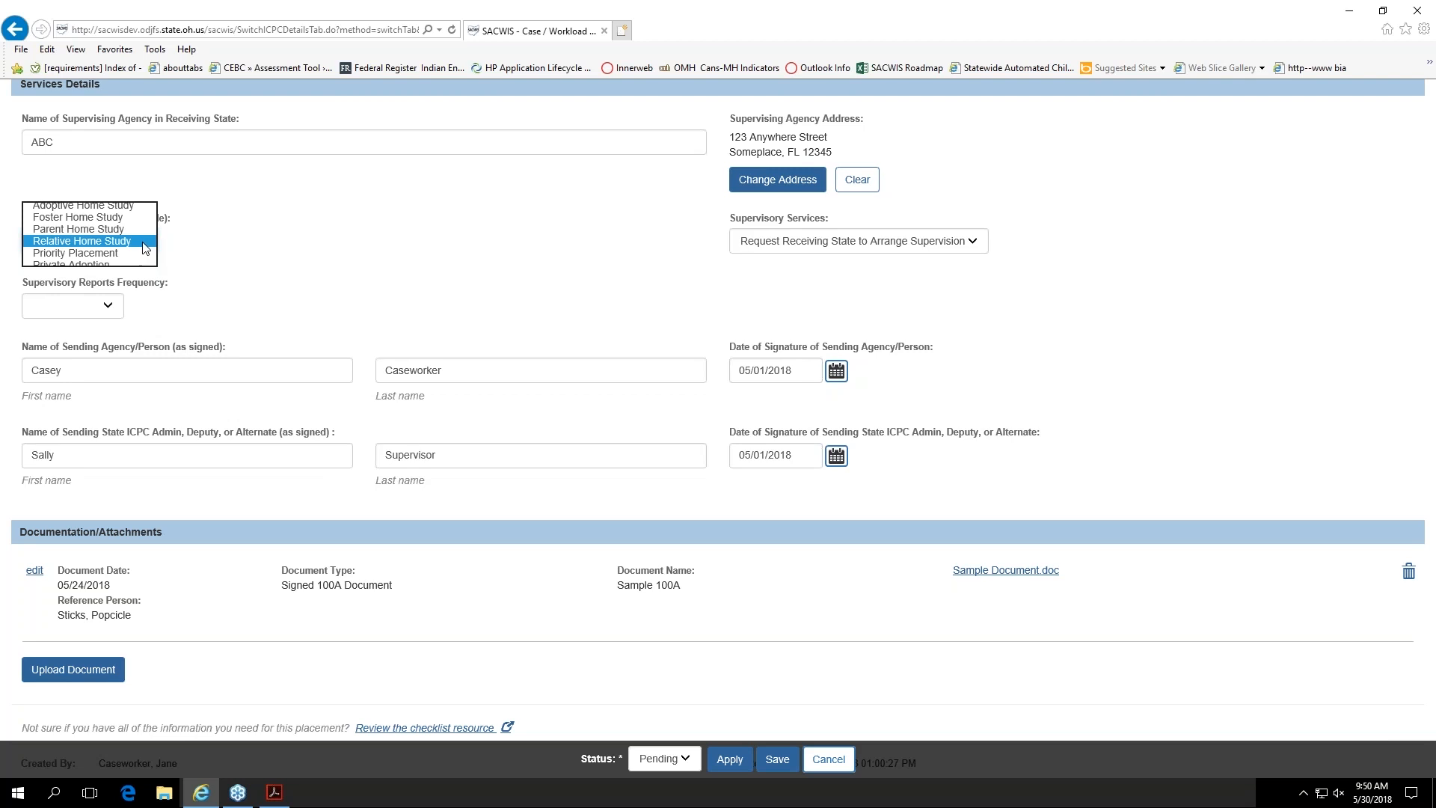
{"action": "left_click", "coordinate": [144, 242]}
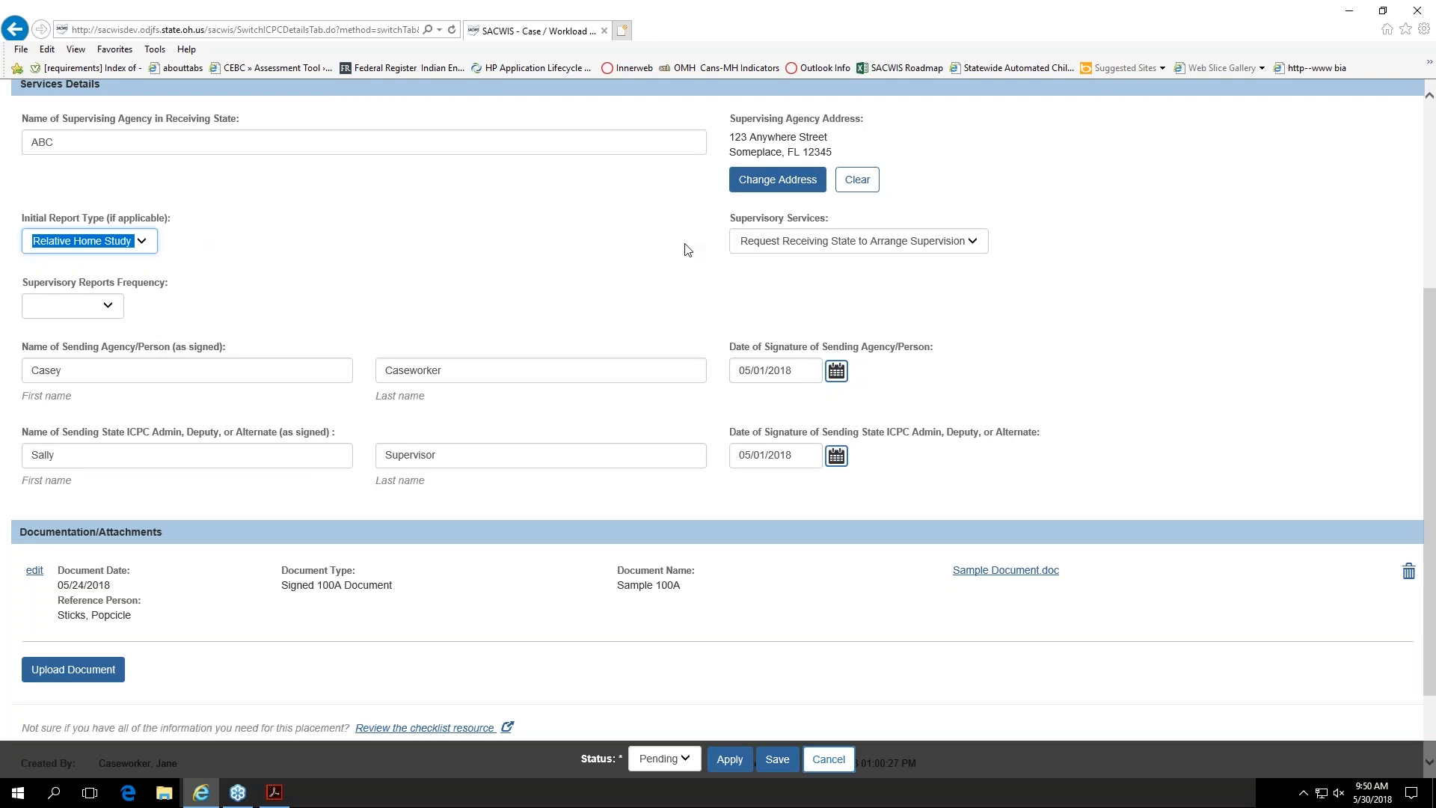
{"action": "left_click", "coordinate": [981, 251]}
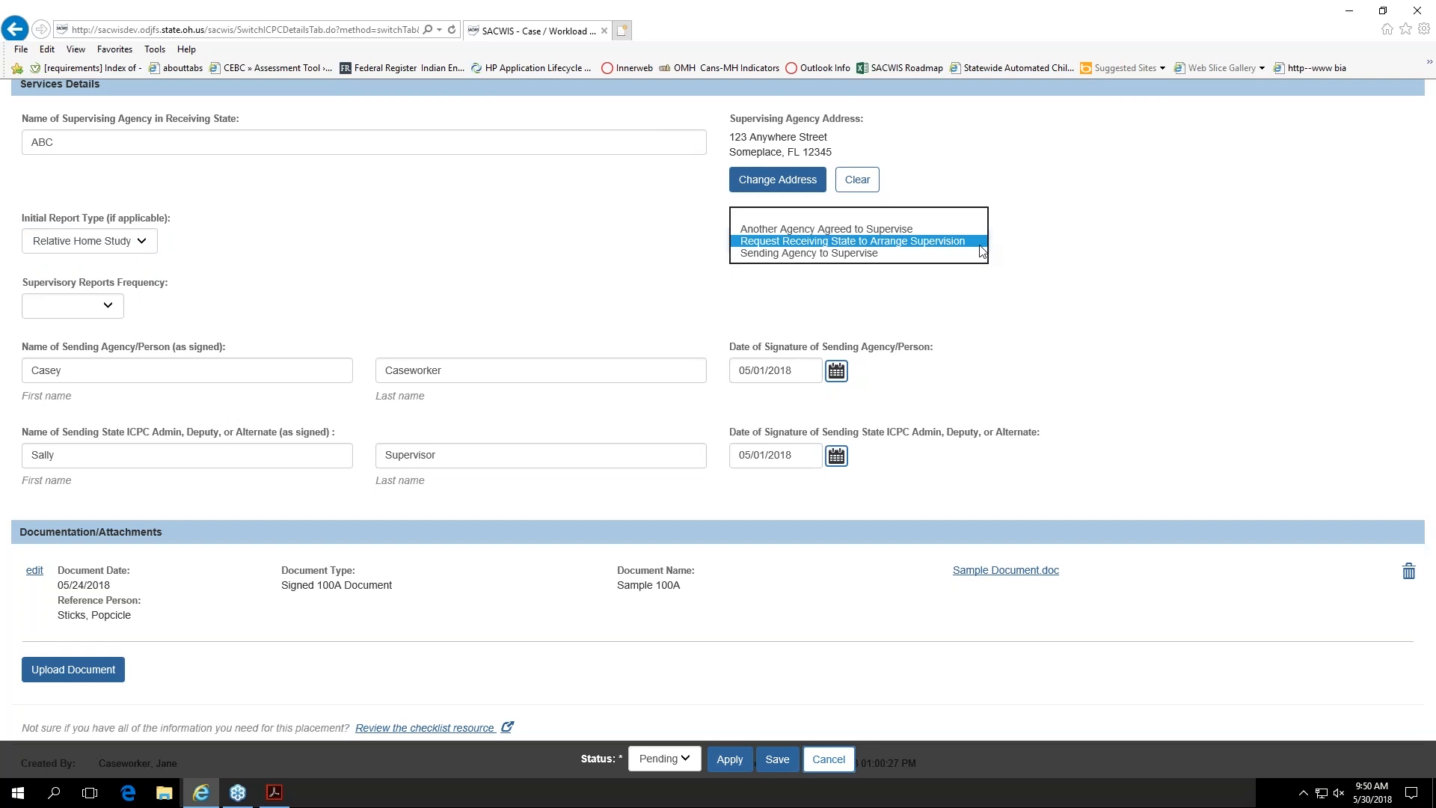
{"action": "left_click", "coordinate": [980, 243]}
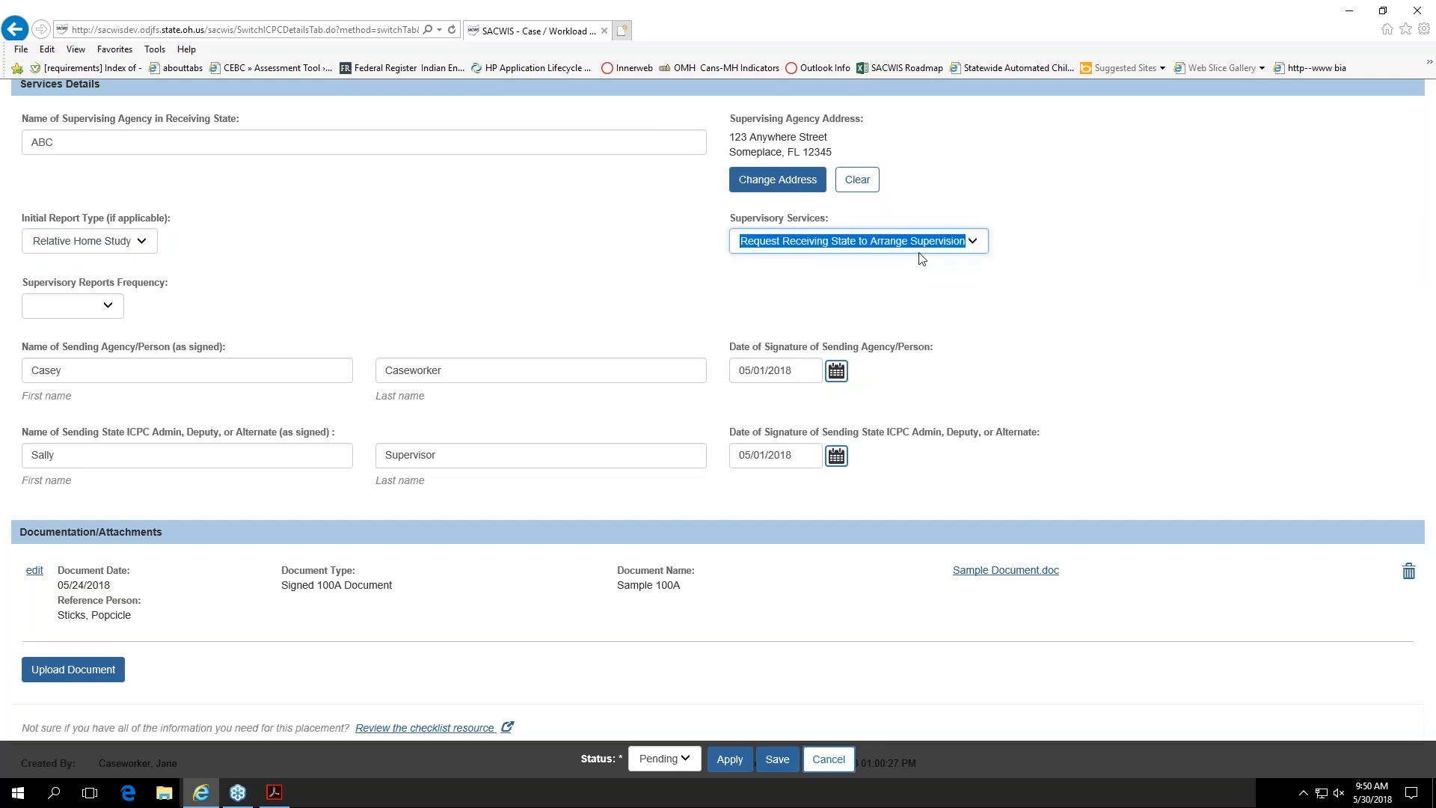
Step: Set the supervisory reports frequency to Monthly in the services details
{"action": "left_click", "coordinate": [110, 299]}
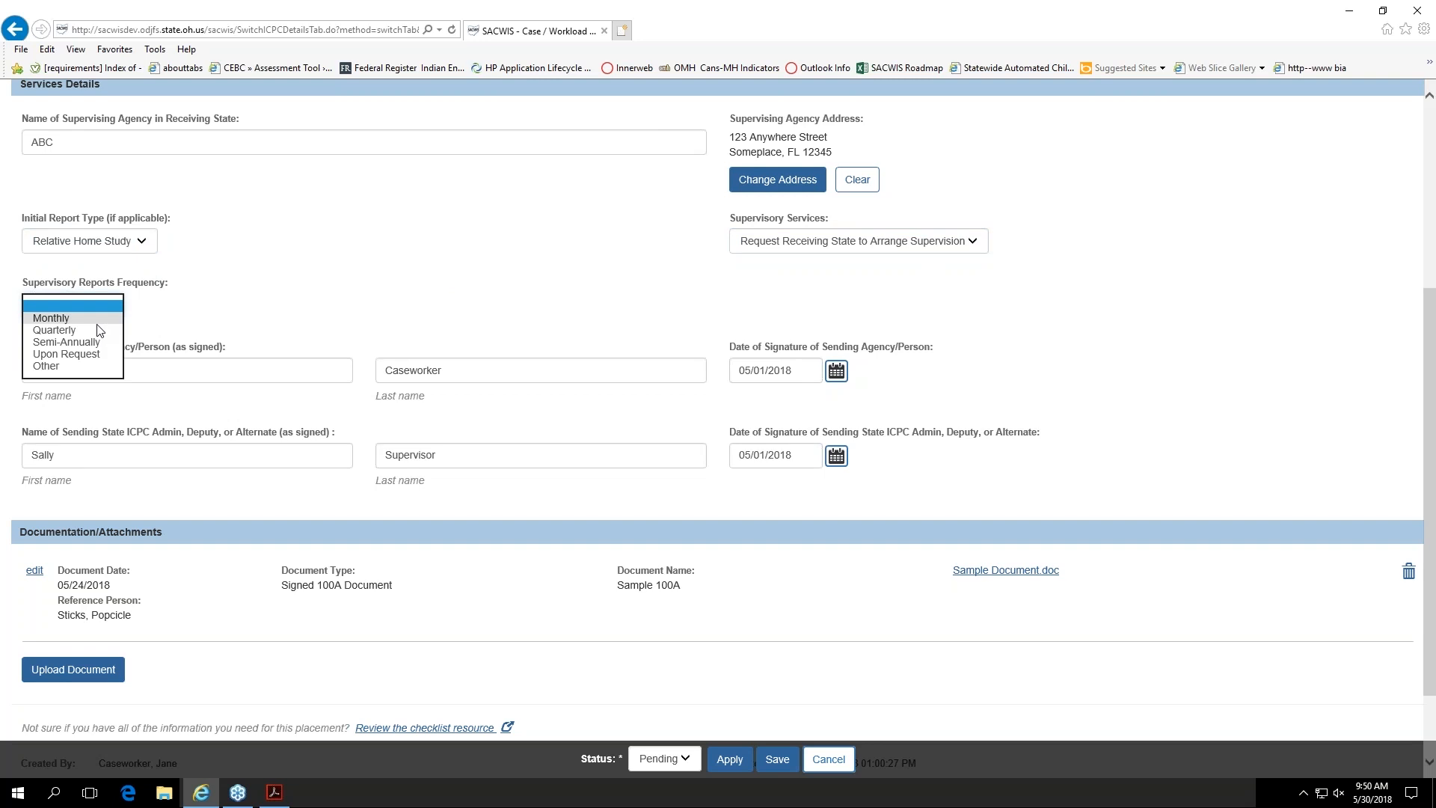
{"action": "left_click", "coordinate": [100, 318]}
{"action": "left_click", "coordinate": [163, 310]}
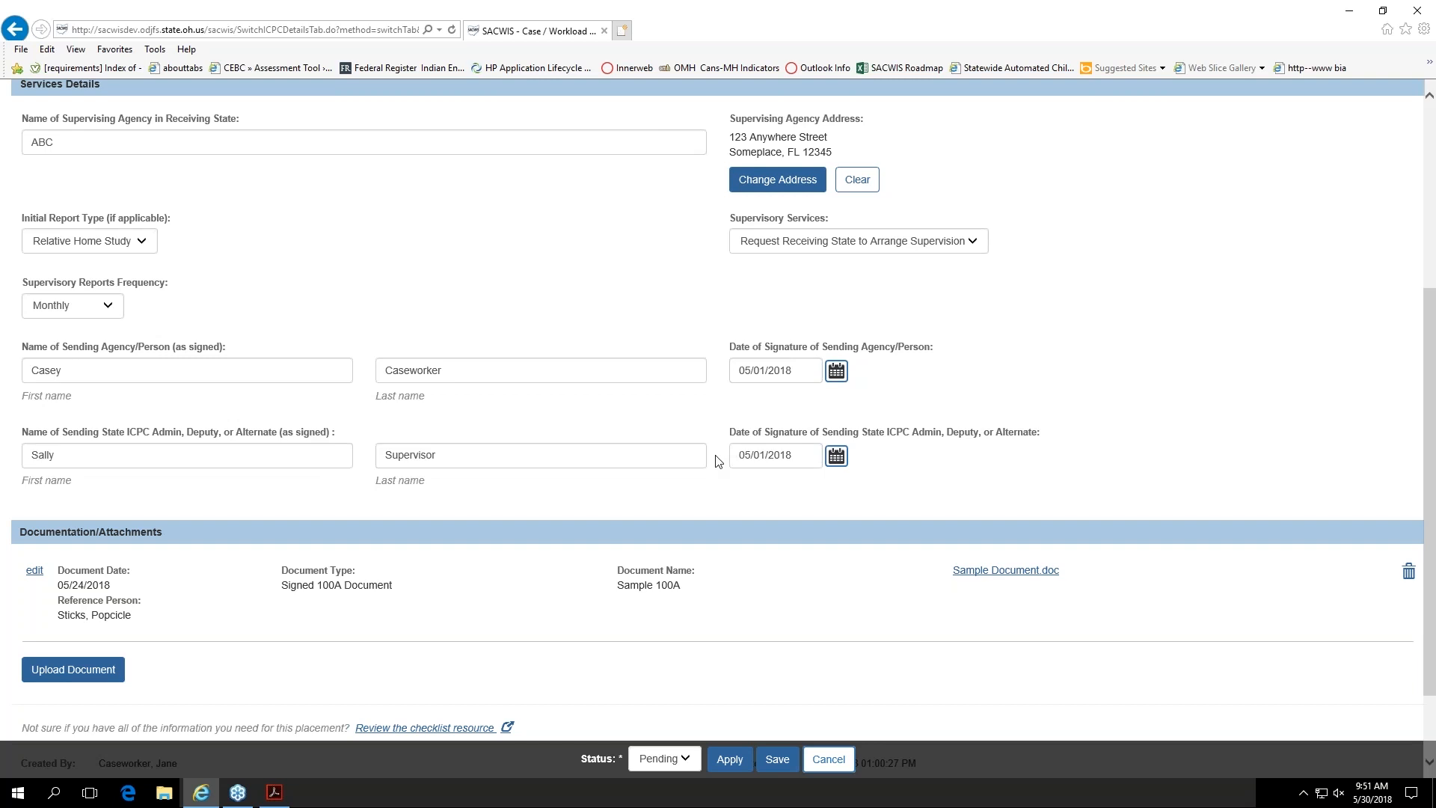
Step: Start a document upload for the ICPC record with Signed 100A Document as the document type
{"action": "scroll", "coordinate": [695, 481], "scroll_direction": "down", "scroll_amount": 3}
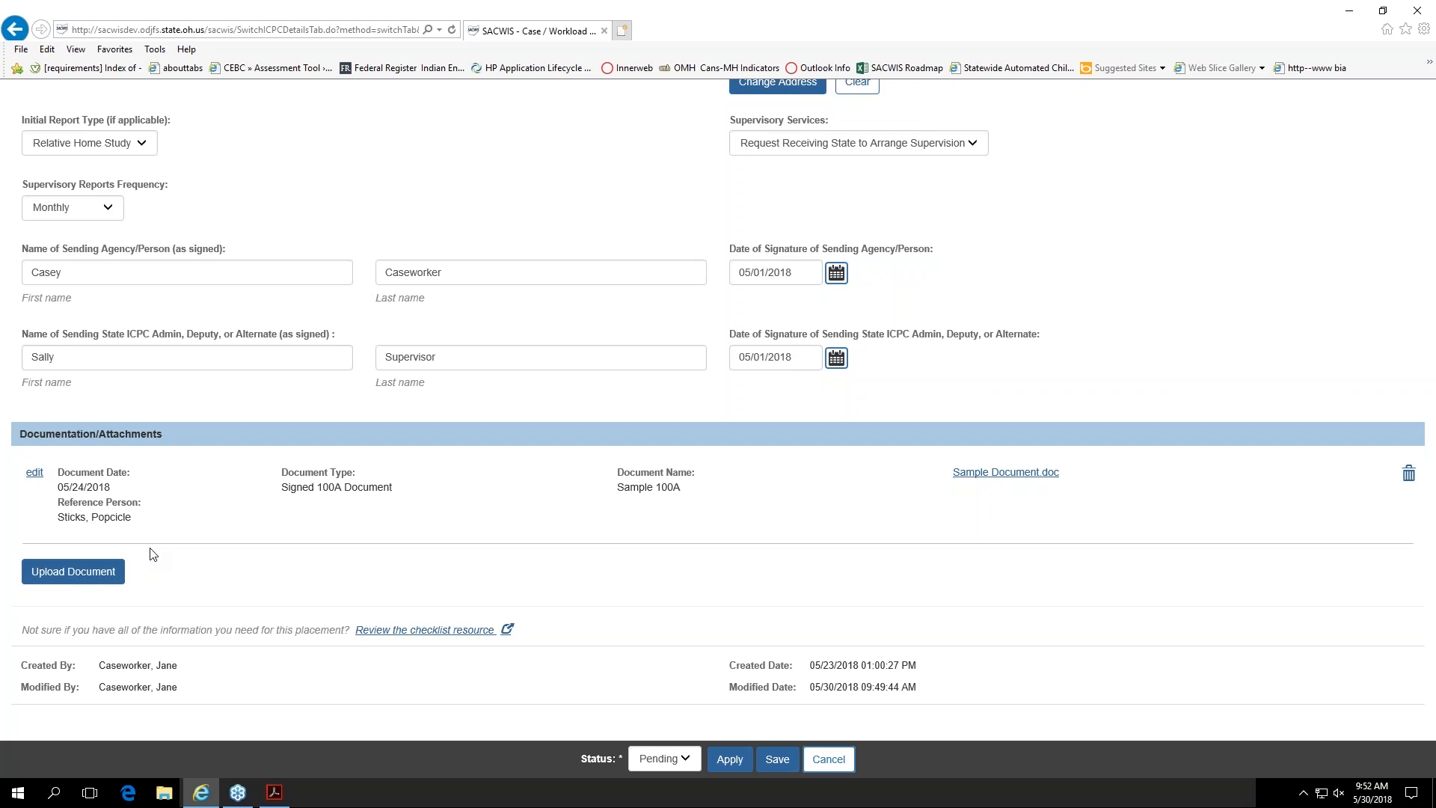
{"action": "left_click", "coordinate": [75, 573]}
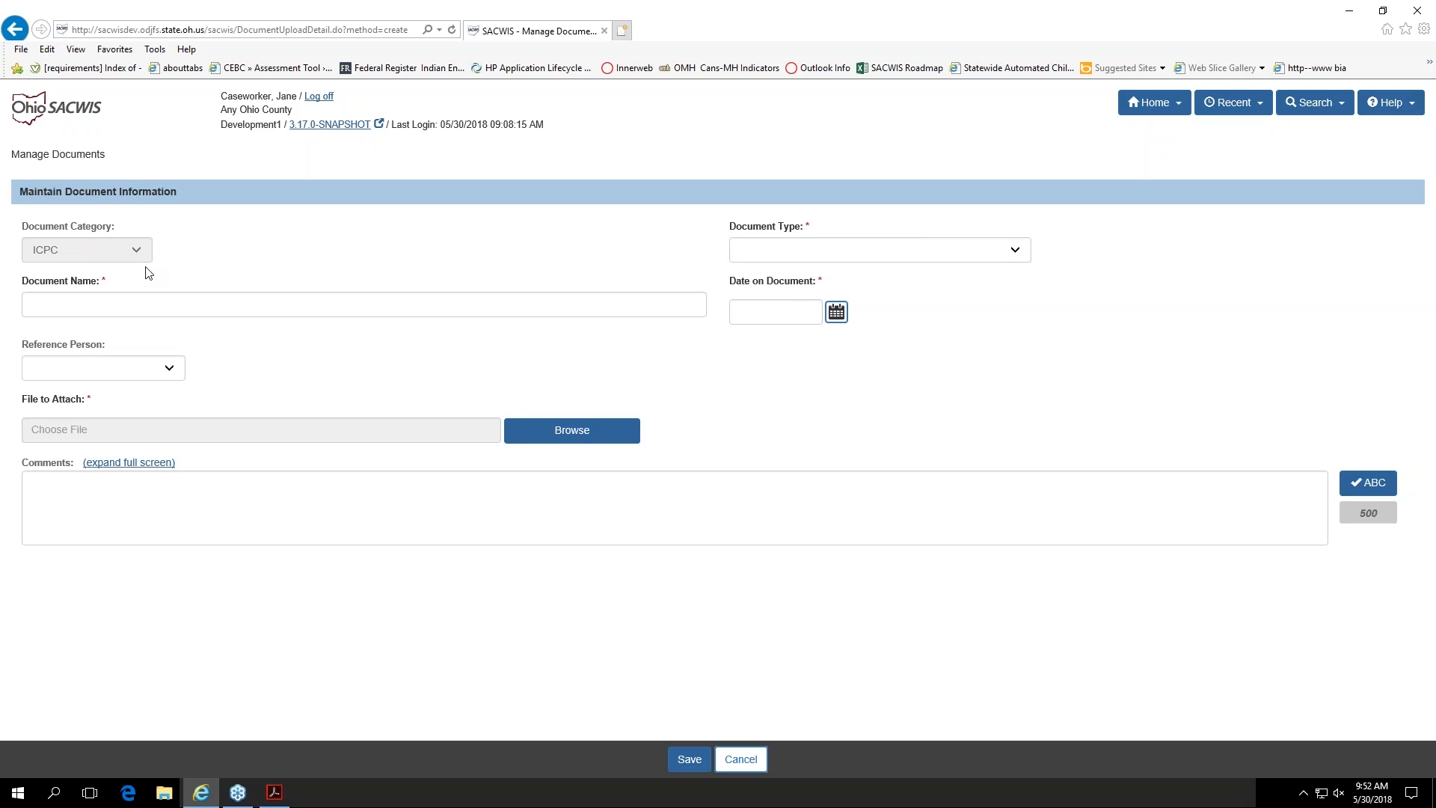
{"action": "left_click", "coordinate": [980, 252]}
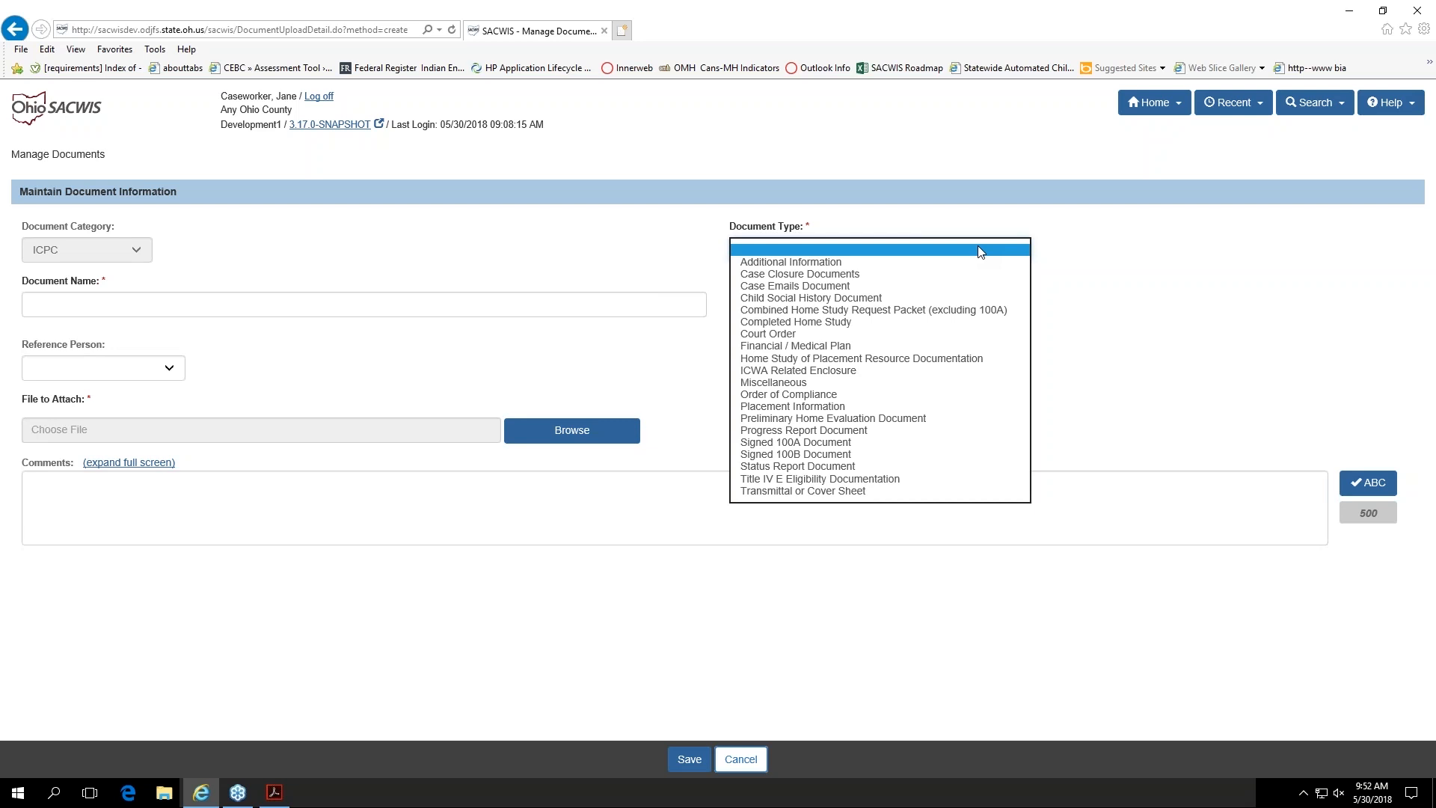
{"action": "left_click", "coordinate": [835, 445]}
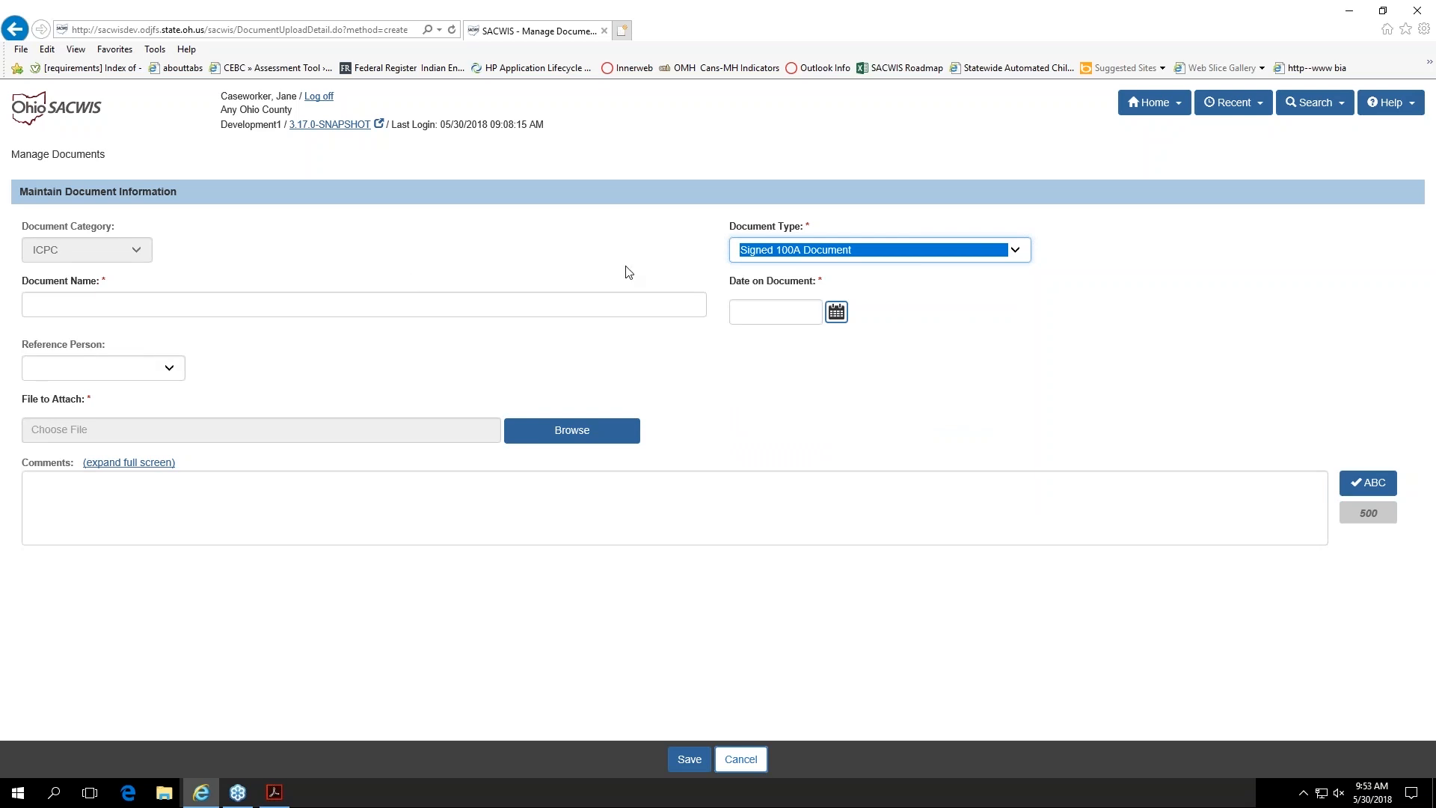
{"action": "left_click", "coordinate": [714, 266]}
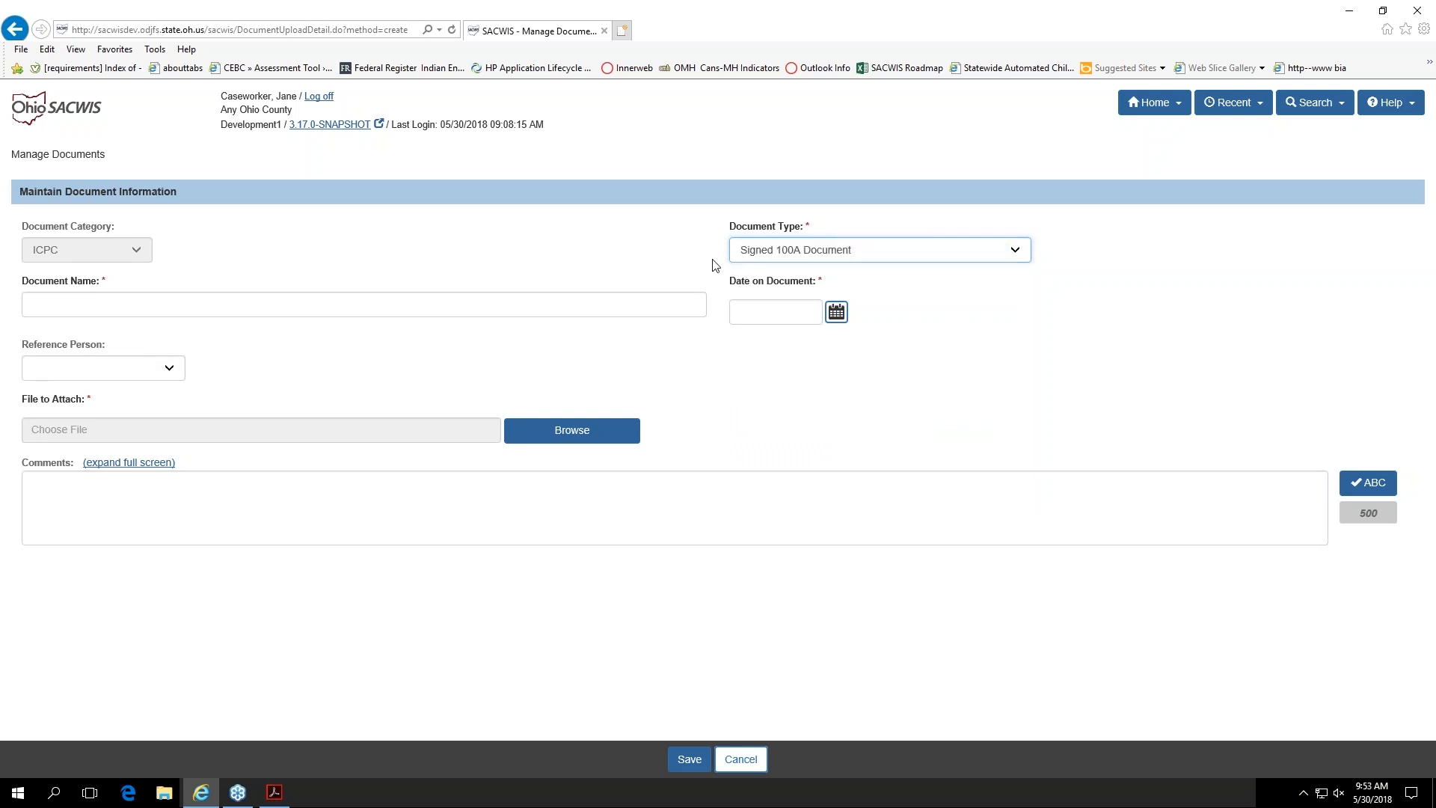
Step: Name the document "100A for" followed by the child's first name, and date it 05/01/2018
{"action": "left_click", "coordinate": [537, 300]}
{"action": "type", "text": "1"}
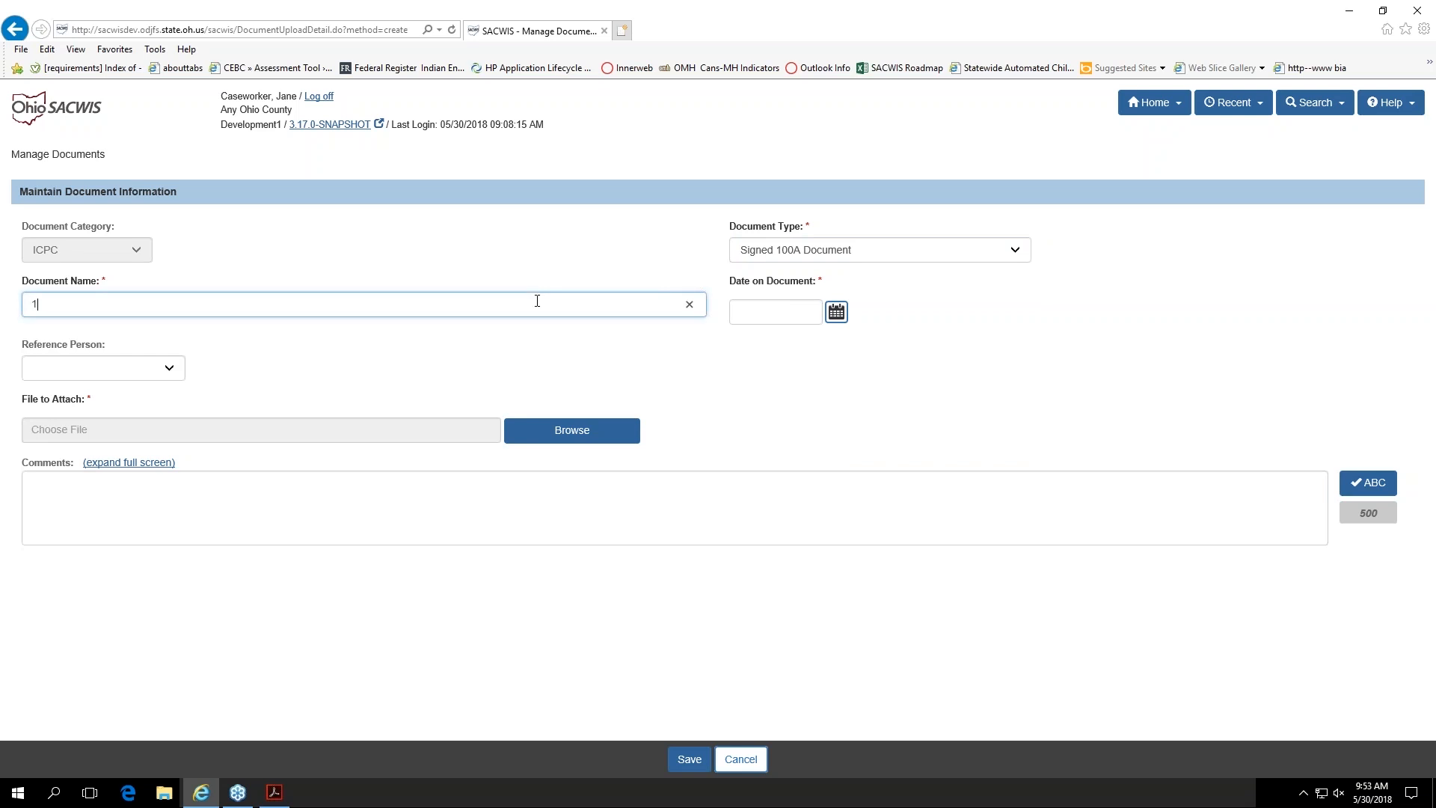
{"action": "type", "text": "00A for Popcicle"}
{"action": "left_click", "coordinate": [838, 313]}
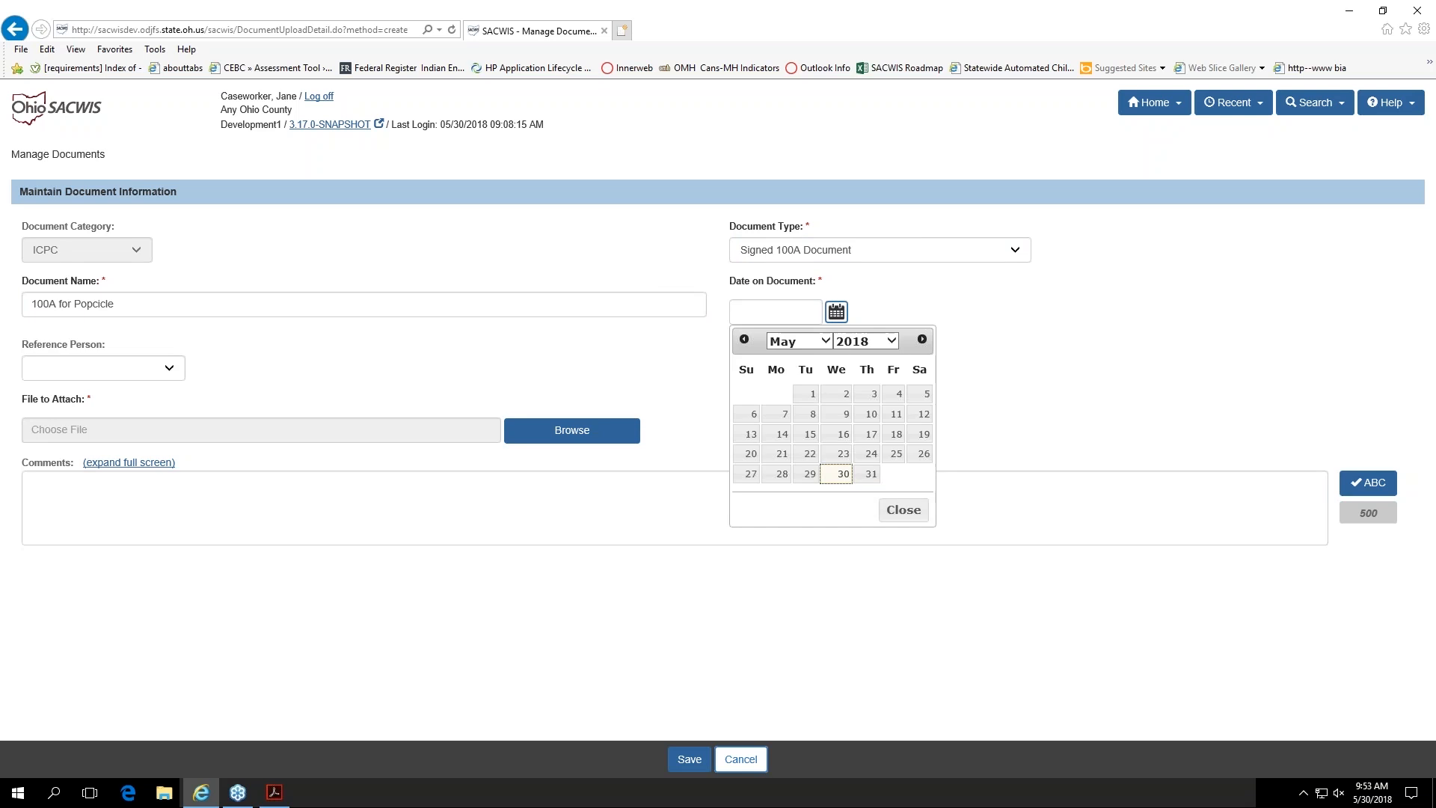
{"action": "left_click", "coordinate": [807, 395]}
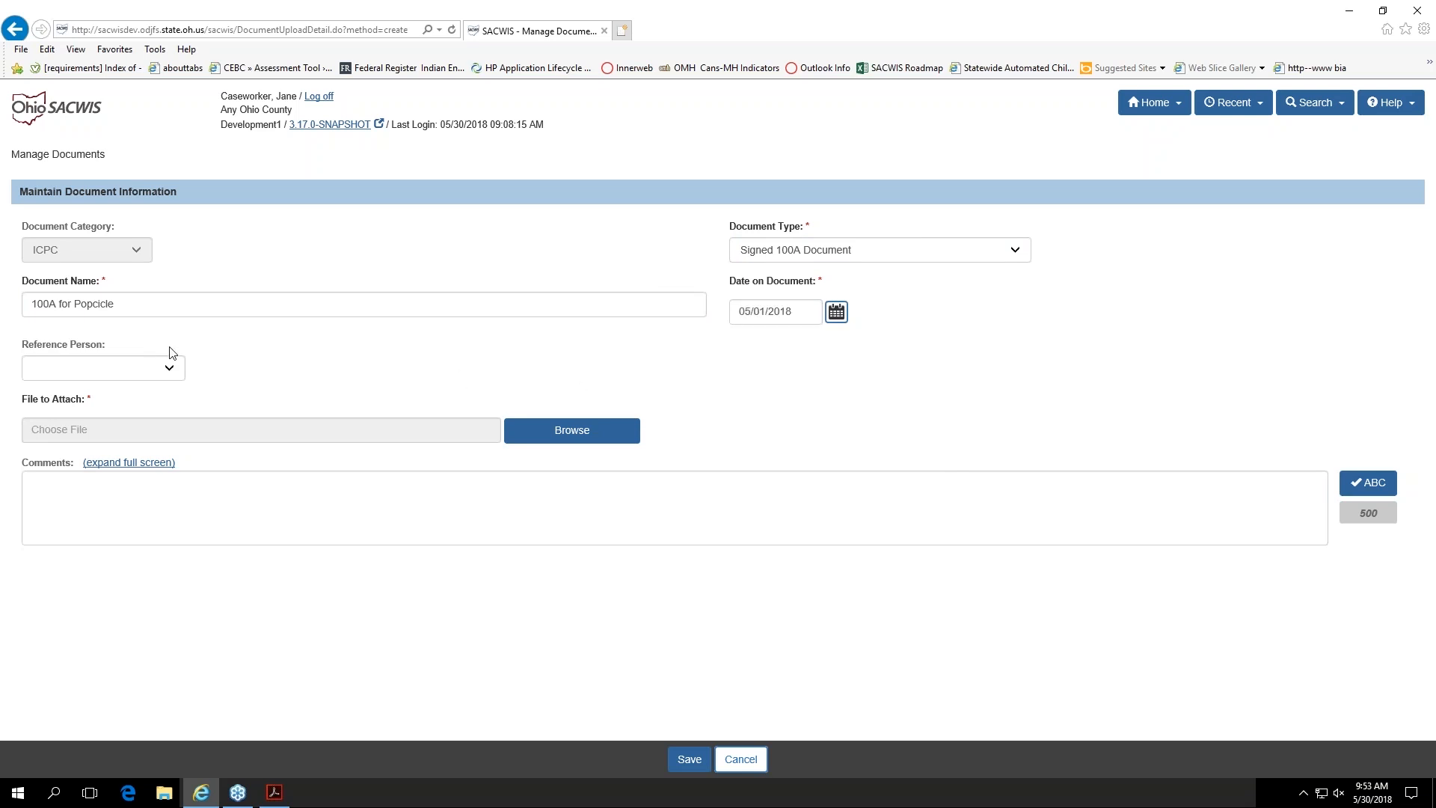
Step: Select the child as the document's reference person and leave the comments empty
{"action": "left_click", "coordinate": [166, 370]}
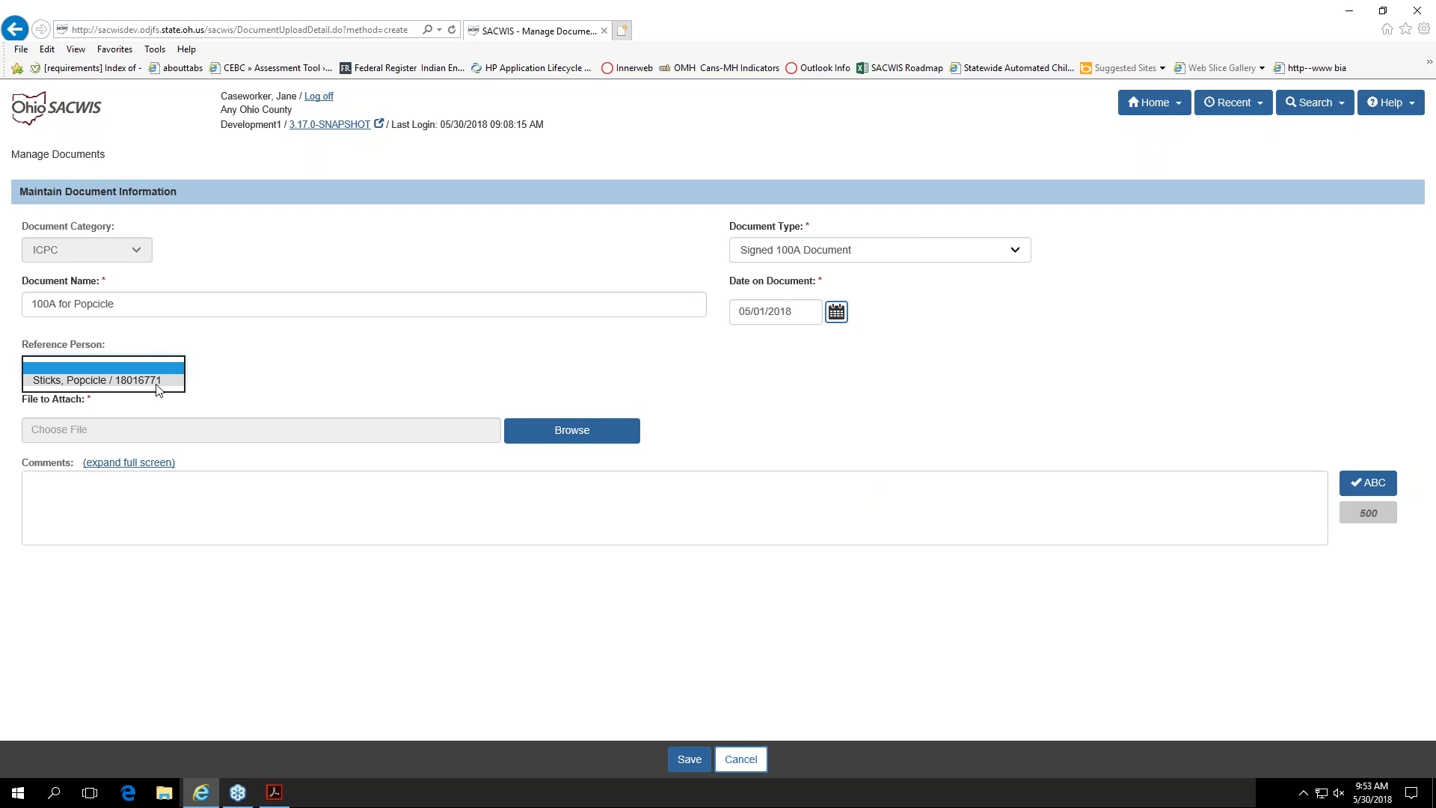
{"action": "left_click", "coordinate": [112, 380]}
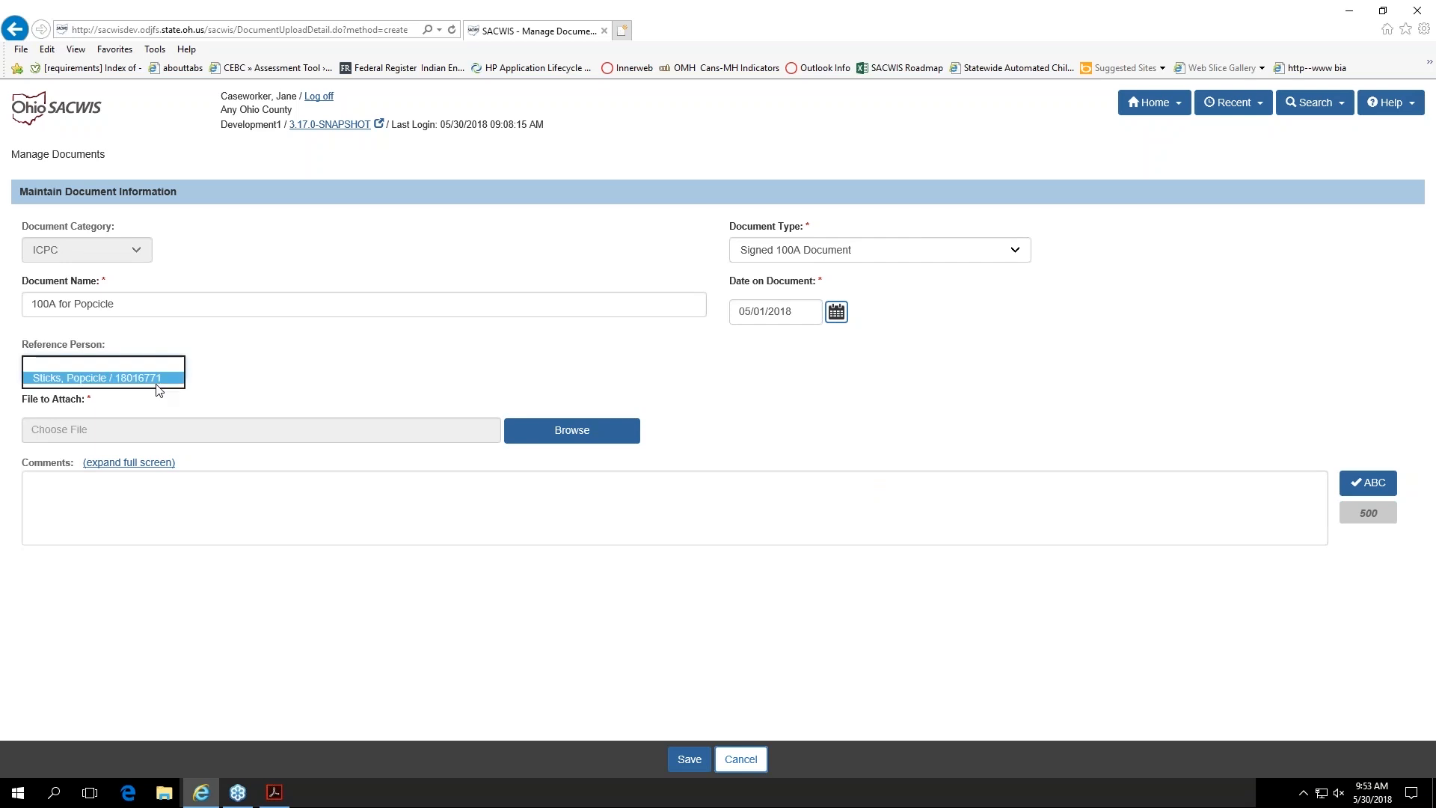
{"action": "left_click", "coordinate": [187, 398]}
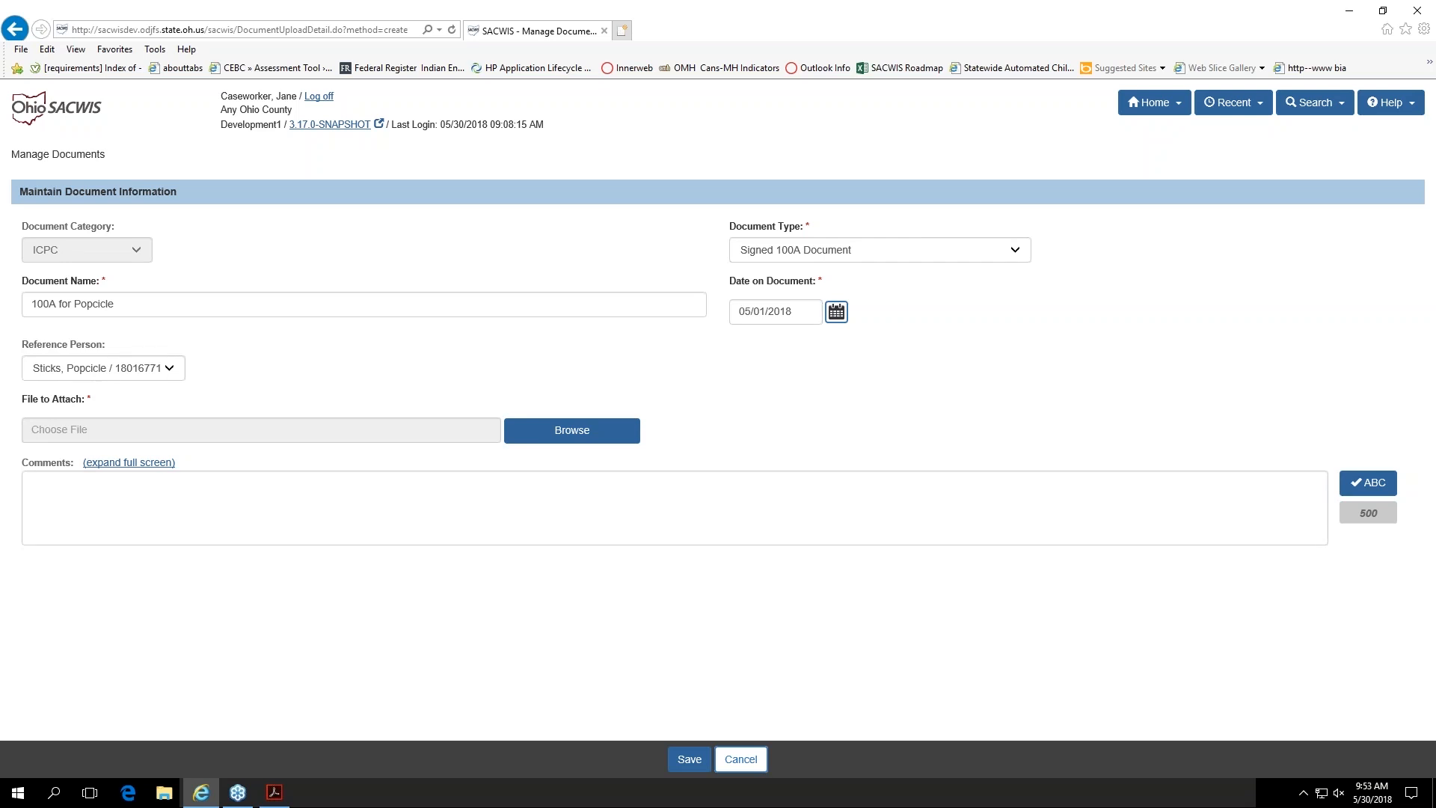
{"action": "left_click", "coordinate": [105, 494]}
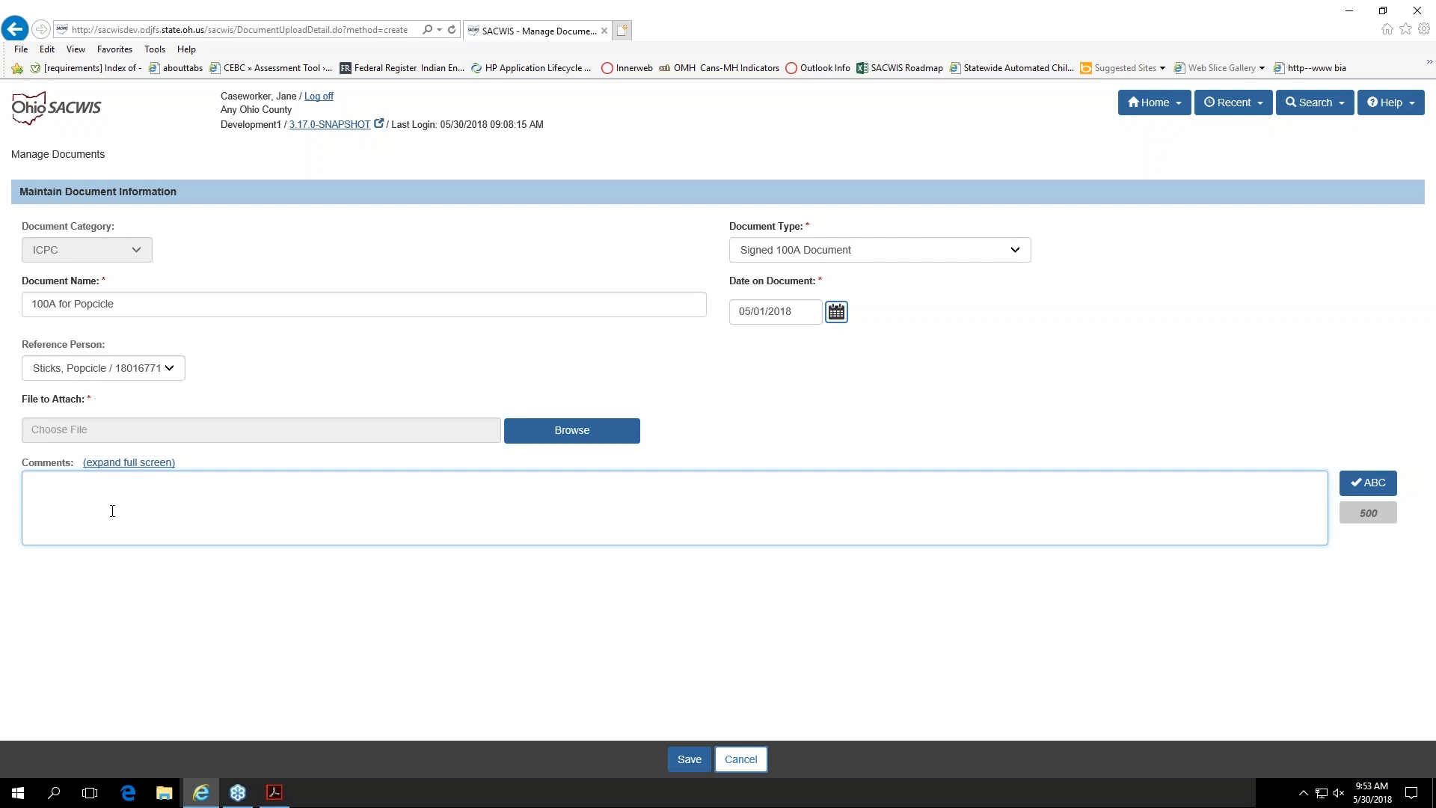
Step: Change the document type to Combined Home Study Request Packet (excluding 100A)
{"action": "left_click", "coordinate": [880, 261]}
{"action": "left_click", "coordinate": [880, 262]}
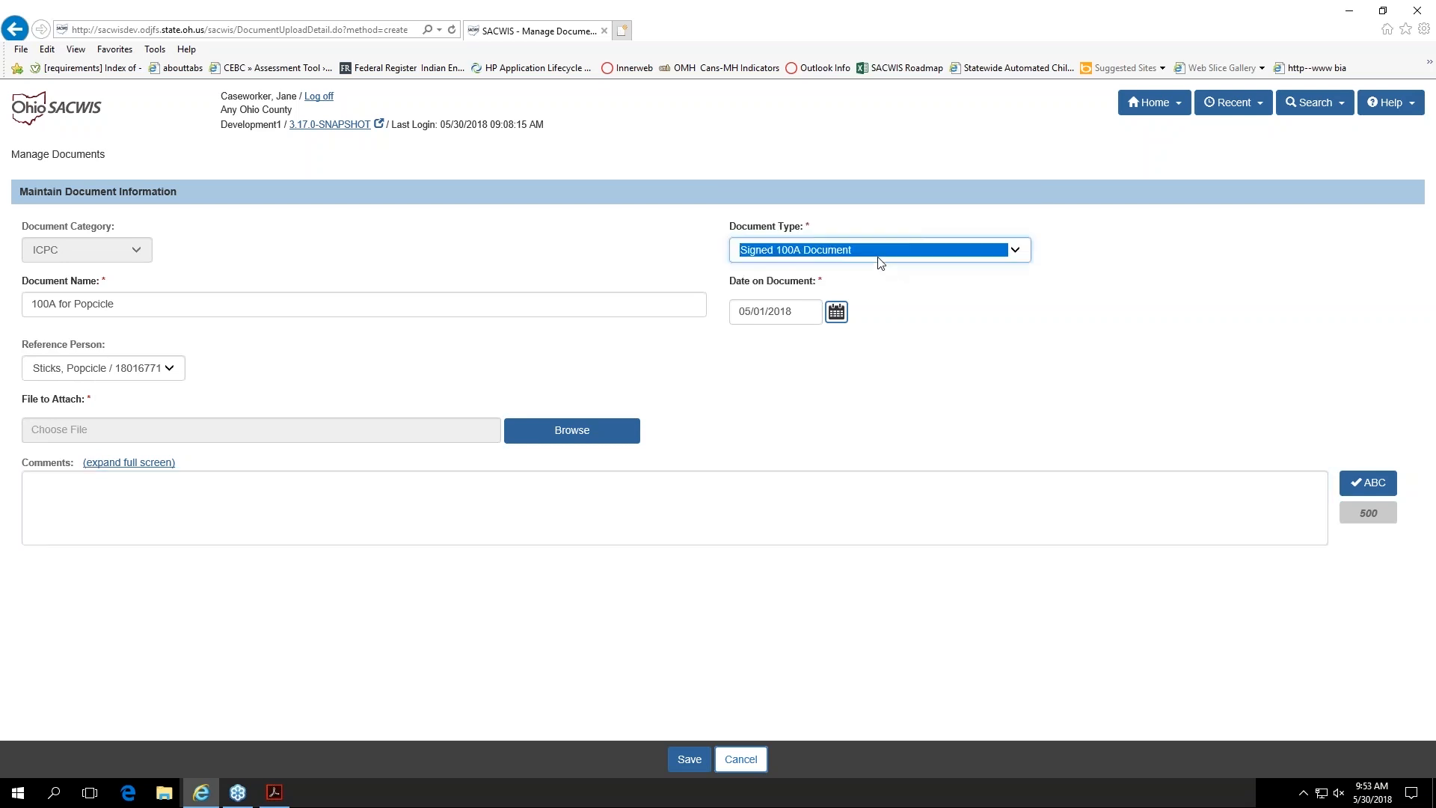
{"action": "left_click", "coordinate": [880, 262]}
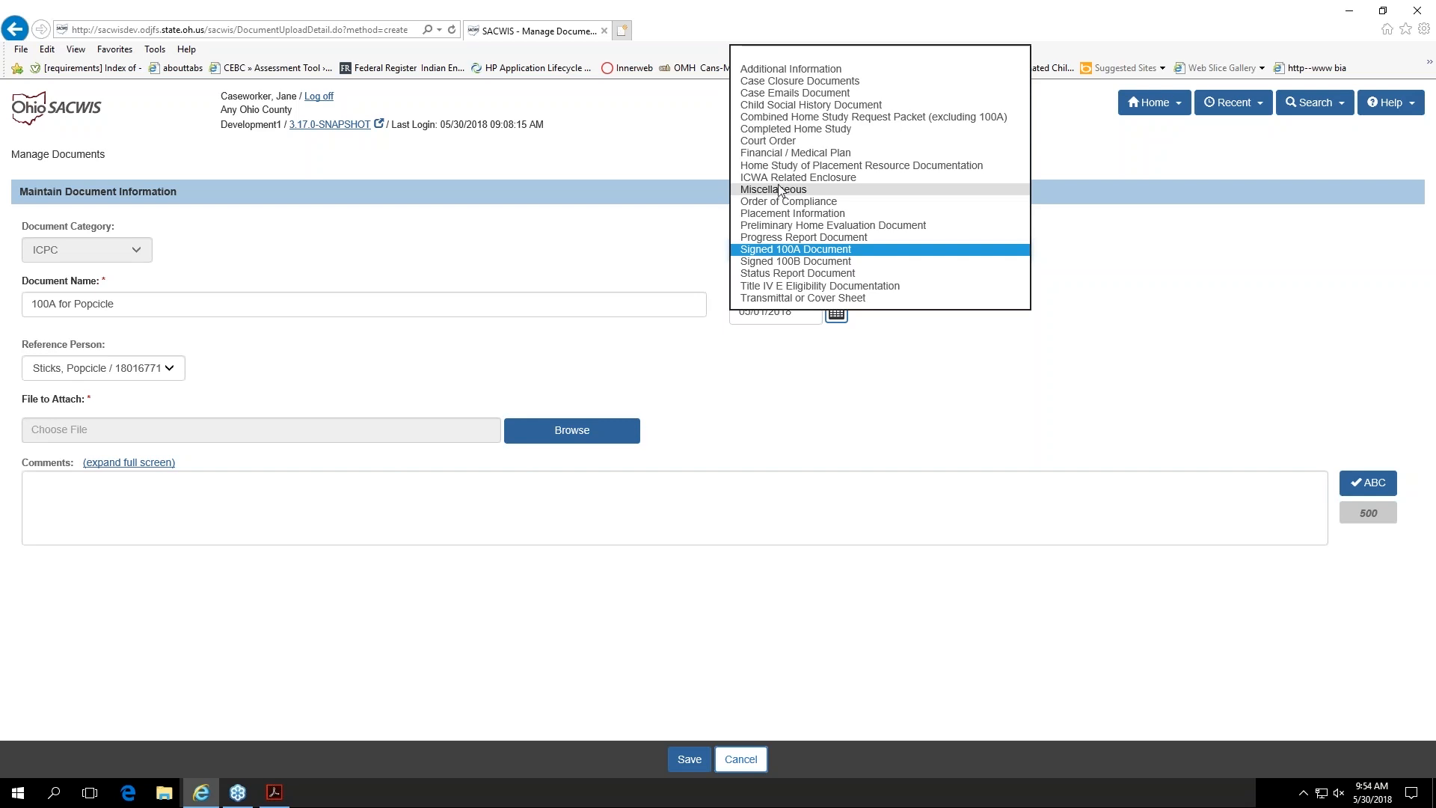
{"action": "left_click", "coordinate": [791, 120]}
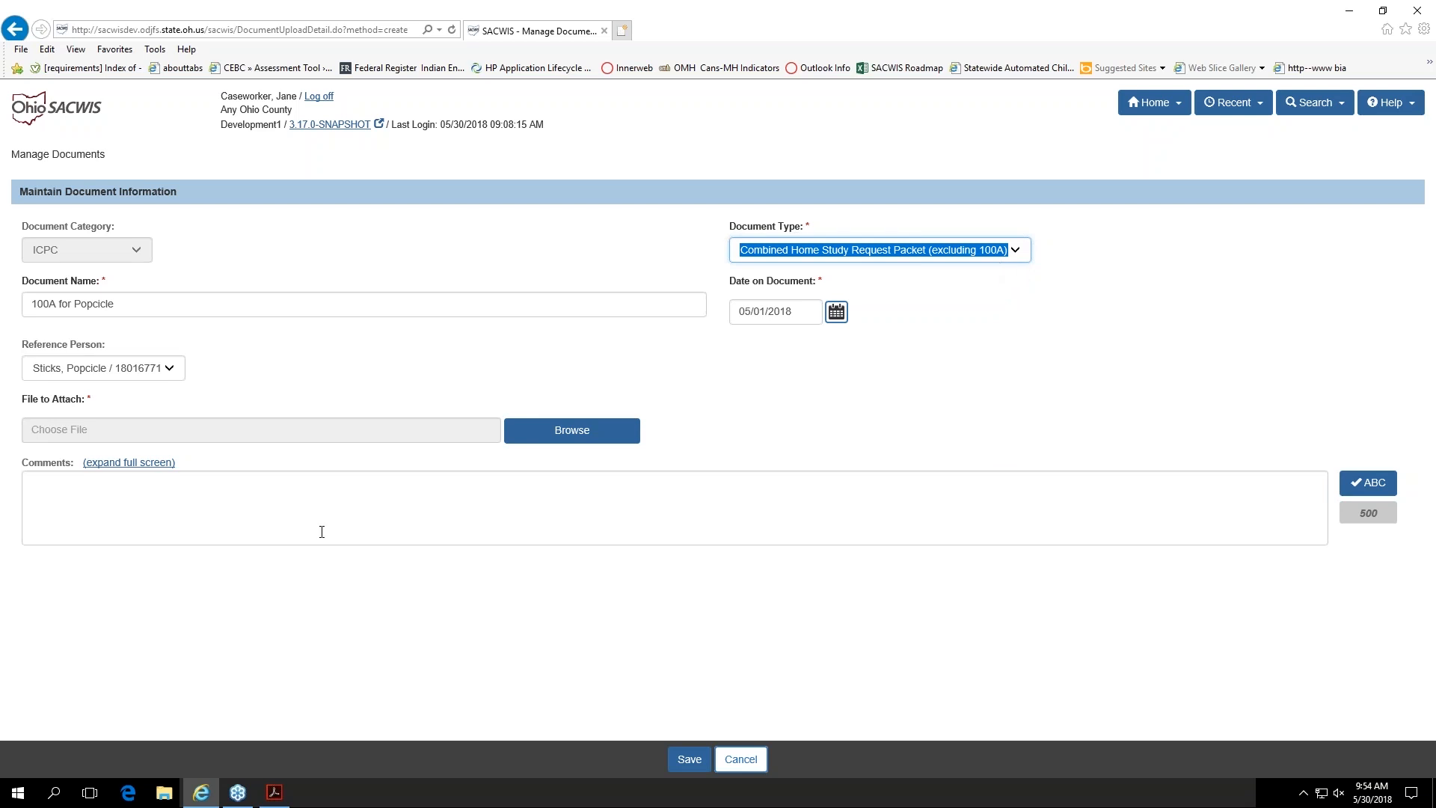
Step: Browse for a file to attach without choosing one, and discard the document upload
{"action": "left_click", "coordinate": [585, 431]}
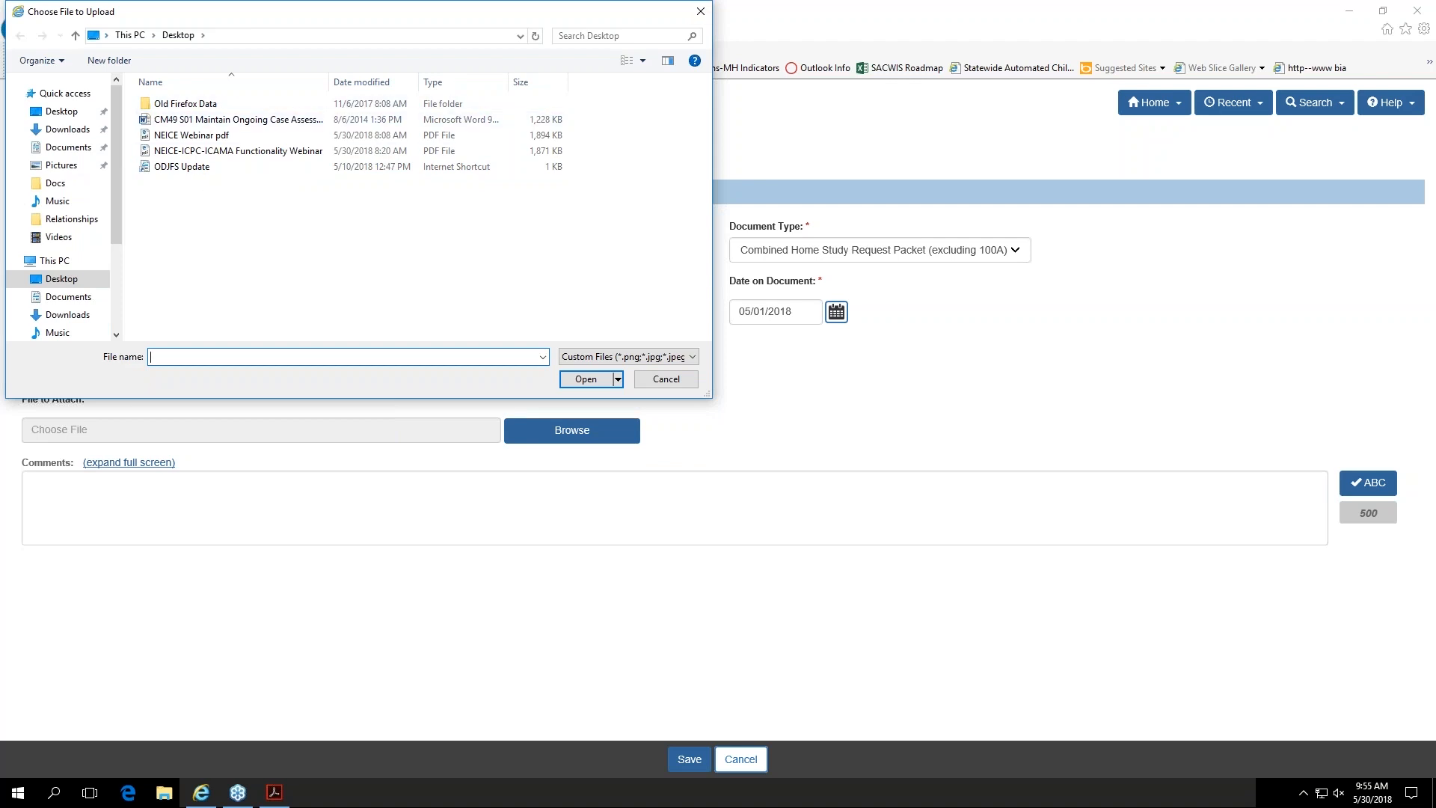
{"action": "left_click", "coordinate": [700, 12]}
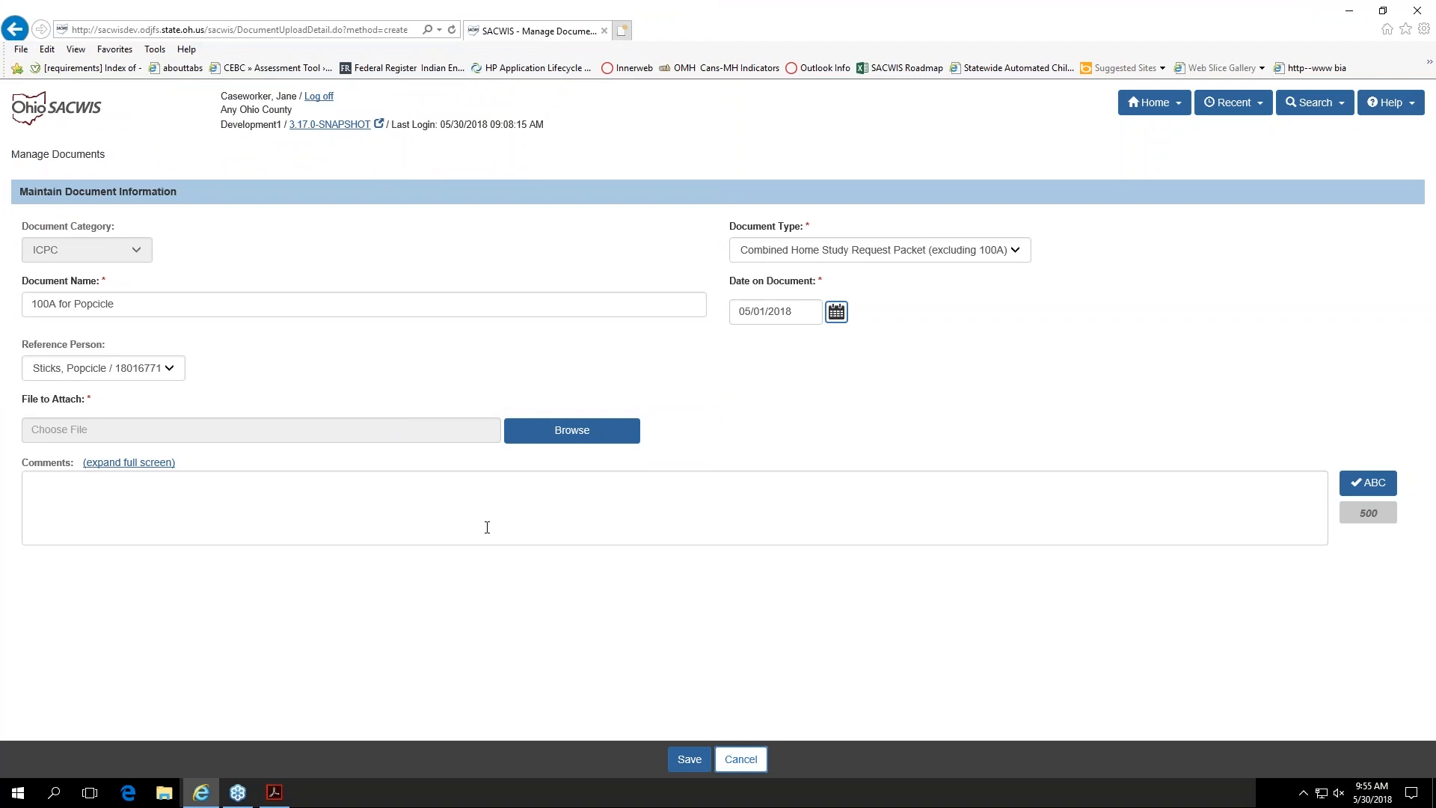
{"action": "left_click", "coordinate": [752, 764]}
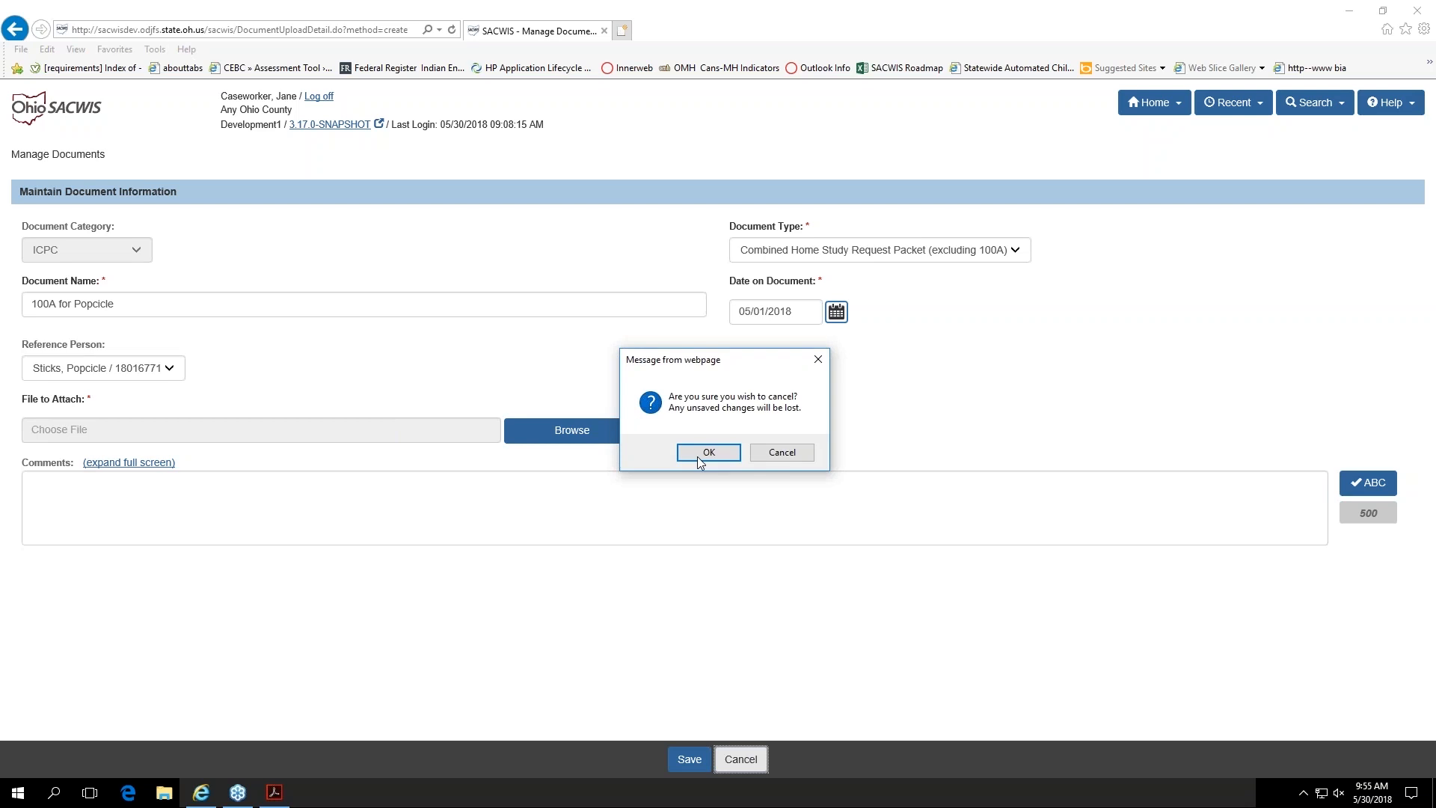
{"action": "left_click", "coordinate": [701, 453]}
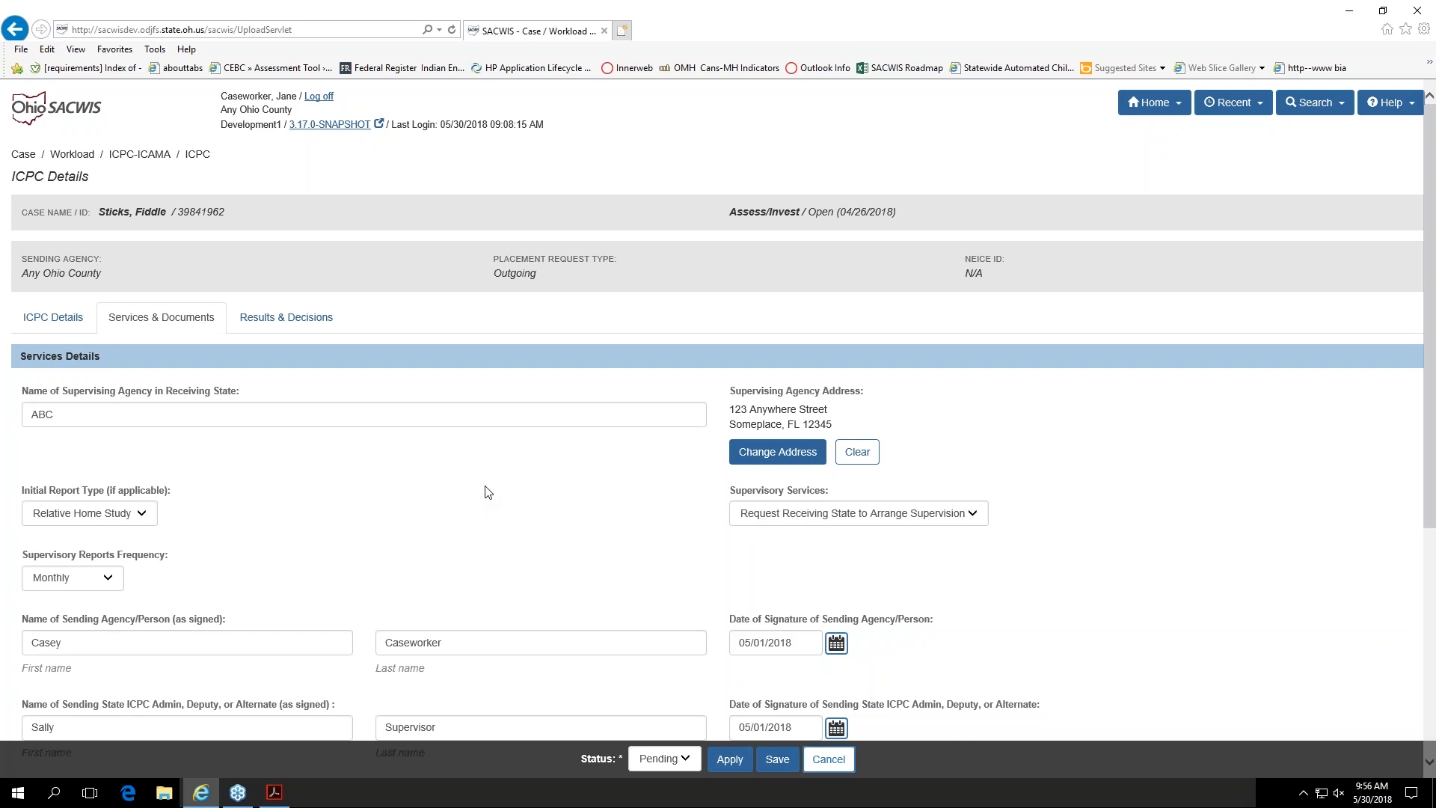
Step: Review the services details and attached documents of the outgoing ICPC record, and save the record
{"action": "scroll", "coordinate": [490, 492], "scroll_direction": "down", "scroll_amount": 2}
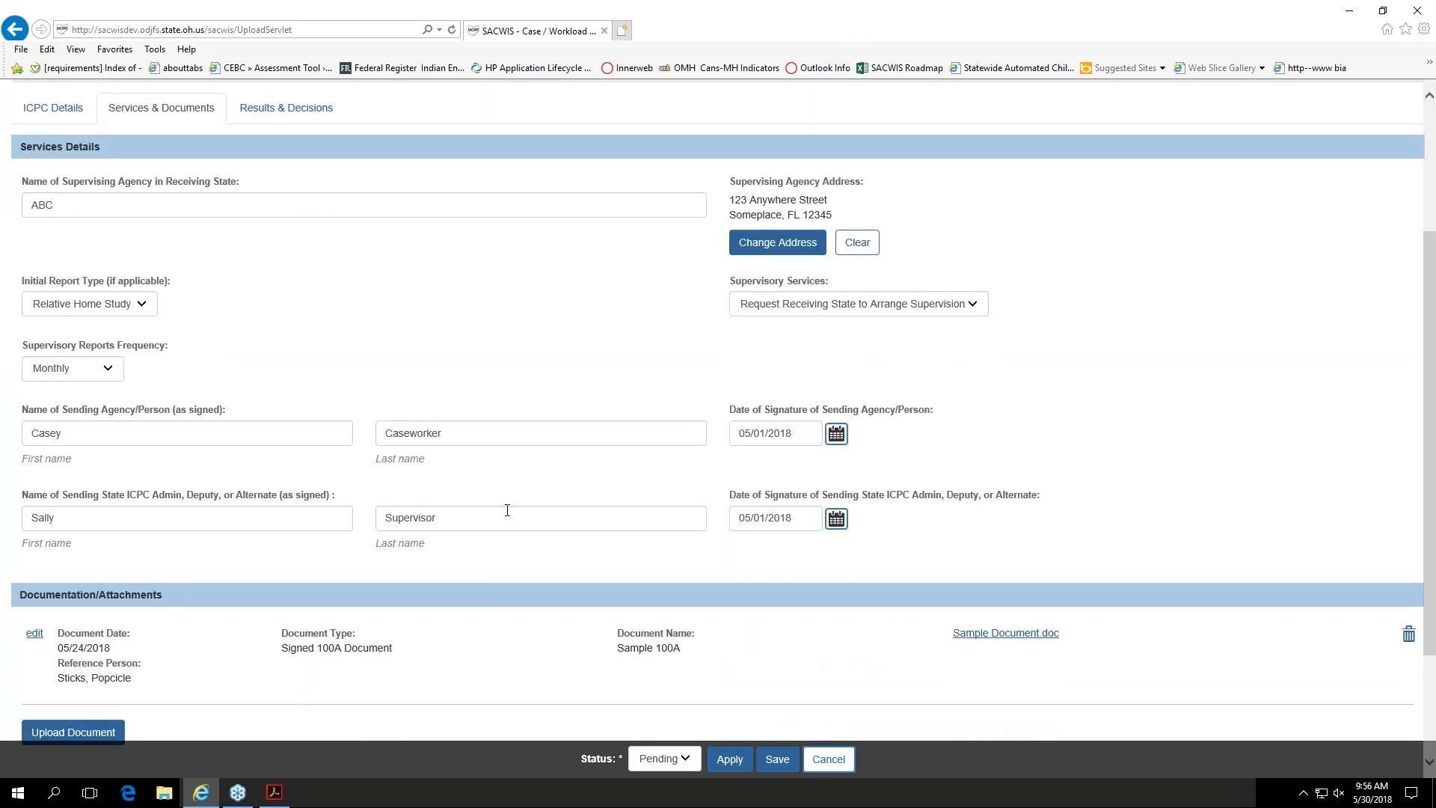
{"action": "scroll", "coordinate": [441, 344], "scroll_direction": "up", "scroll_amount": 1}
{"action": "scroll", "coordinate": [443, 347], "scroll_direction": "up", "scroll_amount": 1}
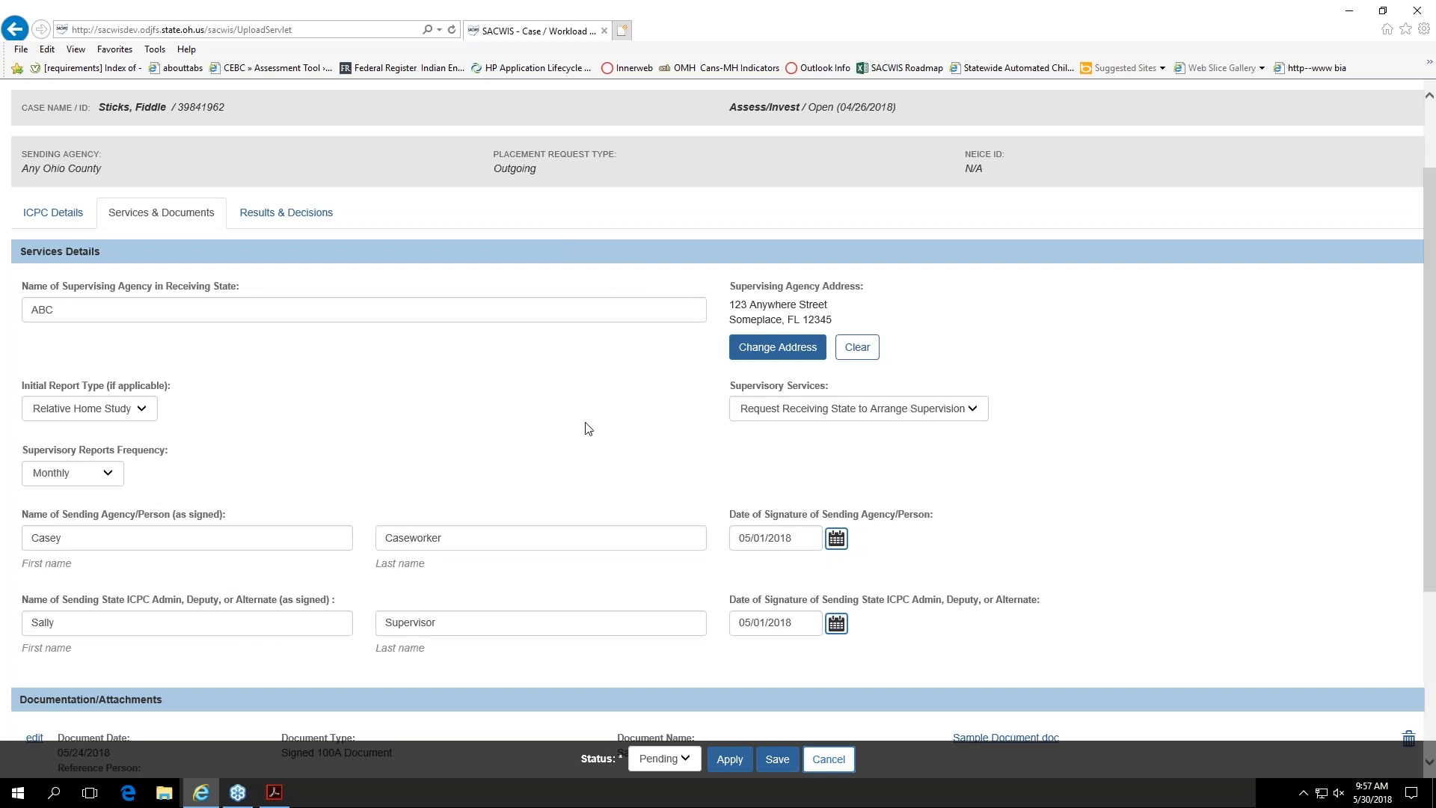
{"action": "scroll", "coordinate": [585, 422], "scroll_direction": "down", "scroll_amount": 3}
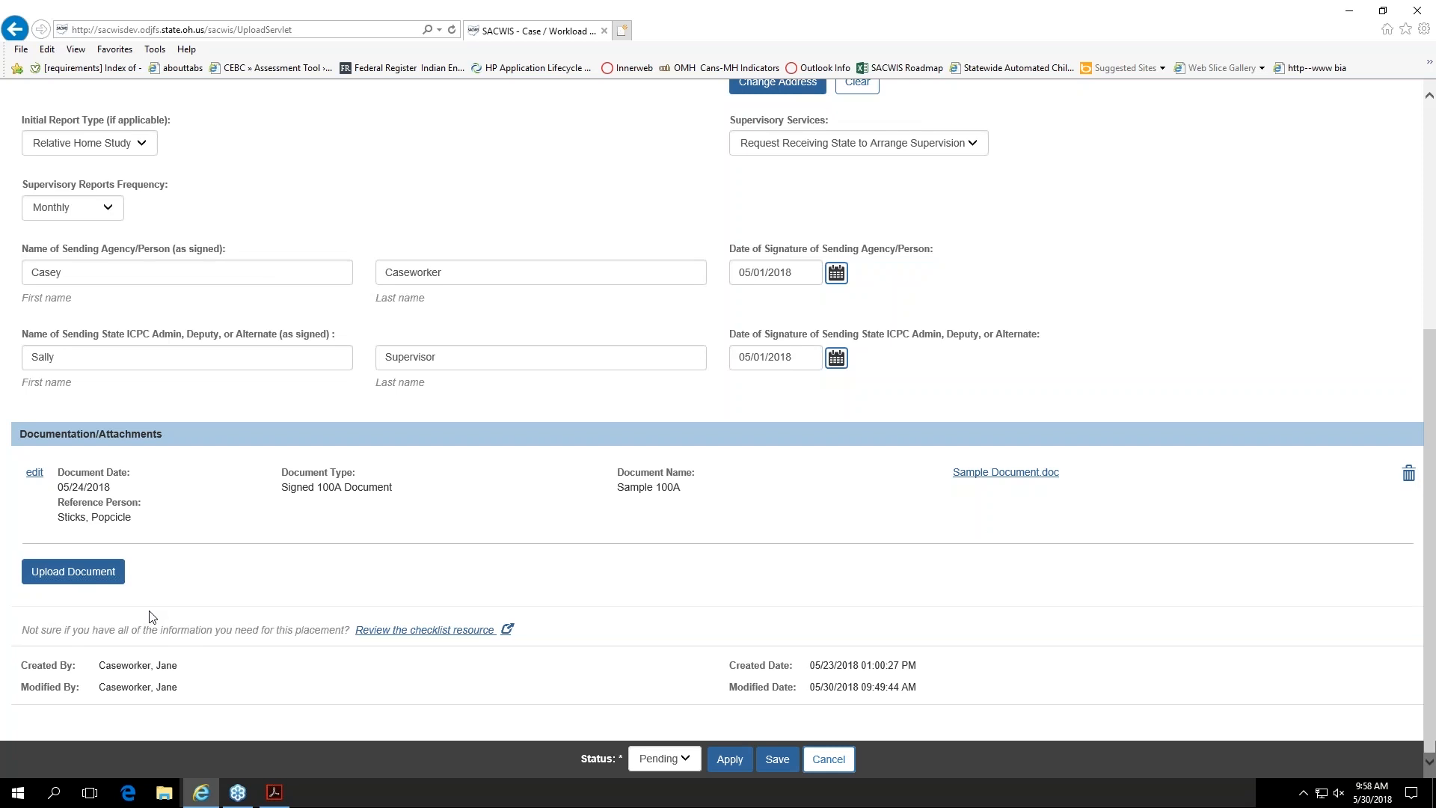
{"action": "left_click", "coordinate": [777, 759]}
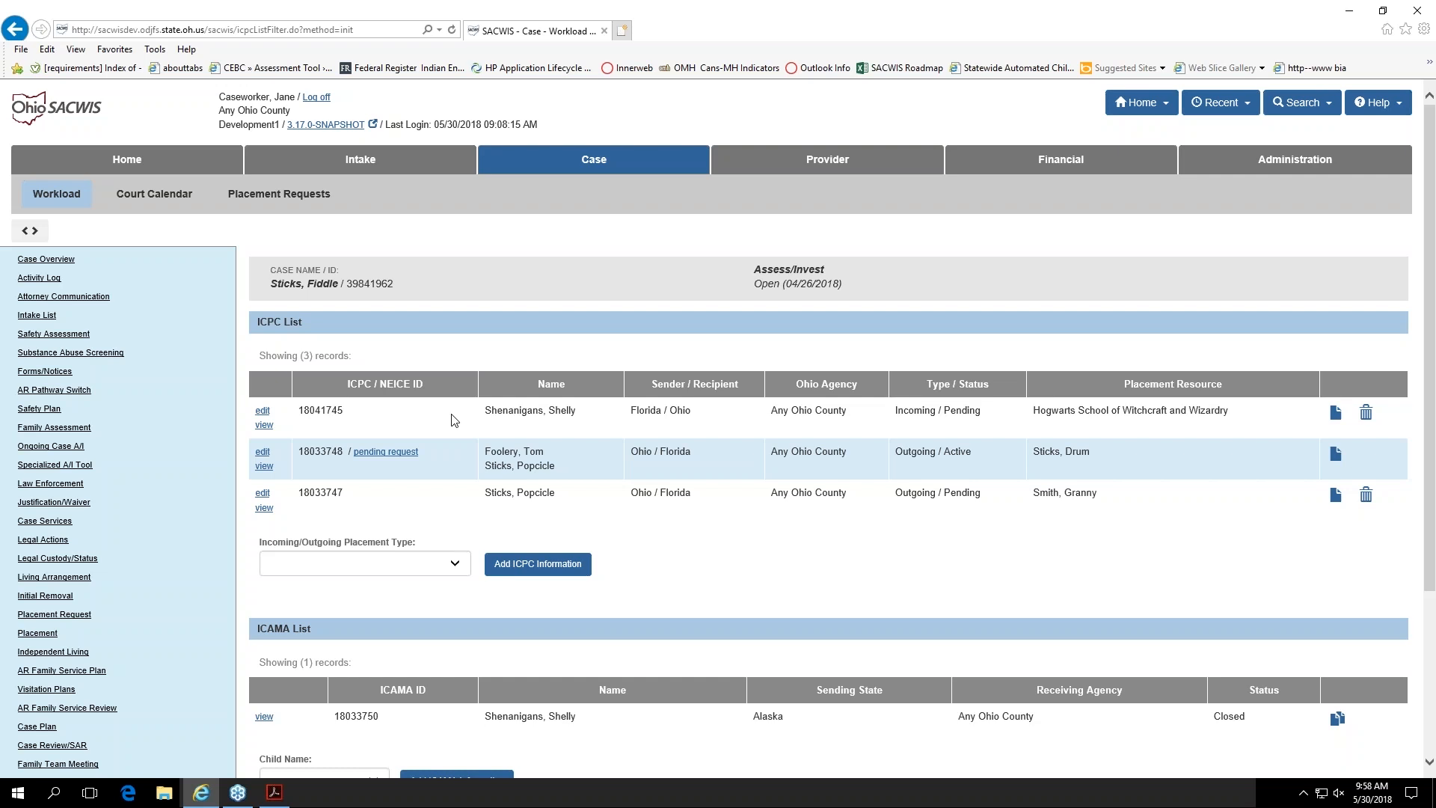
Step: Open the pending NEICE request of the active outgoing ICPC record and edit its pending Placement Request communication
{"action": "left_click", "coordinate": [394, 459]}
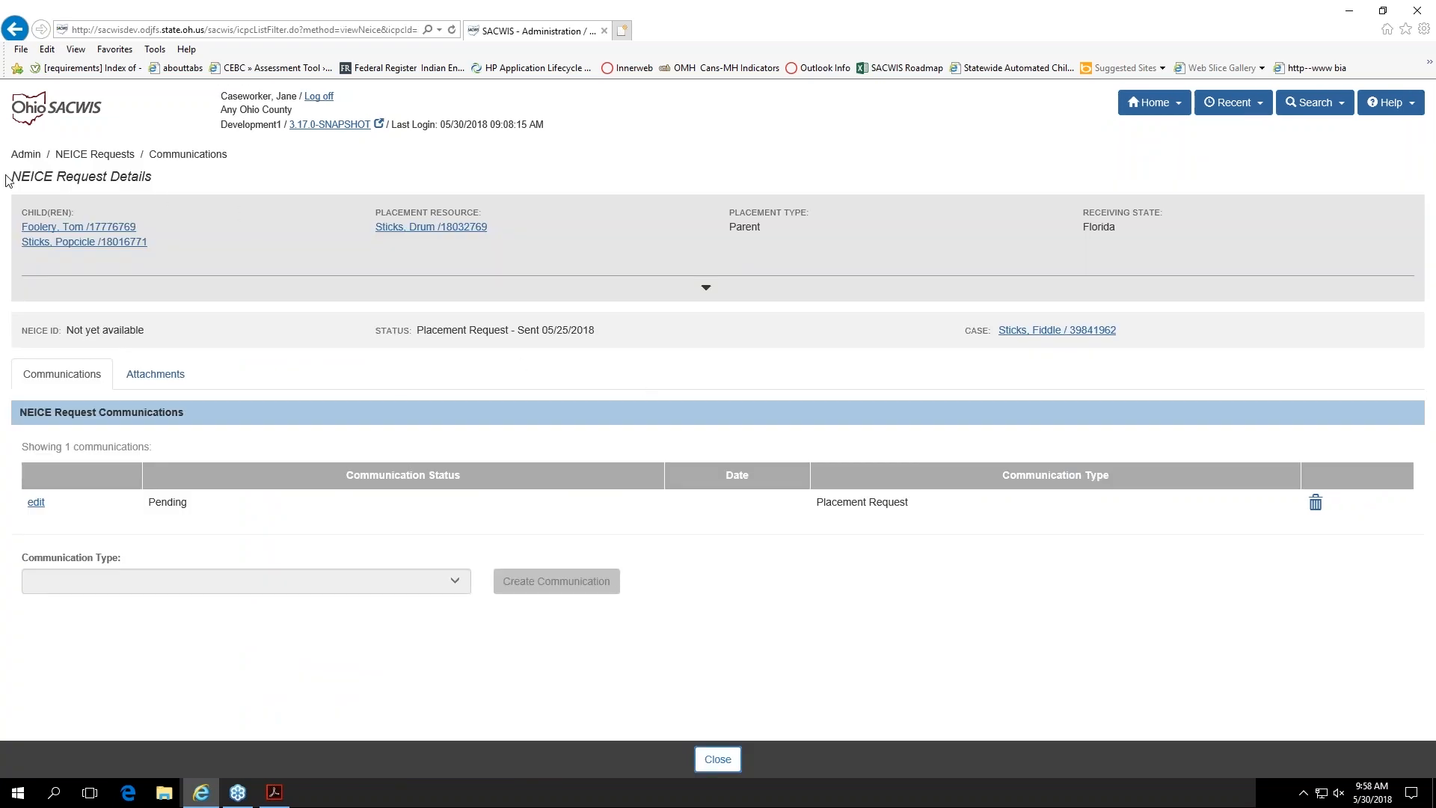
{"action": "left_click_drag", "start_coordinate": [6, 175], "coordinate": [152, 180]}
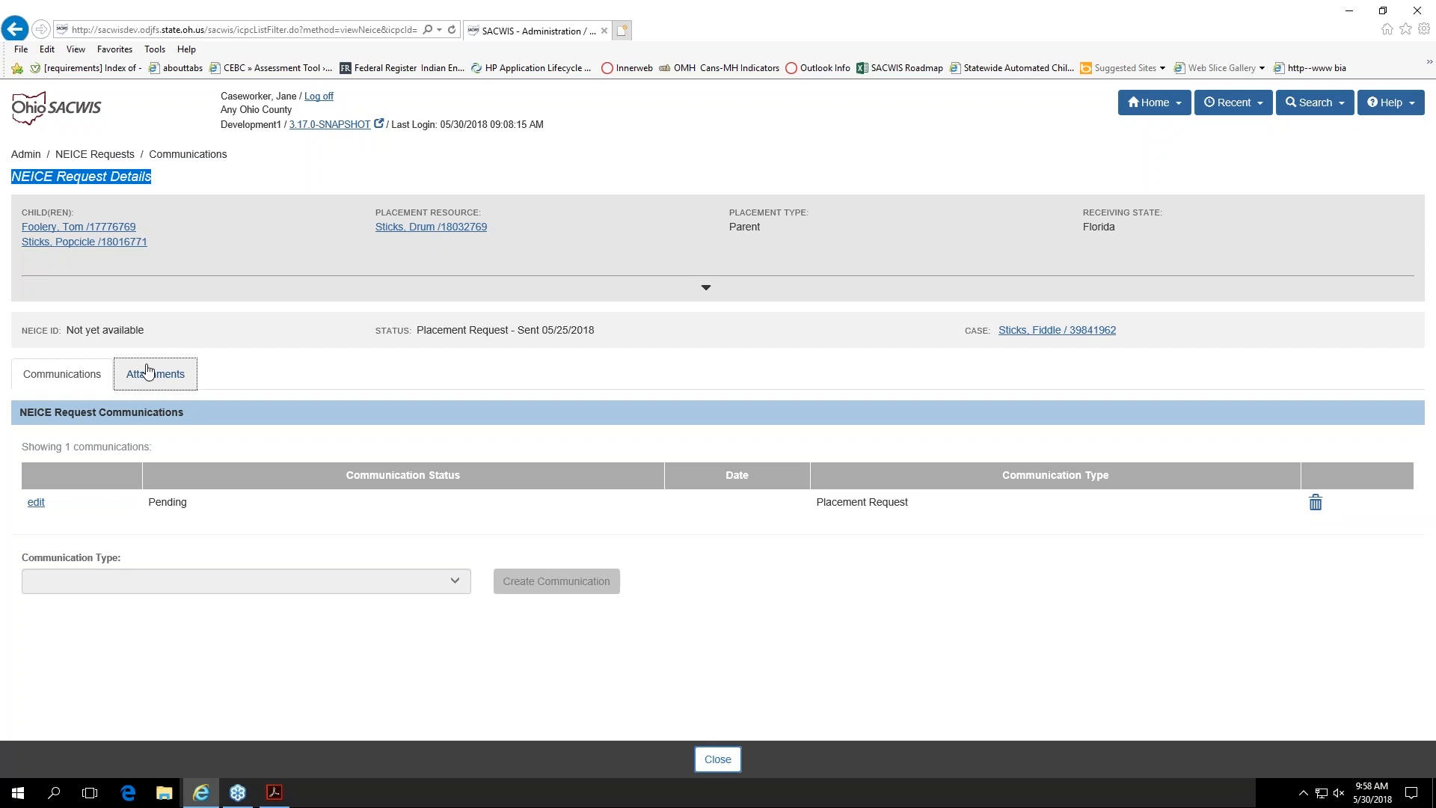
{"action": "left_click", "coordinate": [36, 501]}
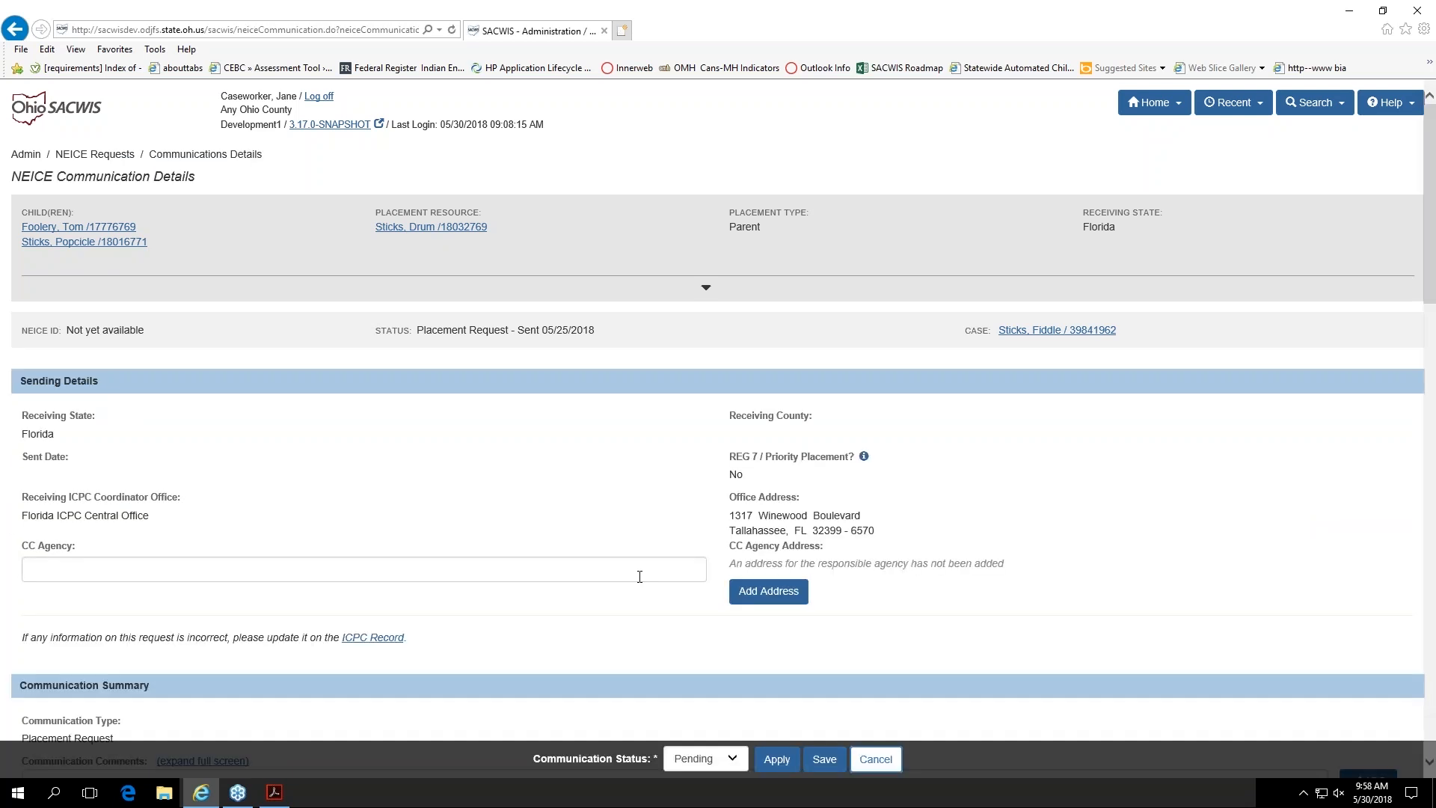
Step: Examine the communication's sending details, identifying data, services detail and linked attachments
{"action": "scroll", "coordinate": [640, 576], "scroll_direction": "down", "scroll_amount": 8}
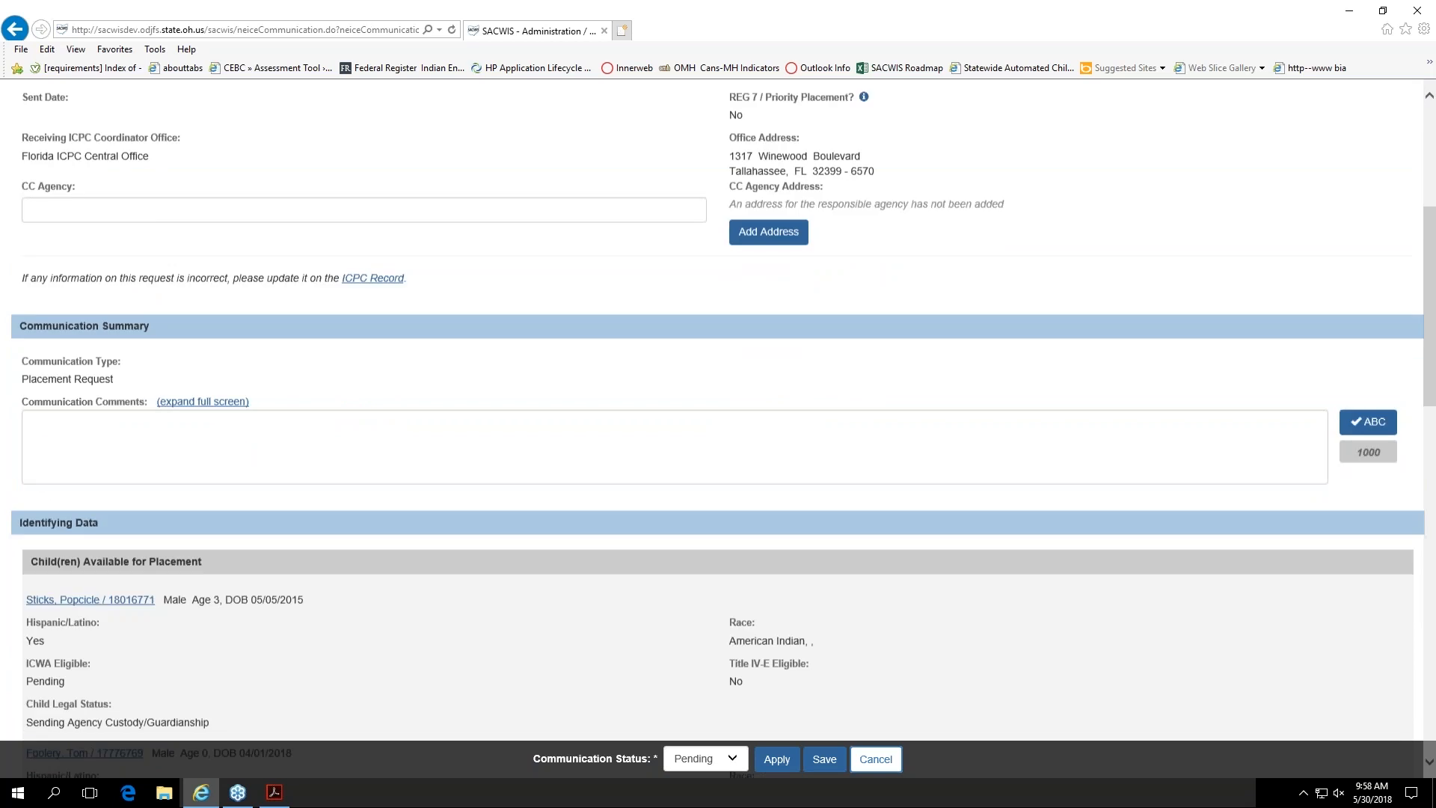
{"action": "scroll", "coordinate": [718, 429], "scroll_direction": "down", "scroll_amount": 7}
{"action": "scroll", "coordinate": [718, 428], "scroll_direction": "up", "scroll_amount": 10}
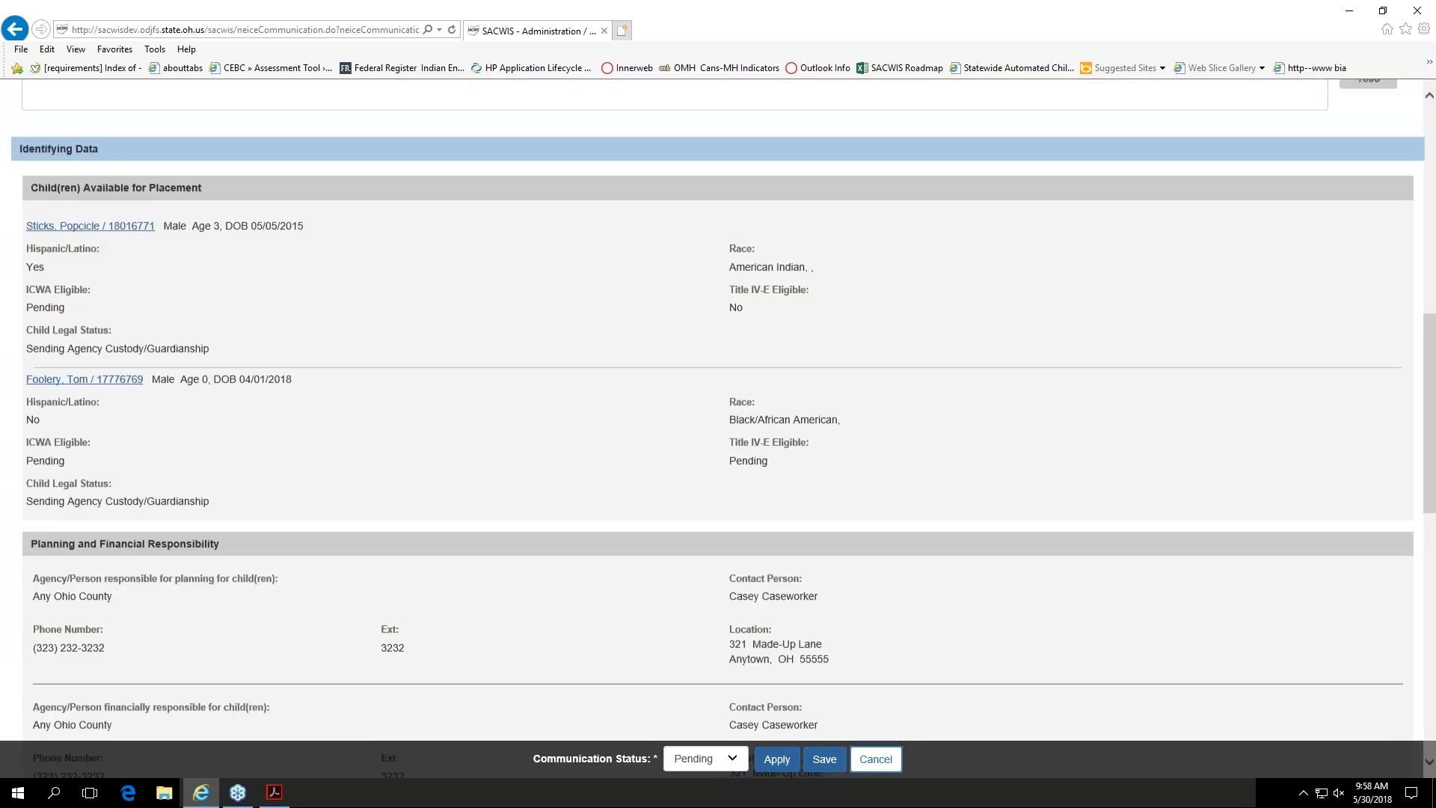
{"action": "scroll", "coordinate": [636, 577], "scroll_direction": "up", "scroll_amount": 4}
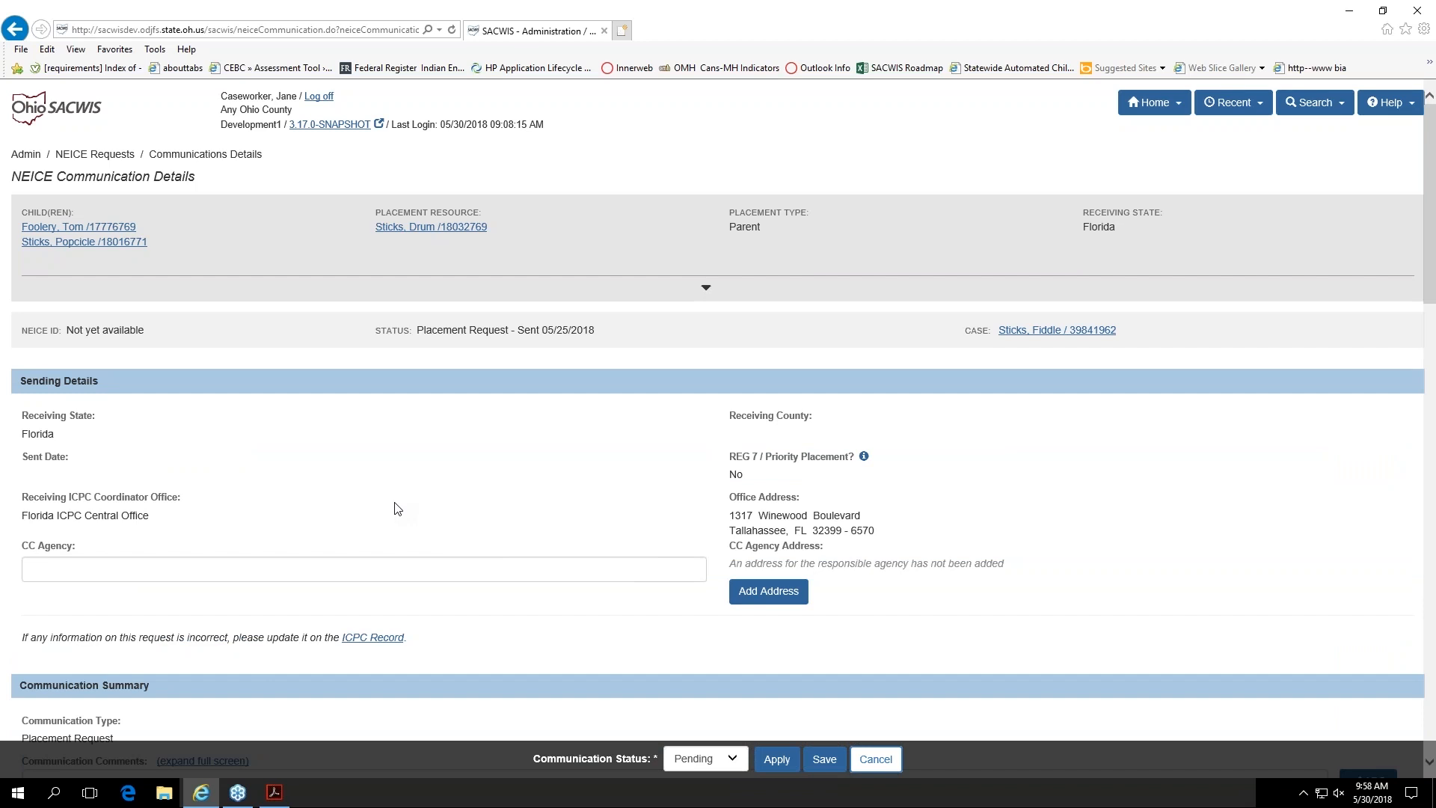
{"action": "scroll", "coordinate": [397, 508], "scroll_direction": "down", "scroll_amount": 12}
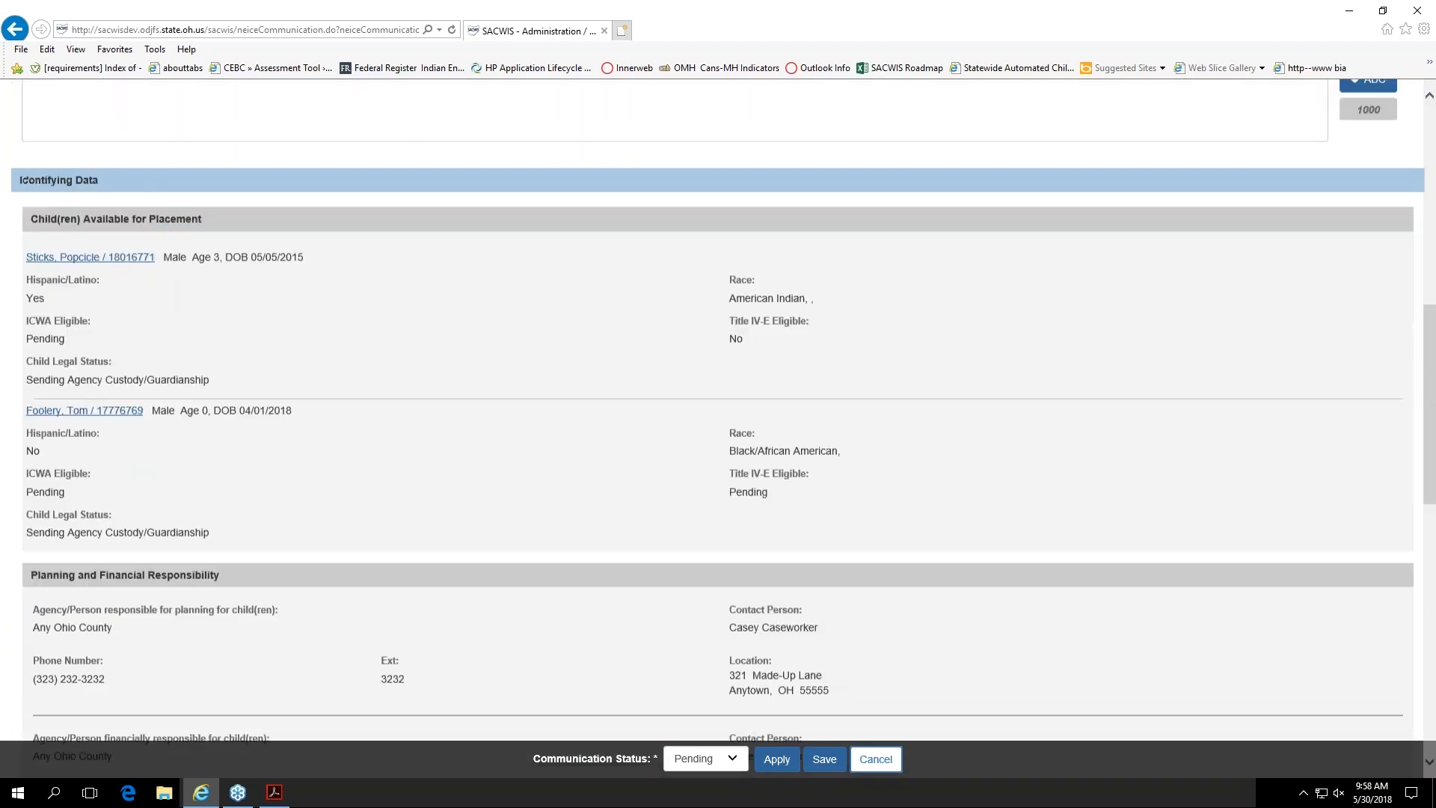
{"action": "scroll", "coordinate": [349, 512], "scroll_direction": "down", "scroll_amount": 8}
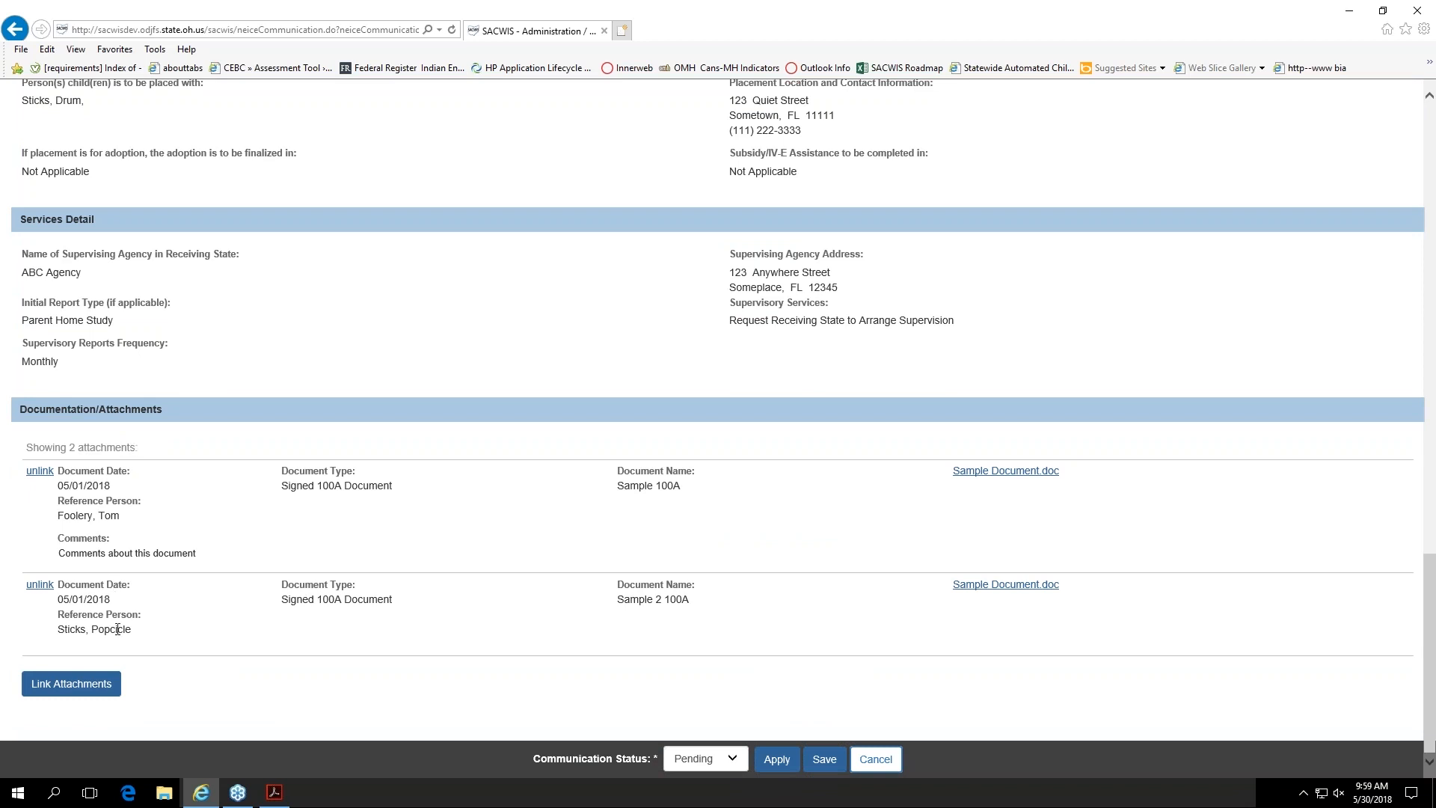
Step: Check which documents are available to link to the Placement Request communication, and return to its details
{"action": "left_click", "coordinate": [91, 690]}
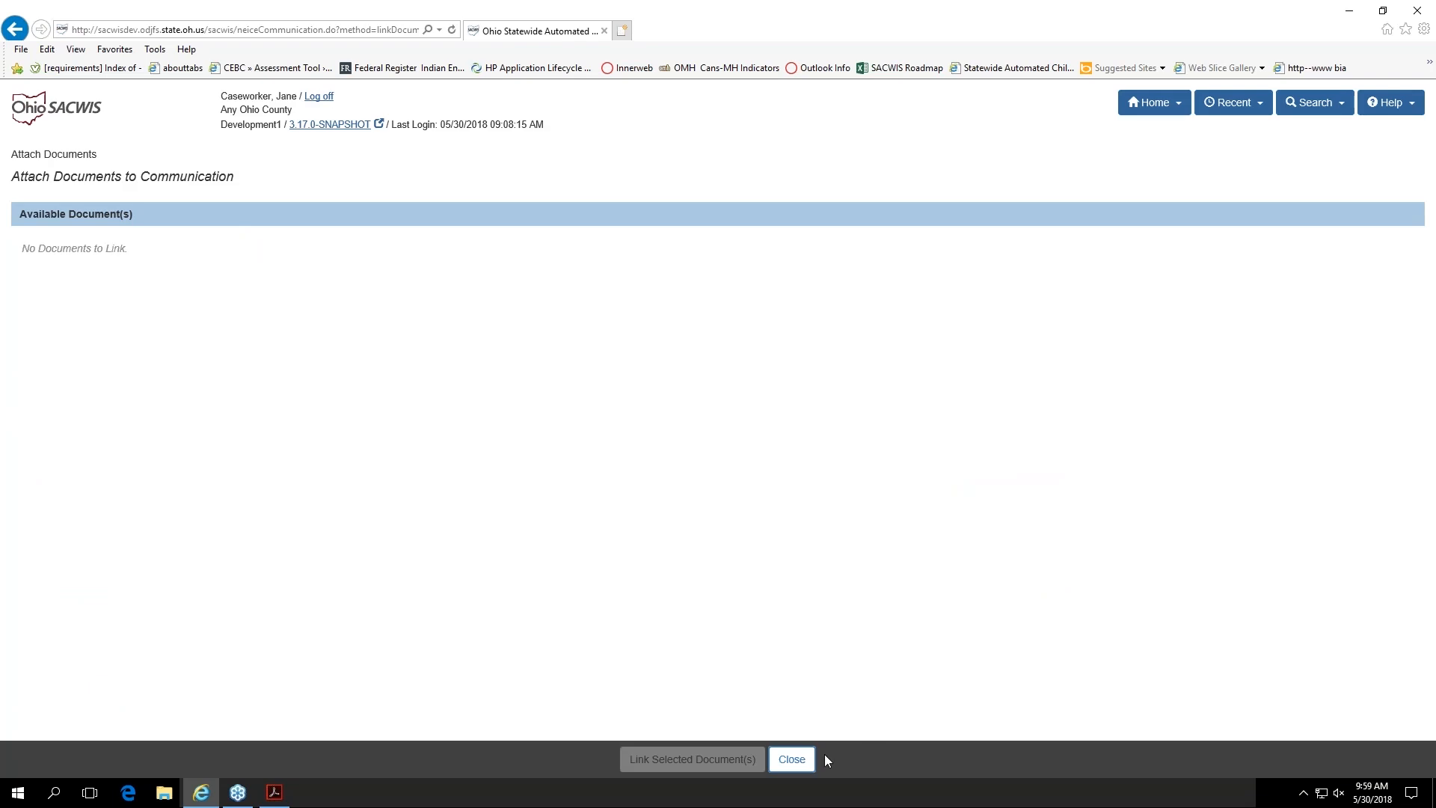
{"action": "left_click", "coordinate": [791, 759]}
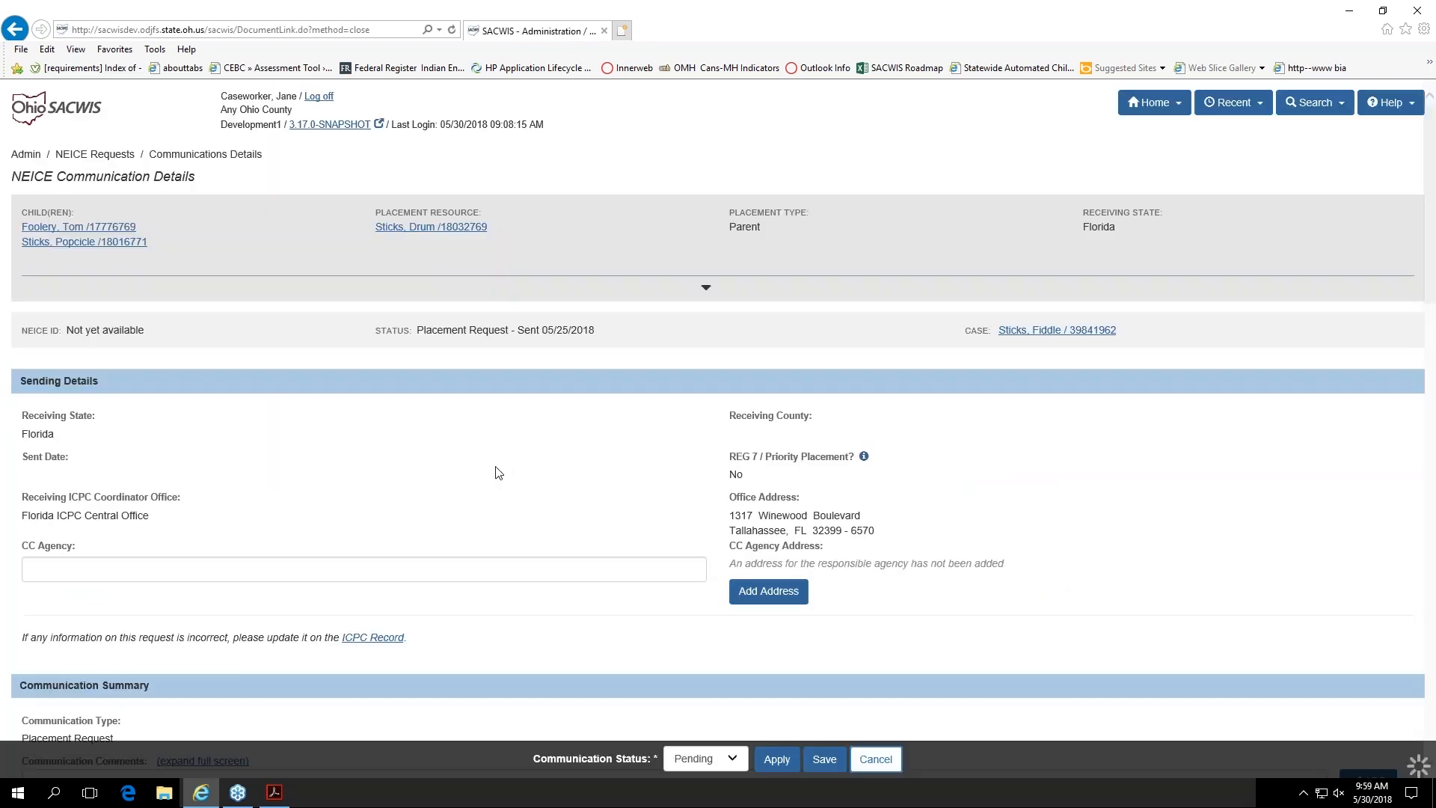
{"action": "scroll", "coordinate": [797, 711], "scroll_direction": "down", "scroll_amount": 4}
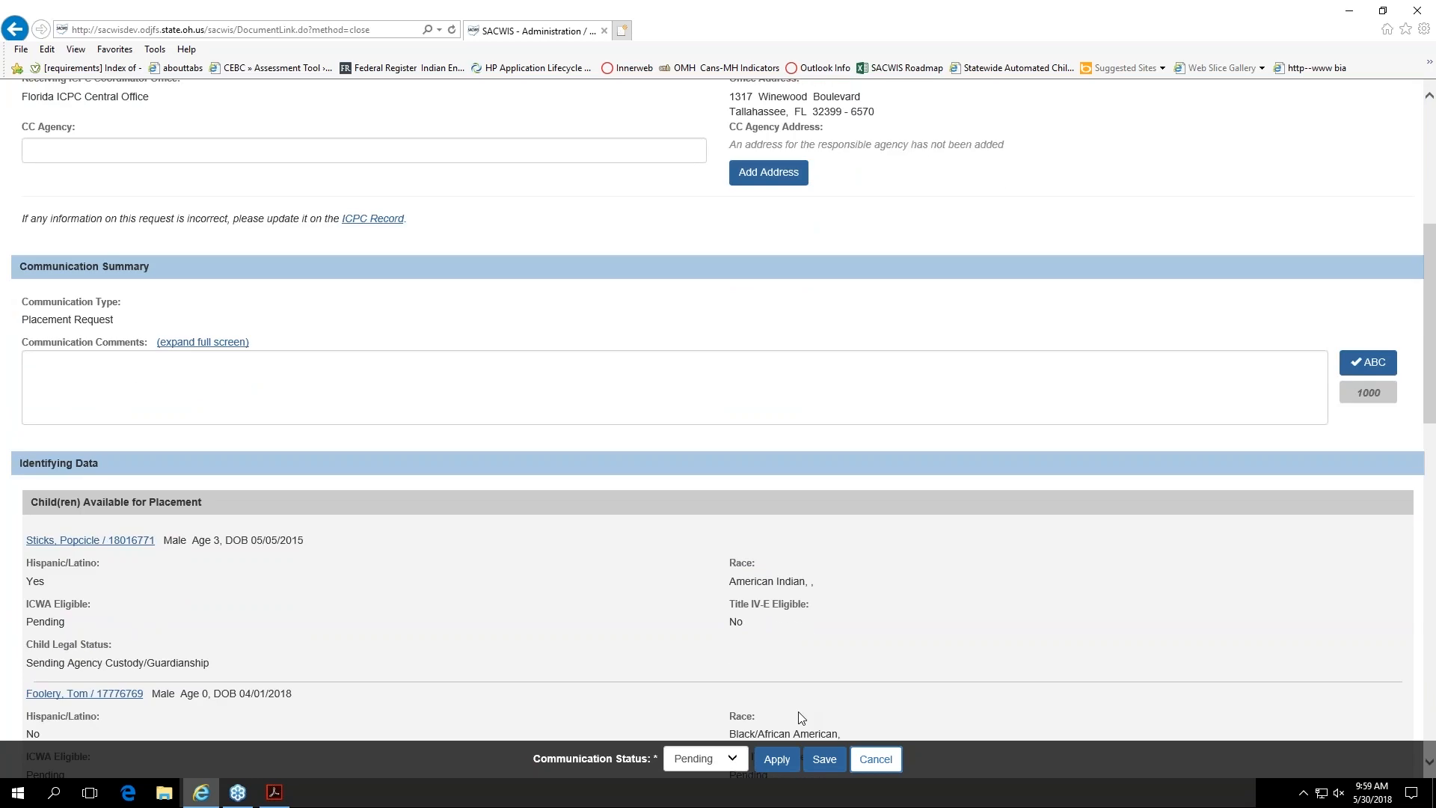
Step: Leave the communication without saving and close the NEICE request to return to the case's ICPC list
{"action": "left_click", "coordinate": [876, 760]}
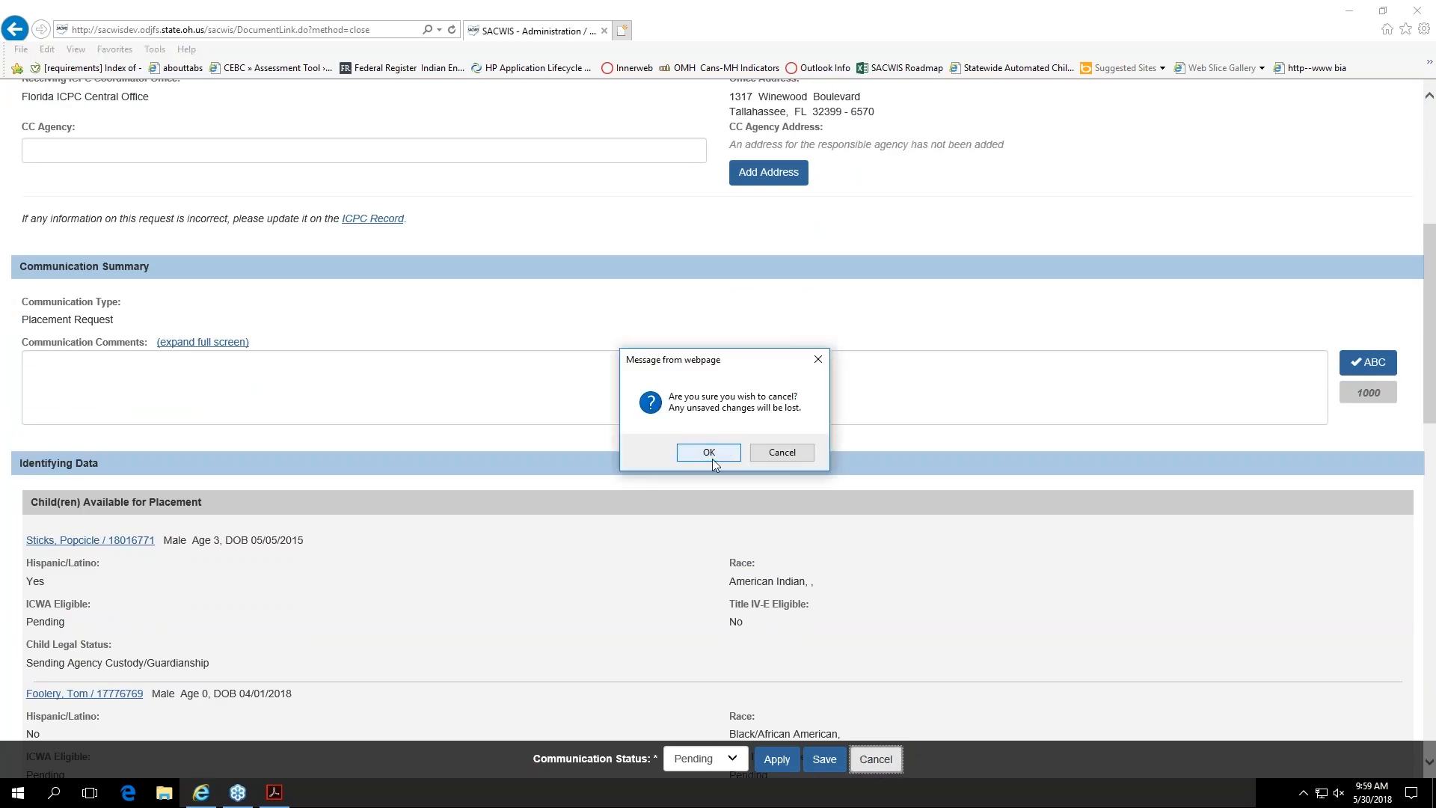
{"action": "left_click", "coordinate": [712, 459]}
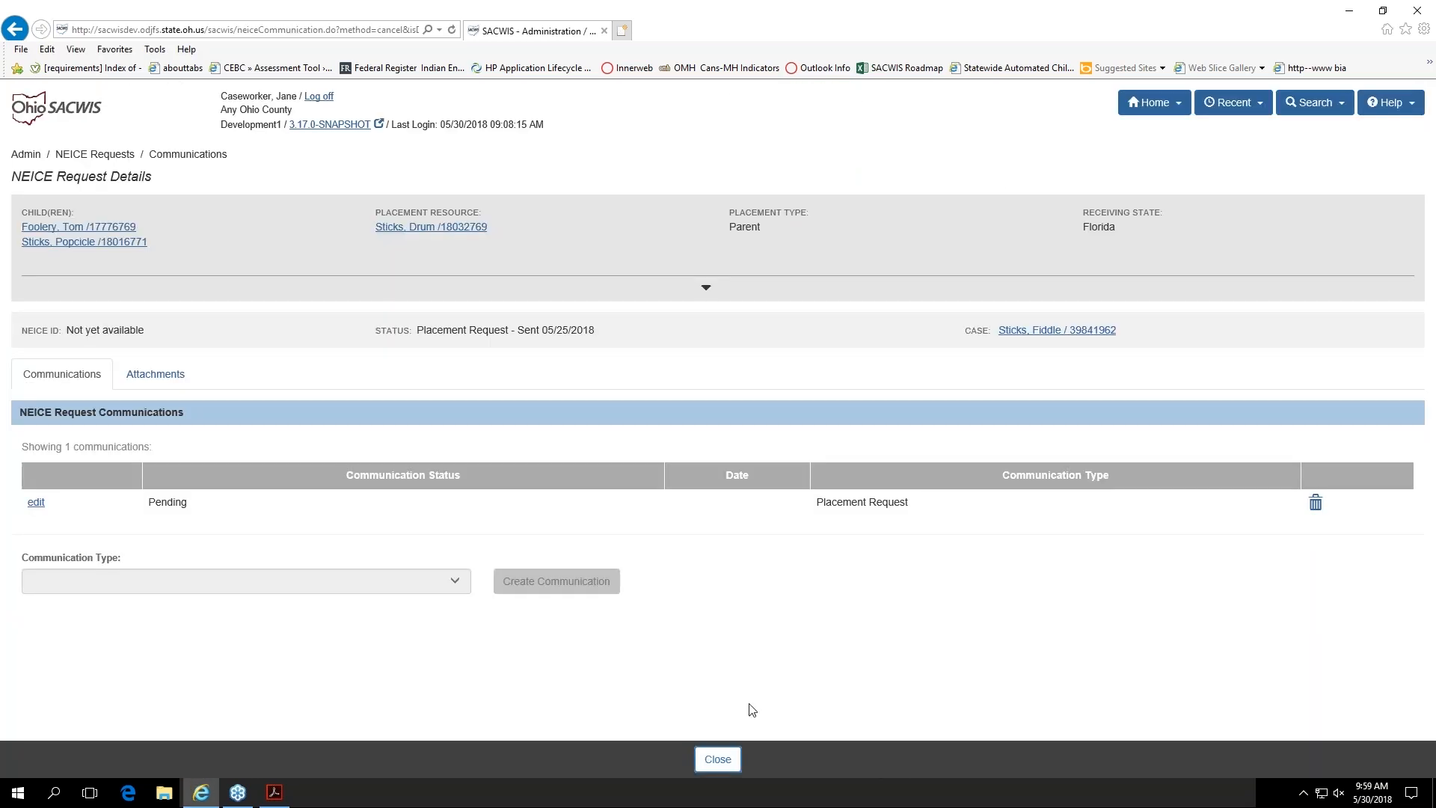
{"action": "left_click", "coordinate": [733, 760]}
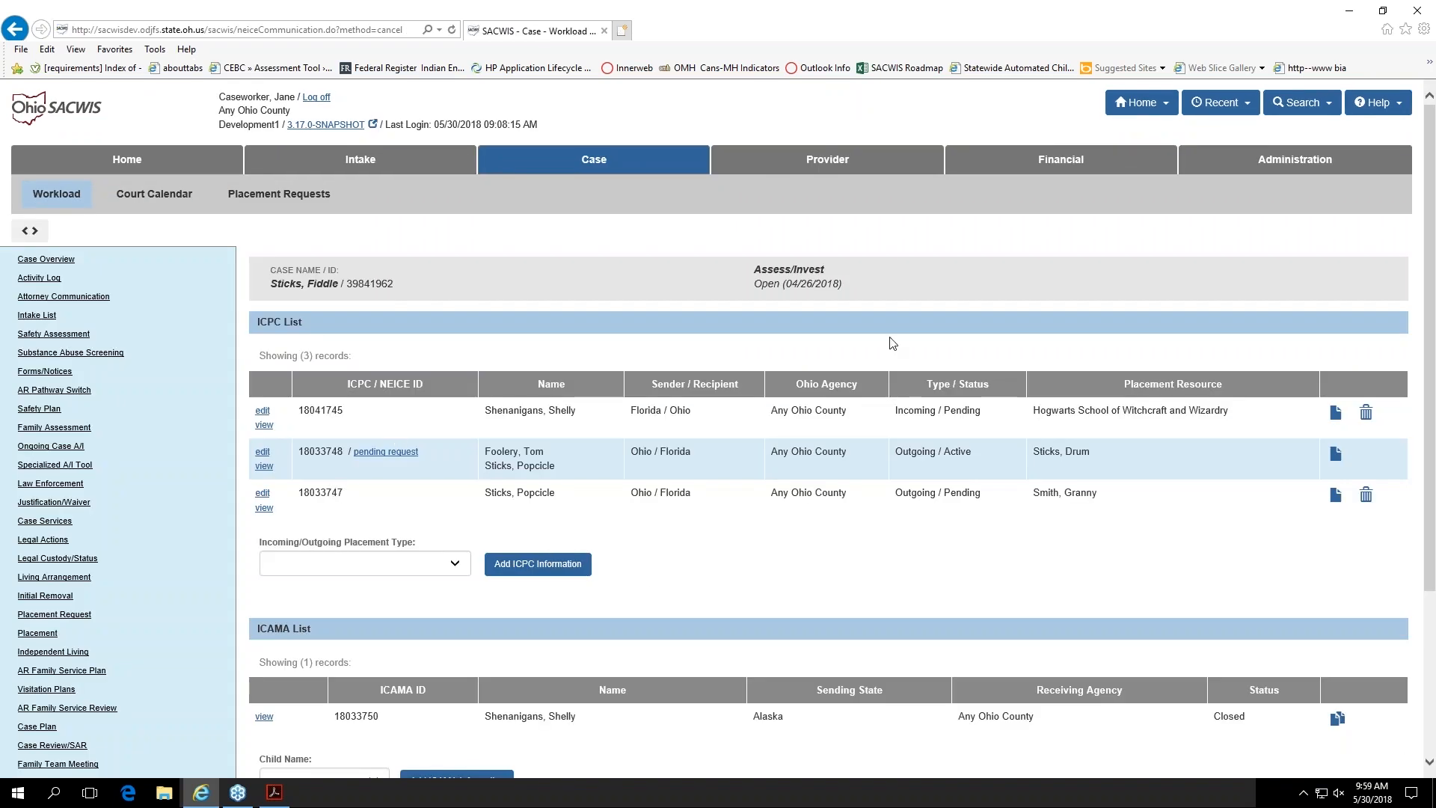
Step: Go to the Administration area
{"action": "left_click", "coordinate": [1275, 172]}
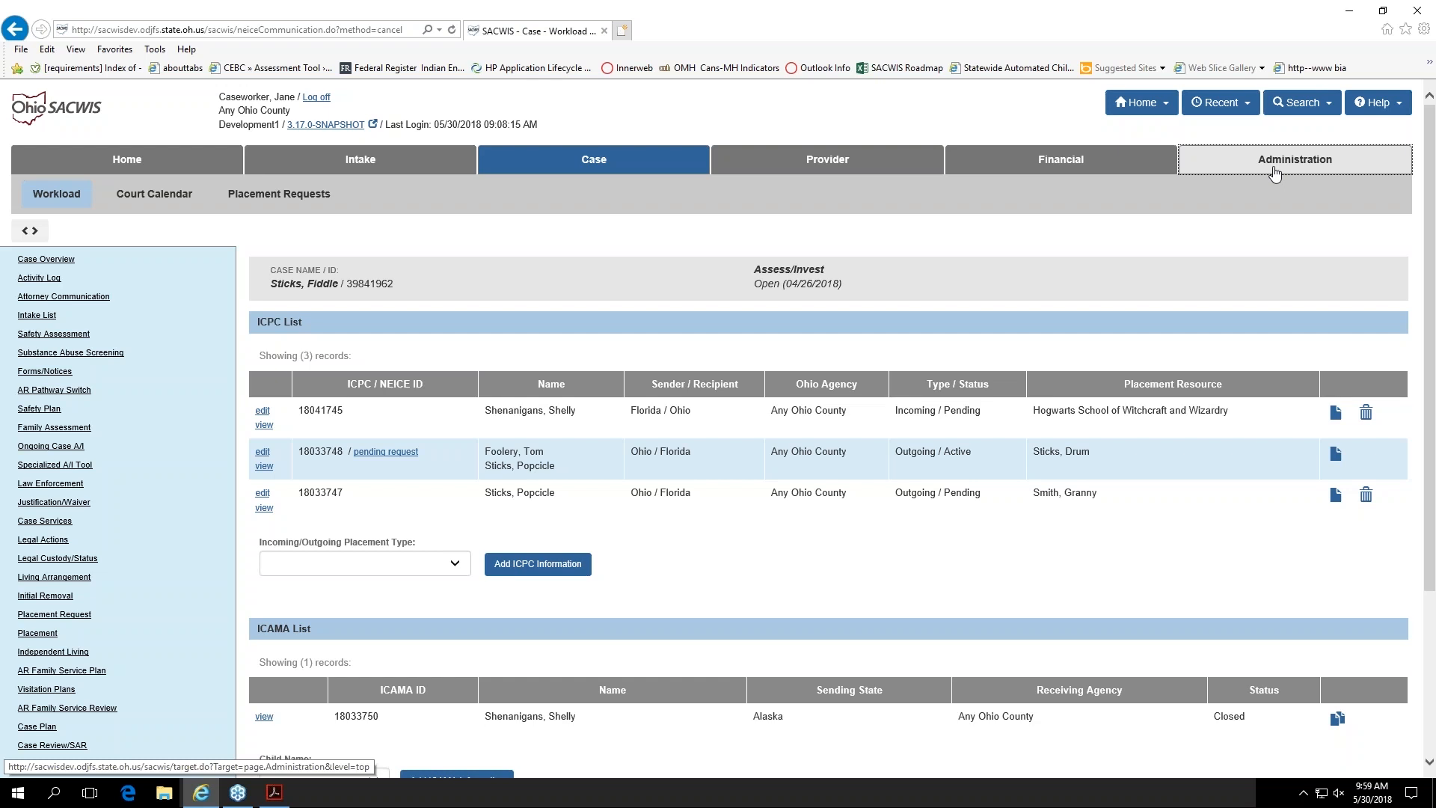
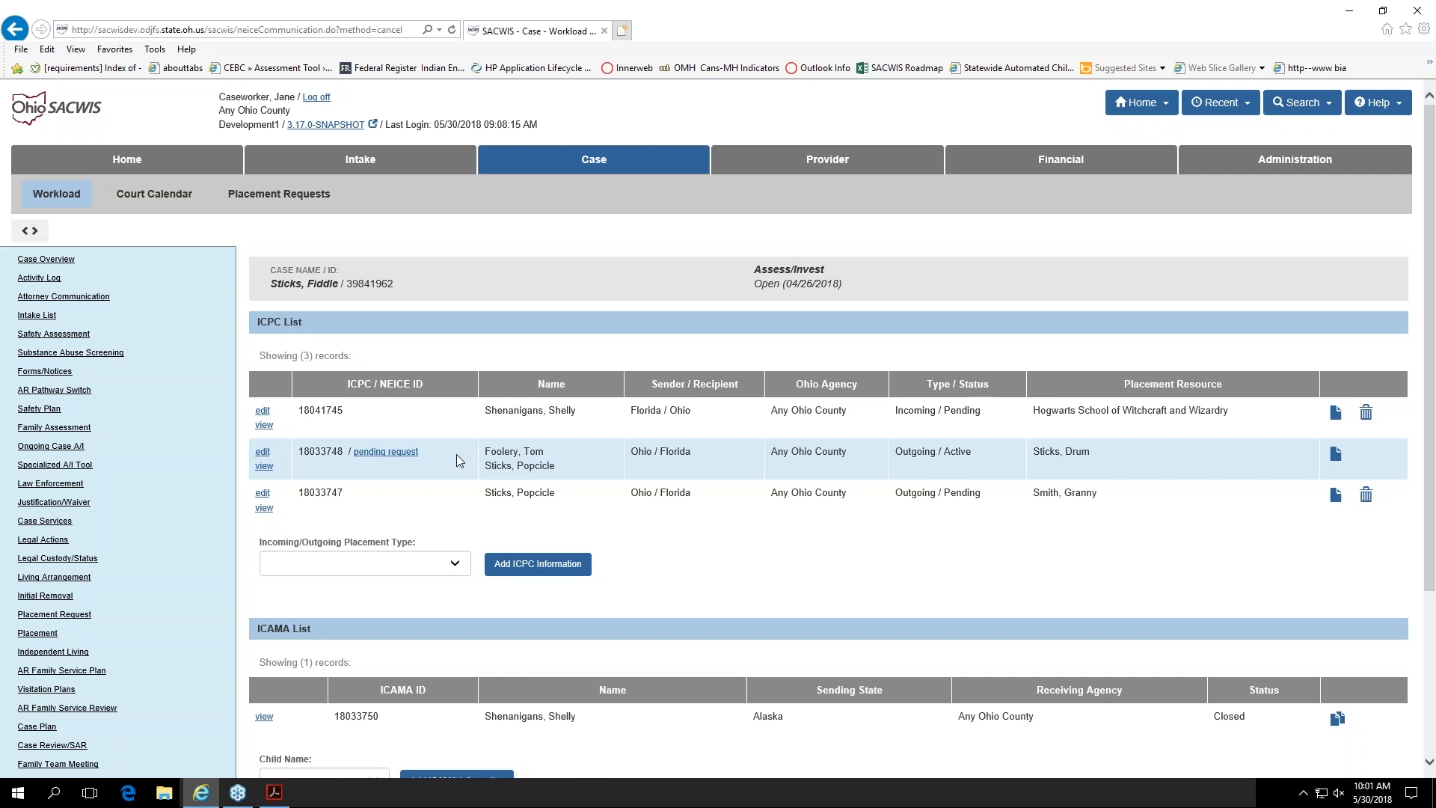
Step: Open the pending outgoing Ohio-to-Florida ICPC record for editing and look over its sending details and identifying data
{"action": "left_click", "coordinate": [263, 493]}
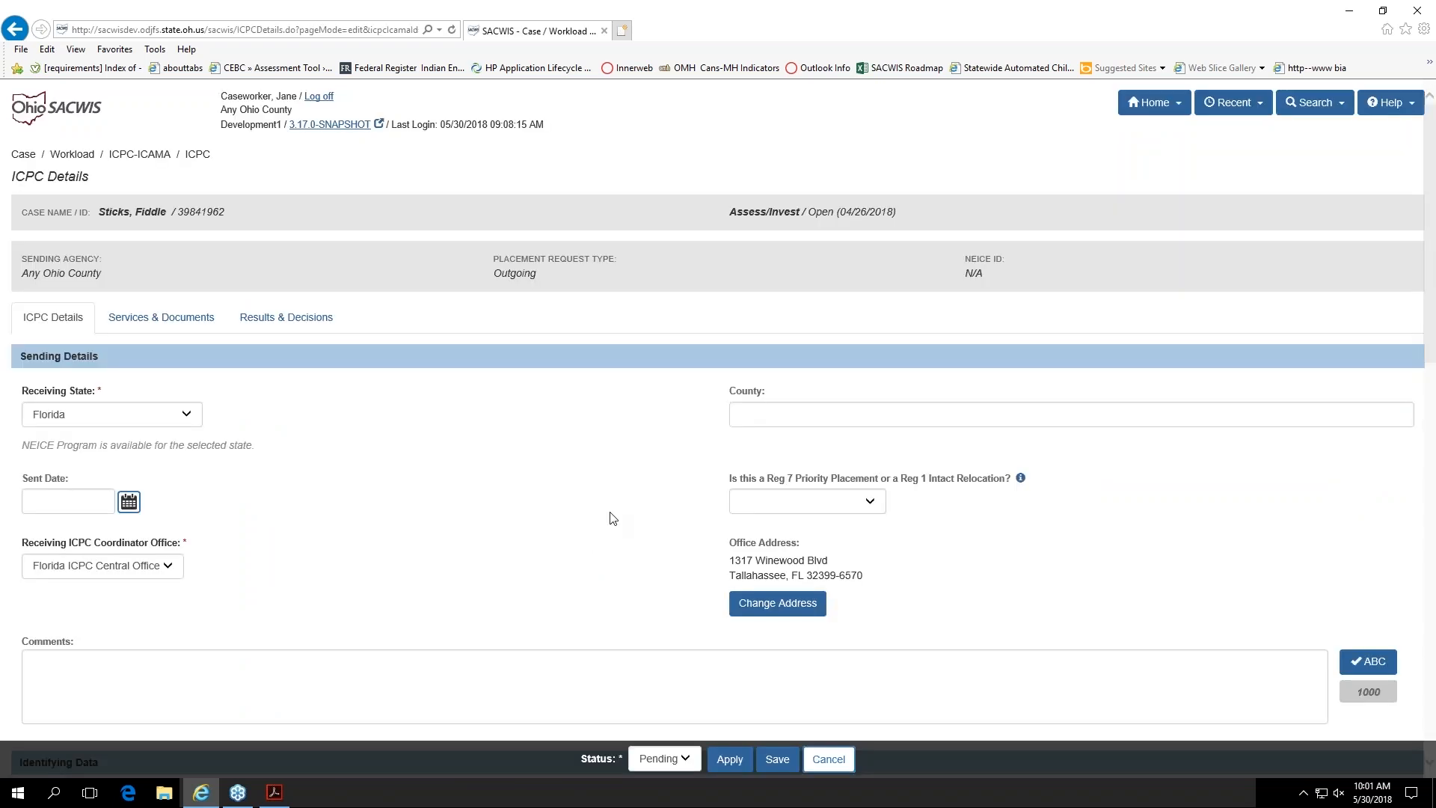
{"action": "scroll", "coordinate": [609, 513], "scroll_direction": "down", "scroll_amount": 3}
{"action": "scroll", "coordinate": [612, 510], "scroll_direction": "down", "scroll_amount": 4}
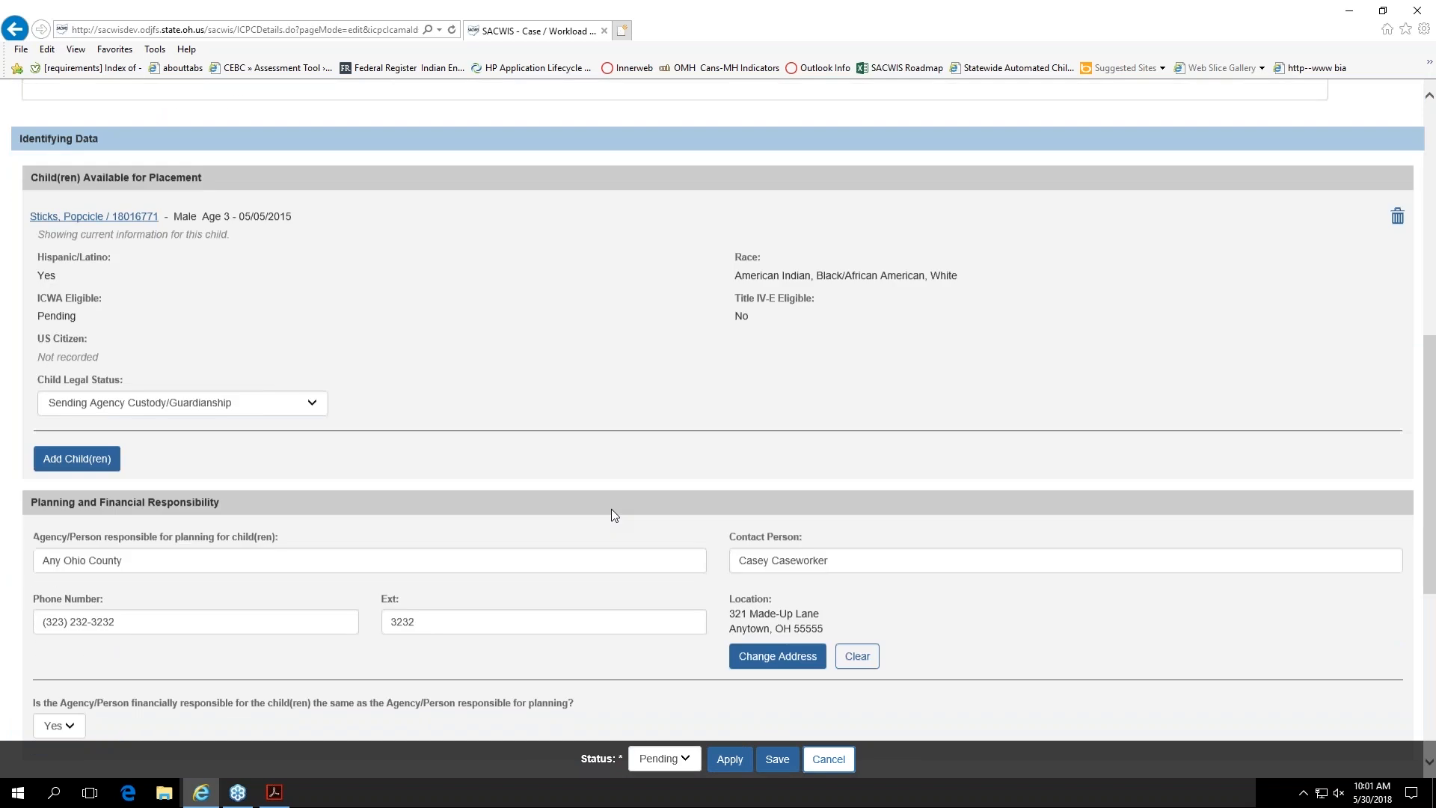
{"action": "scroll", "coordinate": [612, 510], "scroll_direction": "up", "scroll_amount": 6}
Step: Review the record's services details, sending signatures, attached documents and the note about the placement checklist resource
{"action": "left_click", "coordinate": [162, 317]}
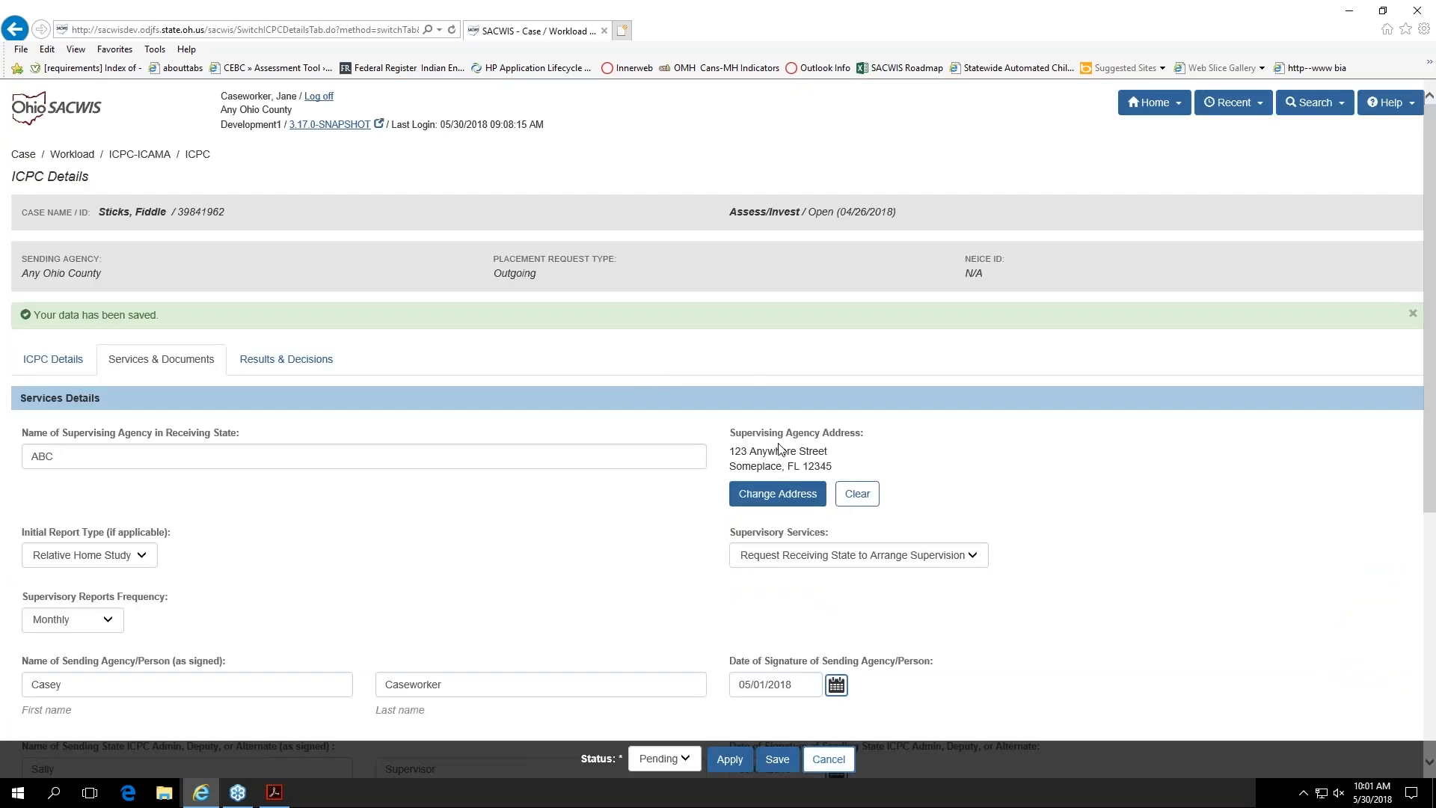
{"action": "scroll", "coordinate": [1144, 557], "scroll_direction": "down", "scroll_amount": 5}
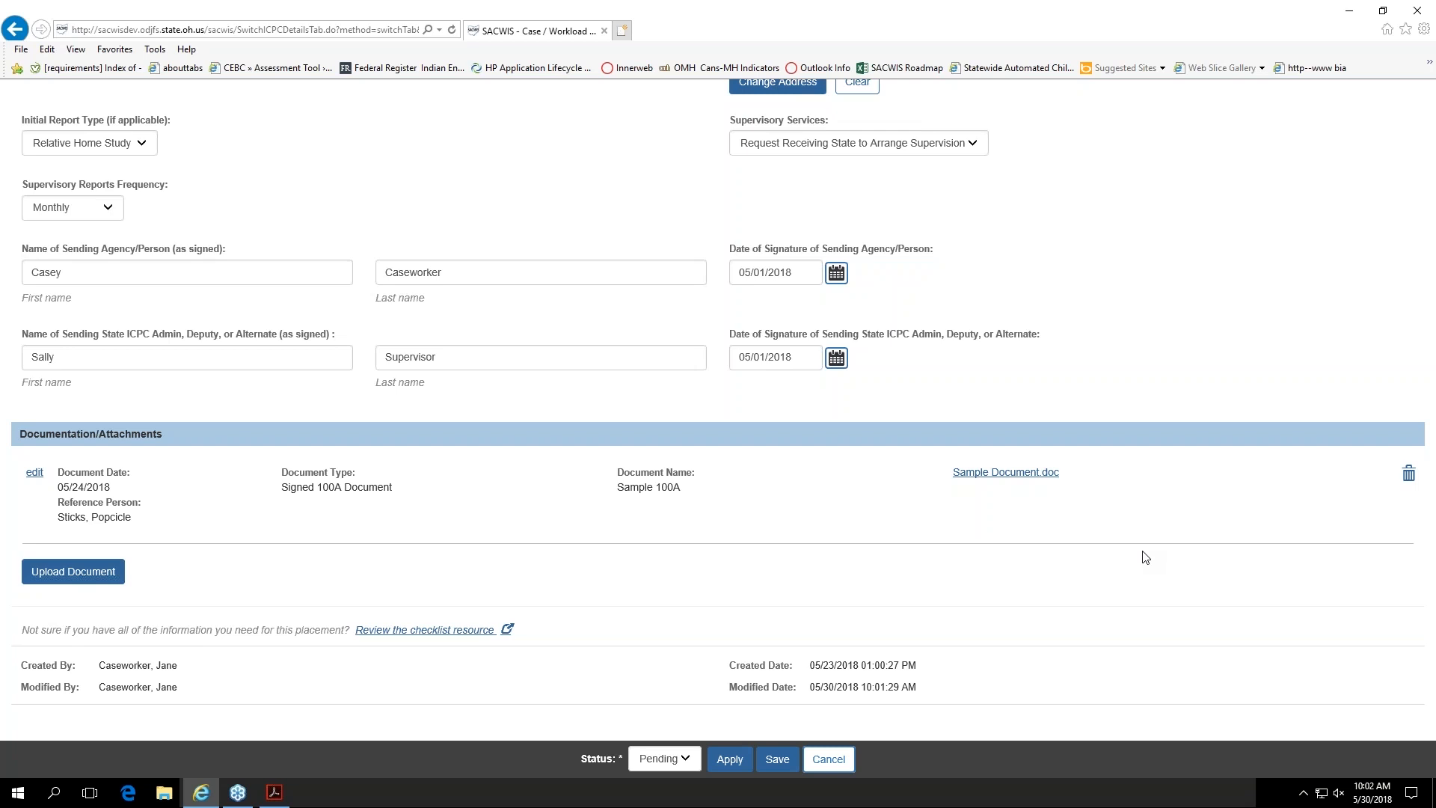
{"action": "left_click_drag", "start_coordinate": [22, 632], "coordinate": [343, 637]}
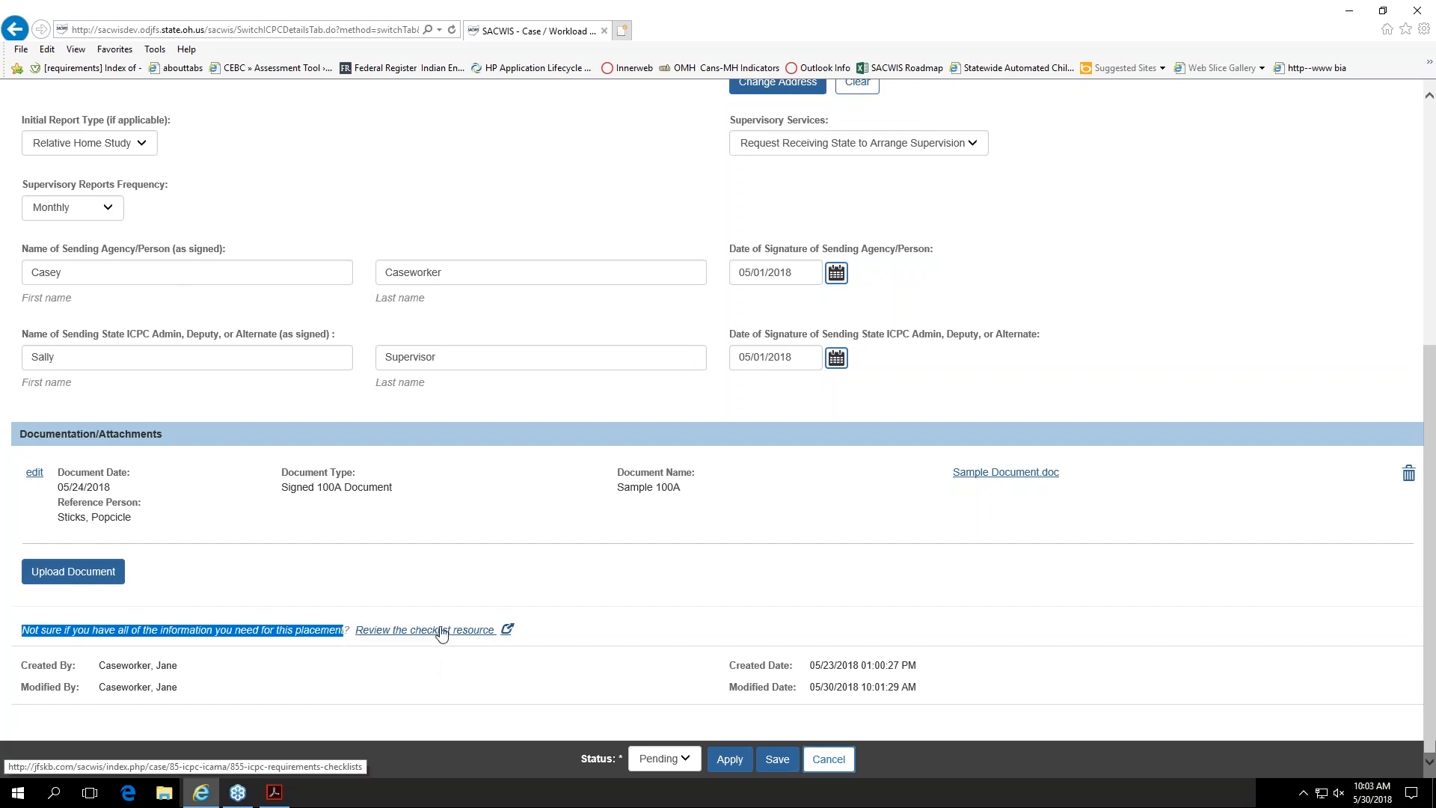
{"action": "left_click", "coordinate": [570, 636]}
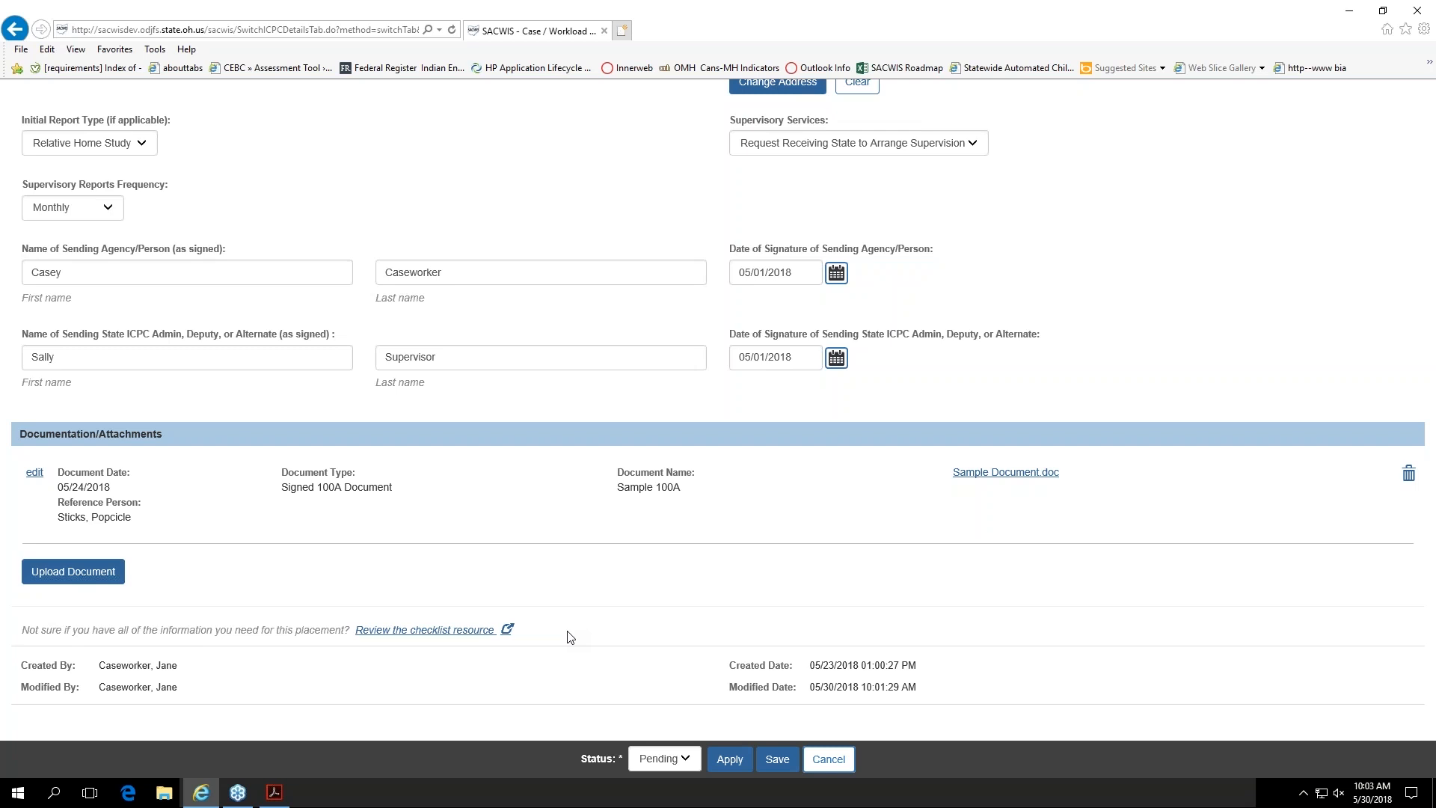
{"action": "scroll", "coordinate": [571, 638], "scroll_direction": "up", "scroll_amount": 5}
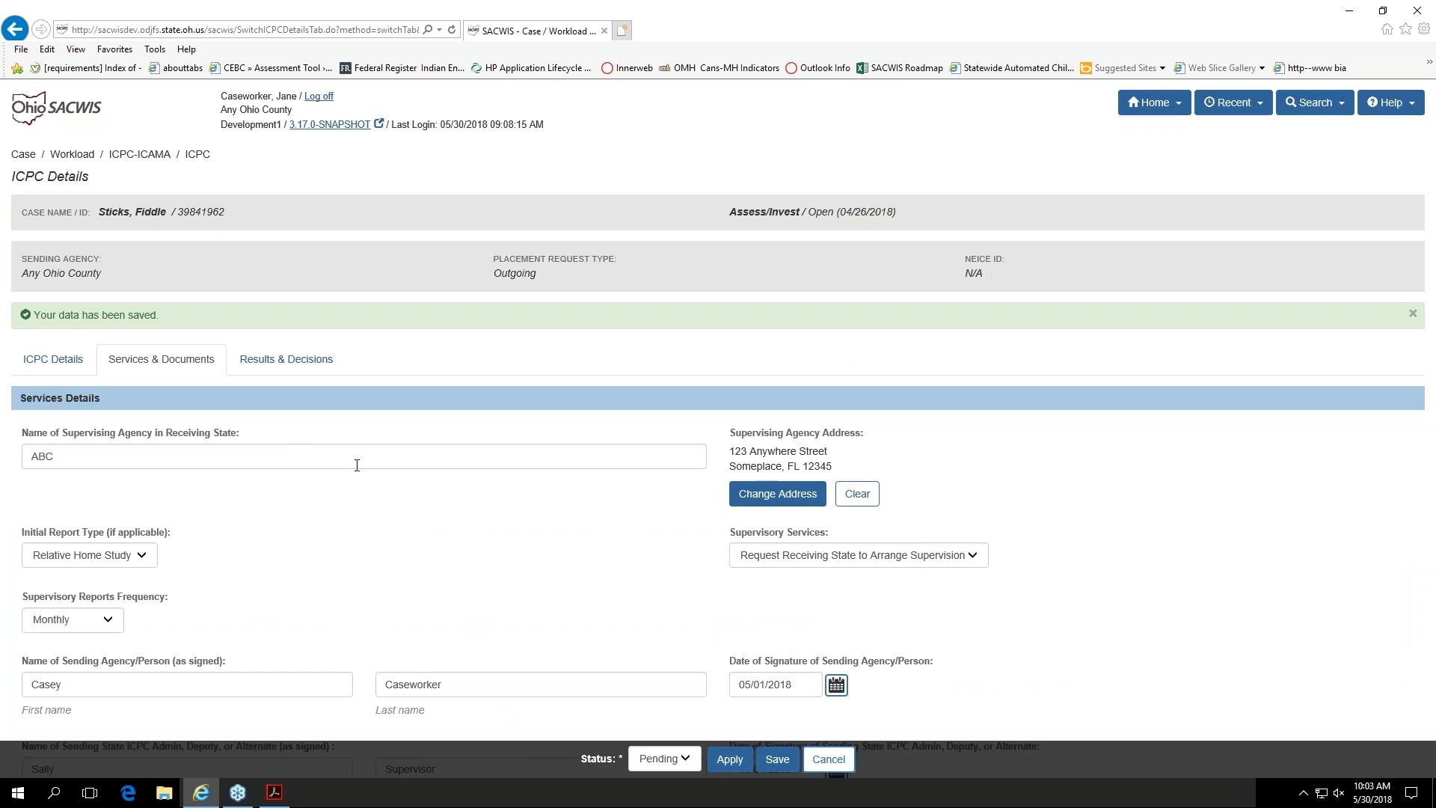
{"action": "scroll", "coordinate": [363, 489], "scroll_direction": "down", "scroll_amount": 3}
{"action": "scroll", "coordinate": [365, 491], "scroll_direction": "down", "scroll_amount": 3}
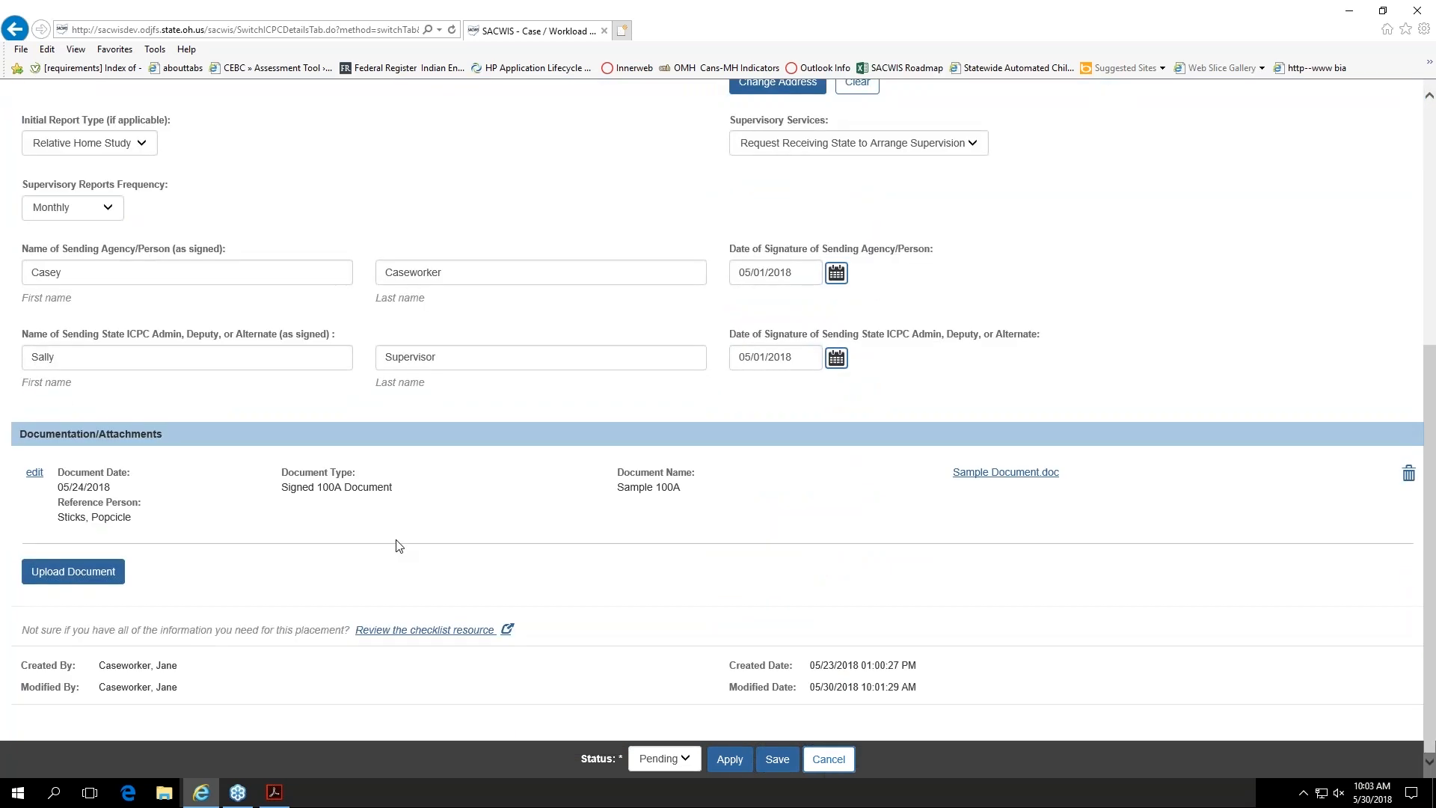
Step: Try to set the ICPC record's status to Active
{"action": "left_click", "coordinate": [686, 758]}
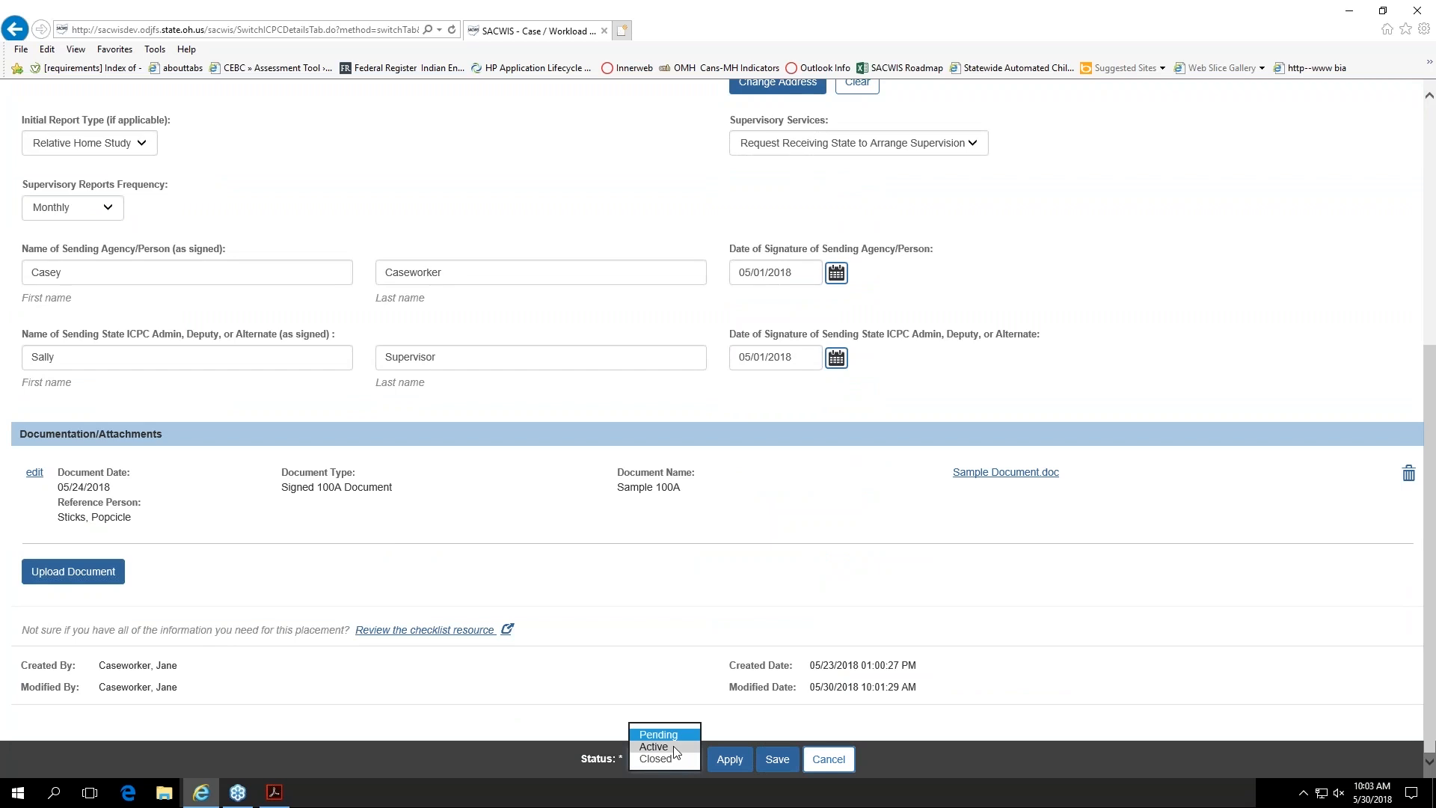
{"action": "left_click", "coordinate": [673, 747]}
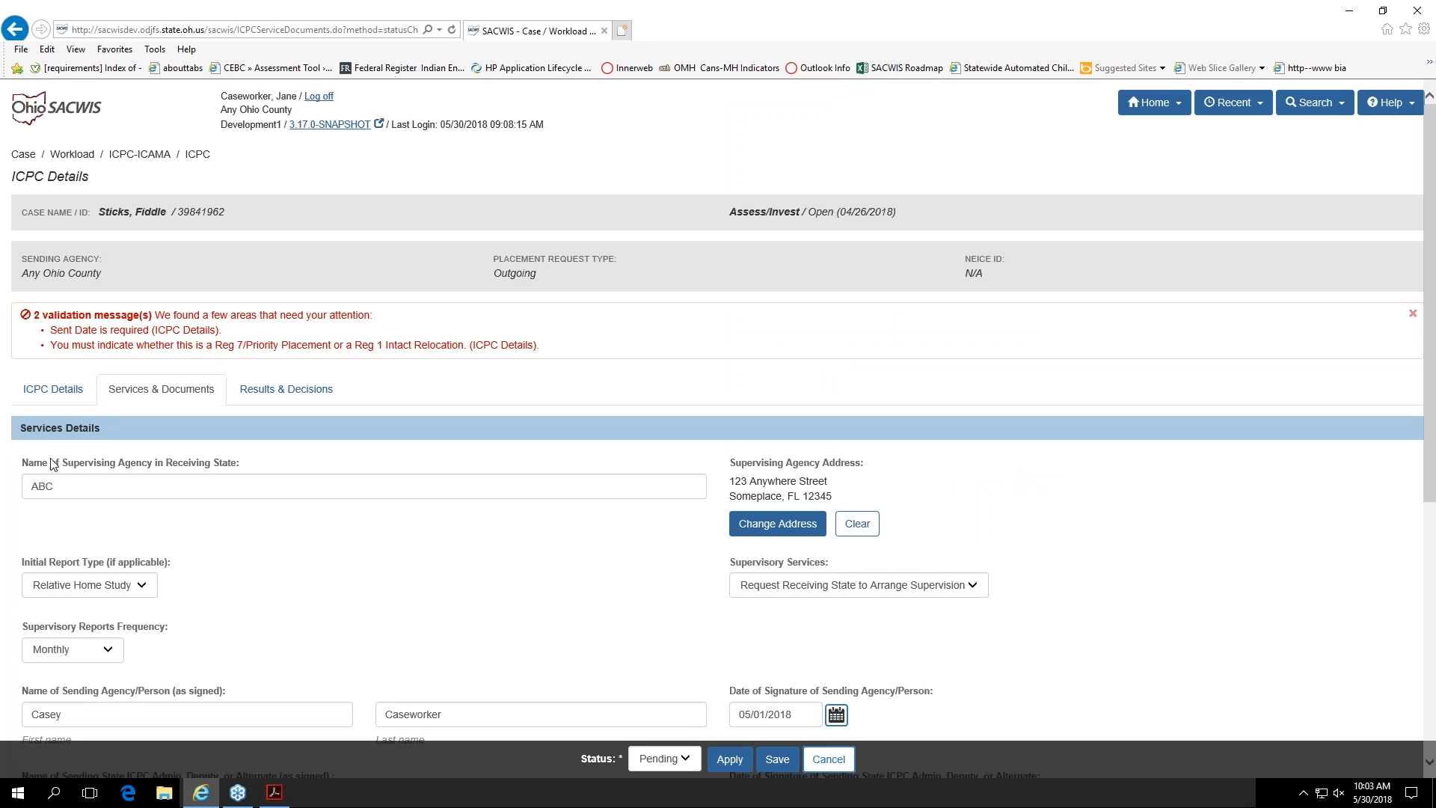
{"action": "left_click", "coordinate": [57, 398]}
{"action": "left_click_drag", "start_coordinate": [470, 345], "coordinate": [530, 353]}
Step: In the ICPC sending details, set the sent date to 05/30/2018 and the Reg 7 Priority Placement or Reg 1 Intact Relocation answer to N/A
{"action": "left_click", "coordinate": [60, 390]}
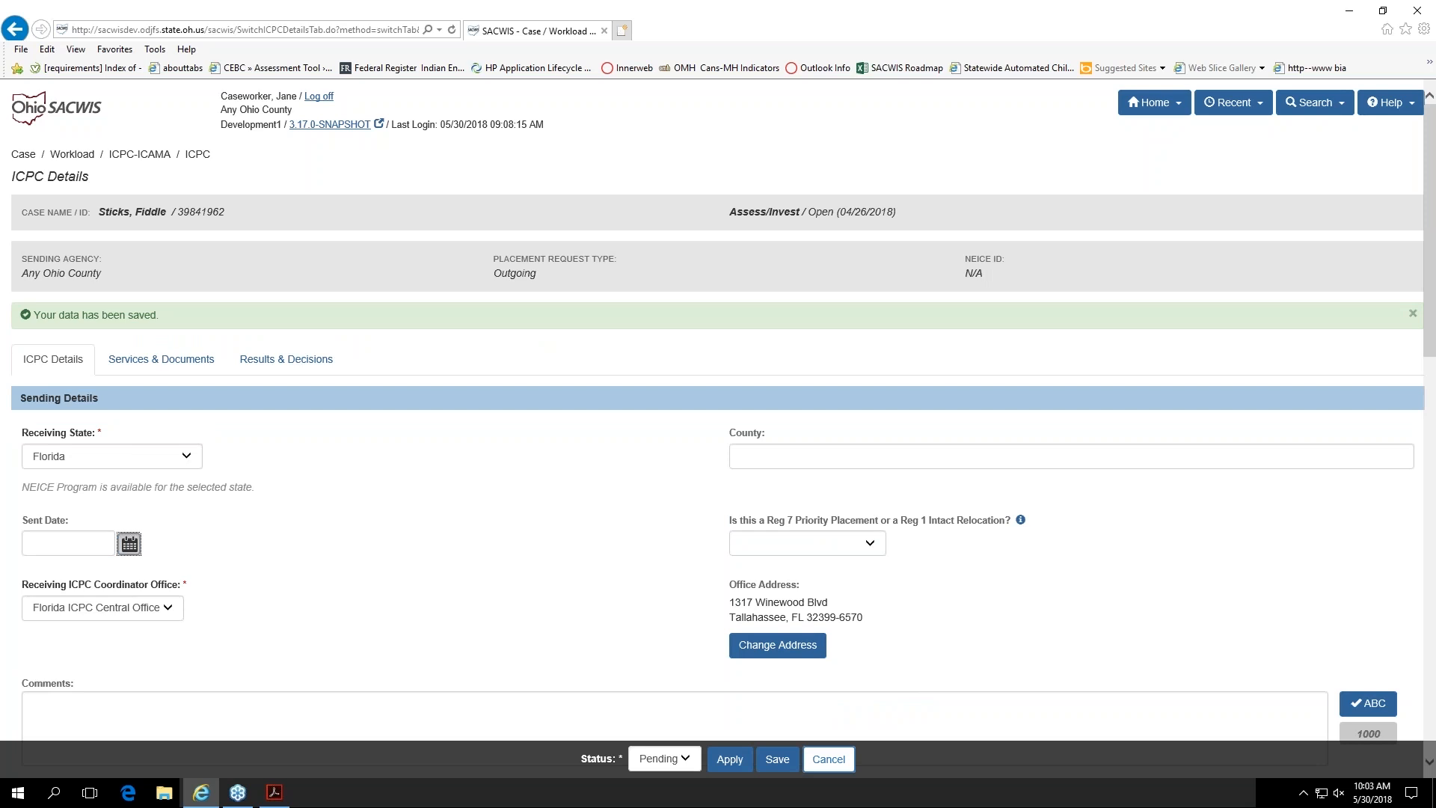
{"action": "left_click", "coordinate": [128, 543]}
{"action": "left_click", "coordinate": [129, 707]}
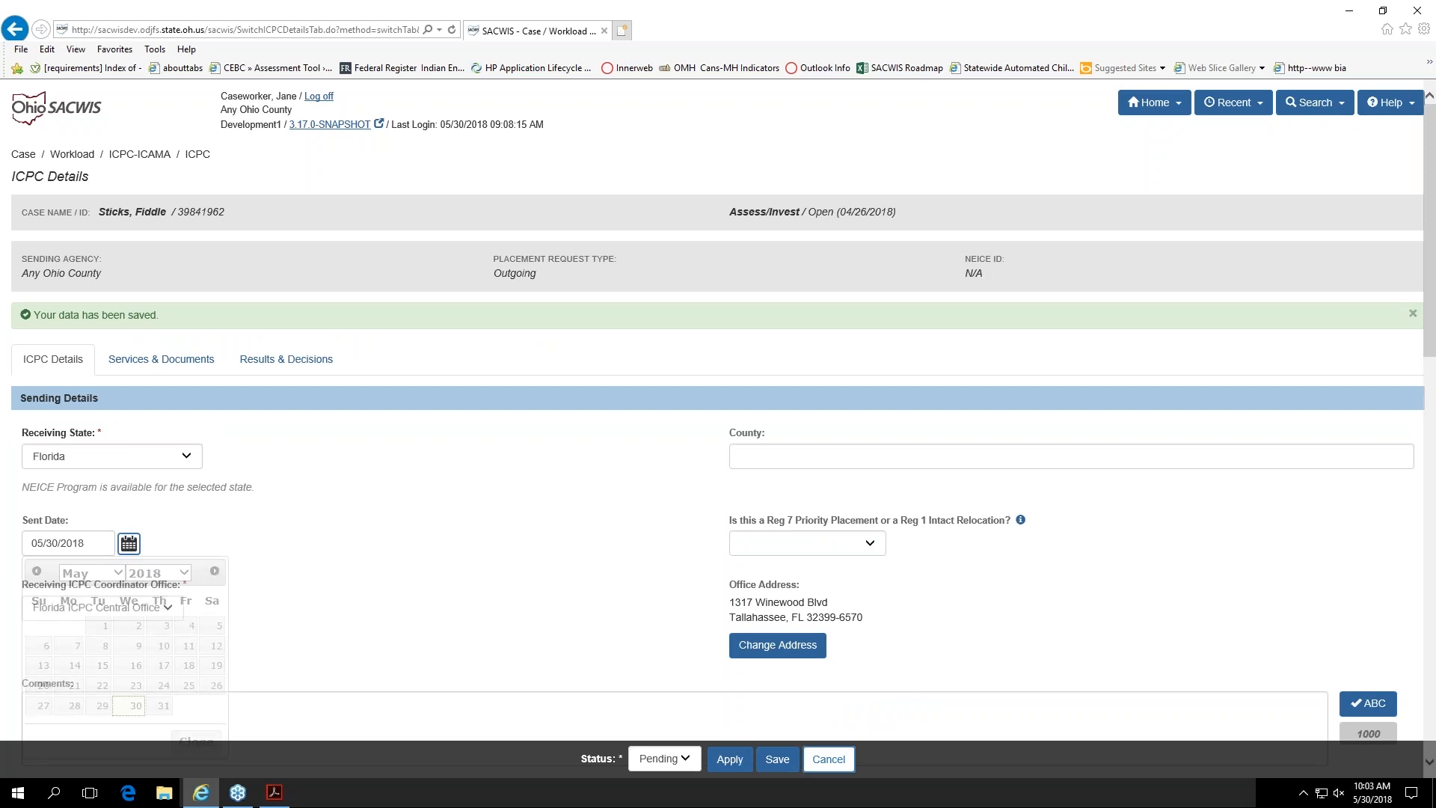
{"action": "left_click", "coordinate": [836, 552]}
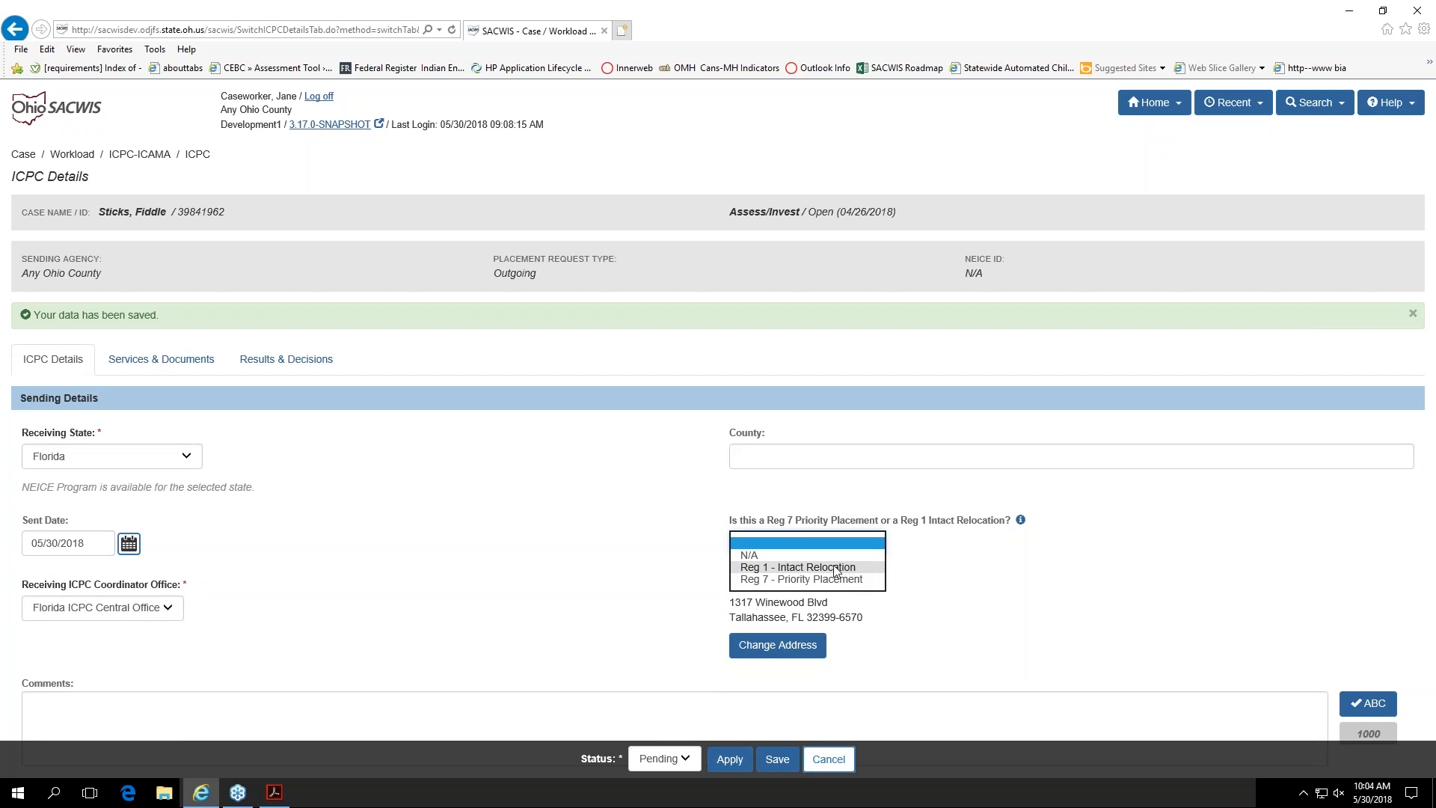
{"action": "left_click", "coordinate": [830, 556]}
{"action": "left_click", "coordinate": [446, 540]}
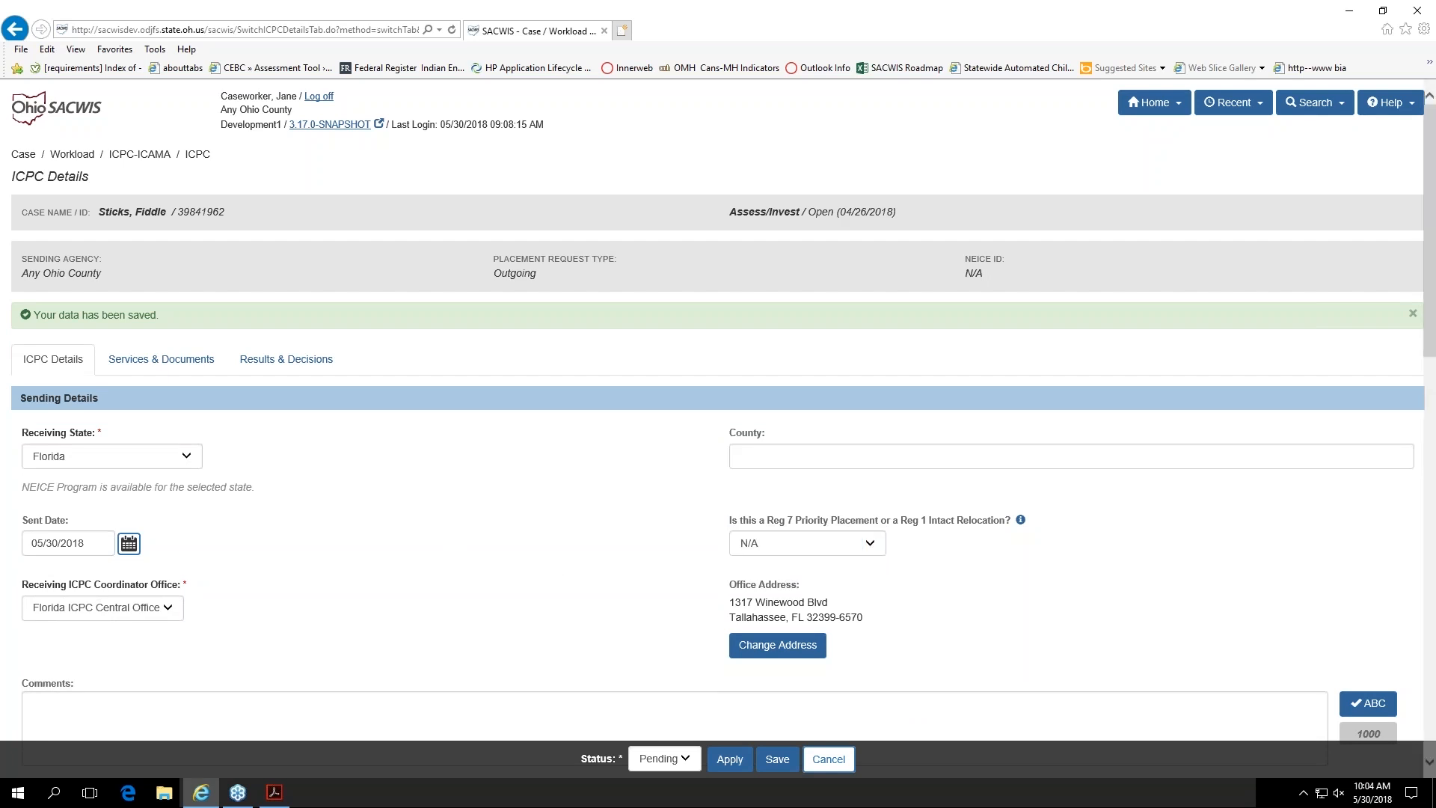
Step: Set the record's status to Active, check the sending details and identifying data, and apply the change
{"action": "left_click", "coordinate": [681, 760]}
{"action": "left_click", "coordinate": [677, 747]}
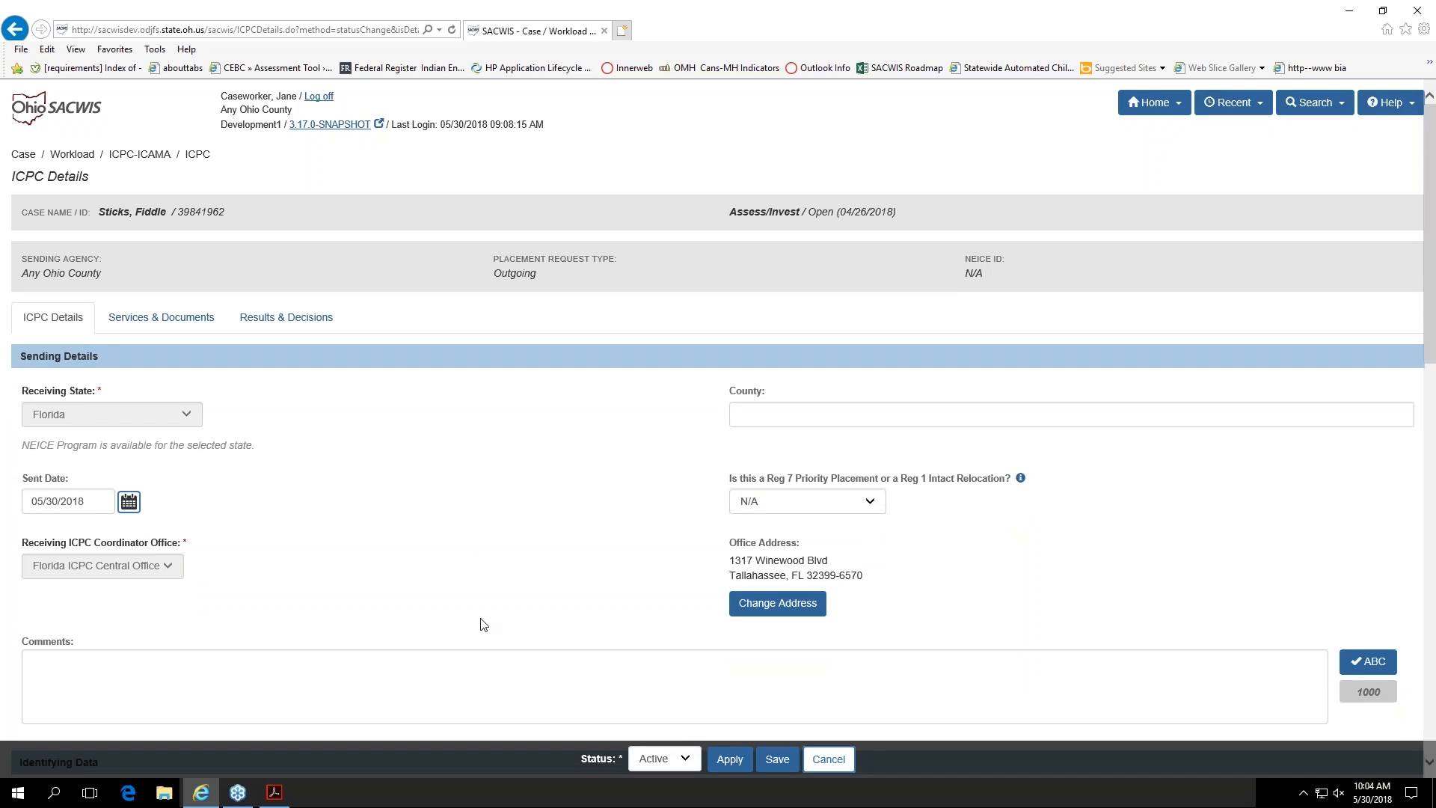
{"action": "scroll", "coordinate": [482, 625], "scroll_direction": "down", "scroll_amount": 2}
{"action": "scroll", "coordinate": [312, 583], "scroll_direction": "down", "scroll_amount": 3}
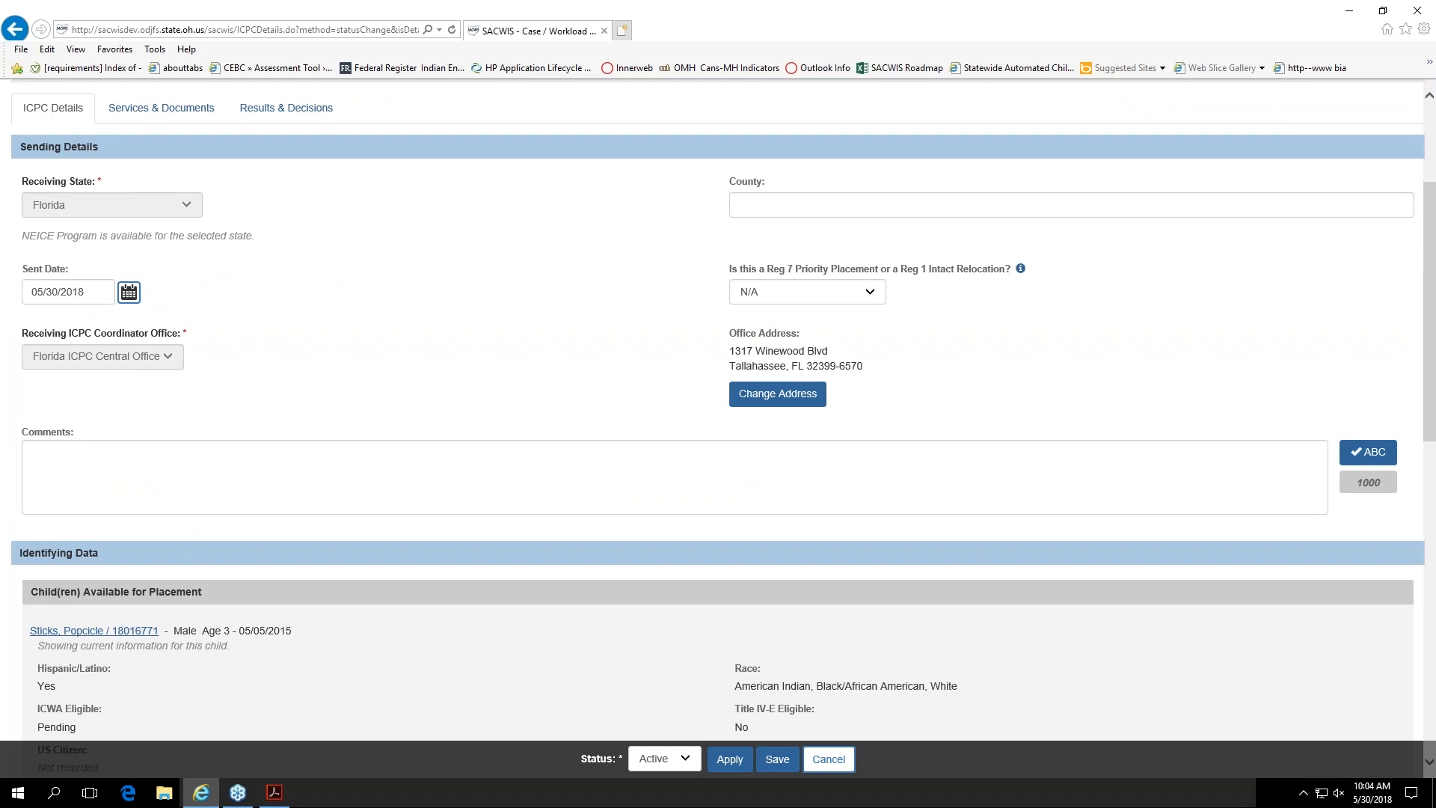
{"action": "scroll", "coordinate": [306, 602], "scroll_direction": "down", "scroll_amount": 3}
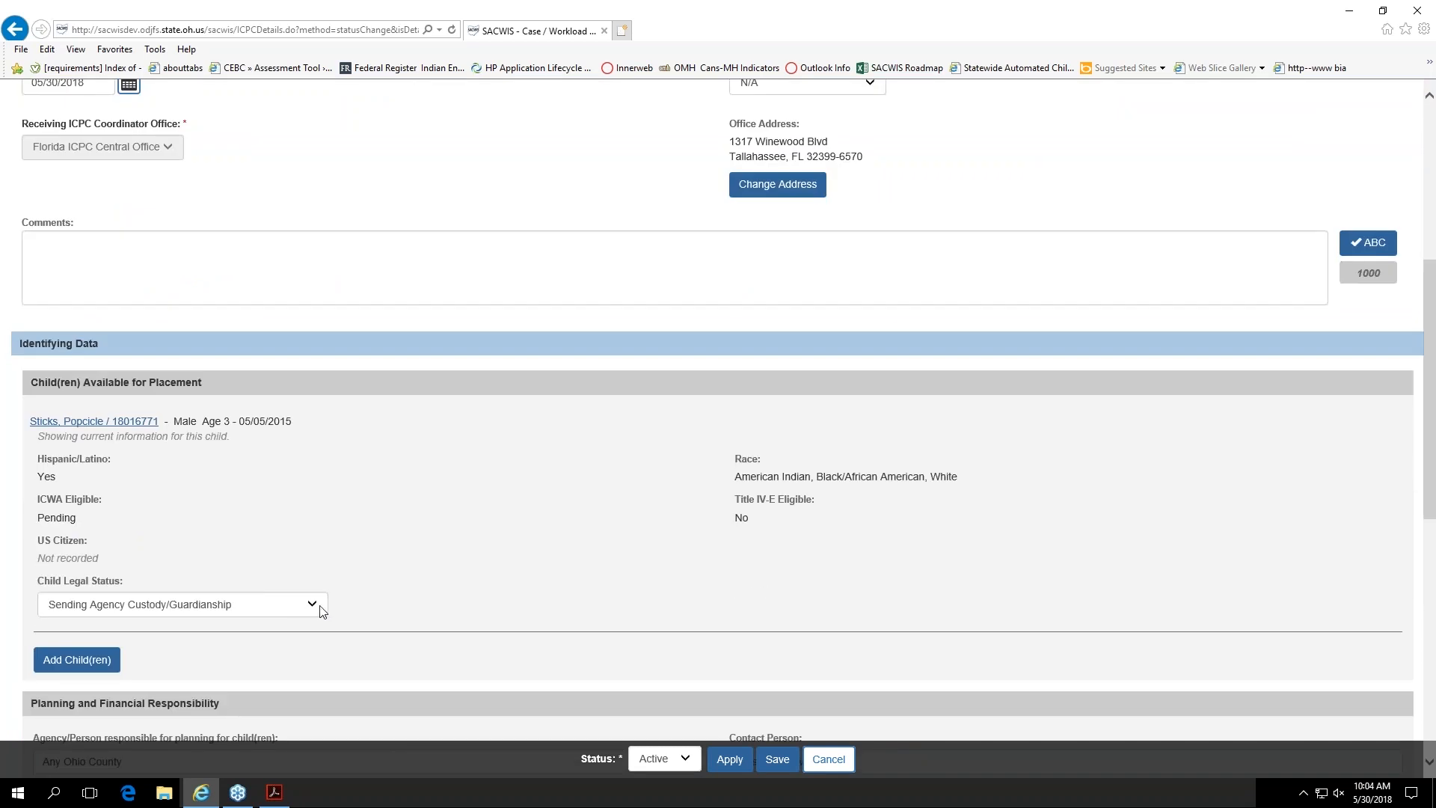
{"action": "scroll", "coordinate": [379, 602], "scroll_direction": "up", "scroll_amount": 6}
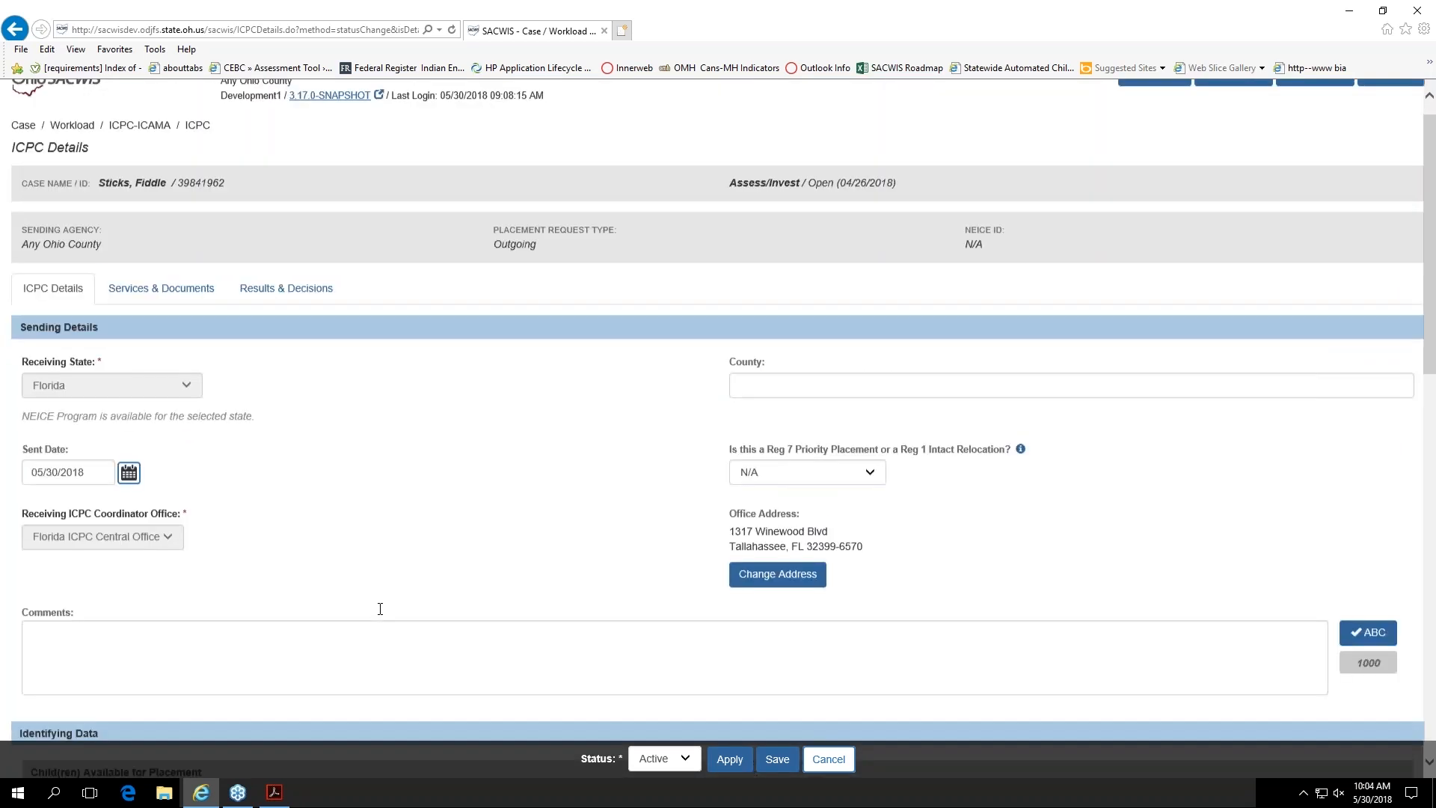
{"action": "scroll", "coordinate": [380, 609], "scroll_direction": "up", "scroll_amount": 1}
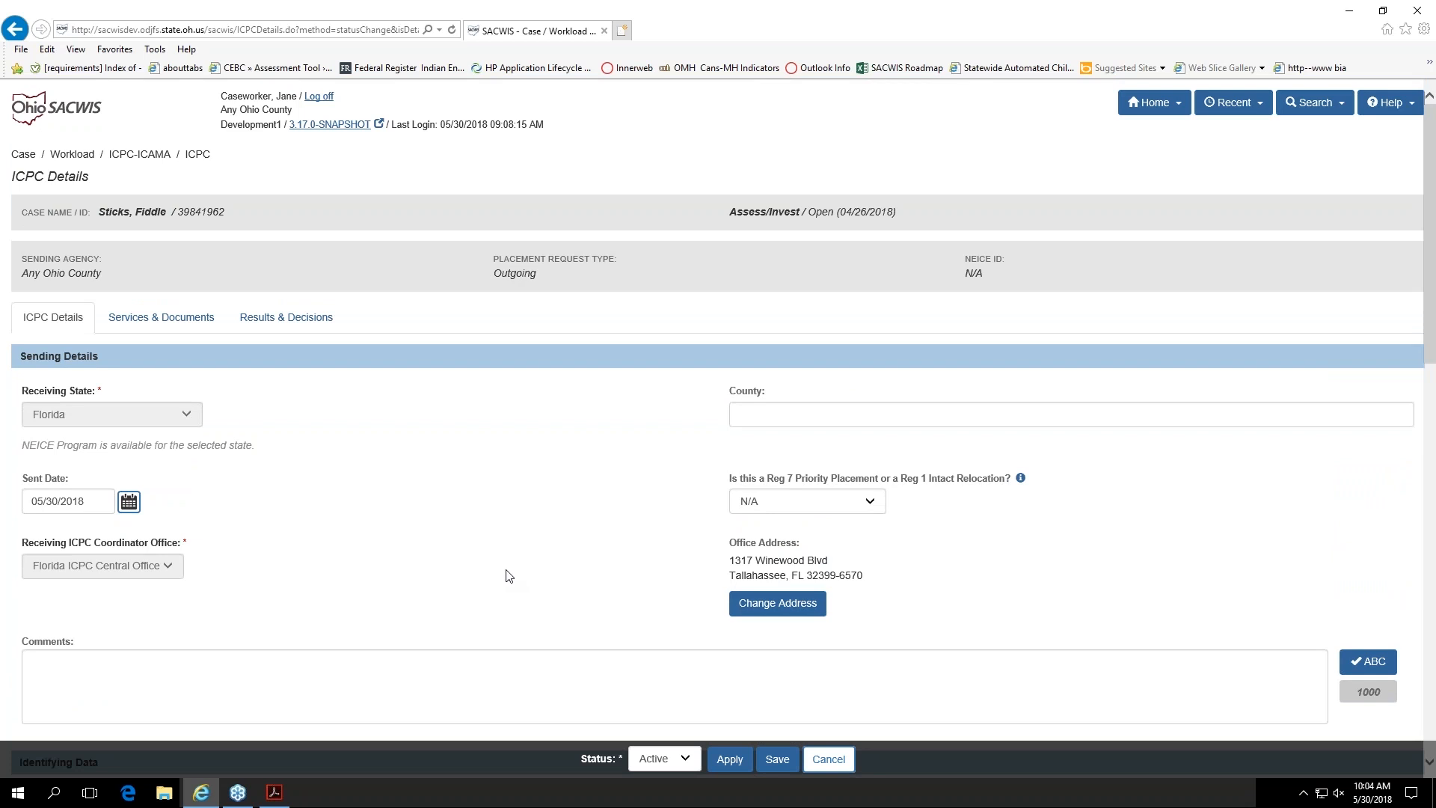
{"action": "left_click", "coordinate": [729, 759]}
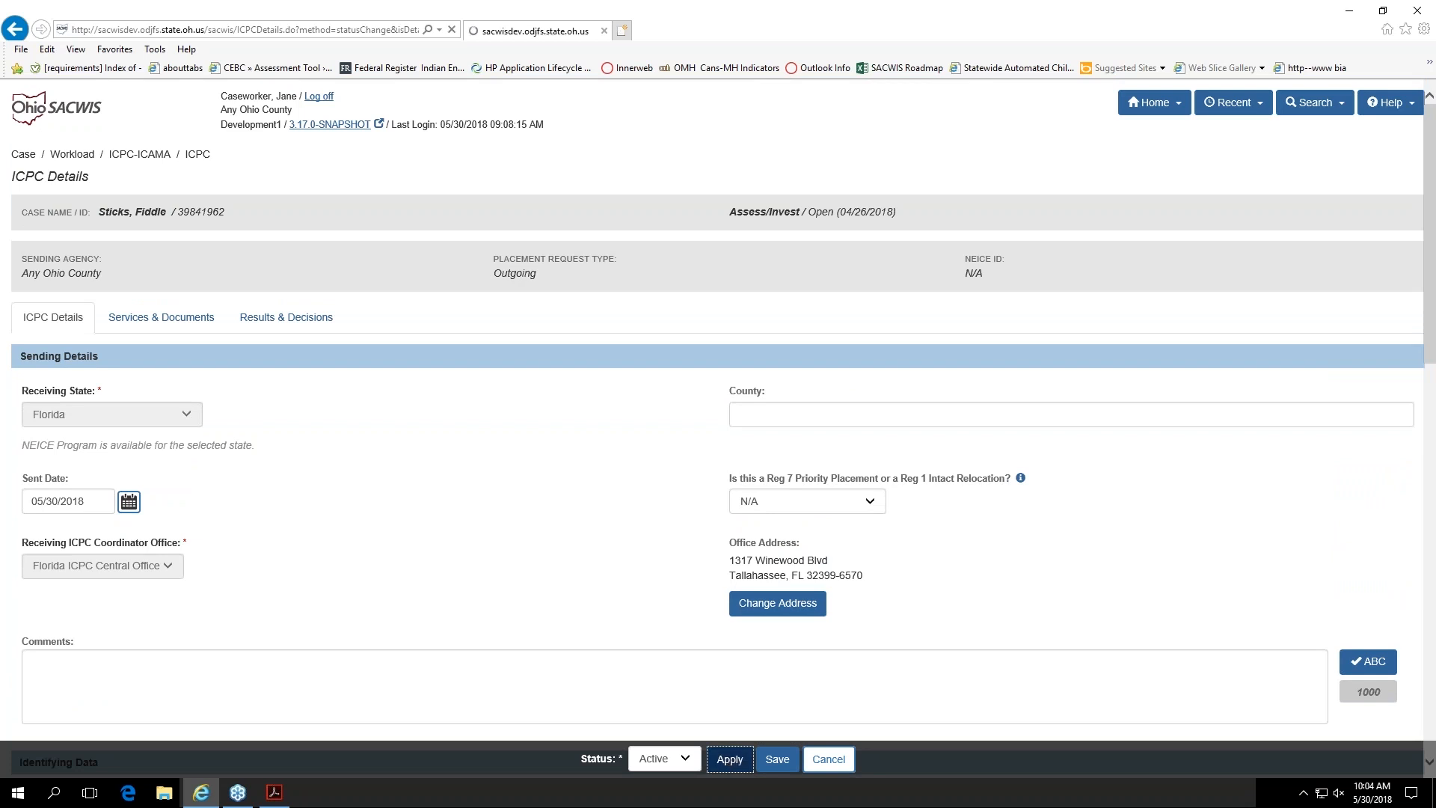
Step: In the record's results and placement decisions, answer Yes to whether the placement may be made for the child
{"action": "left_click", "coordinate": [292, 374]}
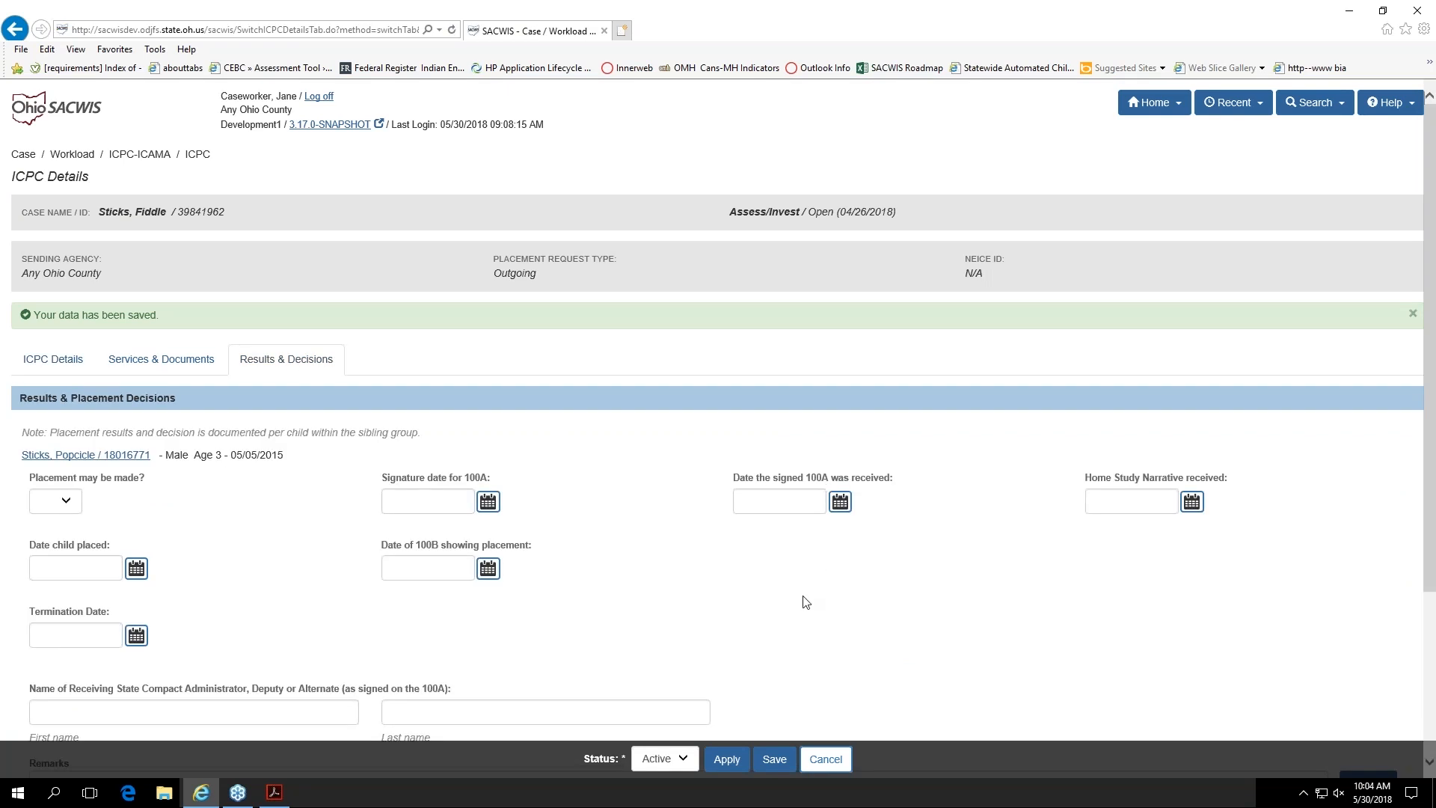
{"action": "scroll", "coordinate": [805, 602], "scroll_direction": "down", "scroll_amount": 2}
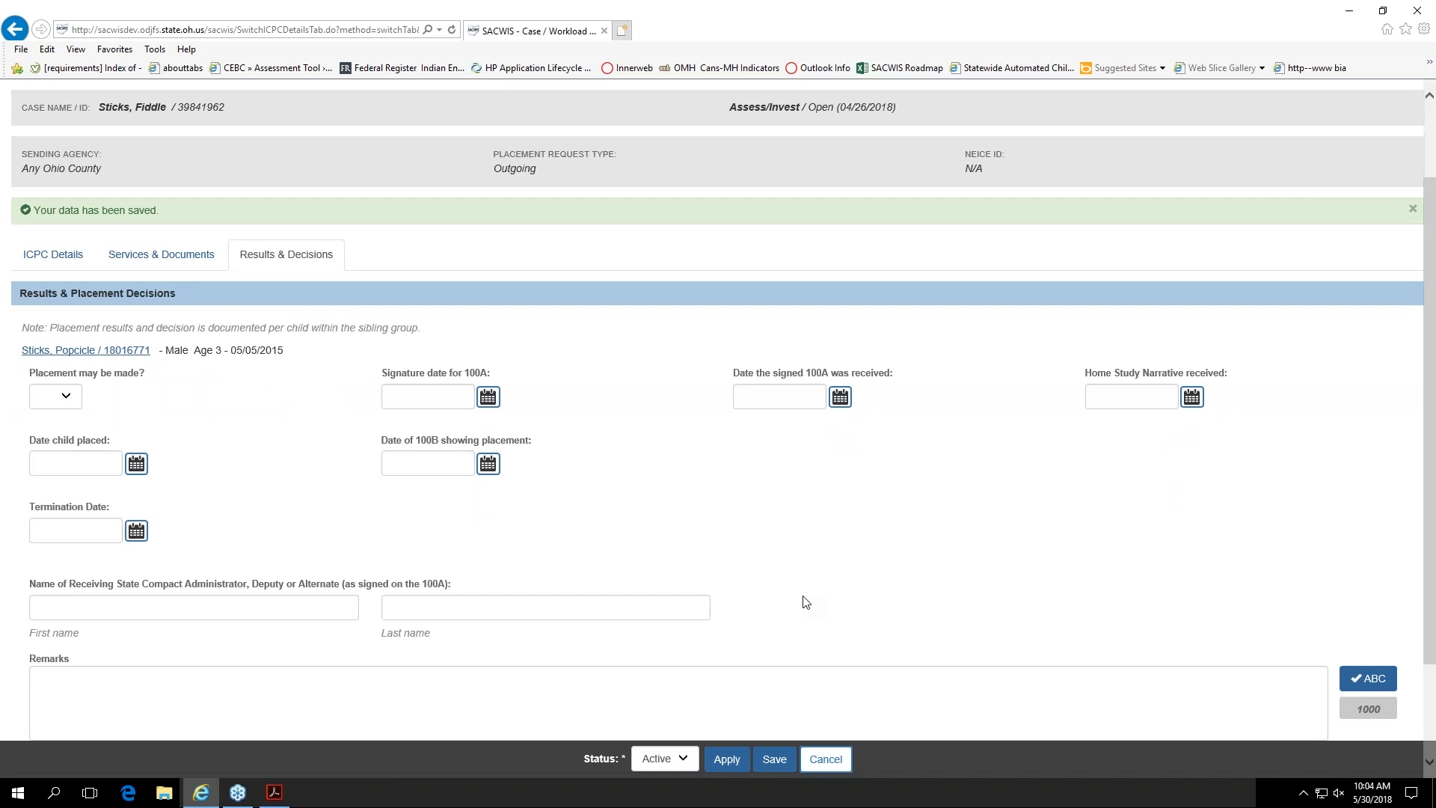
{"action": "scroll", "coordinate": [805, 602], "scroll_direction": "down", "scroll_amount": 2}
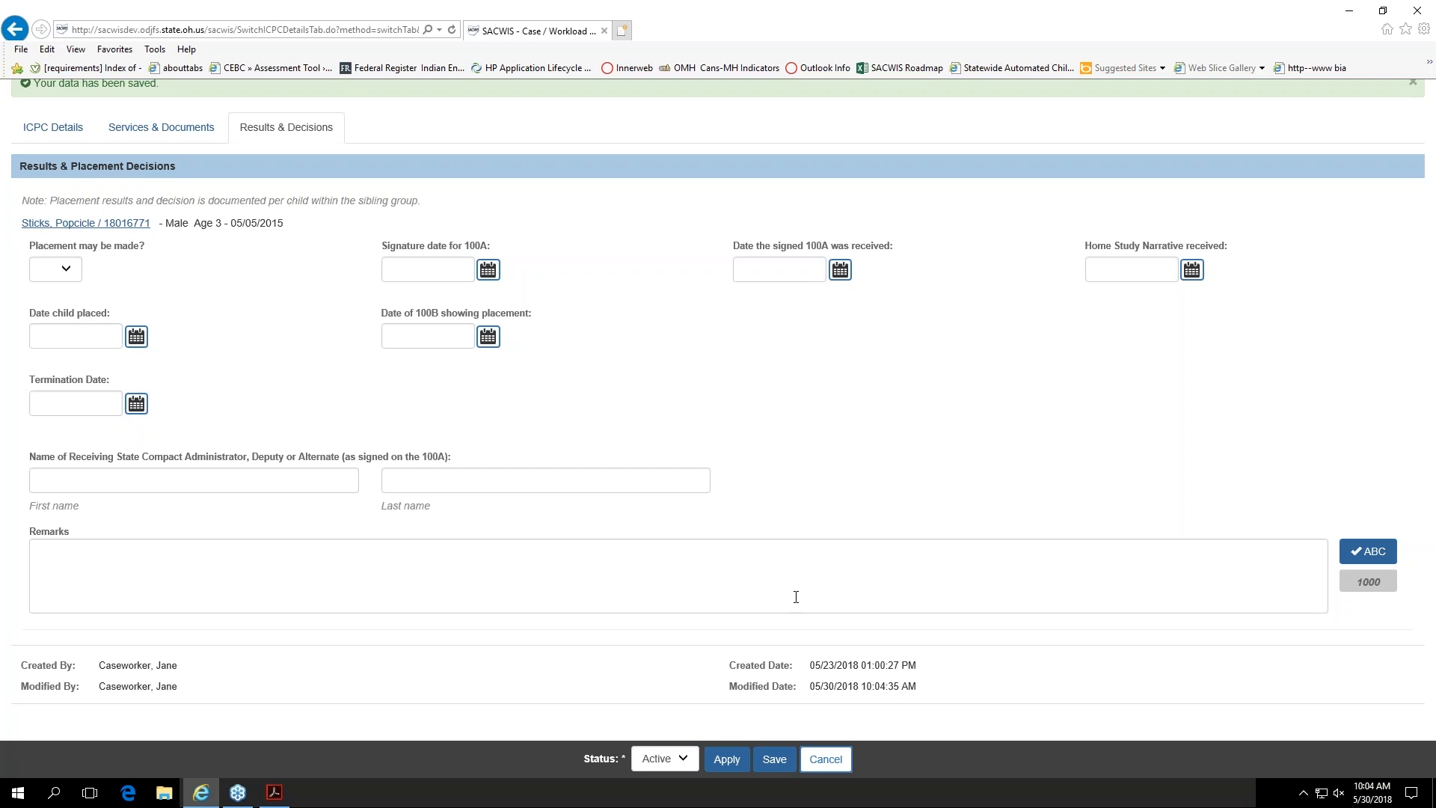
{"action": "left_click", "coordinate": [76, 271]}
{"action": "left_click", "coordinate": [58, 282]}
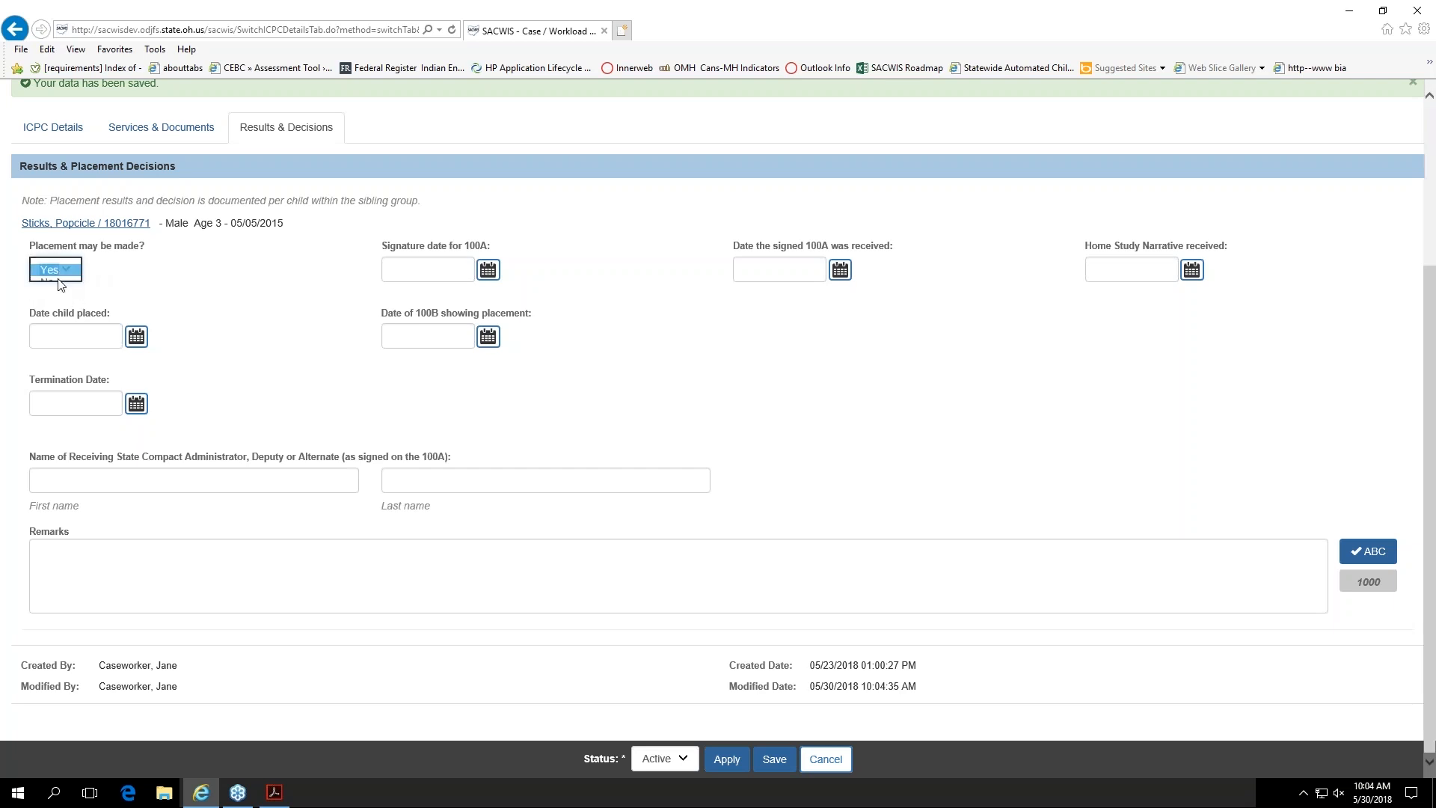
{"action": "left_click", "coordinate": [130, 283]}
Step: Set the 100A signature date, the signed 100A received date and the Home Study Narrative received date to 05/30/2018
{"action": "left_click", "coordinate": [488, 270]}
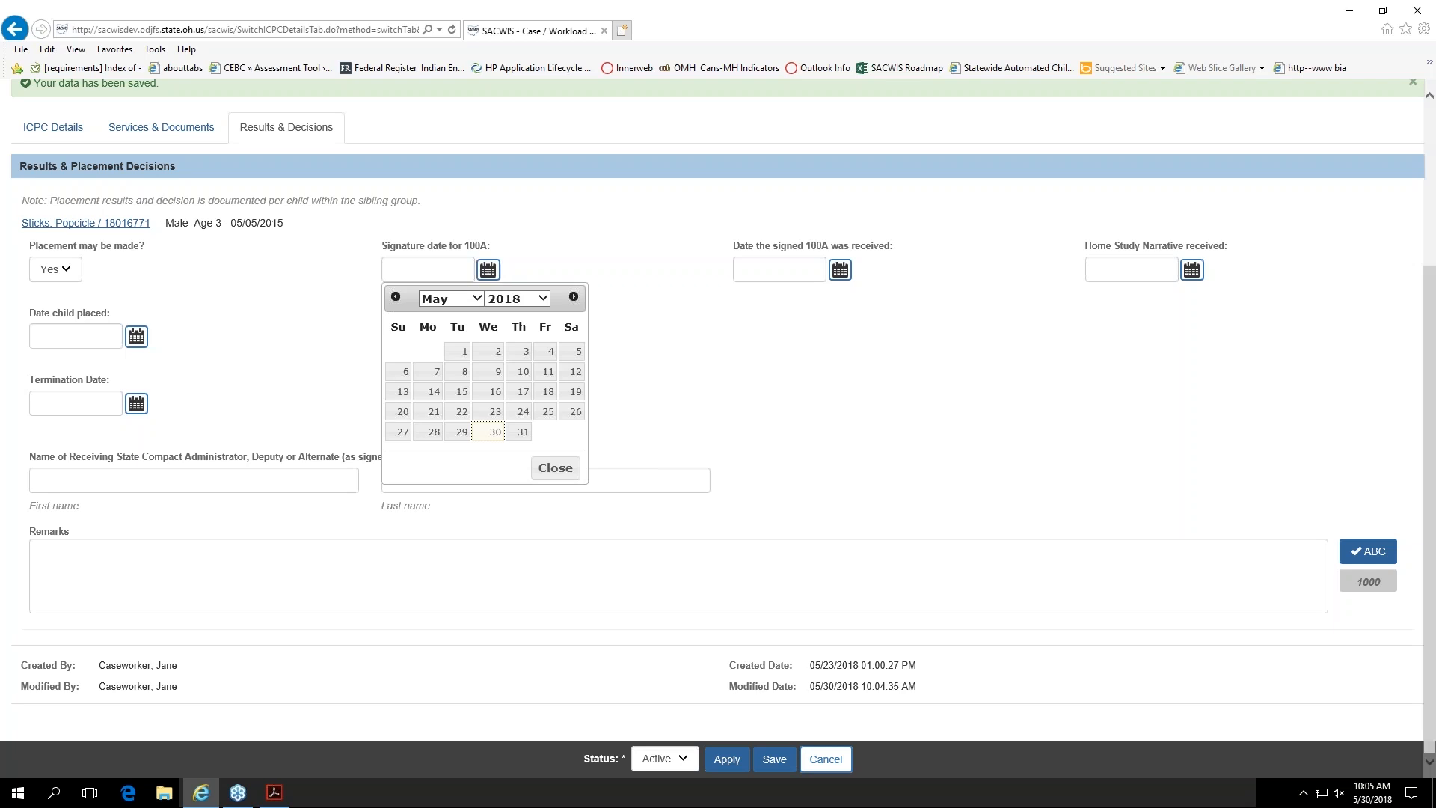
{"action": "left_click", "coordinate": [485, 434]}
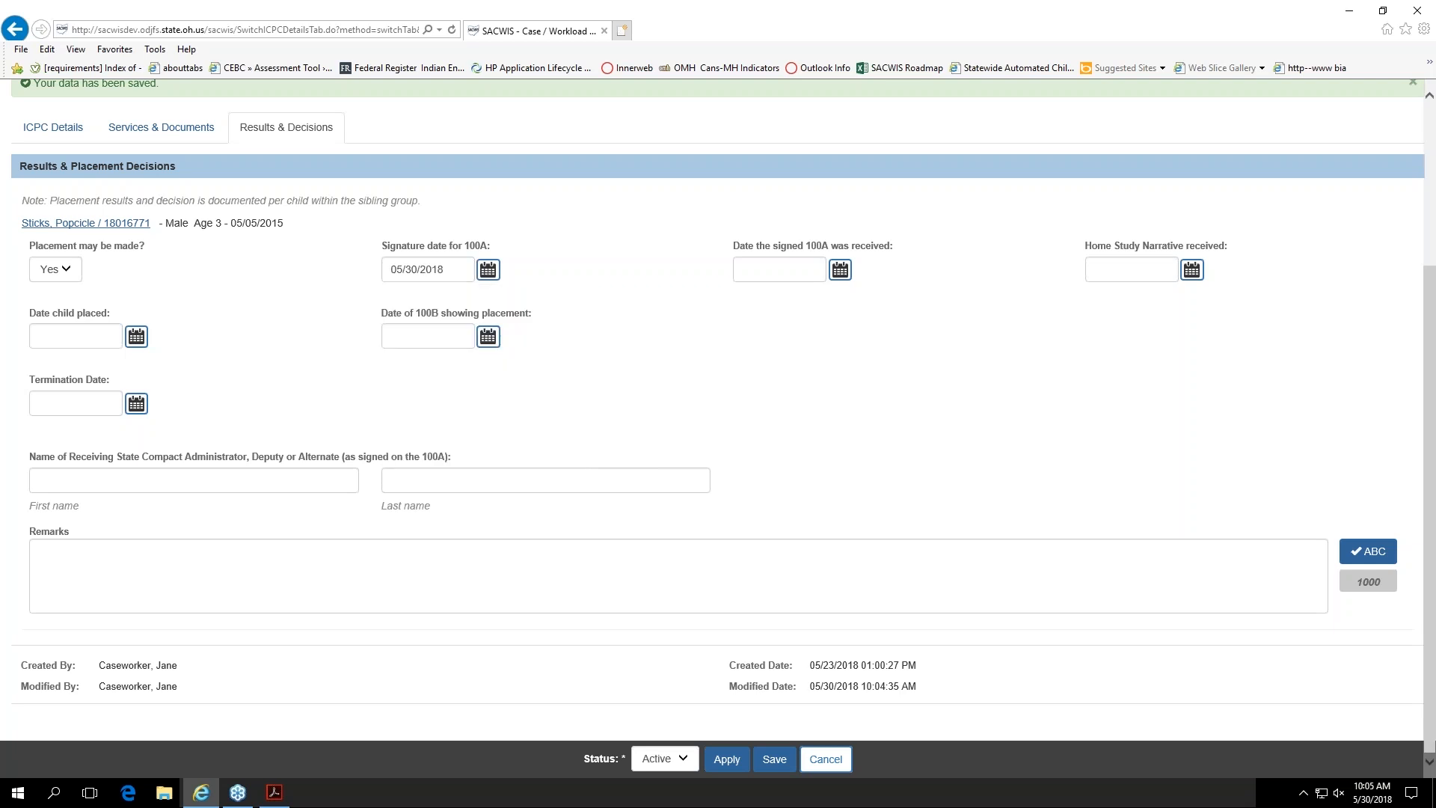
{"action": "left_click", "coordinate": [841, 271]}
{"action": "left_click", "coordinate": [840, 434]}
{"action": "left_click", "coordinate": [1192, 271]}
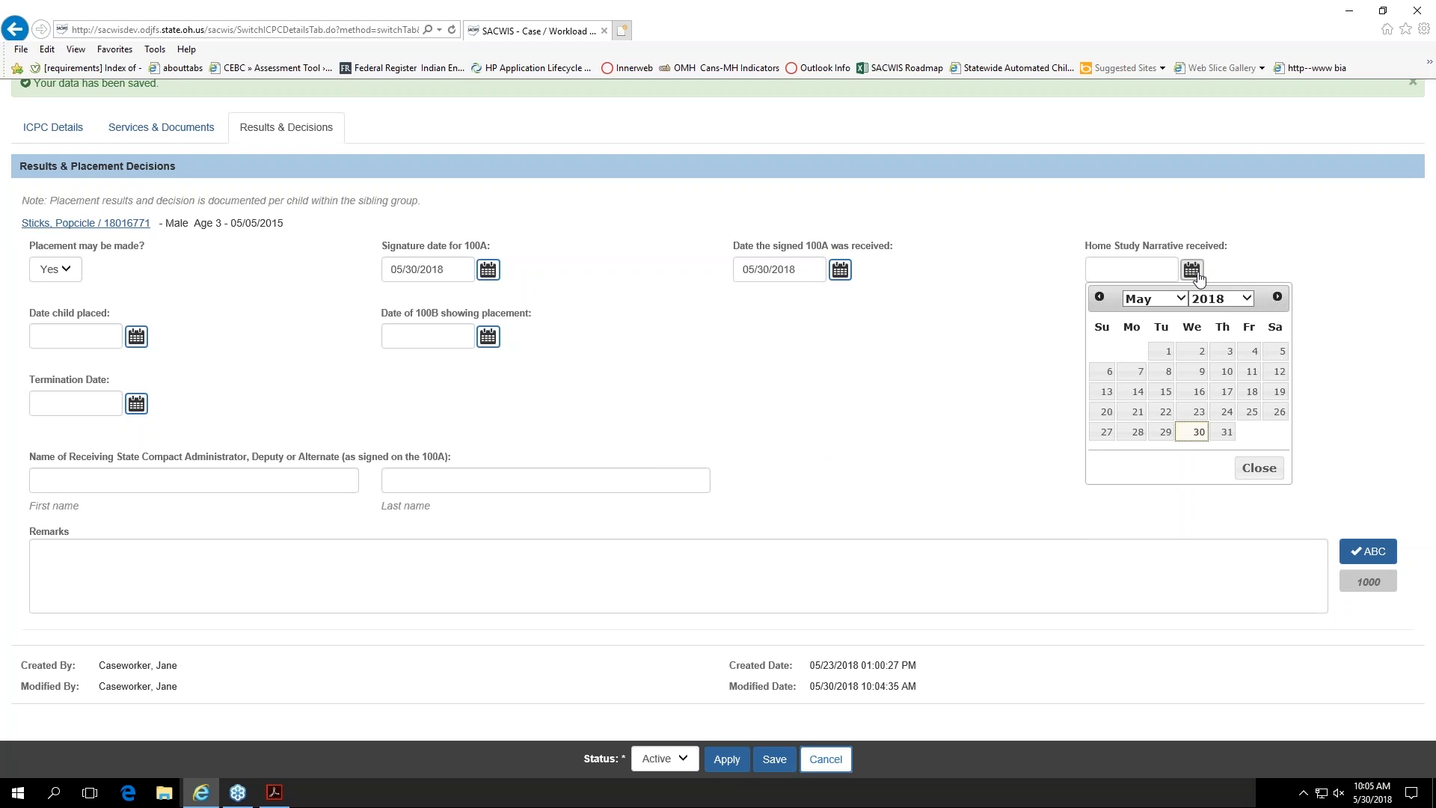
{"action": "left_click", "coordinate": [1197, 432]}
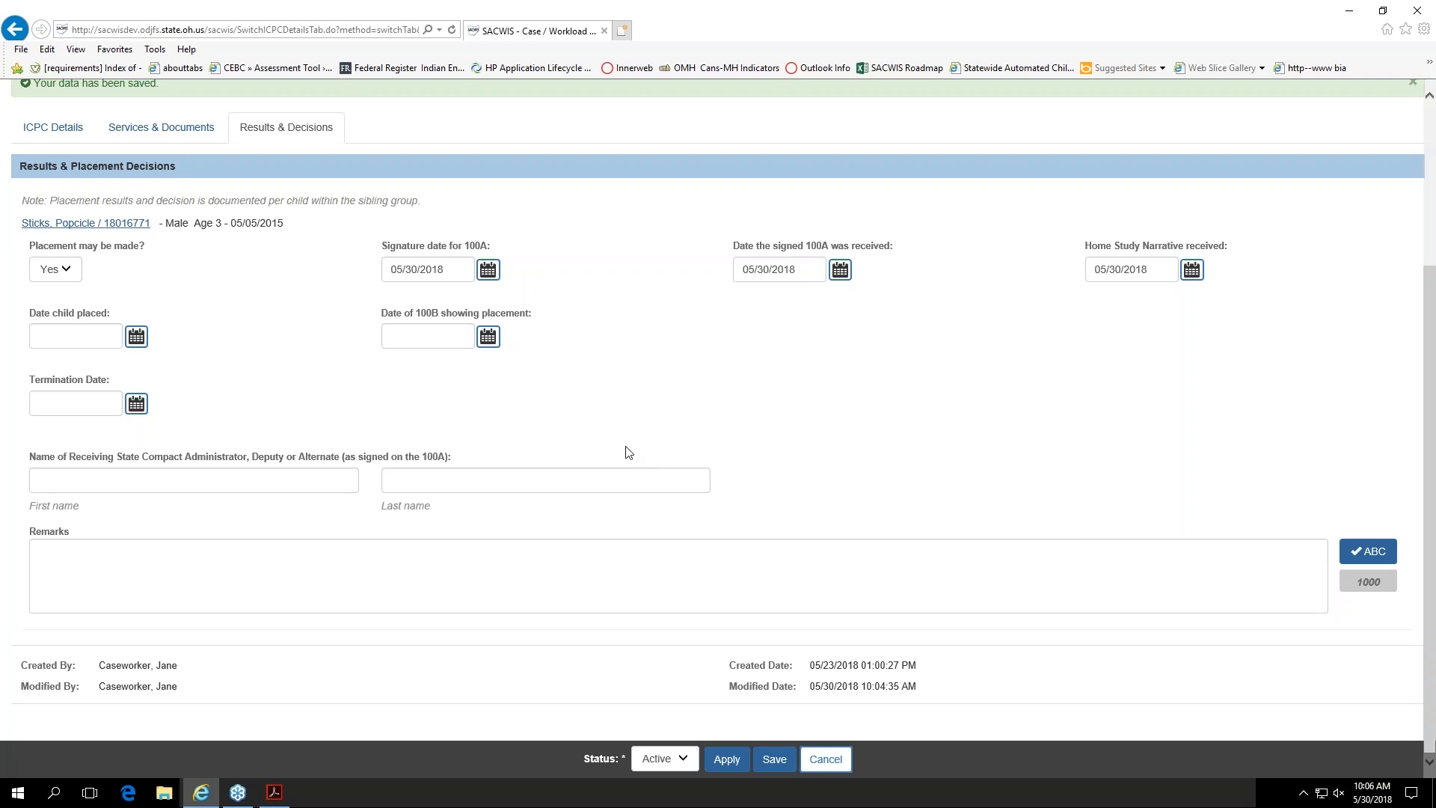
Step: Set the date the child was placed and the date of the 100B showing placement to 05/30/2018
{"action": "left_click", "coordinate": [136, 336]}
{"action": "left_click", "coordinate": [136, 499]}
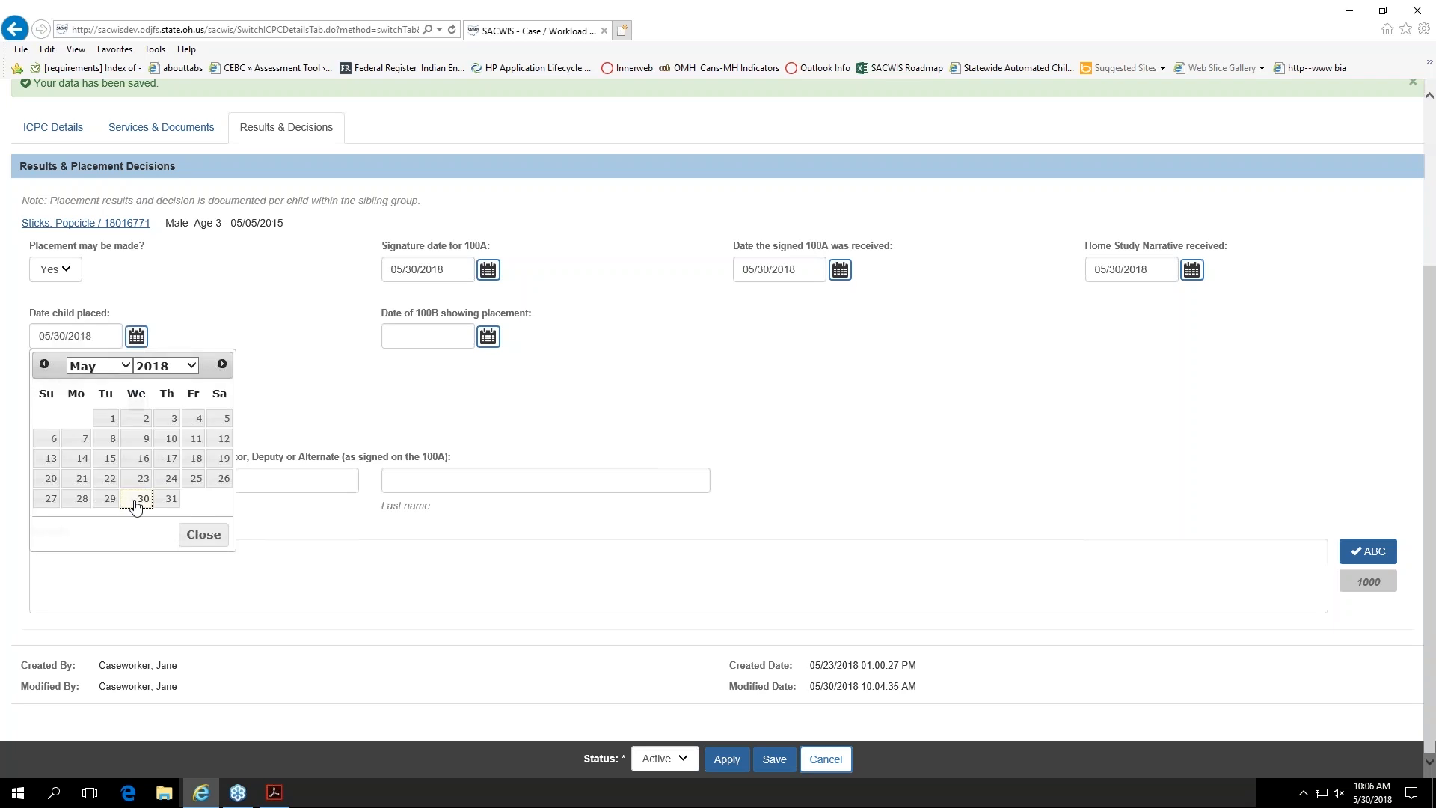
{"action": "left_click", "coordinate": [487, 337]}
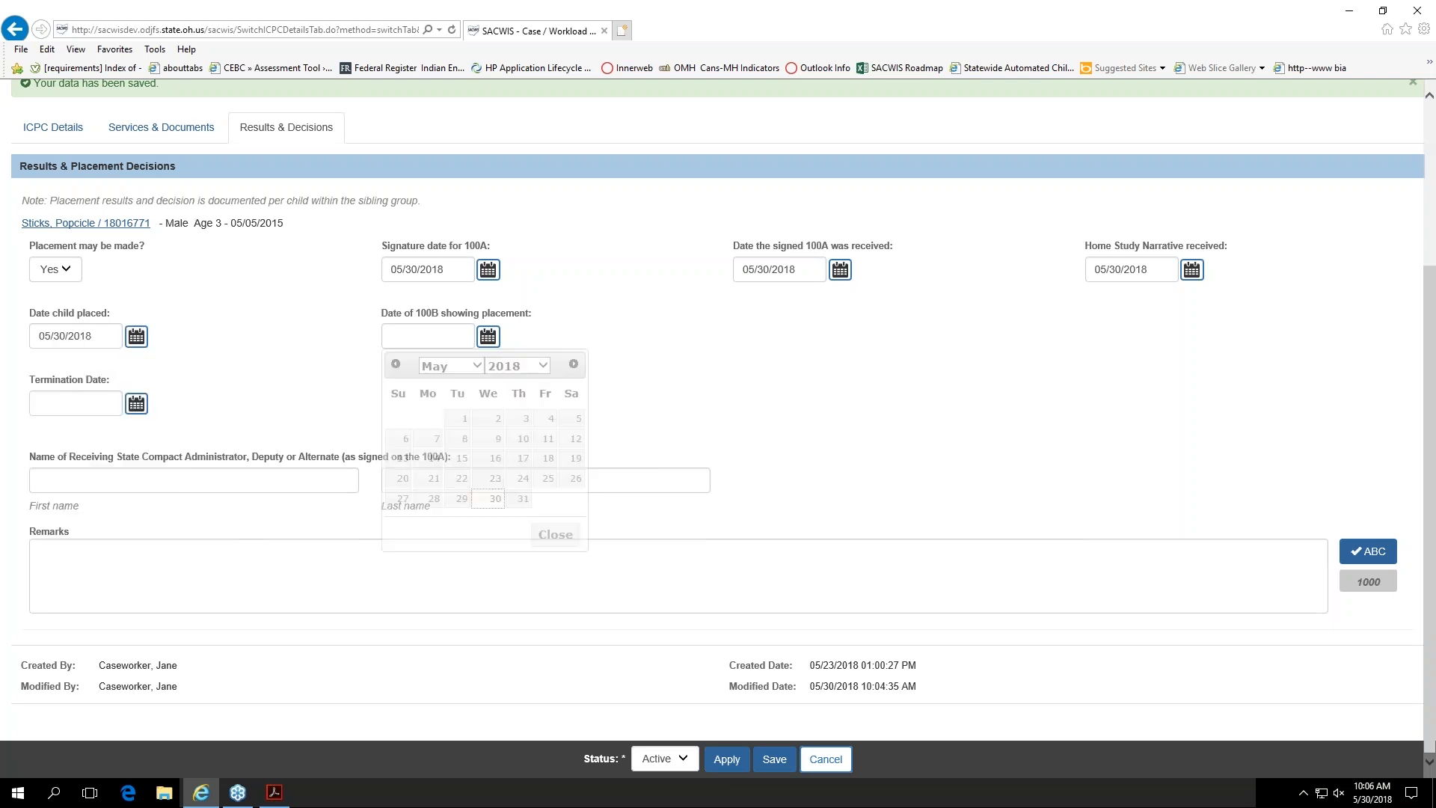
{"action": "left_click", "coordinate": [494, 498]}
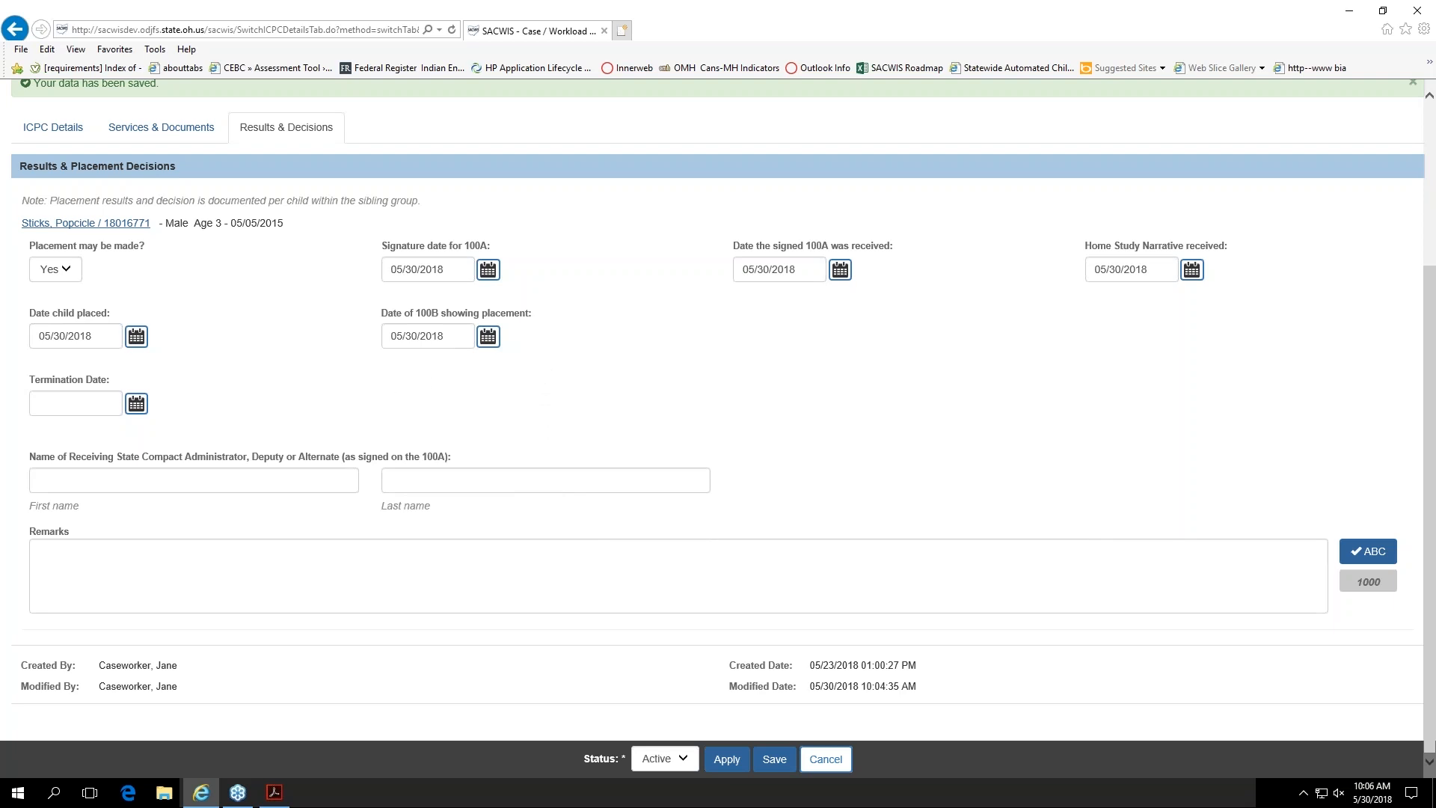
{"action": "left_click", "coordinate": [79, 483]}
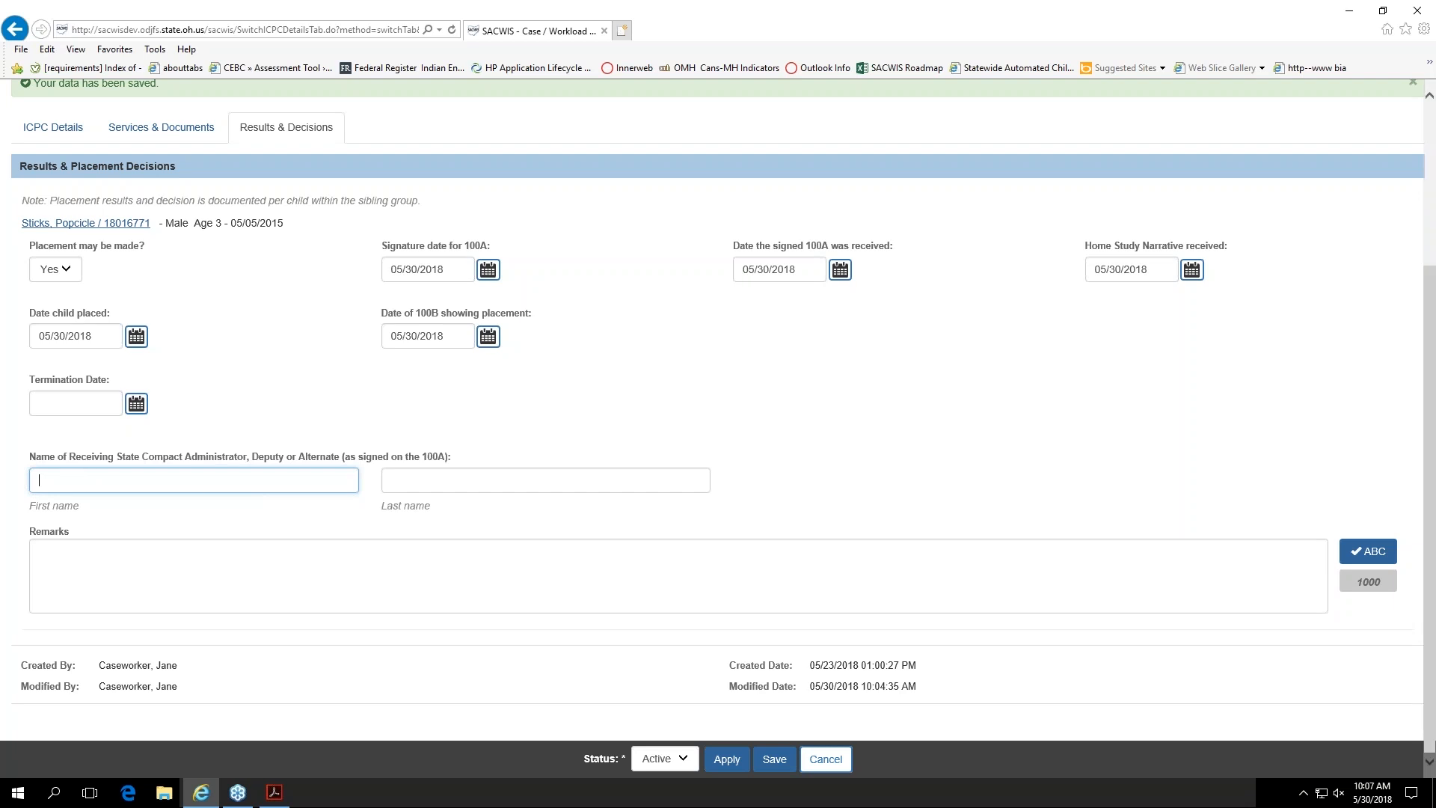
{"action": "left_click", "coordinate": [436, 482]}
{"action": "left_click", "coordinate": [105, 489]}
Step: Set the termination date and the 100B/termination sent date to 05/30/2018, with termination reason Court issued custody to relative
{"action": "left_click", "coordinate": [136, 404]}
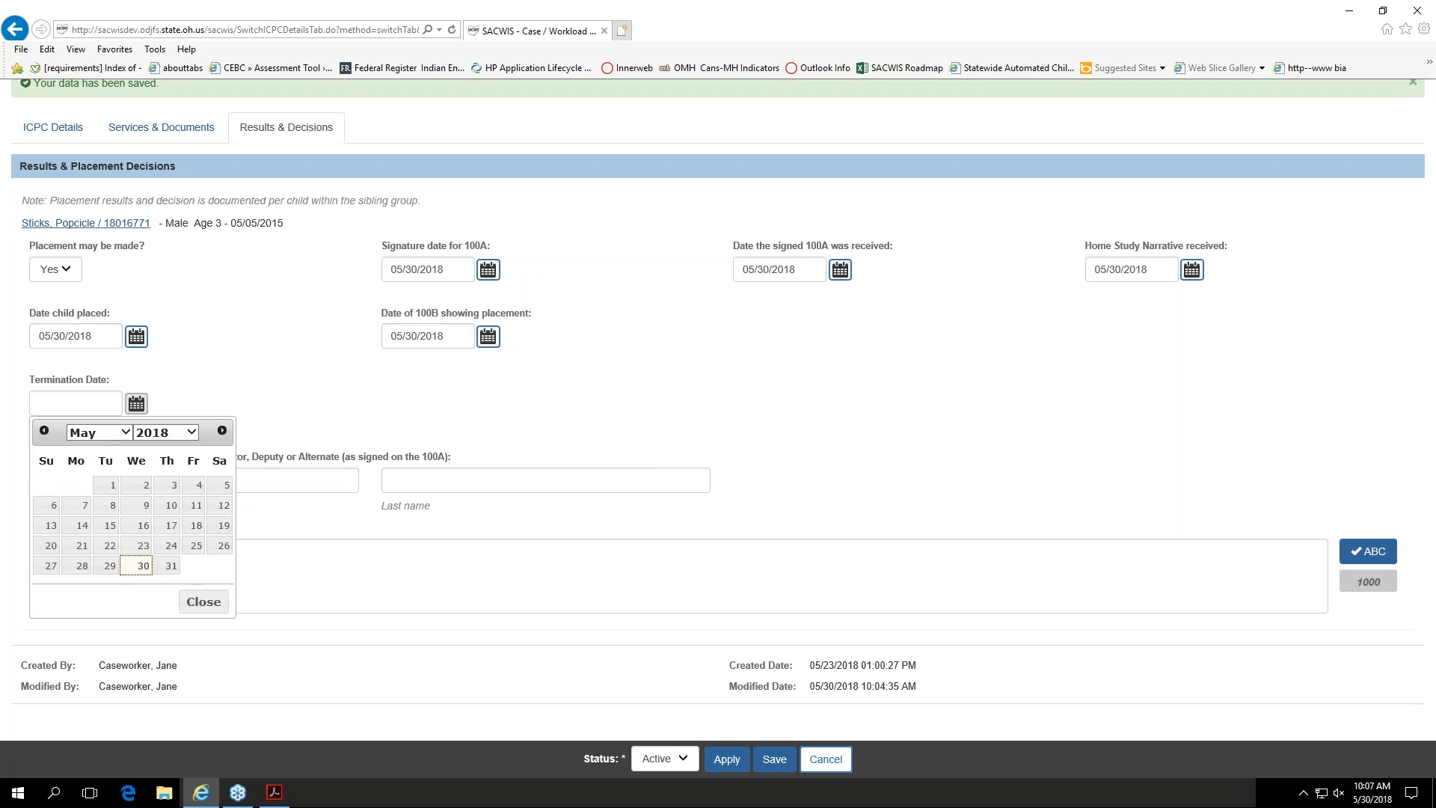
{"action": "left_click", "coordinate": [136, 565]}
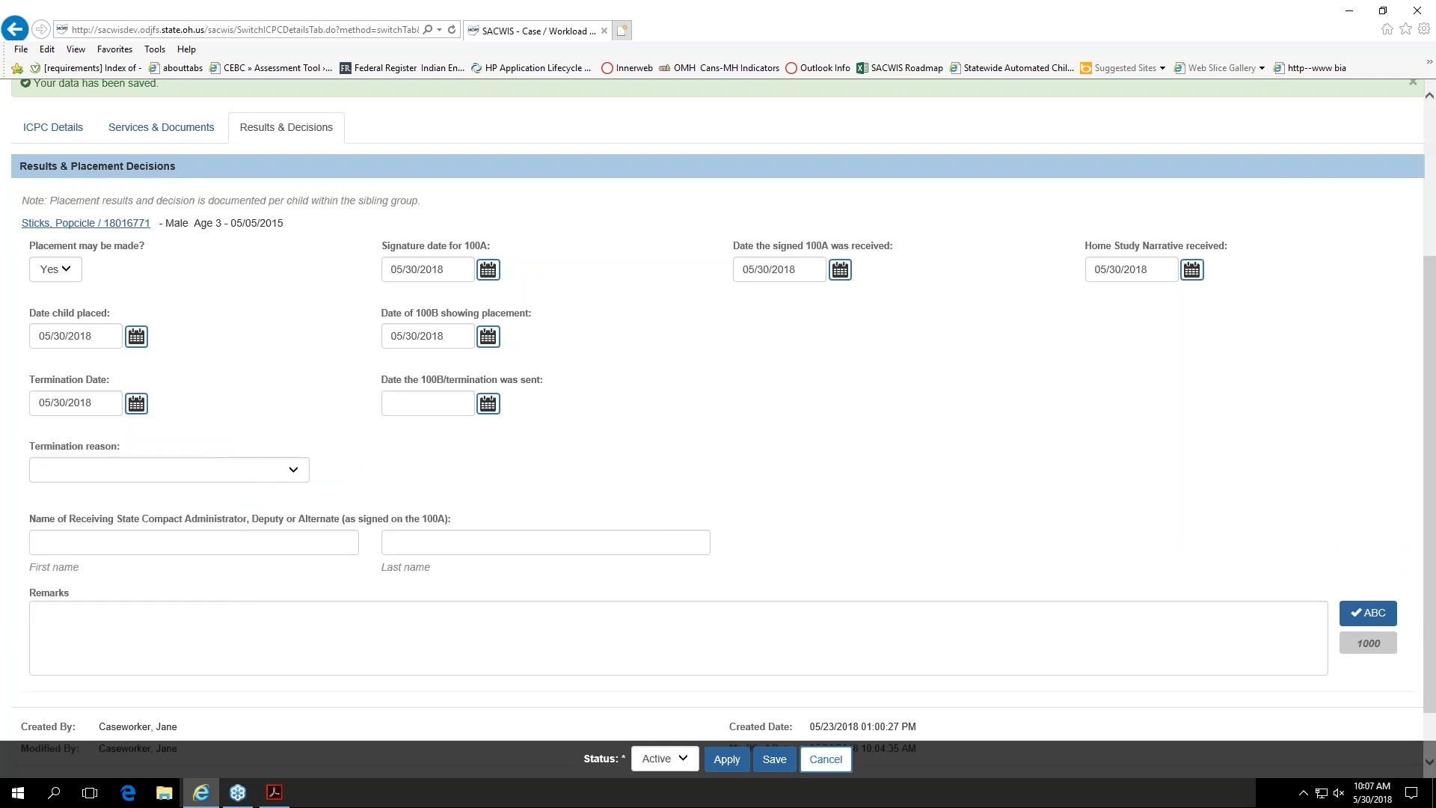
{"action": "left_click", "coordinate": [488, 405]}
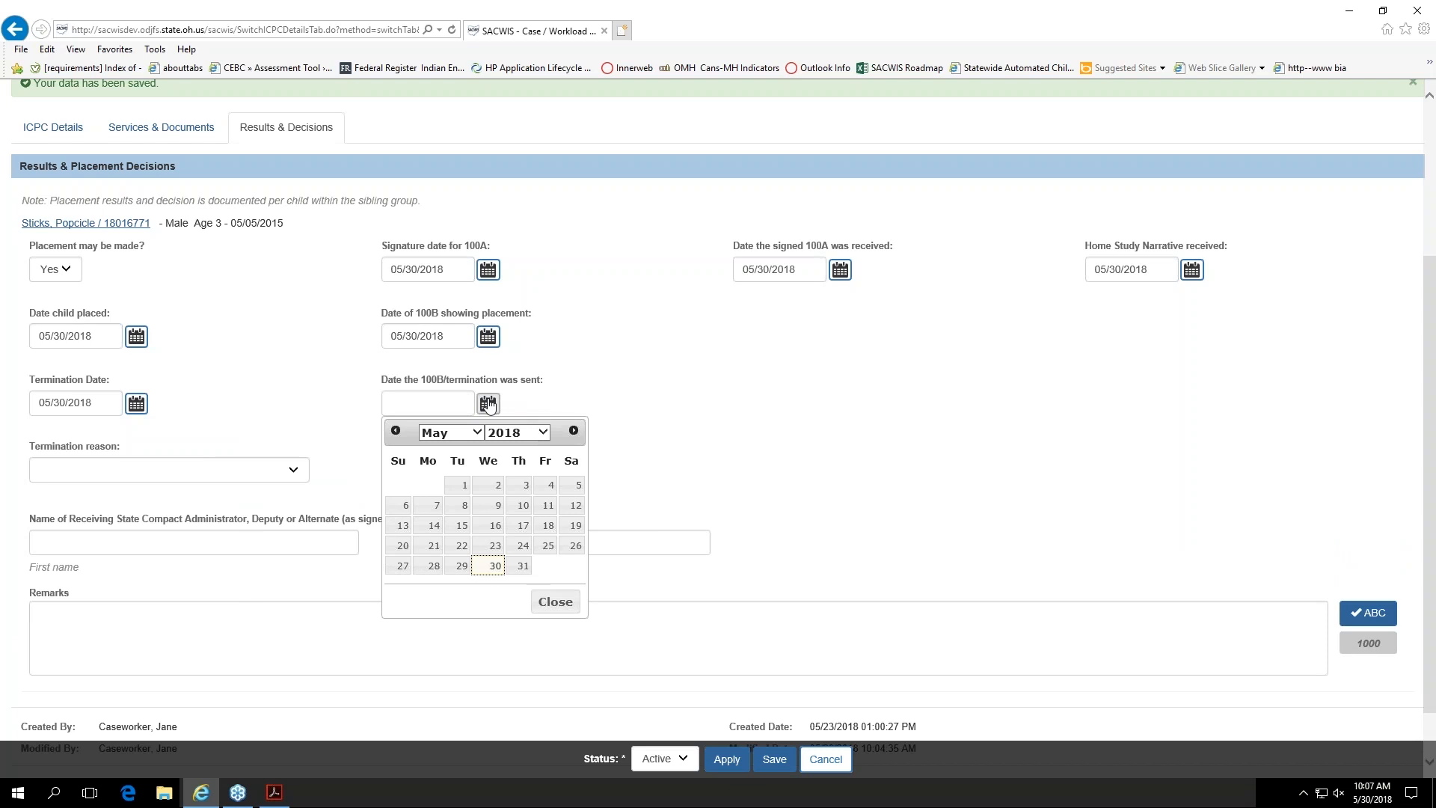
{"action": "left_click", "coordinate": [491, 571]}
{"action": "left_click", "coordinate": [291, 471]}
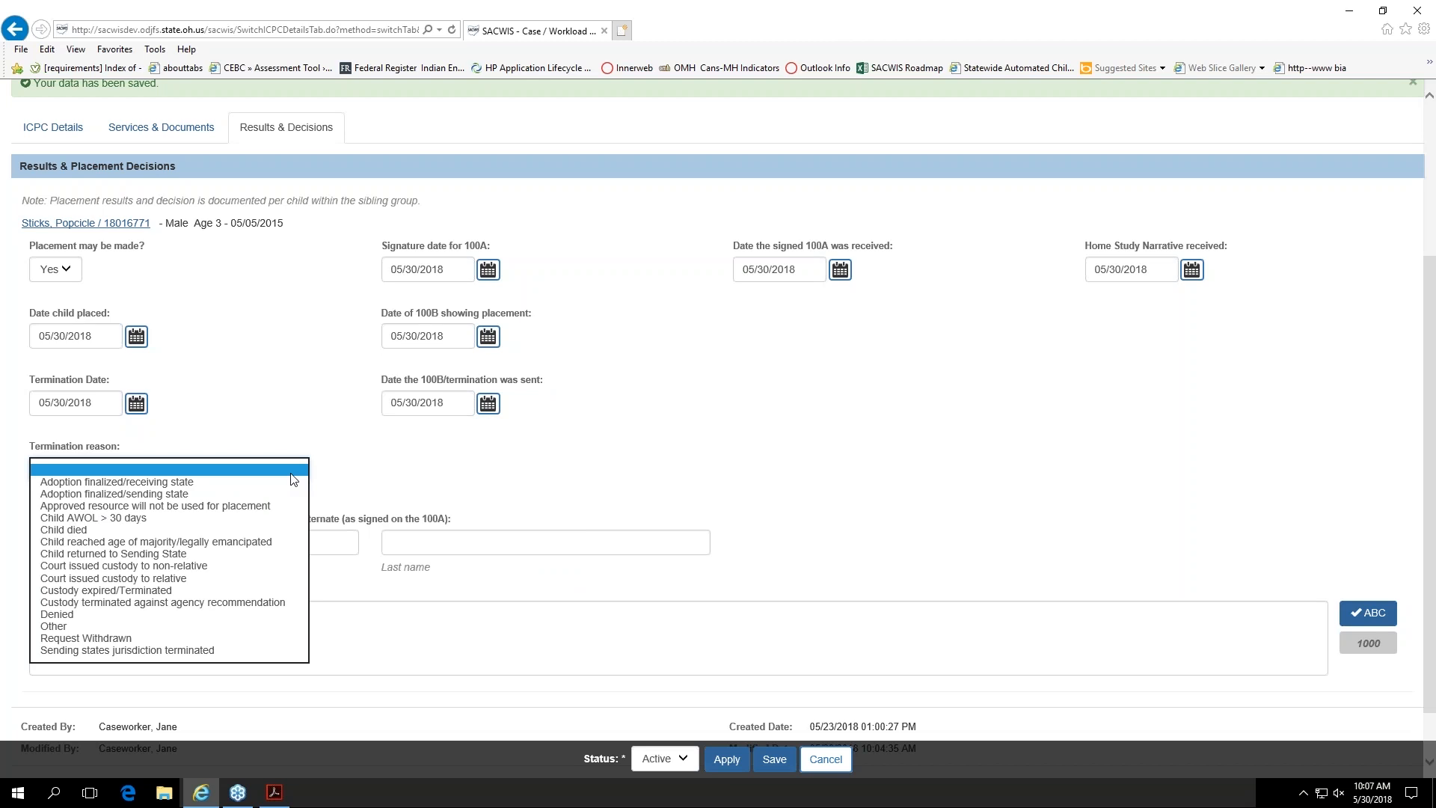
{"action": "left_click", "coordinate": [263, 577]}
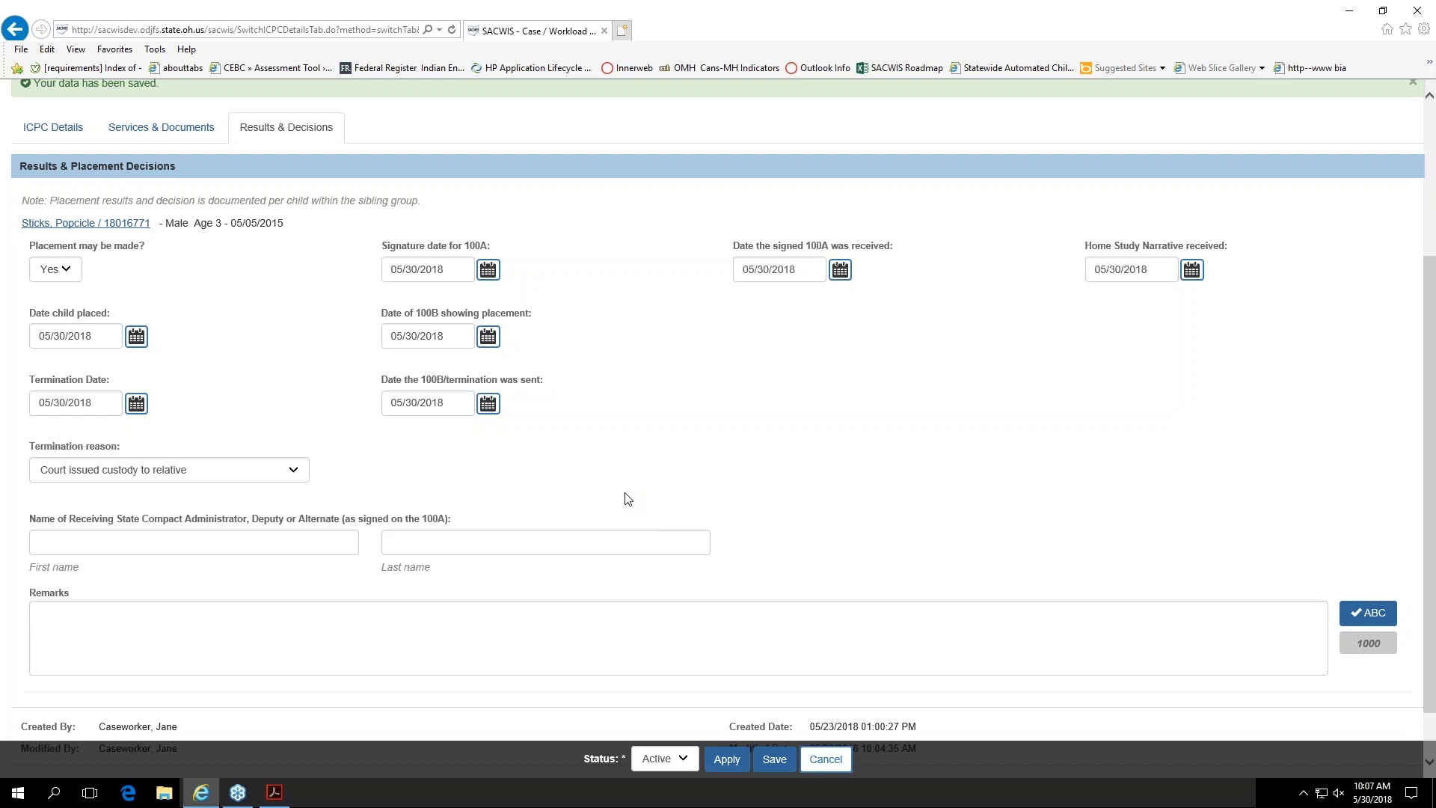
{"action": "left_click", "coordinate": [56, 142]}
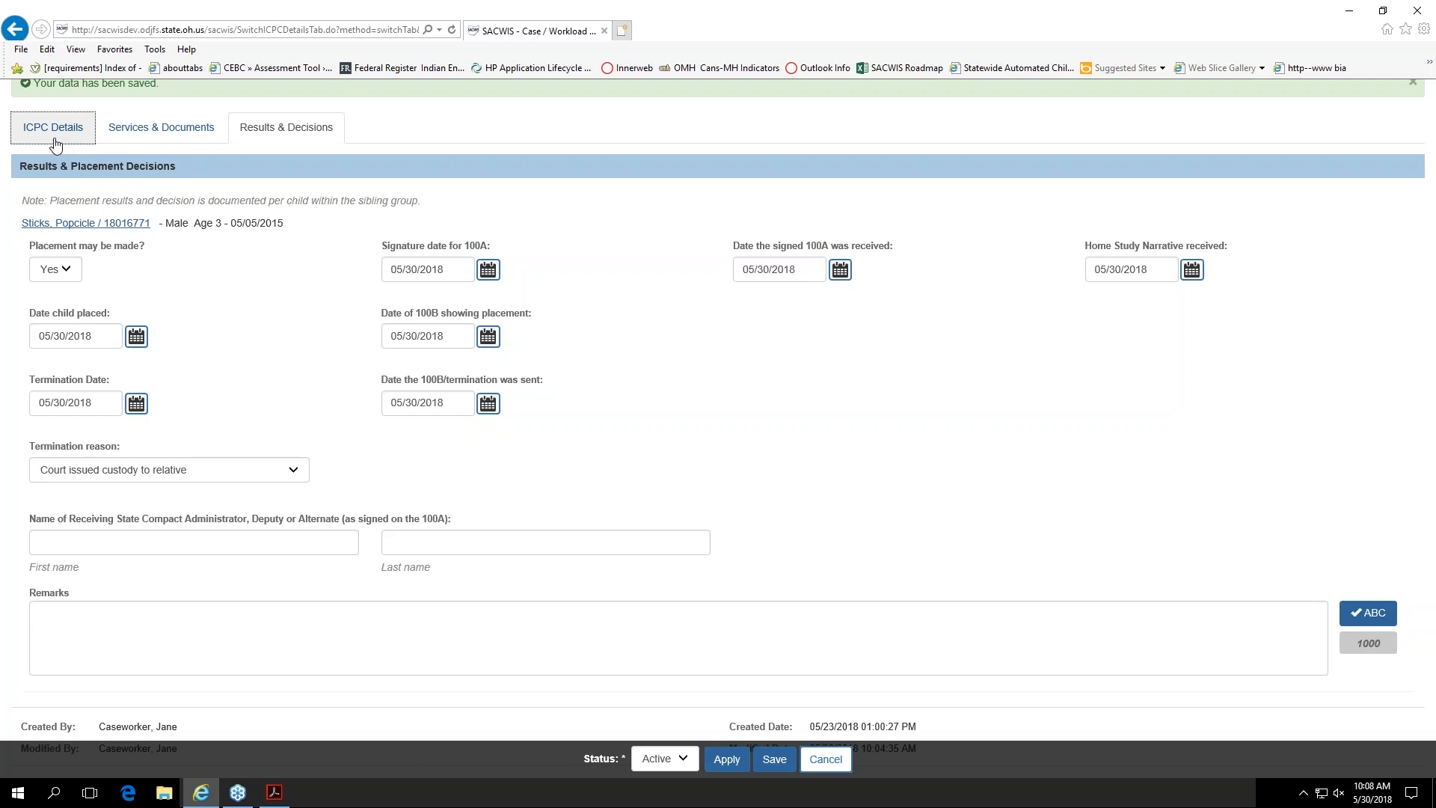
{"action": "left_click", "coordinate": [312, 144]}
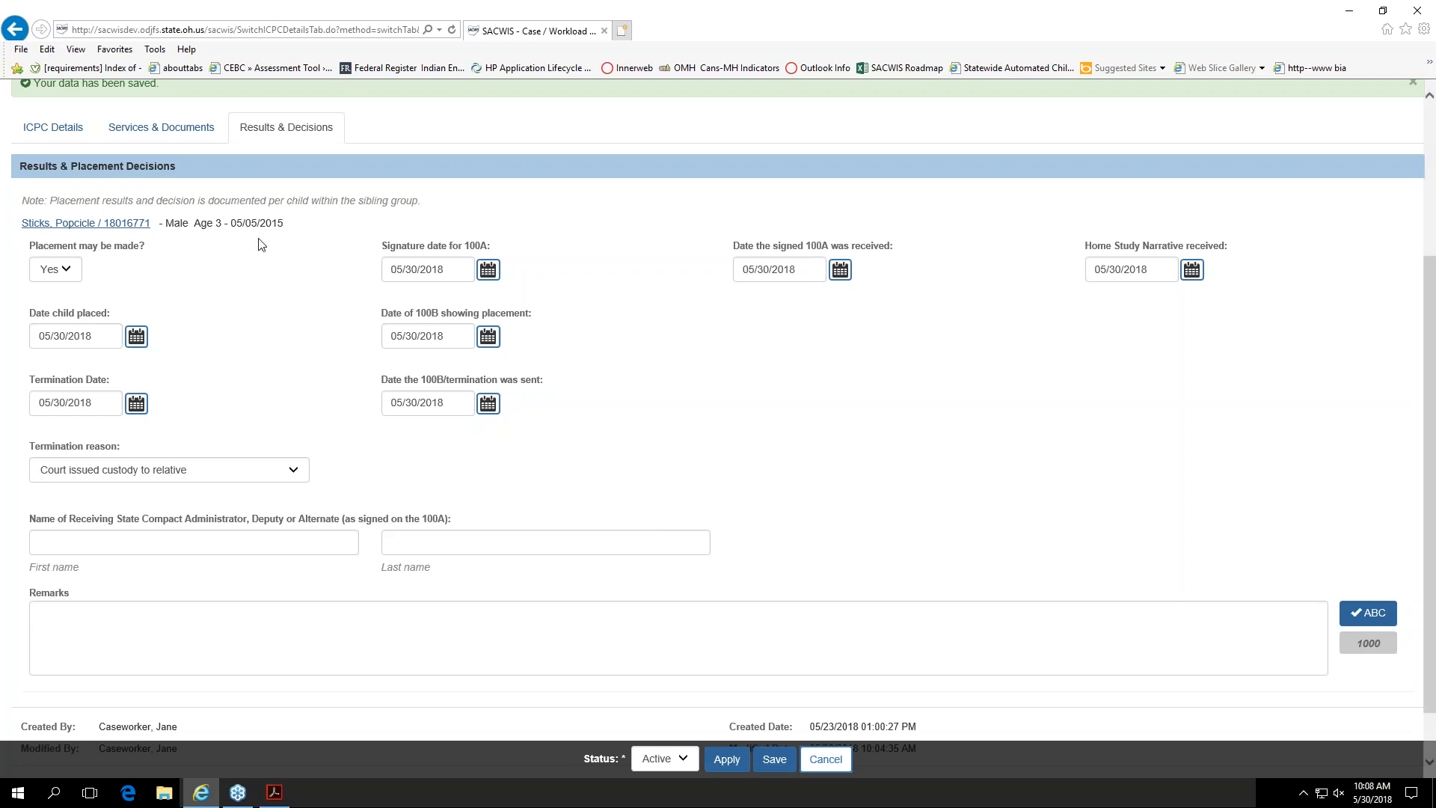
{"action": "left_click", "coordinate": [77, 278]}
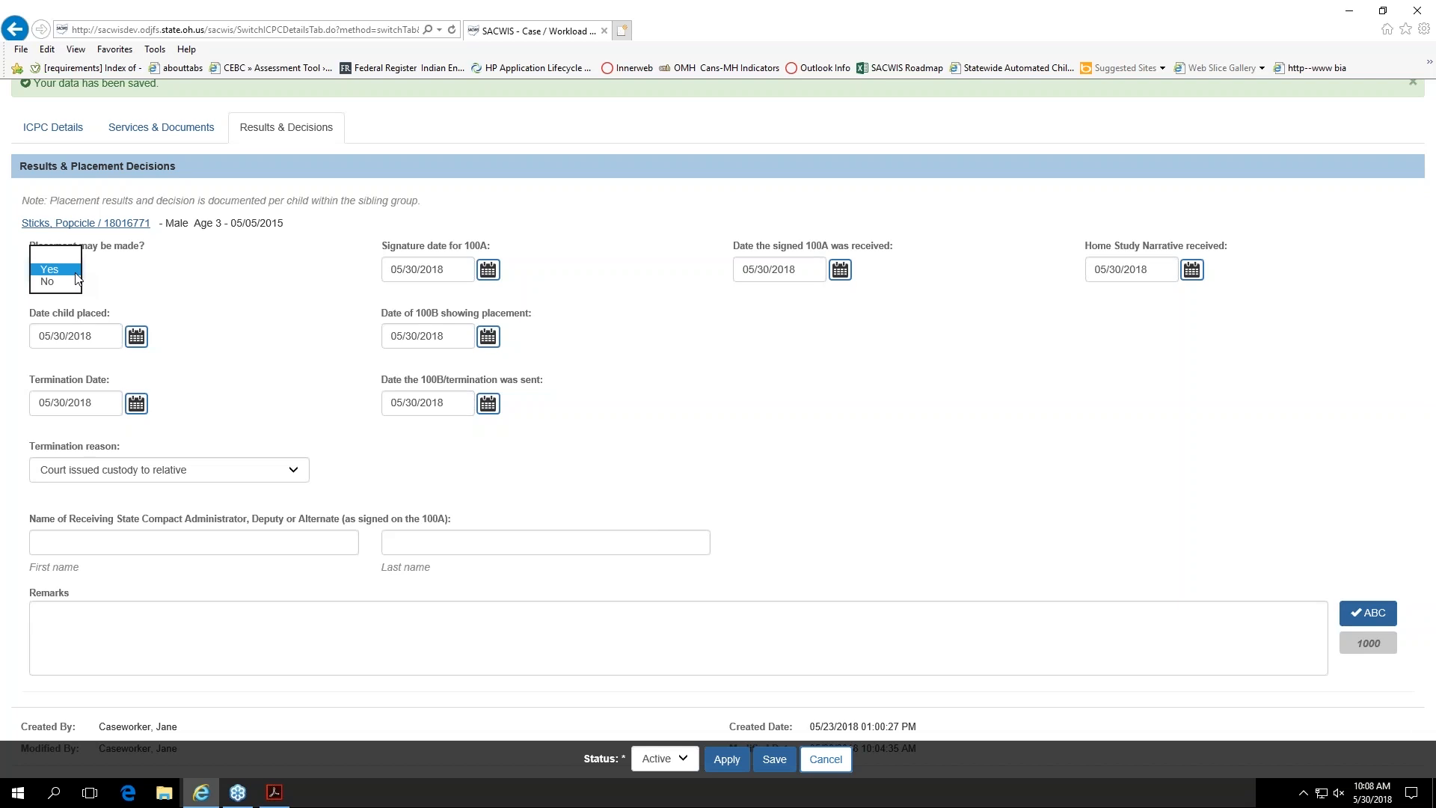
{"action": "left_click", "coordinate": [154, 276]}
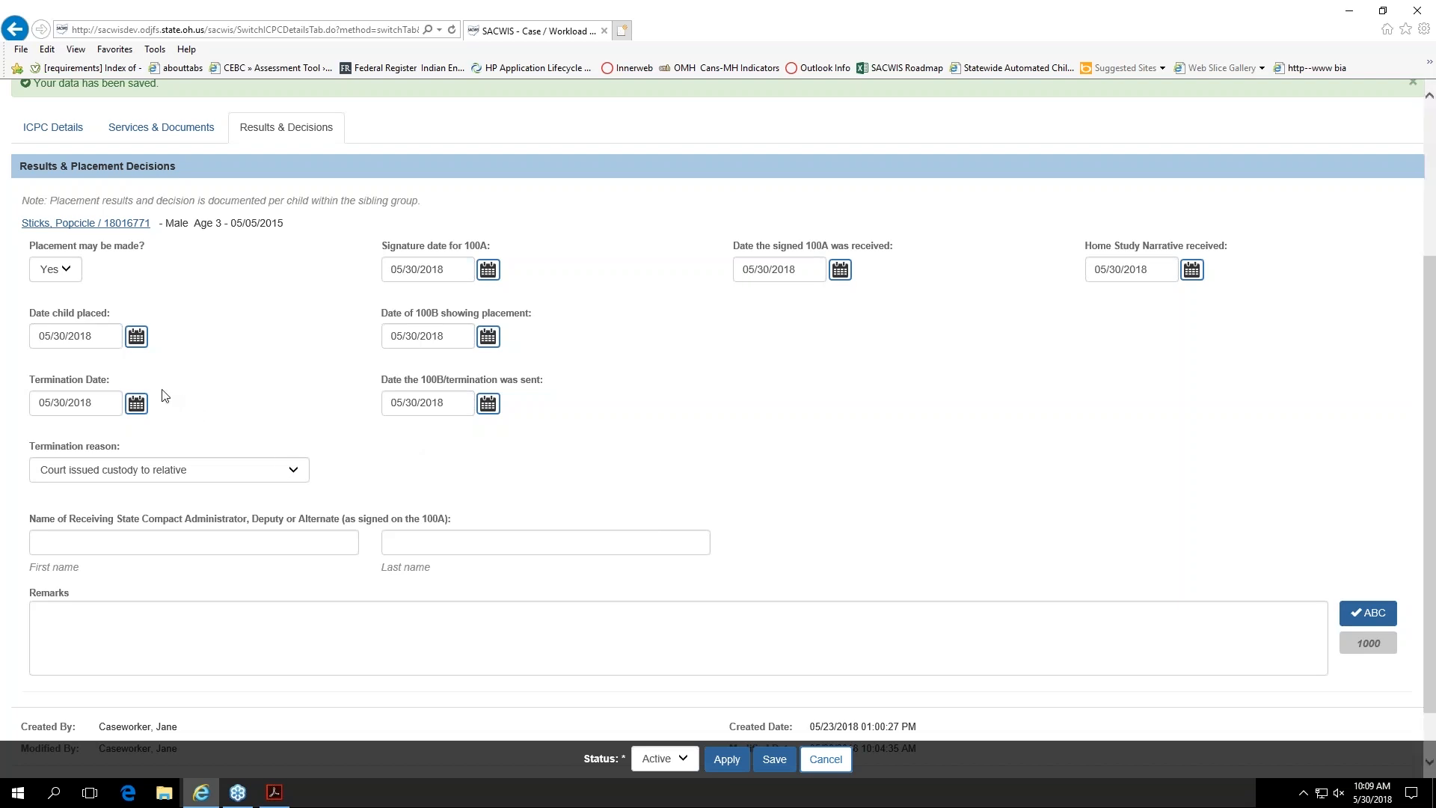
Step: Cancel the results and placement decisions without saving and return to the case's ICPC list
{"action": "scroll", "coordinate": [375, 471], "scroll_direction": "down", "scroll_amount": 1}
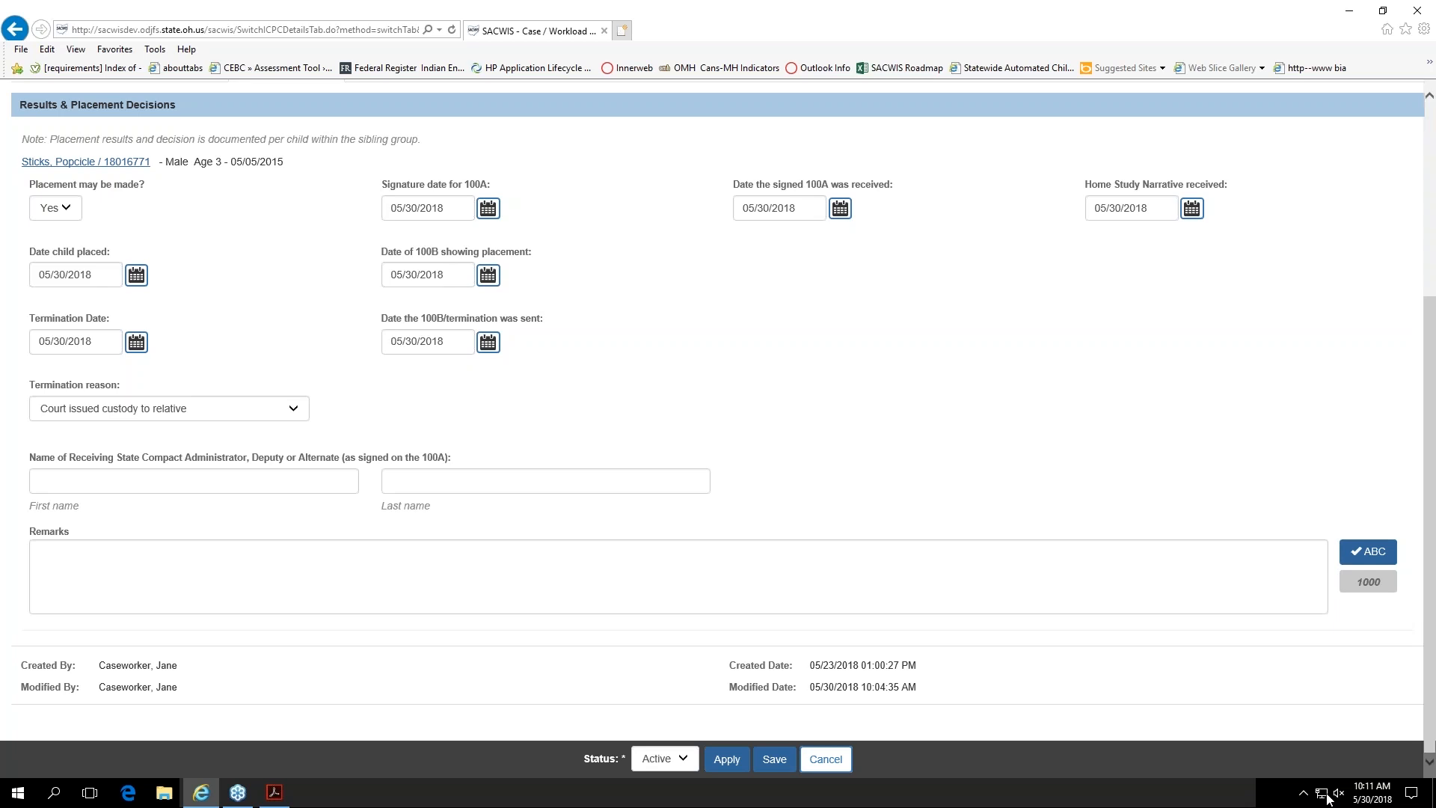
{"action": "left_click", "coordinate": [825, 759]}
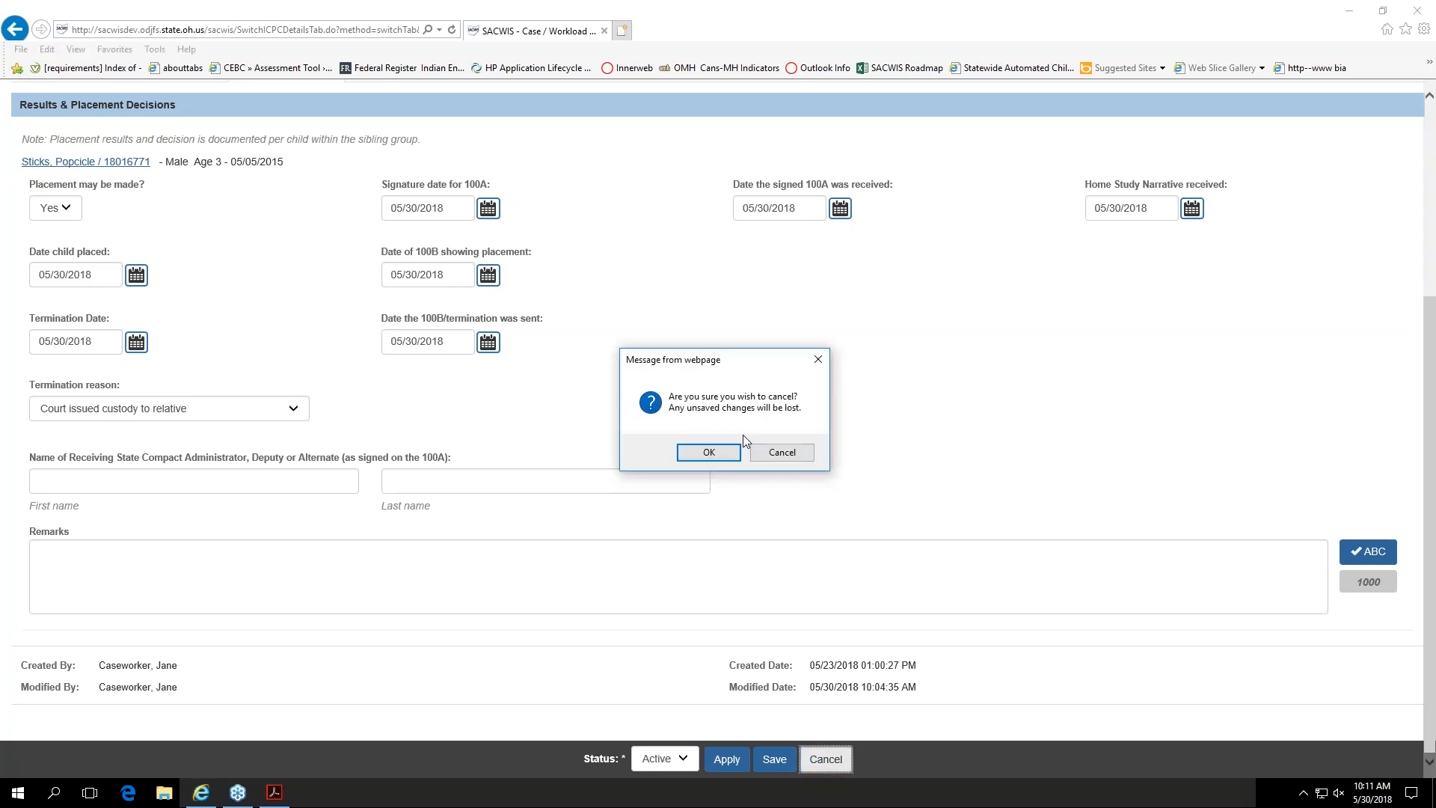
{"action": "left_click", "coordinate": [735, 454]}
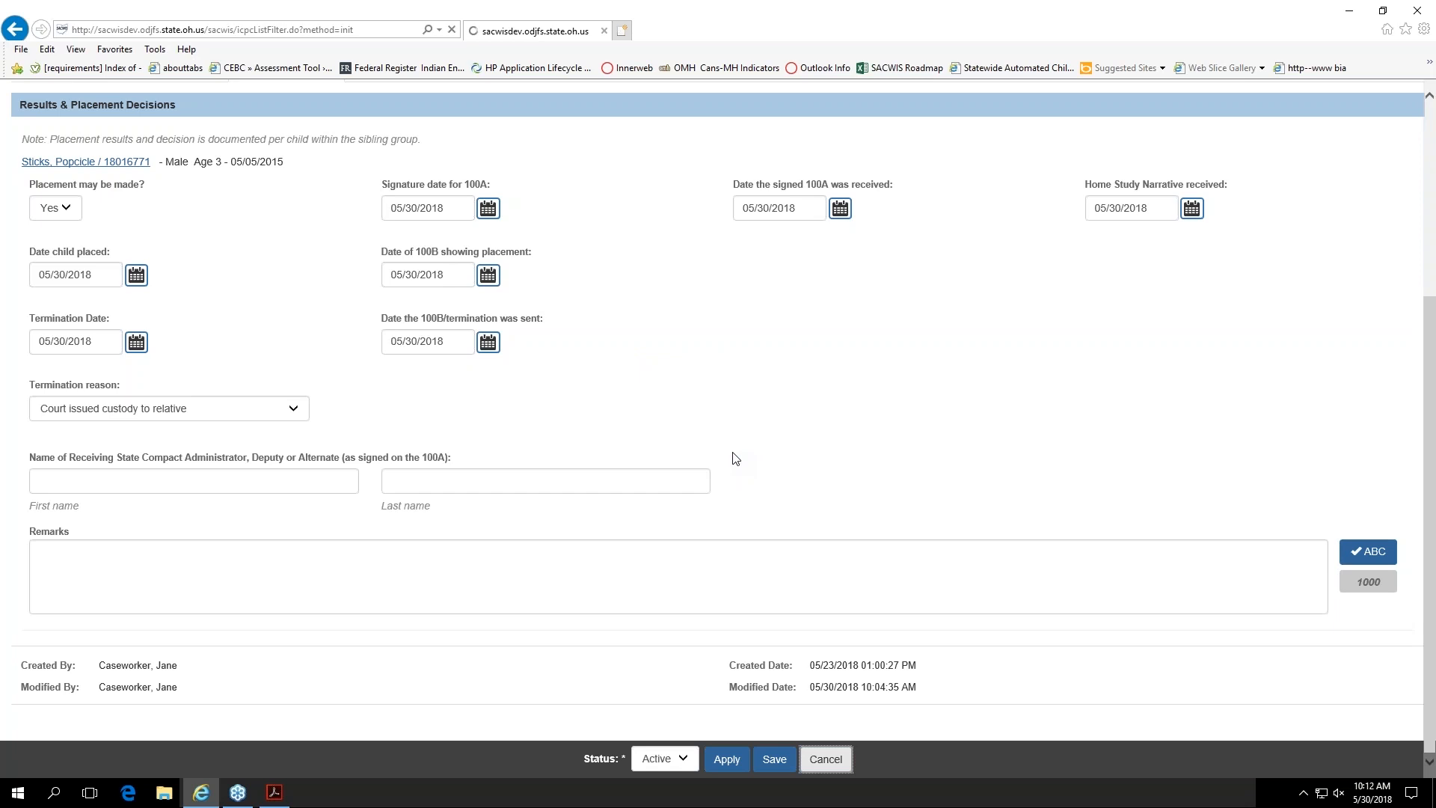
Step: Create a NEICE request for the outgoing Florida ICPC record that has none, and review its sending, identifying, placement and services details
{"action": "scroll", "coordinate": [752, 510], "scroll_direction": "down", "scroll_amount": 1}
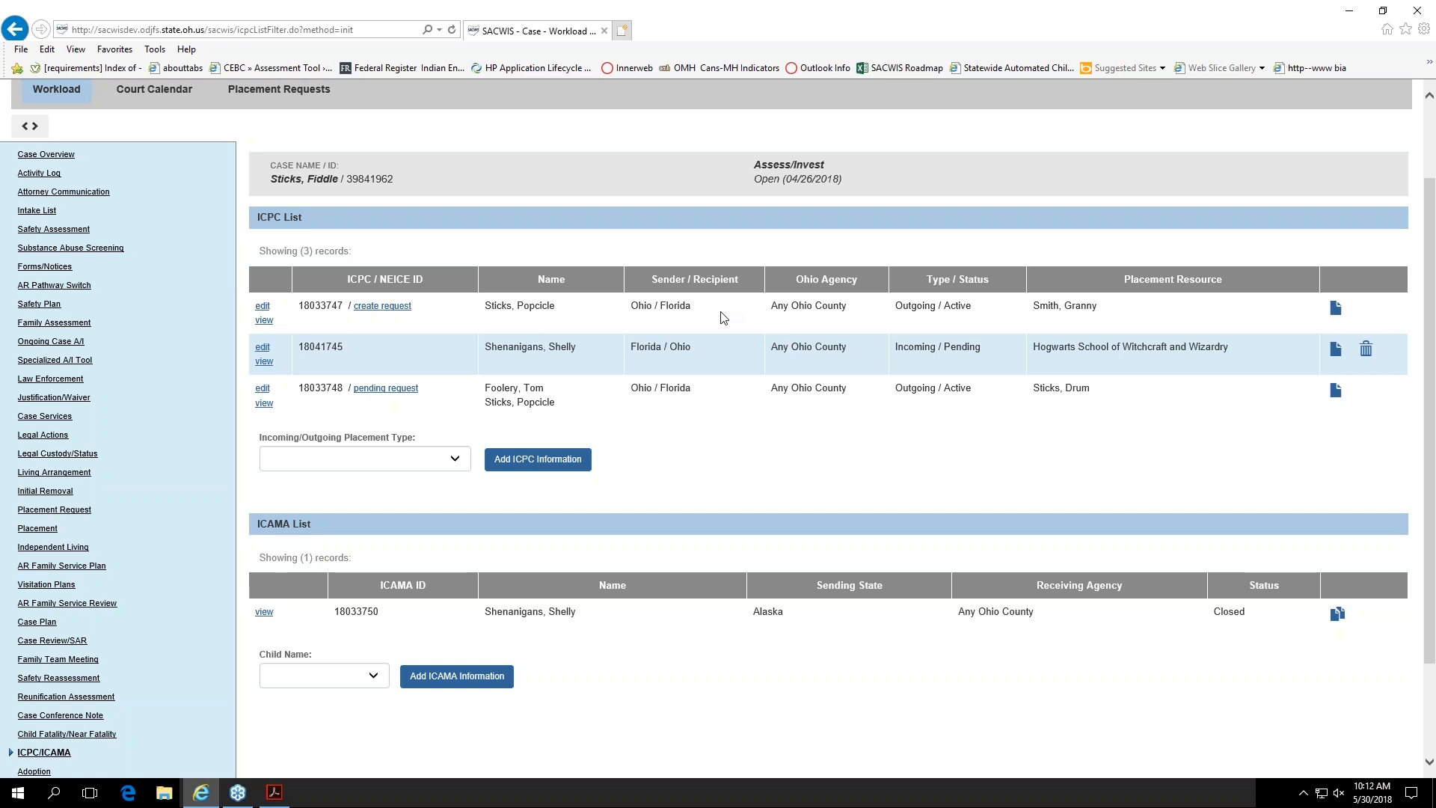
{"action": "left_click_drag", "start_coordinate": [486, 311], "coordinate": [558, 314]}
{"action": "left_click", "coordinate": [617, 316]}
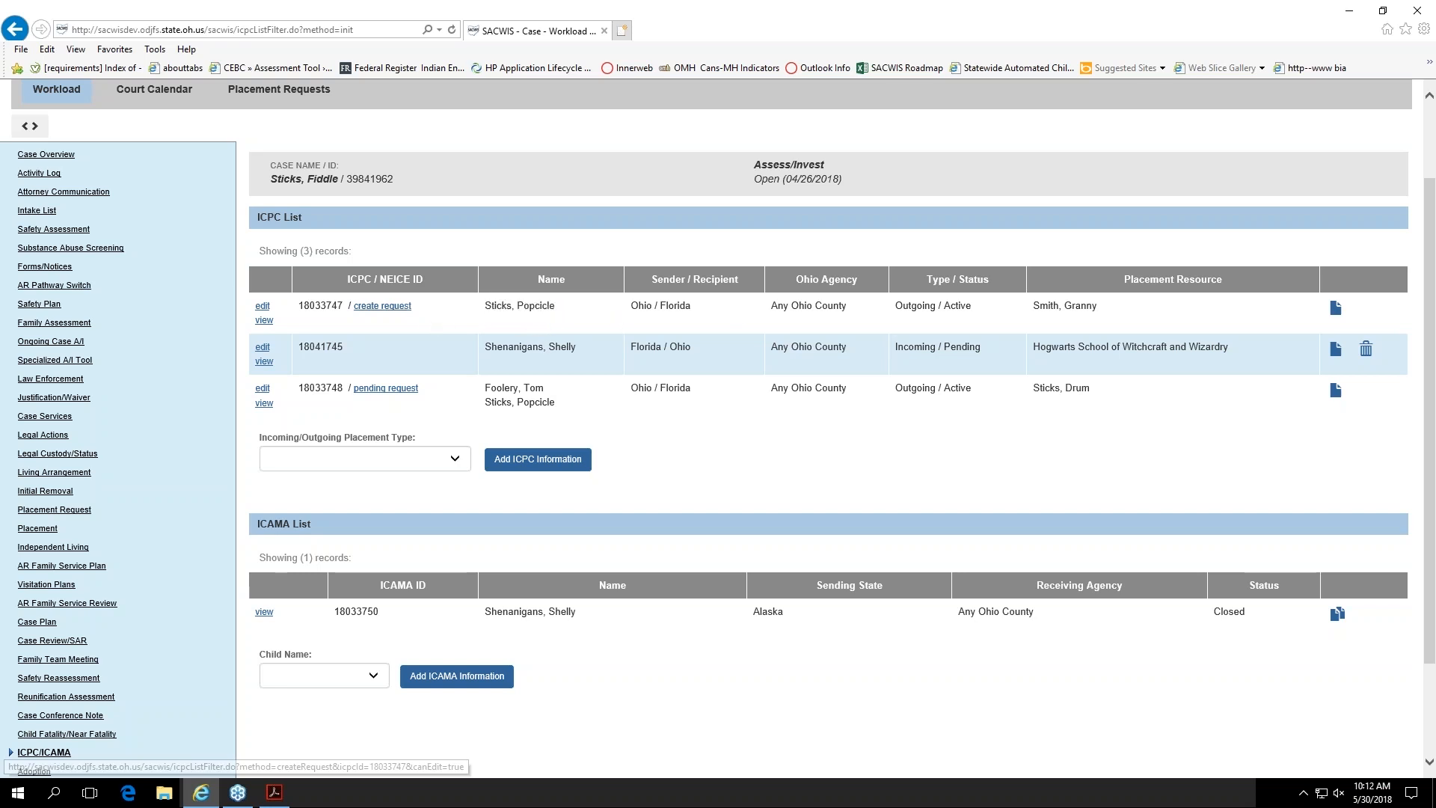
{"action": "left_click", "coordinate": [380, 310]}
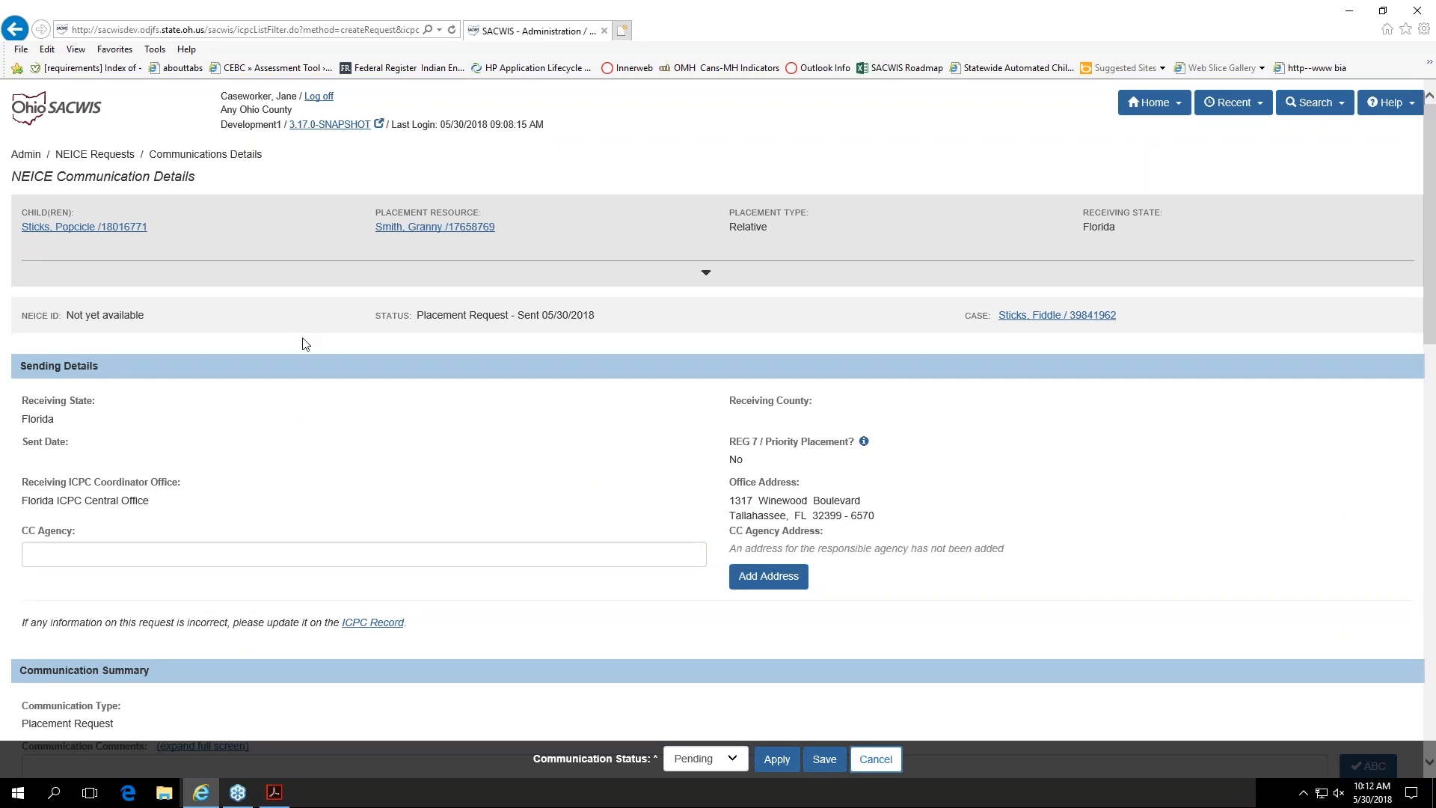
{"action": "scroll", "coordinate": [316, 347], "scroll_direction": "down", "scroll_amount": 2}
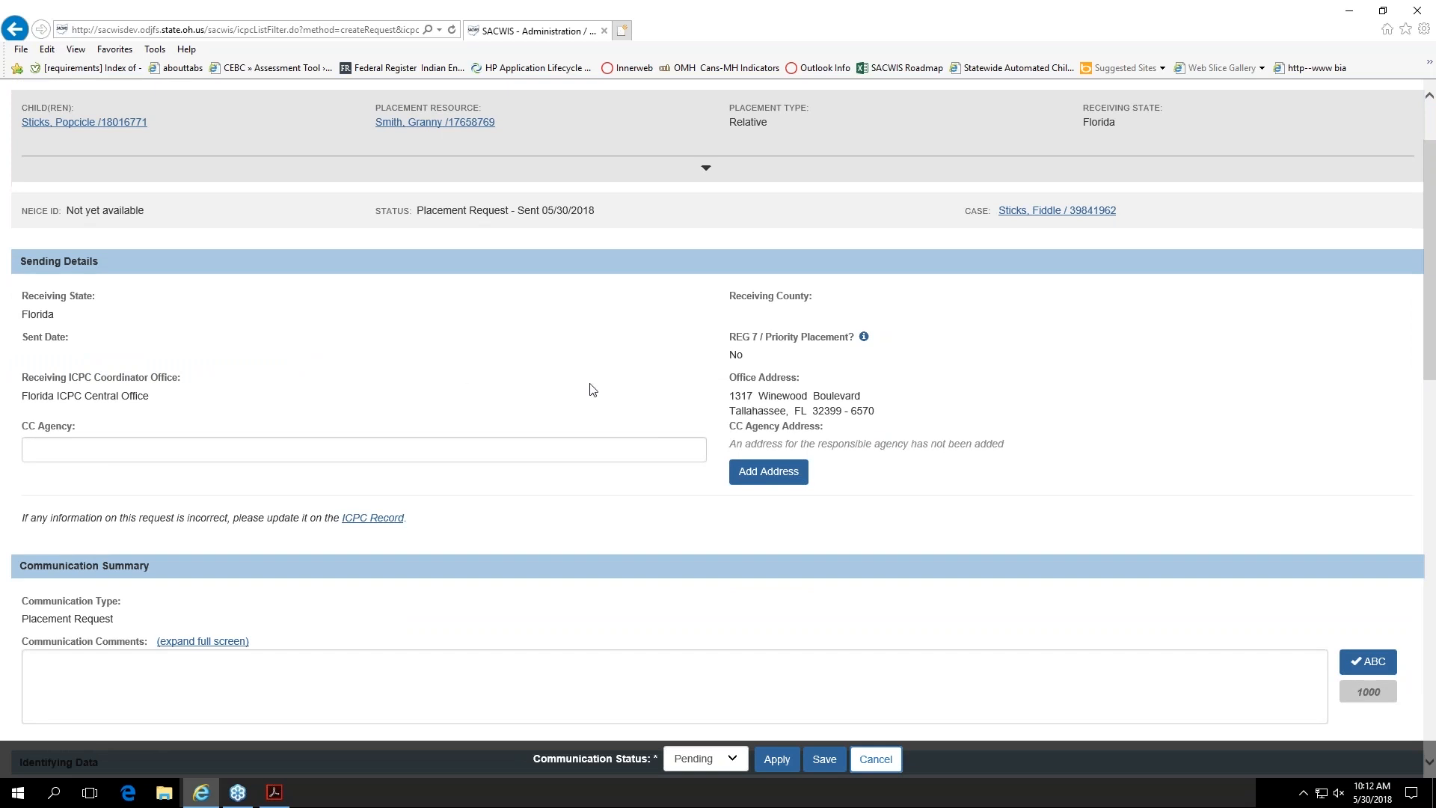
{"action": "scroll", "coordinate": [591, 389], "scroll_direction": "down", "scroll_amount": 2}
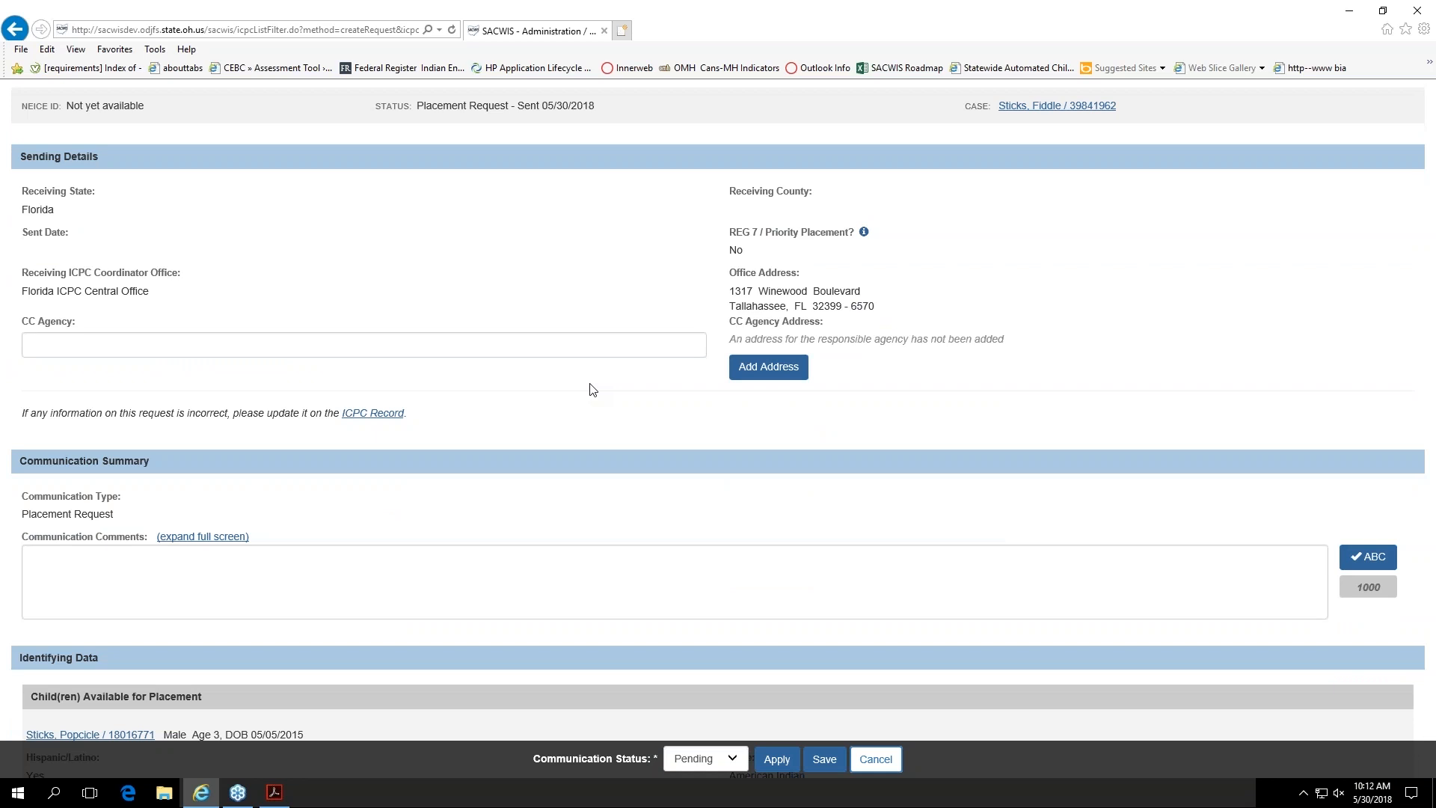
{"action": "scroll", "coordinate": [593, 390], "scroll_direction": "down", "scroll_amount": 3}
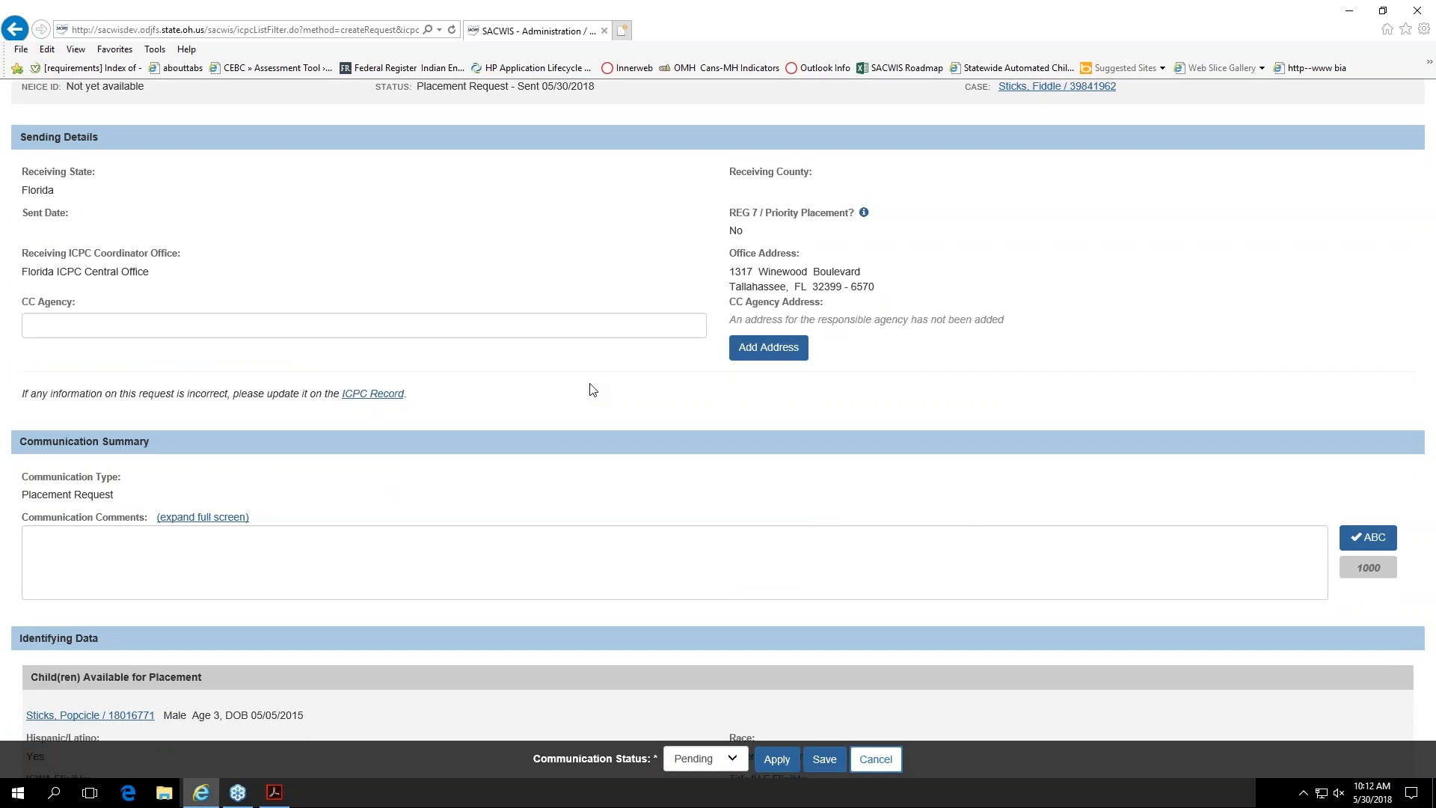
{"action": "scroll", "coordinate": [590, 390], "scroll_direction": "down", "scroll_amount": 10}
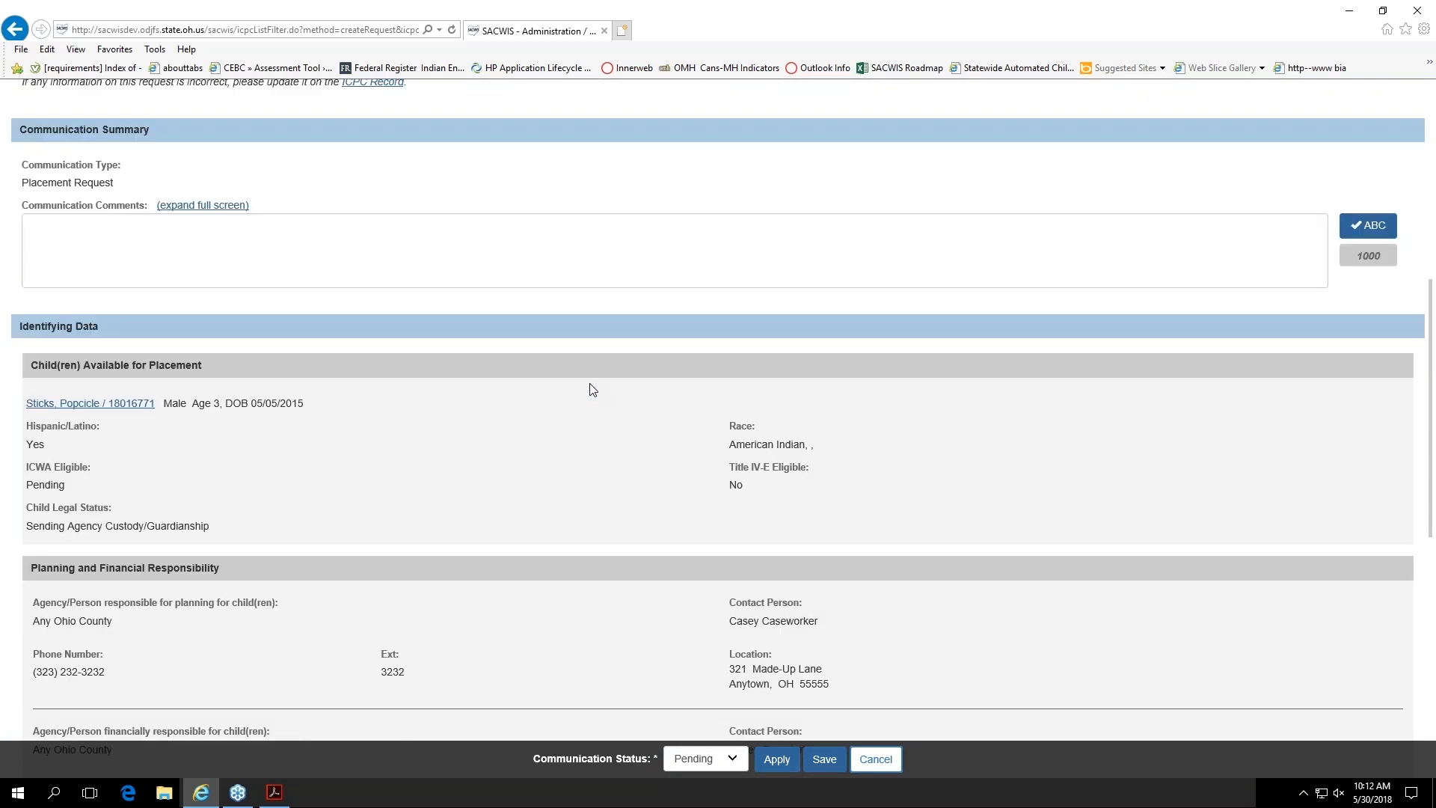
{"action": "scroll", "coordinate": [556, 394], "scroll_direction": "down", "scroll_amount": 6}
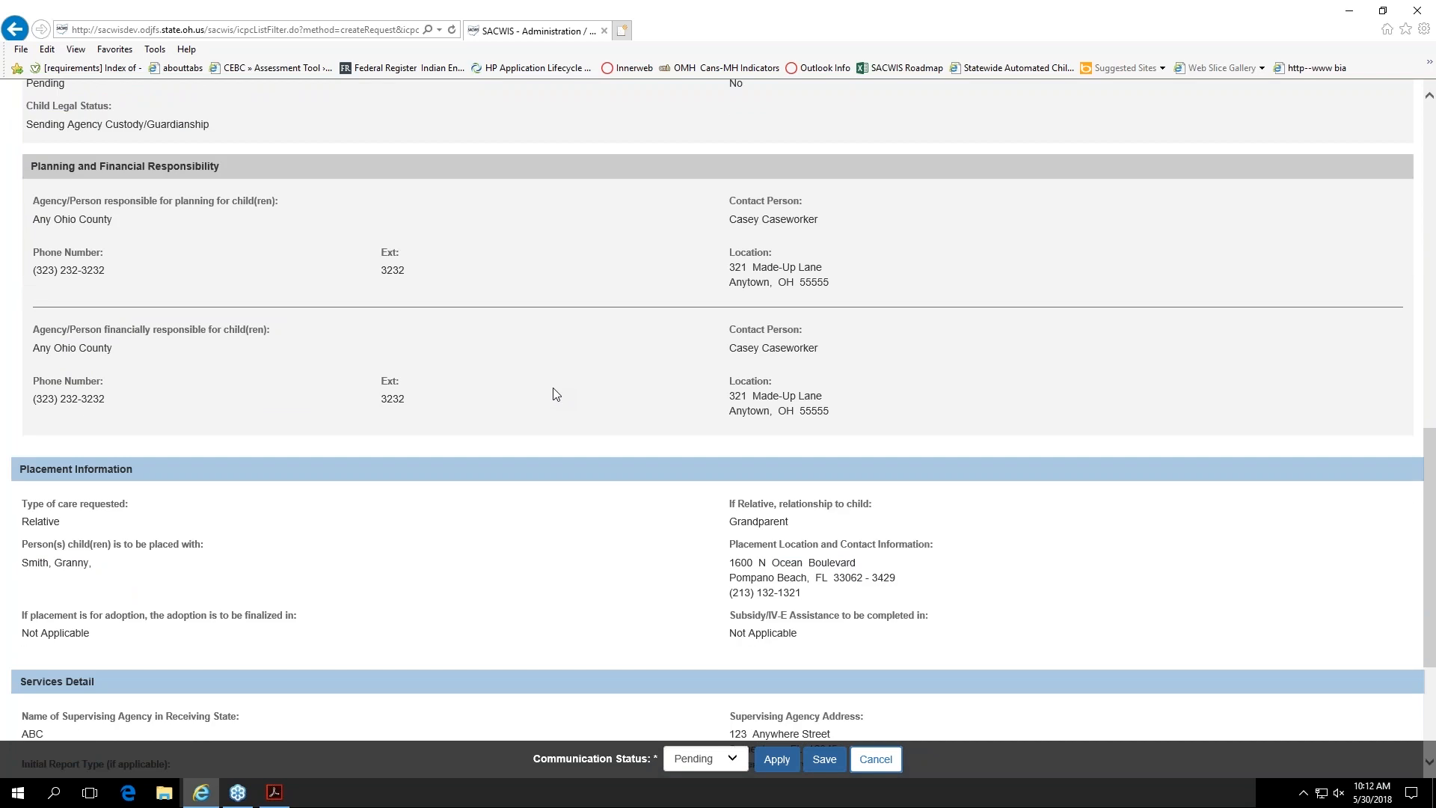
{"action": "scroll", "coordinate": [554, 395], "scroll_direction": "down", "scroll_amount": 1}
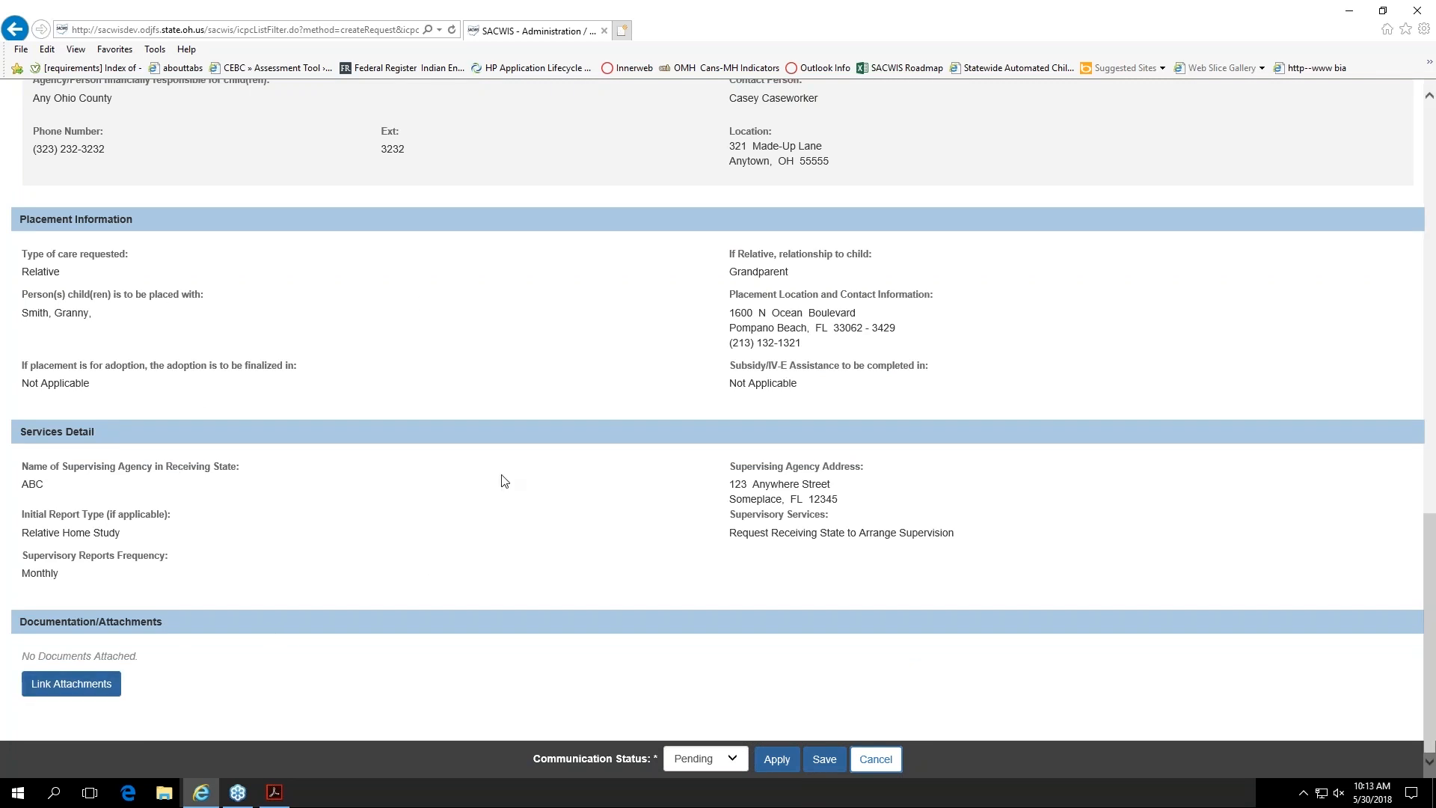
Step: Link the Signed 100A Document named Sample 100A to the placement request communication
{"action": "left_click", "coordinate": [75, 684]}
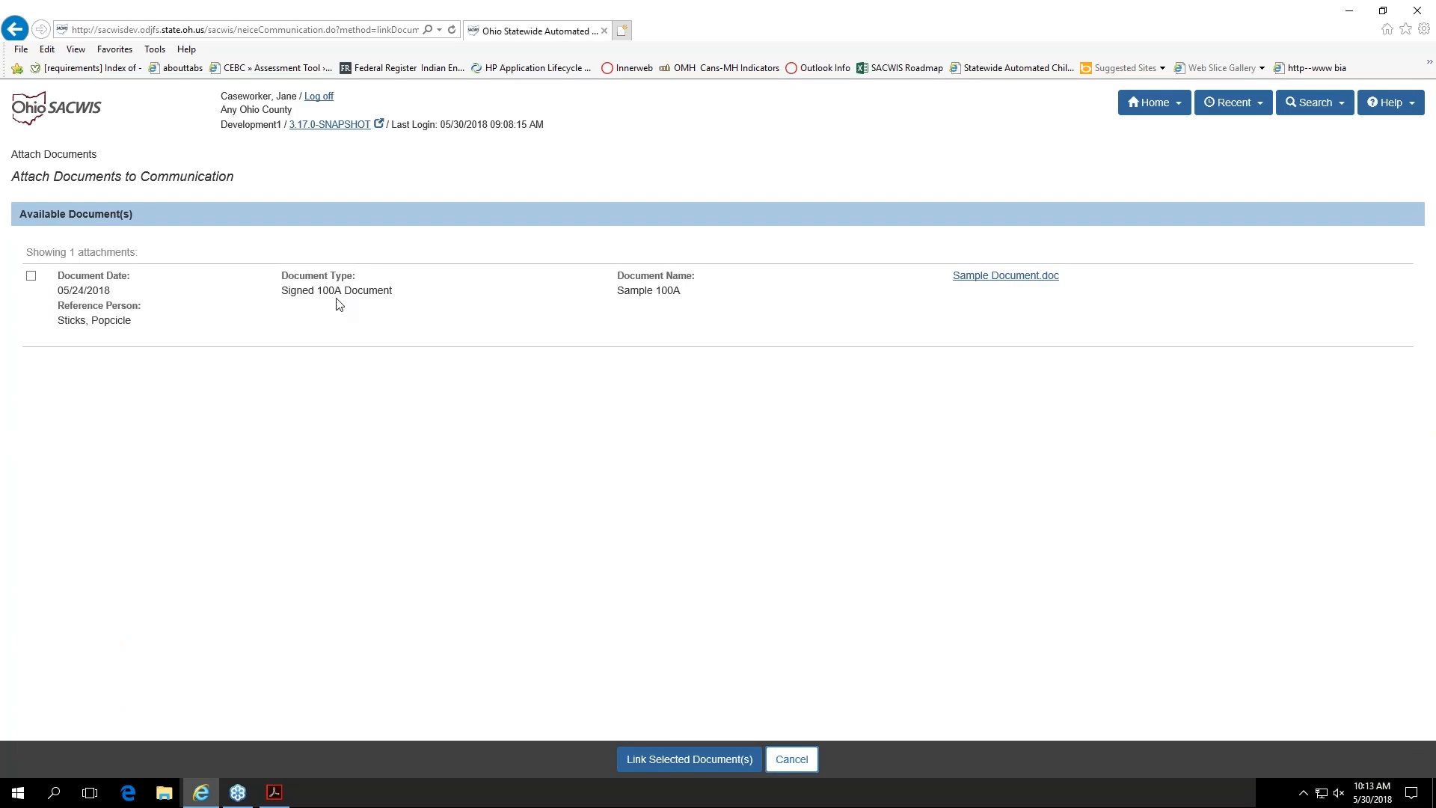
{"action": "left_click", "coordinate": [32, 276]}
{"action": "left_click", "coordinate": [690, 762]}
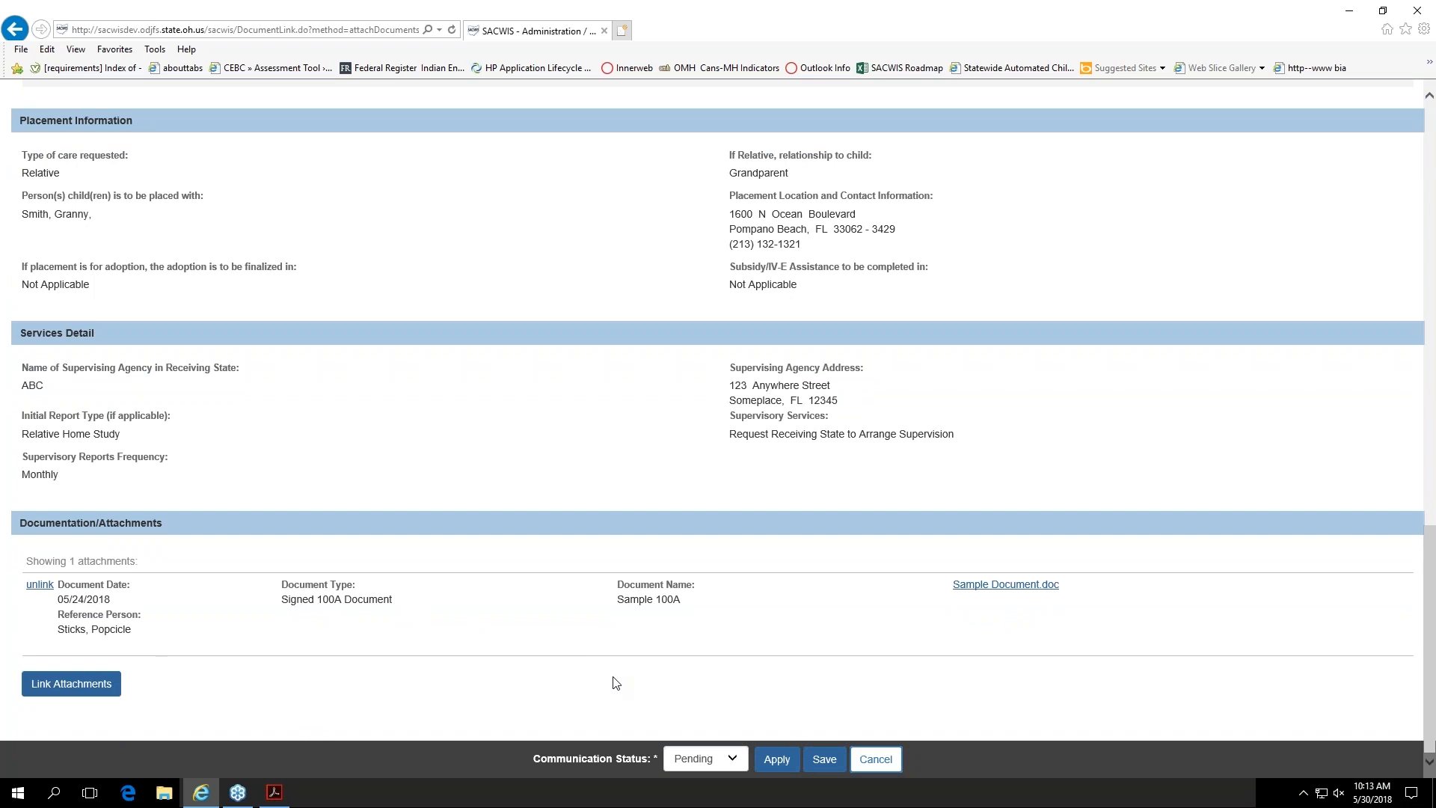
Step: Set the communication status to Completed and apply the change
{"action": "left_click", "coordinate": [743, 760]}
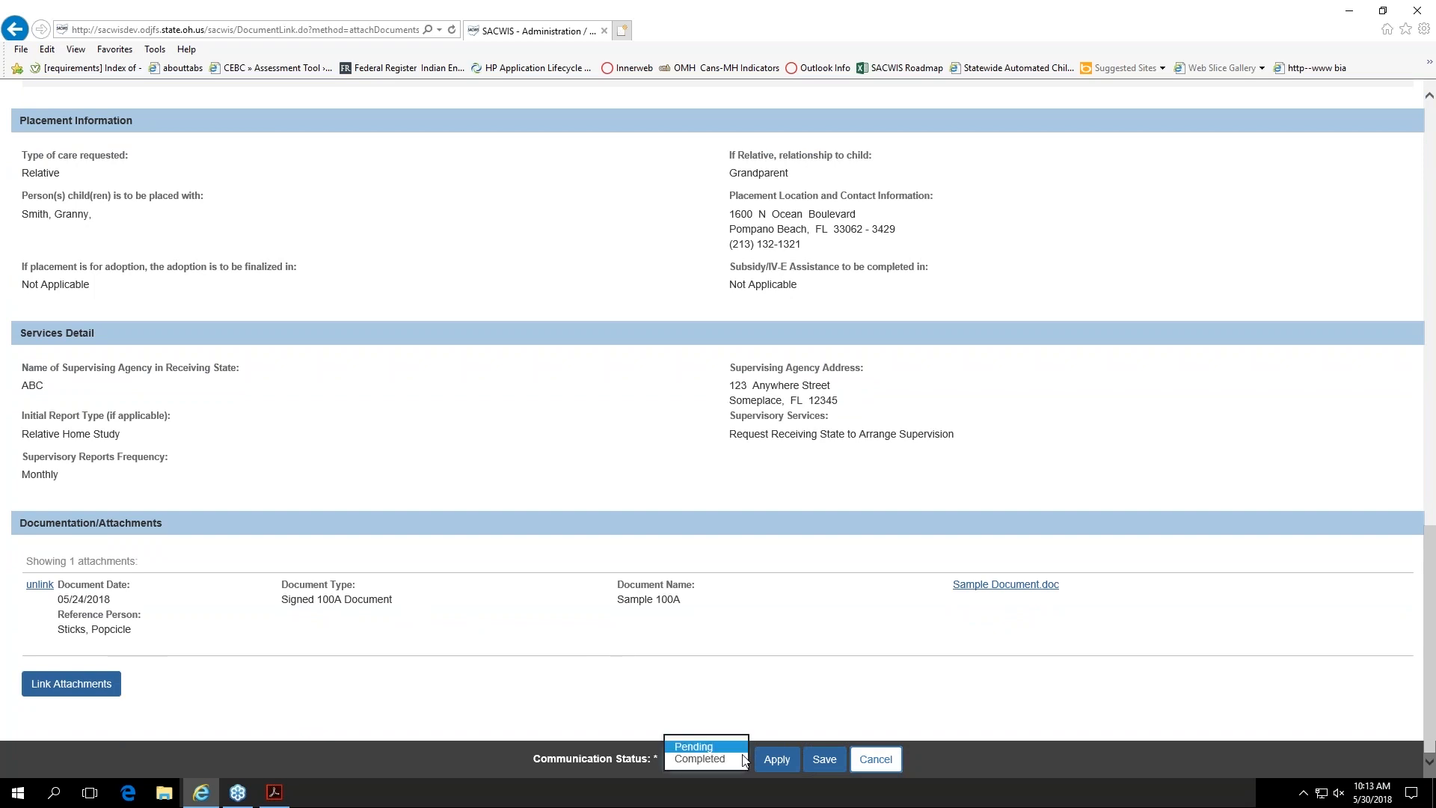
{"action": "left_click", "coordinate": [717, 759]}
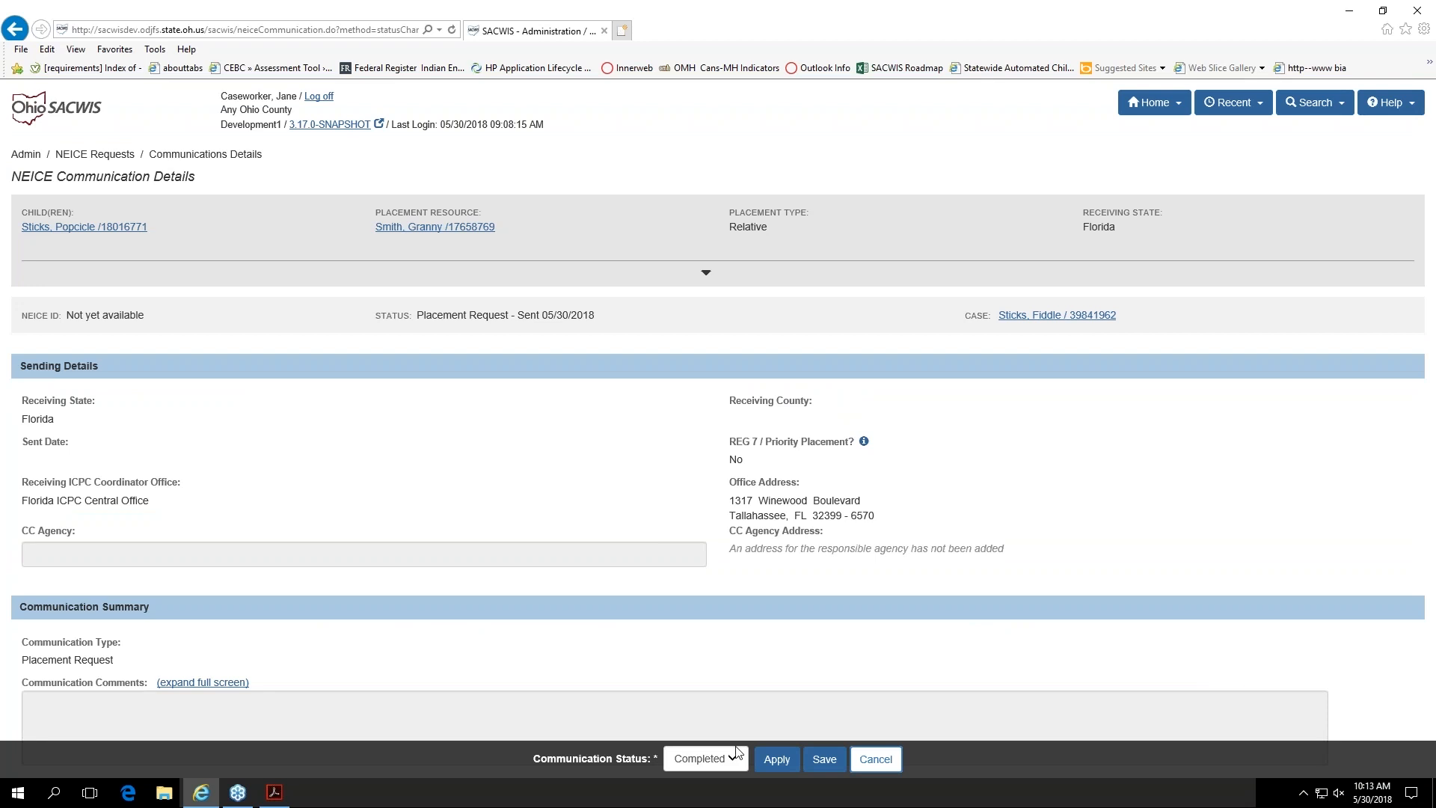
{"action": "left_click", "coordinate": [770, 761]}
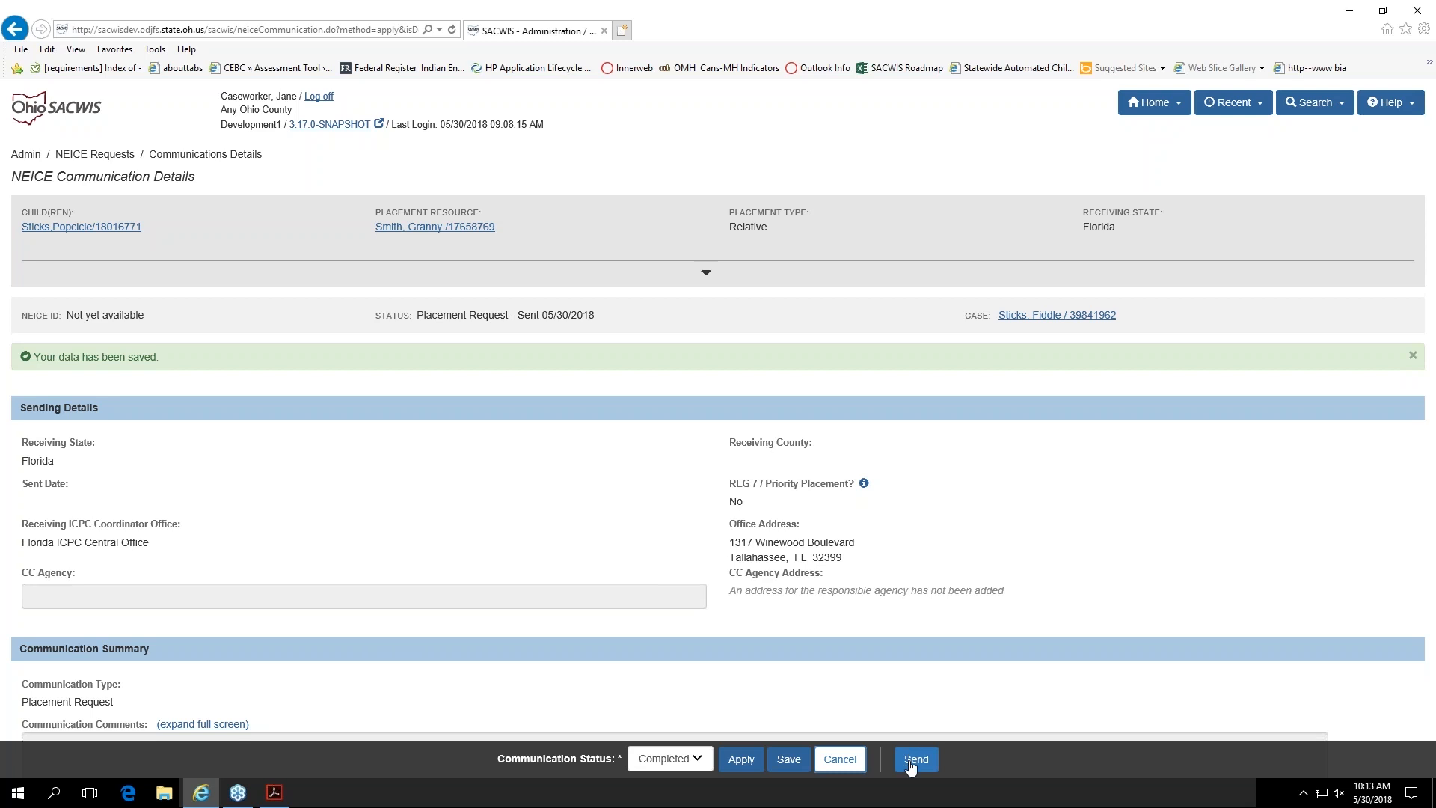
Step: Look over the completed placement request with its attachment and send it to the receiving state
{"action": "scroll", "coordinate": [598, 591], "scroll_direction": "down", "scroll_amount": 5}
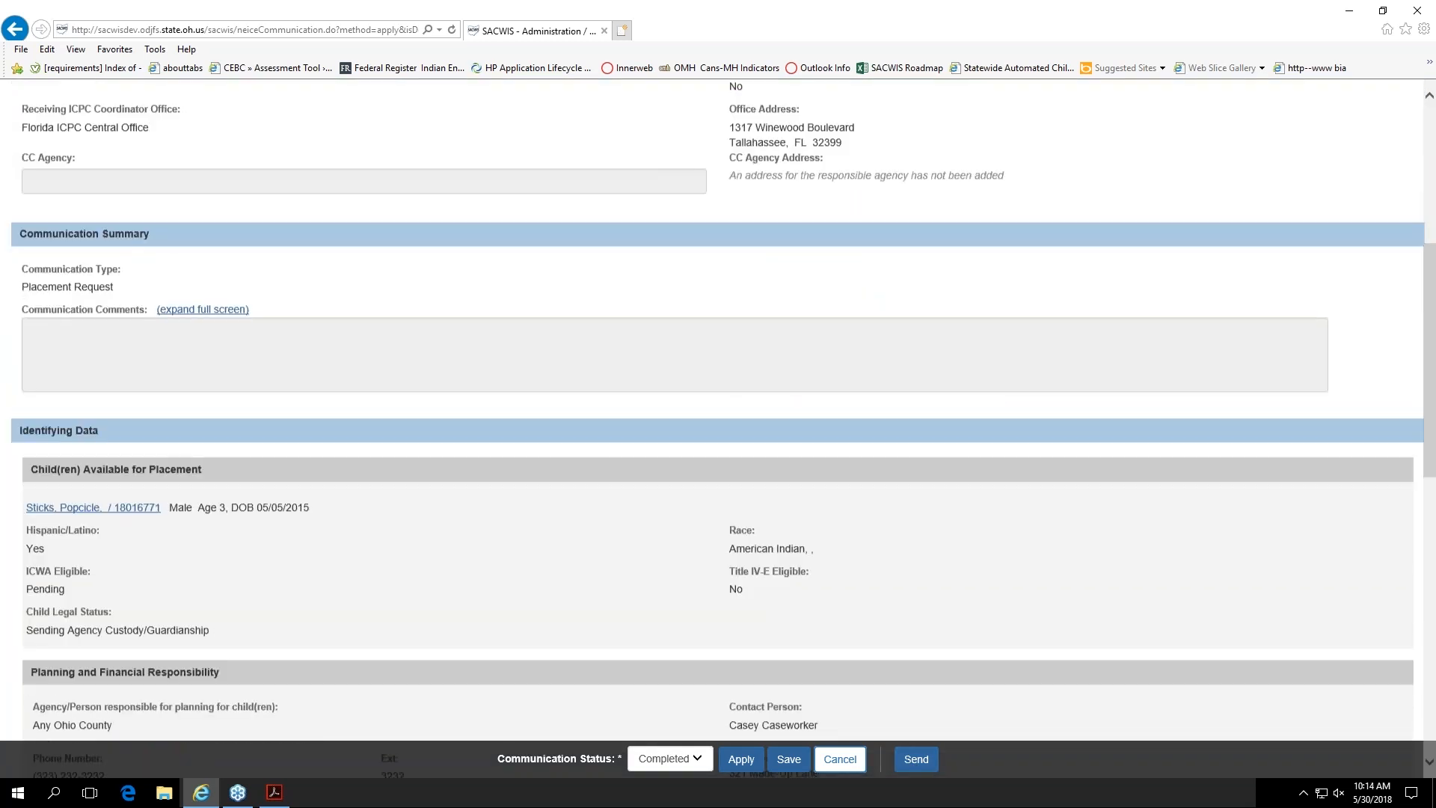
{"action": "scroll", "coordinate": [718, 426], "scroll_direction": "down", "scroll_amount": 11}
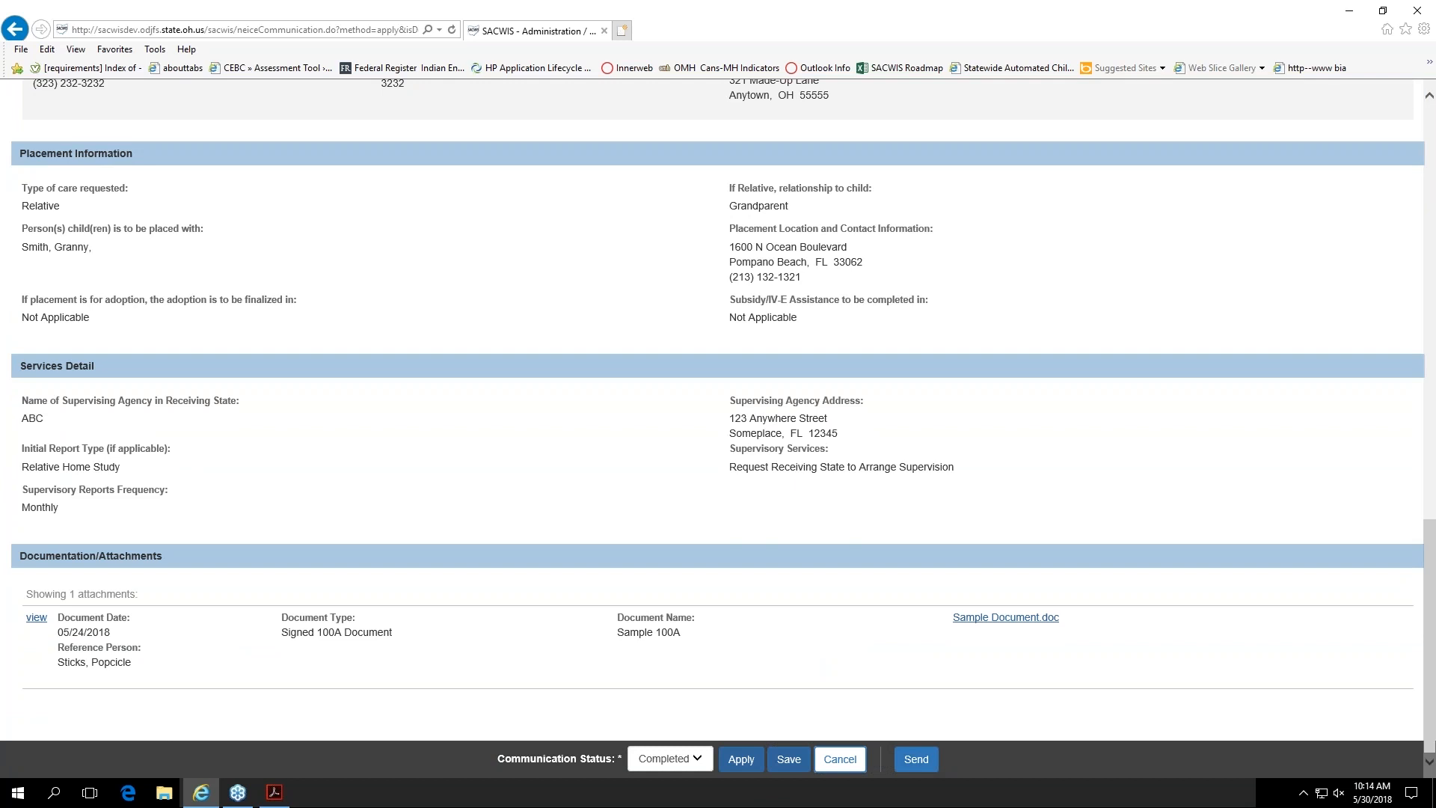
{"action": "left_click", "coordinate": [916, 759]}
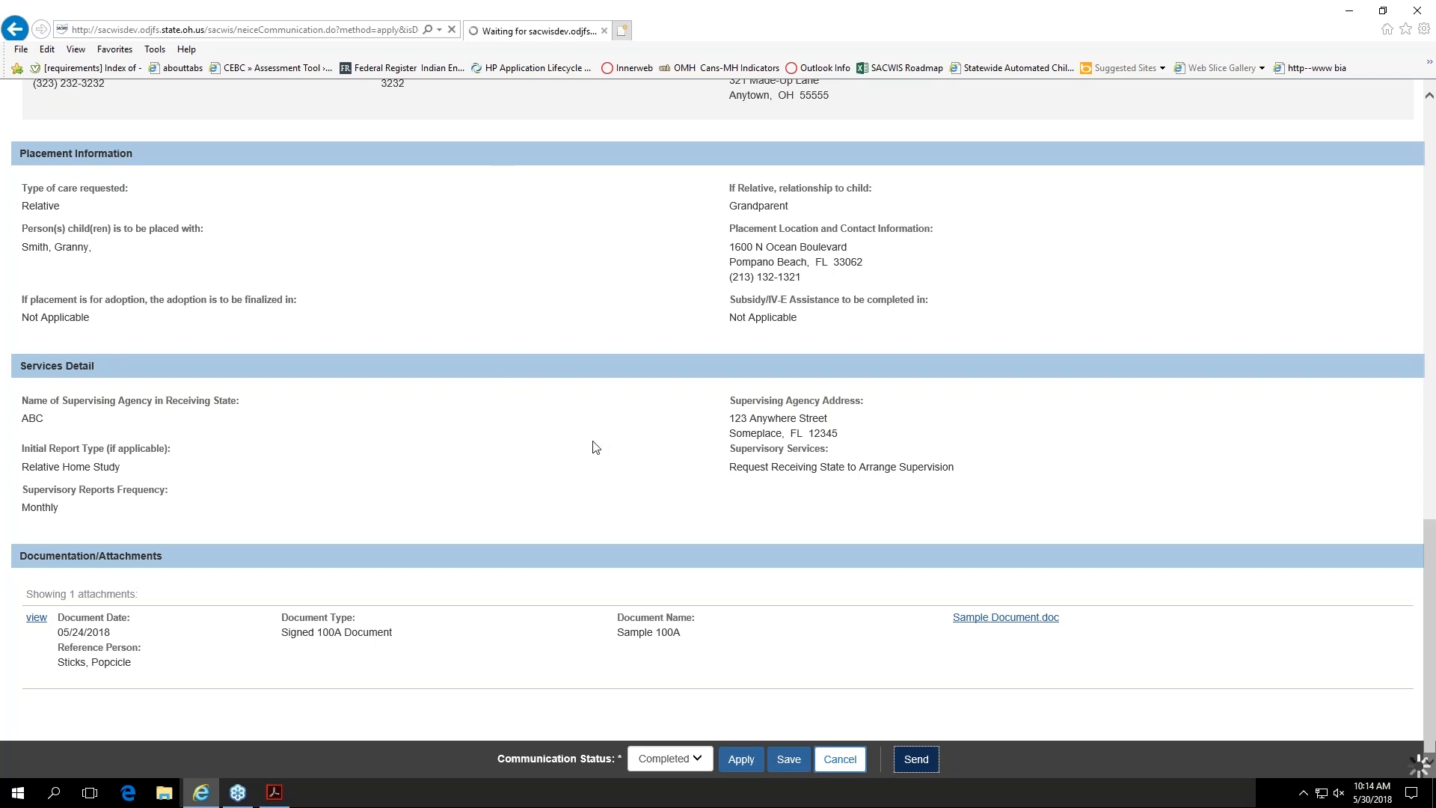
{"action": "scroll", "coordinate": [935, 686], "scroll_direction": "up", "scroll_amount": 1}
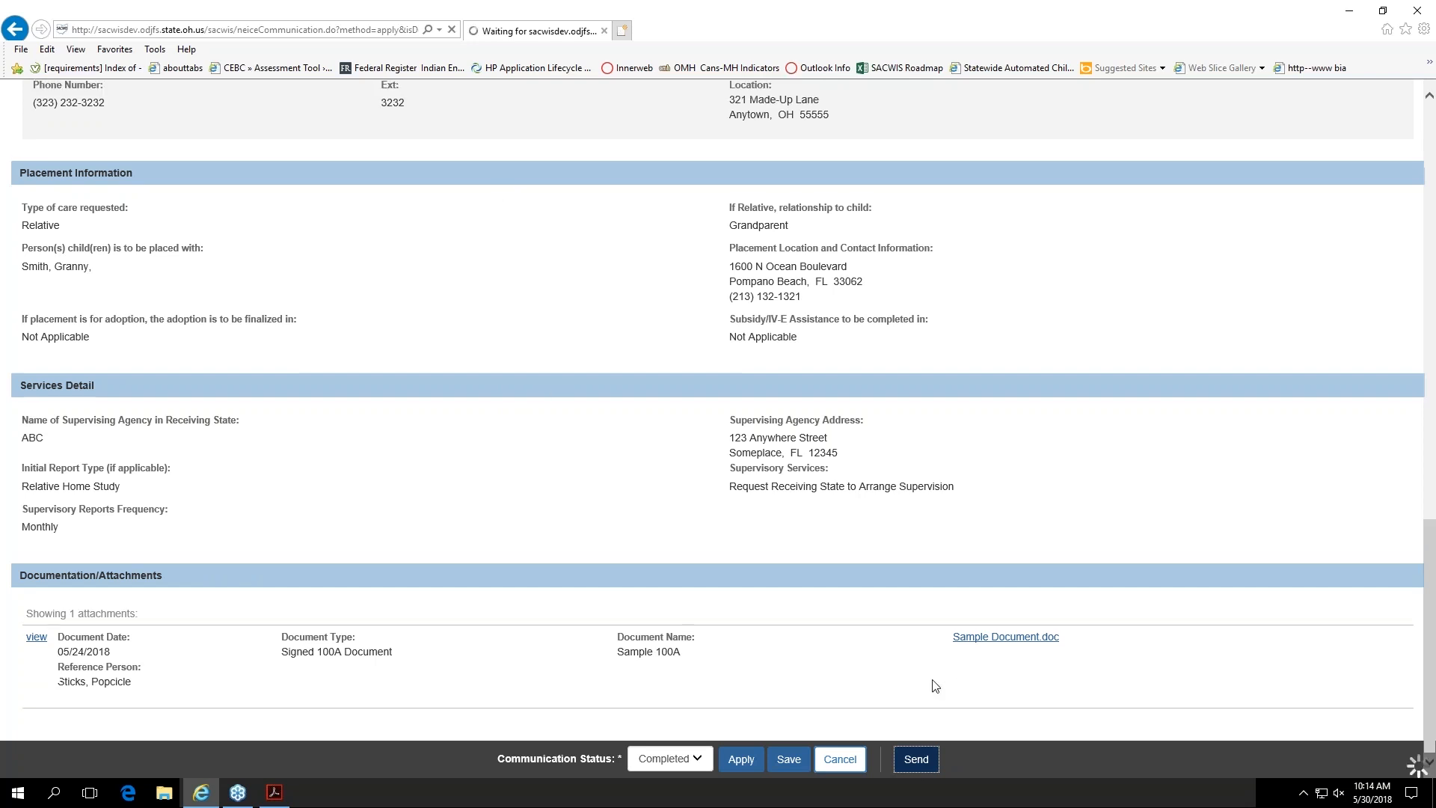
{"action": "scroll", "coordinate": [934, 686], "scroll_direction": "up", "scroll_amount": 3}
{"action": "scroll", "coordinate": [935, 688], "scroll_direction": "up", "scroll_amount": 8}
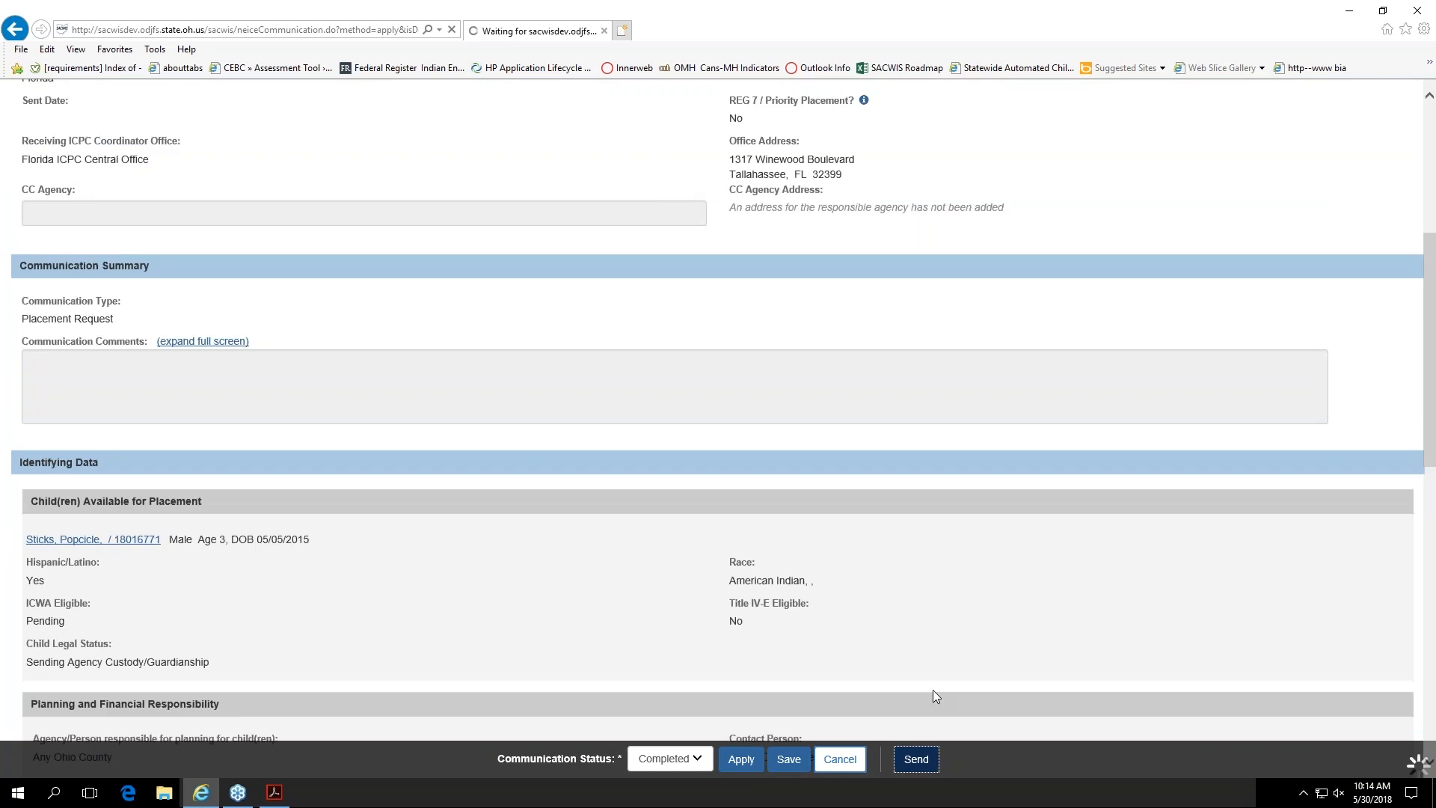
{"action": "scroll", "coordinate": [935, 695], "scroll_direction": "up", "scroll_amount": 5}
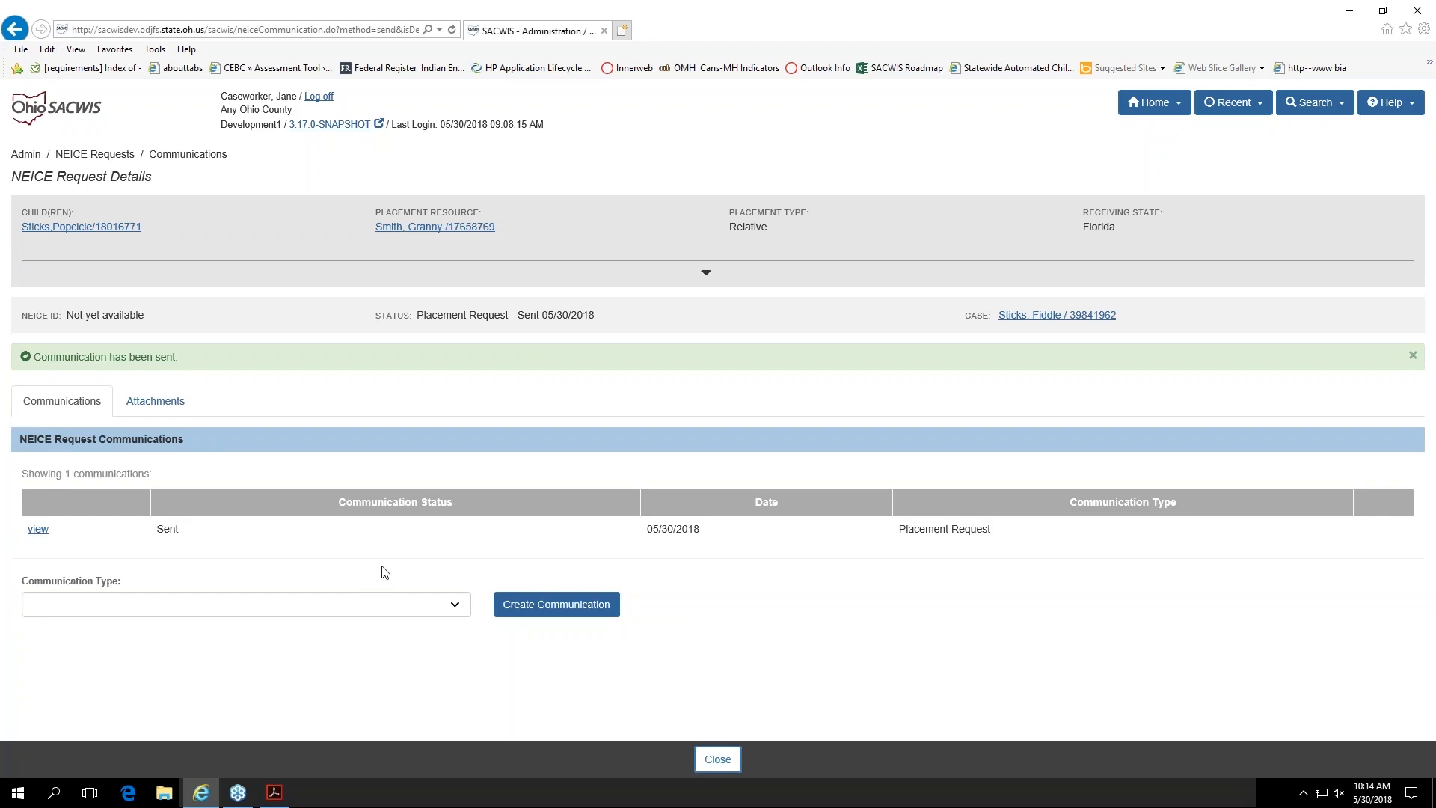
Step: Check the communication's sent status, return to the ICPC list, and open the record's NEICE ID to view the request before closing it
{"action": "left_click_drag", "start_coordinate": [156, 526], "coordinate": [189, 528]}
{"action": "left_click", "coordinate": [294, 553]}
{"action": "left_click", "coordinate": [722, 764]}
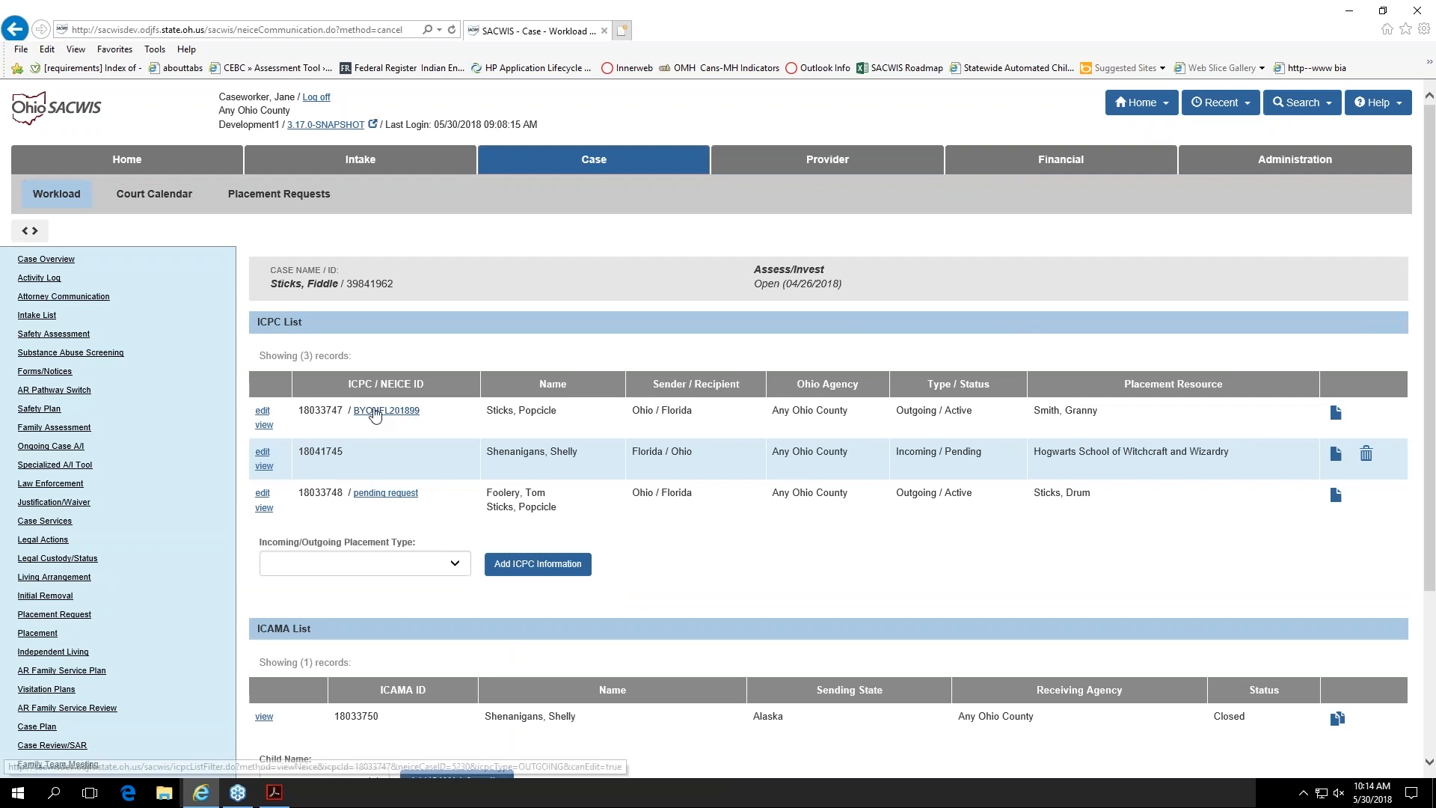
{"action": "left_click", "coordinate": [374, 413]}
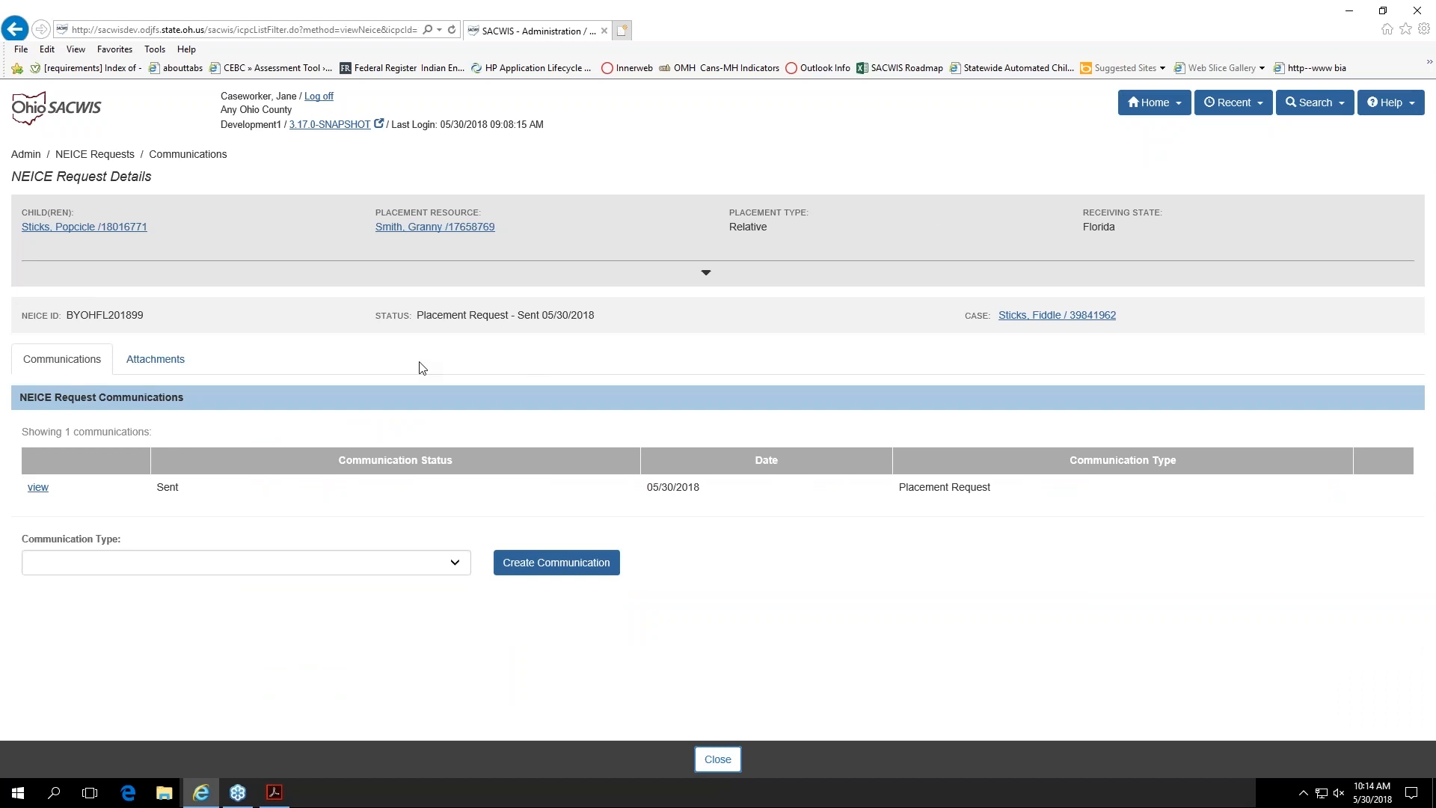
{"action": "left_click", "coordinate": [717, 760]}
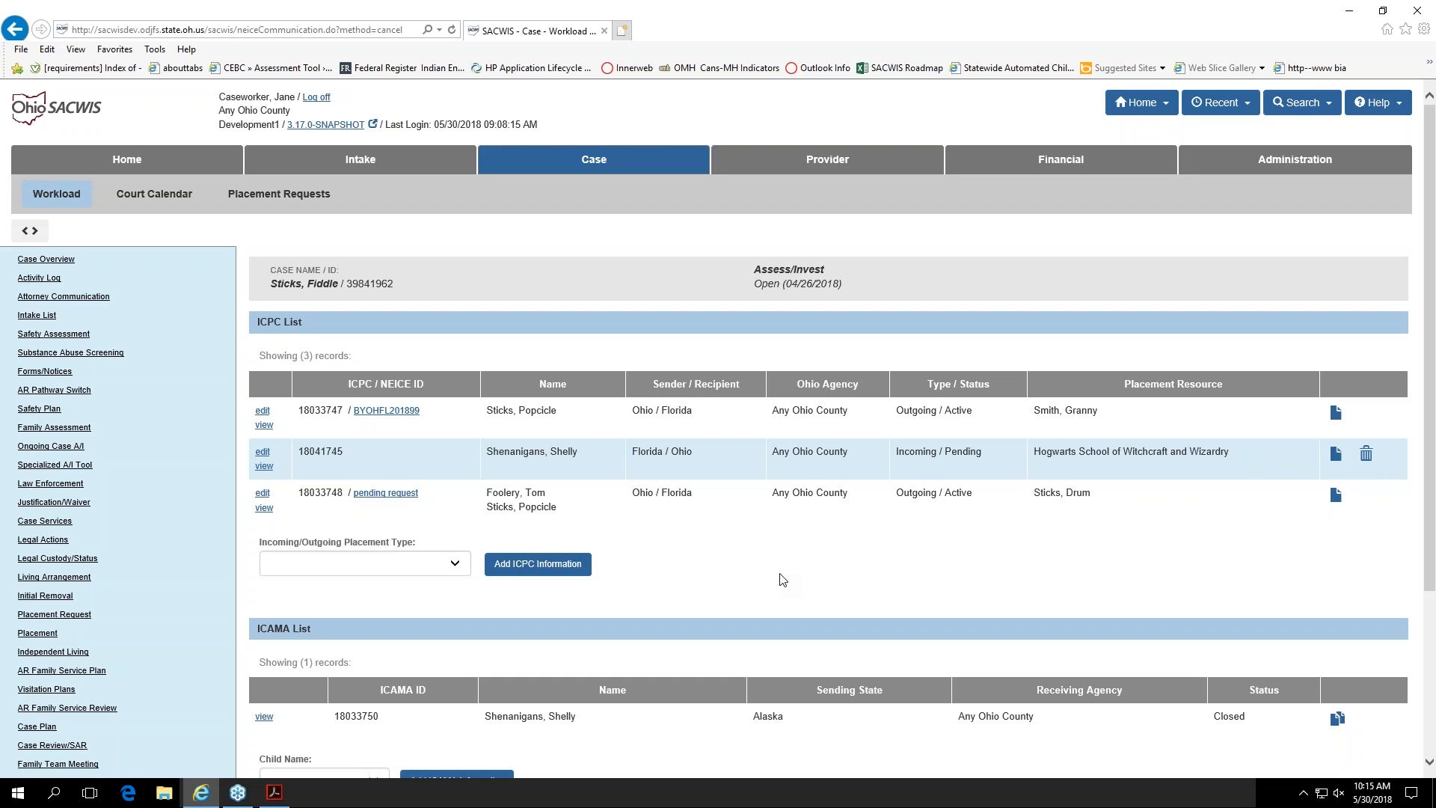
Step: Open the outgoing ICPC record that has the pending request, check the receiving state's NEICE availability note, and close the record without saving
{"action": "left_click", "coordinate": [265, 494]}
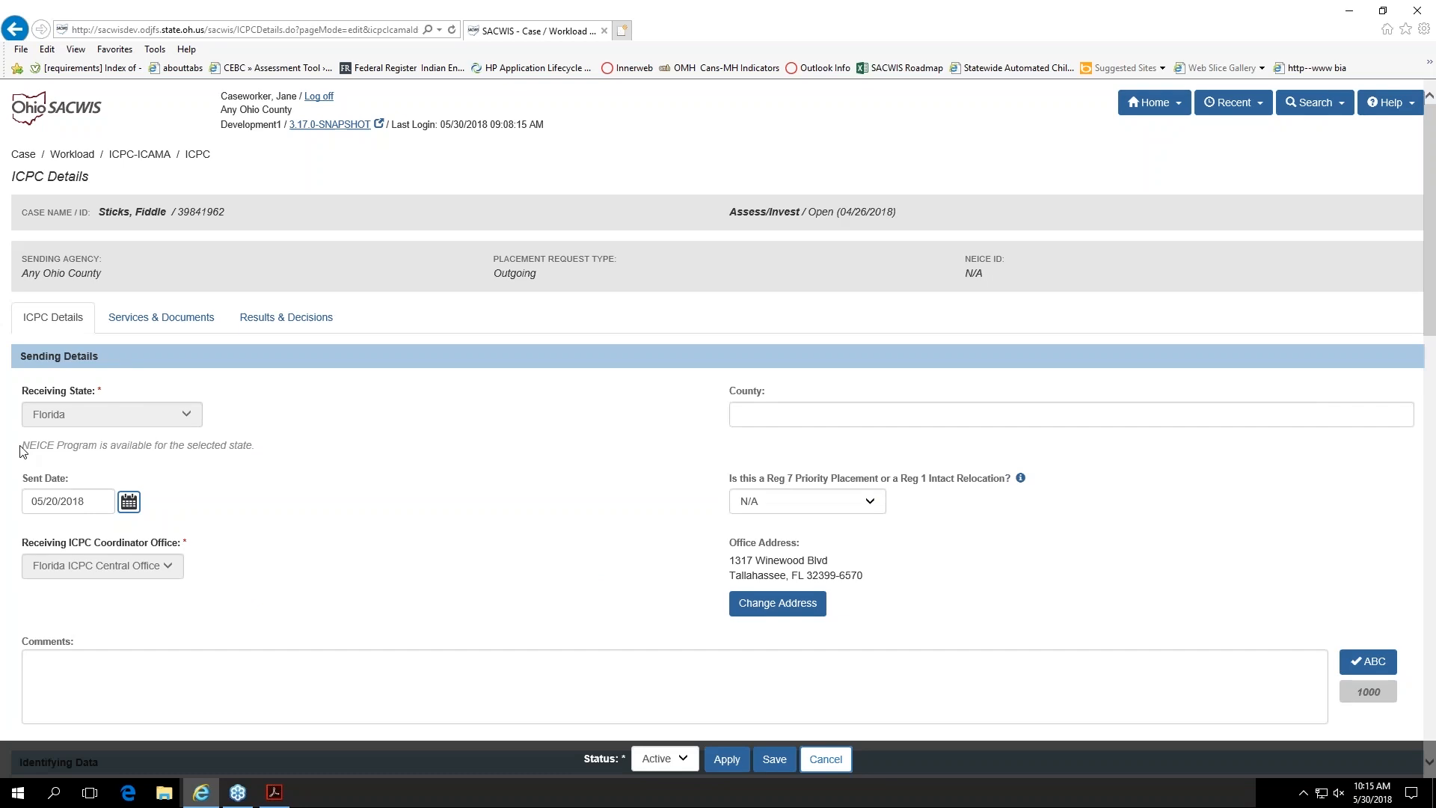
{"action": "left_click_drag", "start_coordinate": [21, 447], "coordinate": [224, 460]}
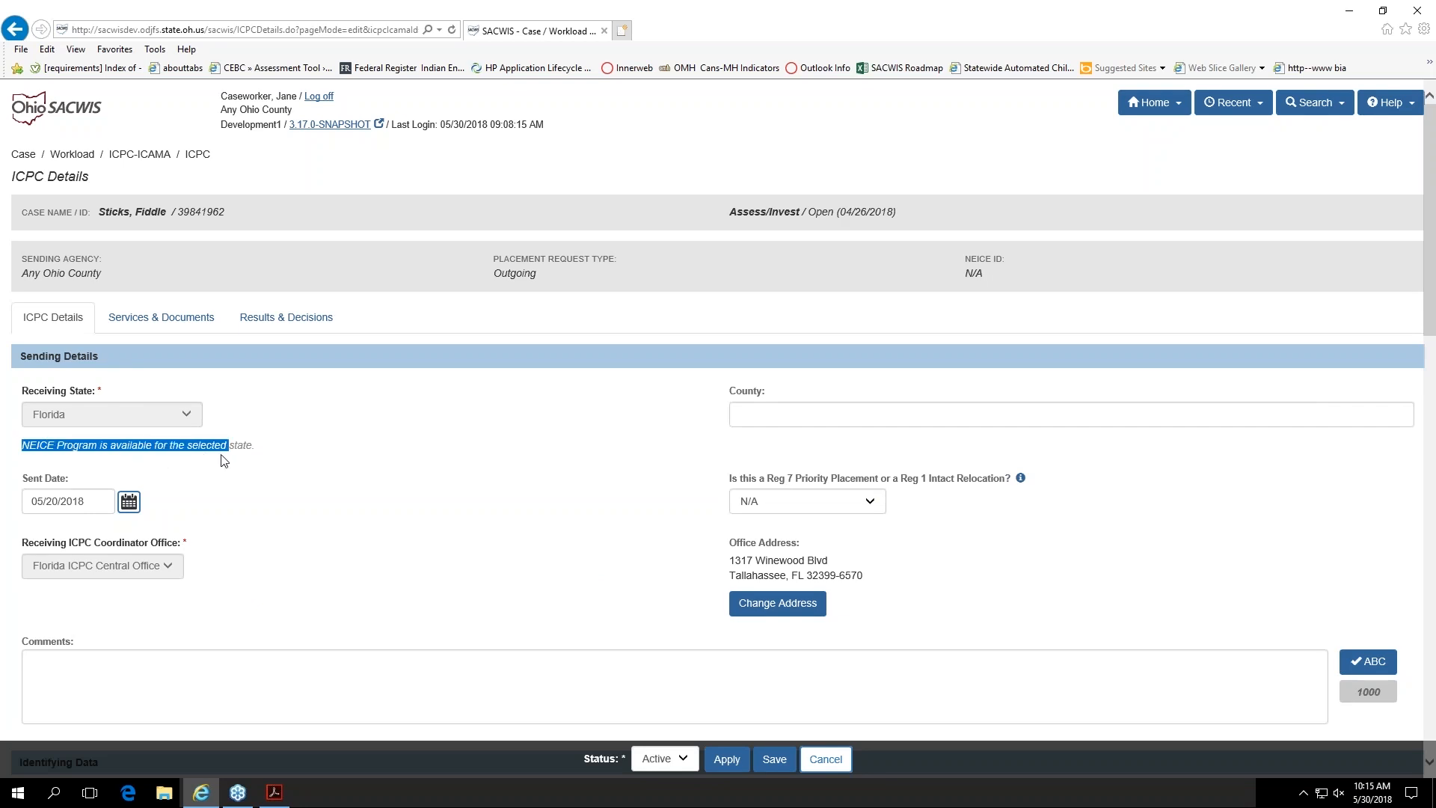
{"action": "left_click", "coordinate": [161, 471]}
{"action": "left_click", "coordinate": [825, 759]}
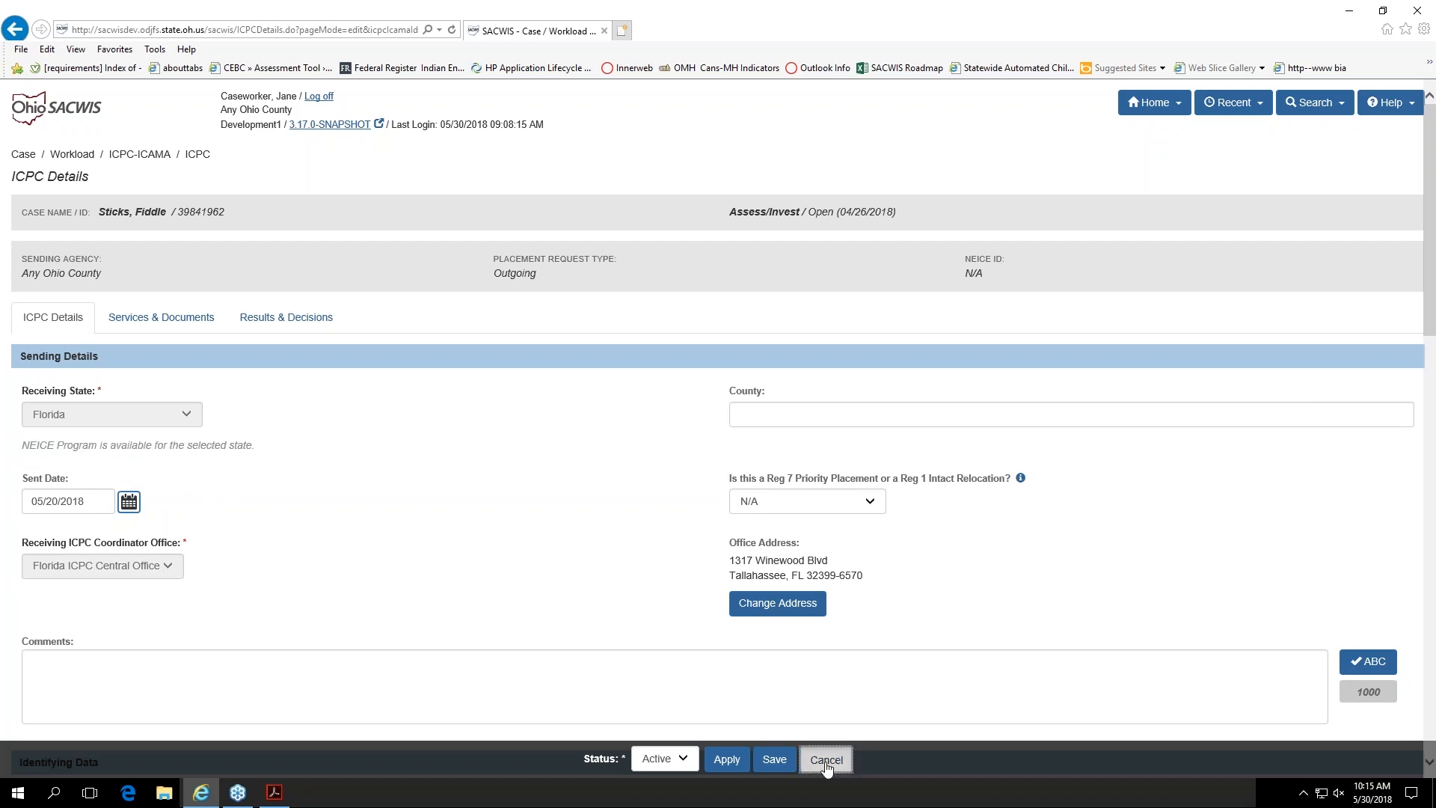
Step: Review which ICPC documents can be generated for the outgoing record with the pending request, and return to the ICPC list without generating one
{"action": "left_click", "coordinate": [708, 453]}
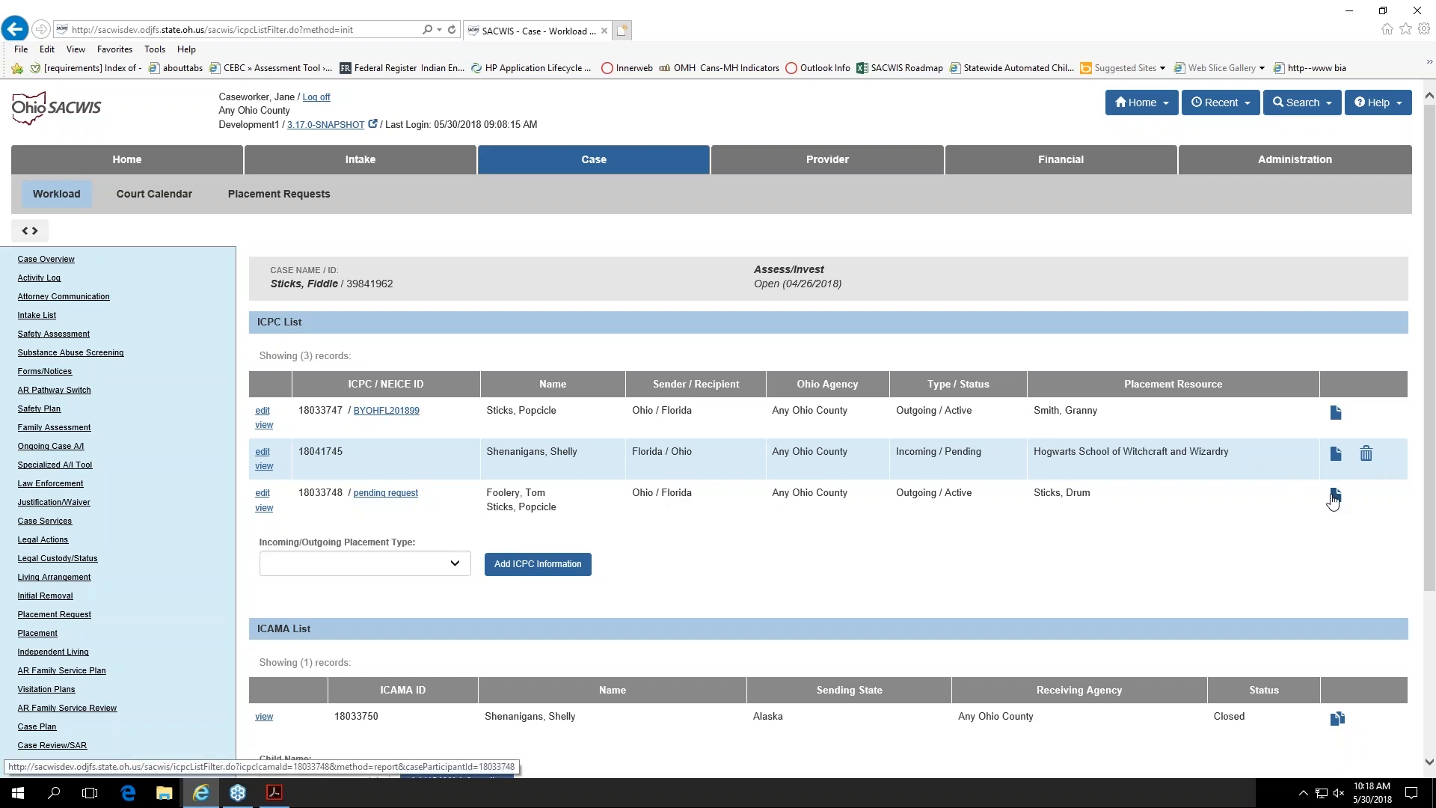
{"action": "left_click", "coordinate": [1334, 496]}
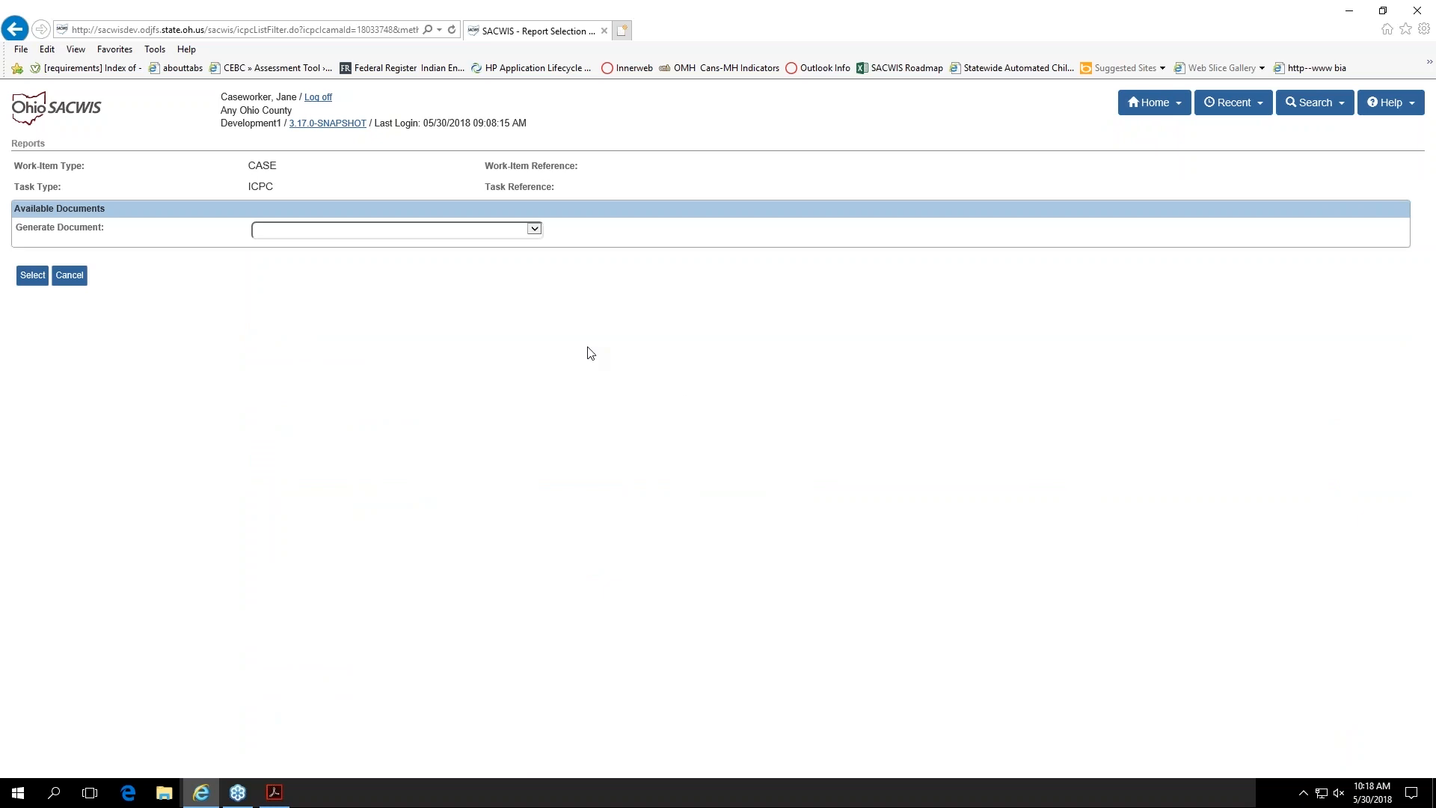
{"action": "left_click", "coordinate": [534, 228]}
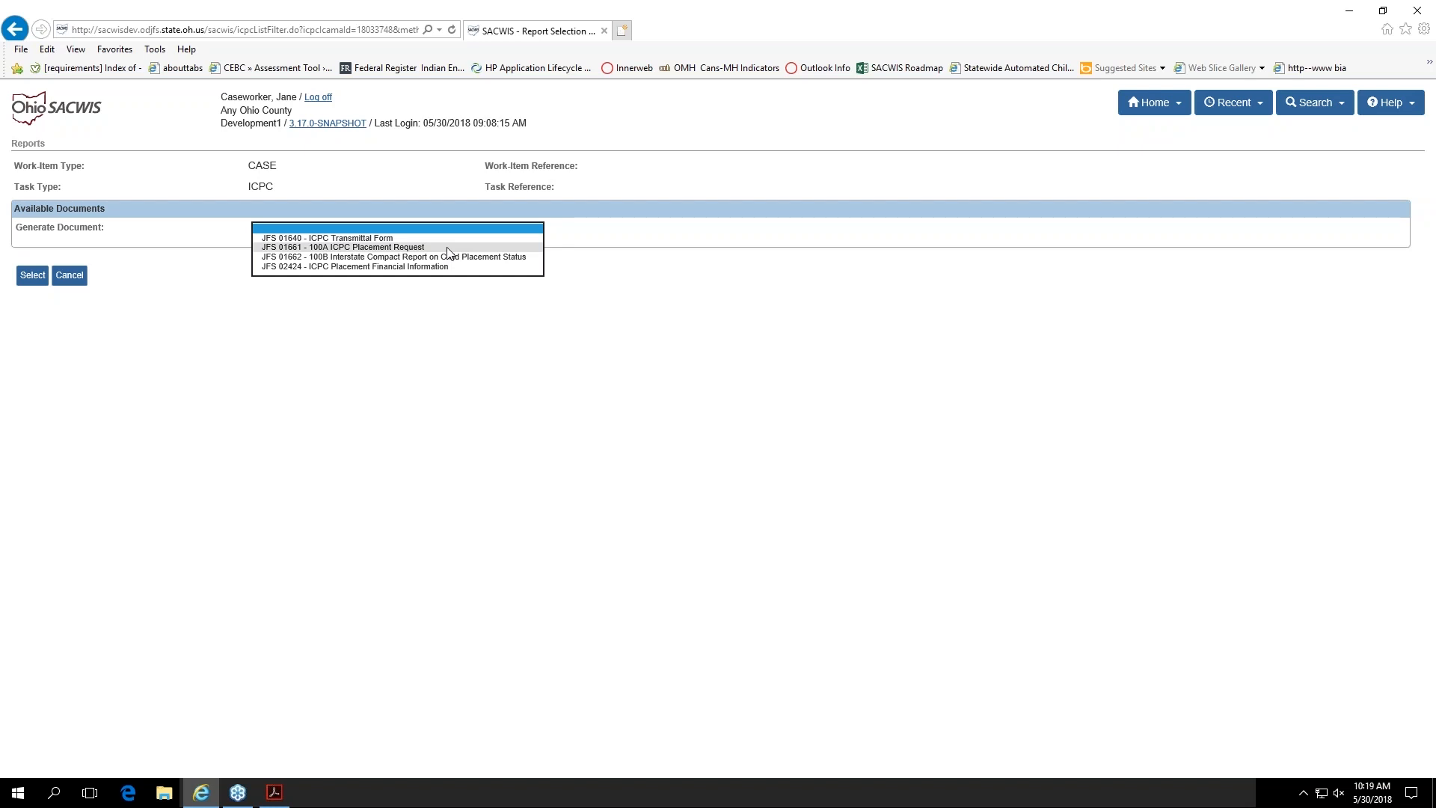
{"action": "left_click", "coordinate": [65, 276]}
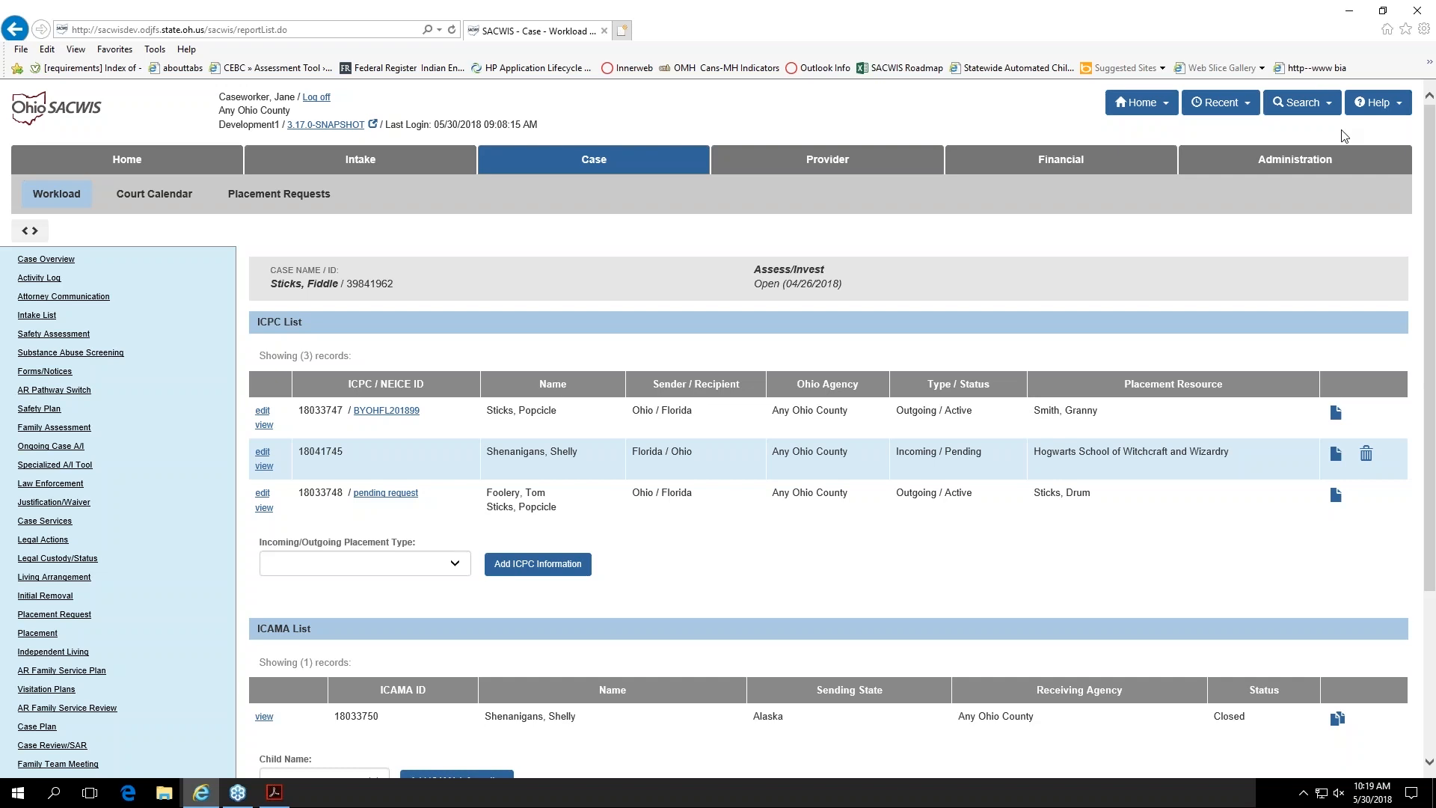
{"action": "key", "text": "alt+Tab"}
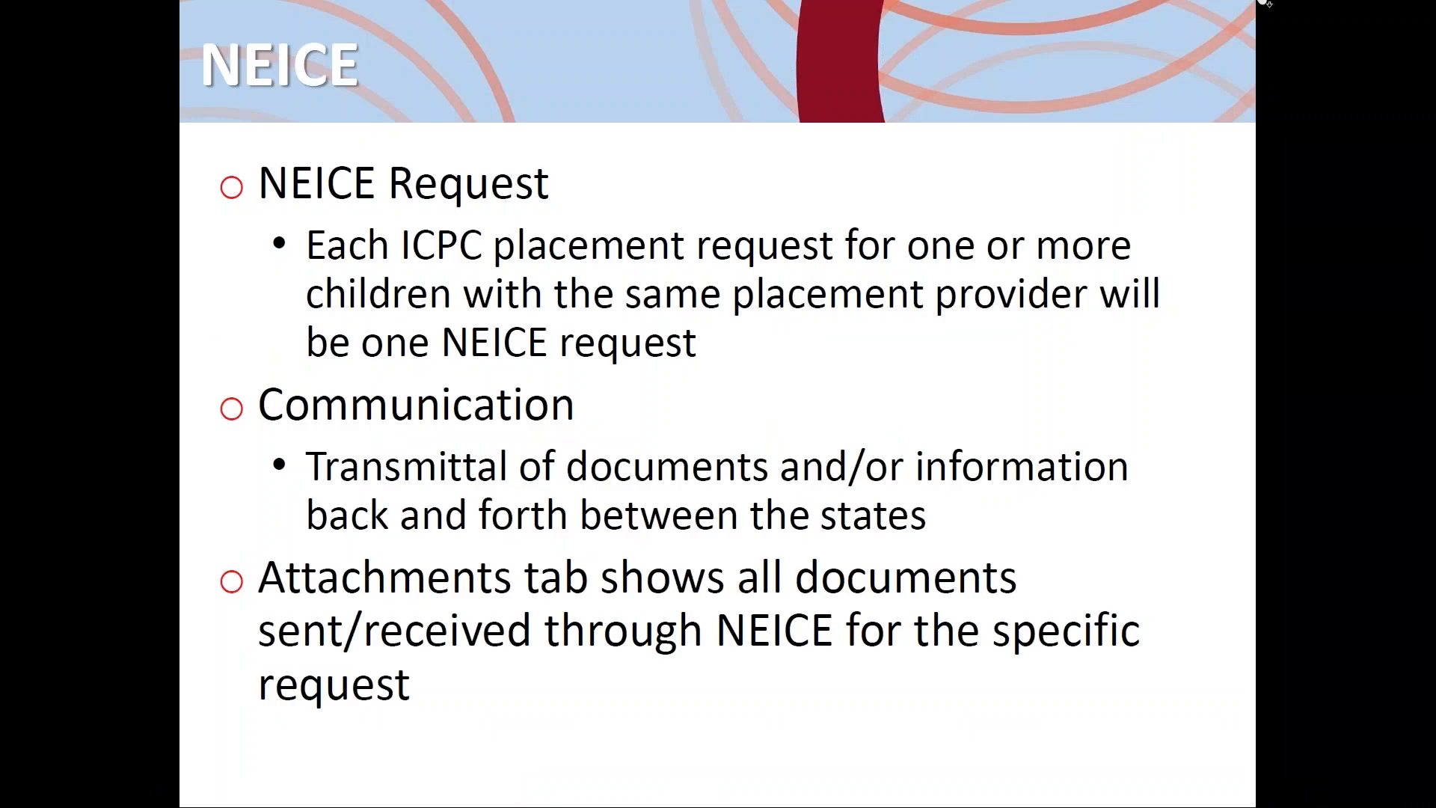
{"action": "left_click", "coordinate": [1154, 89]}
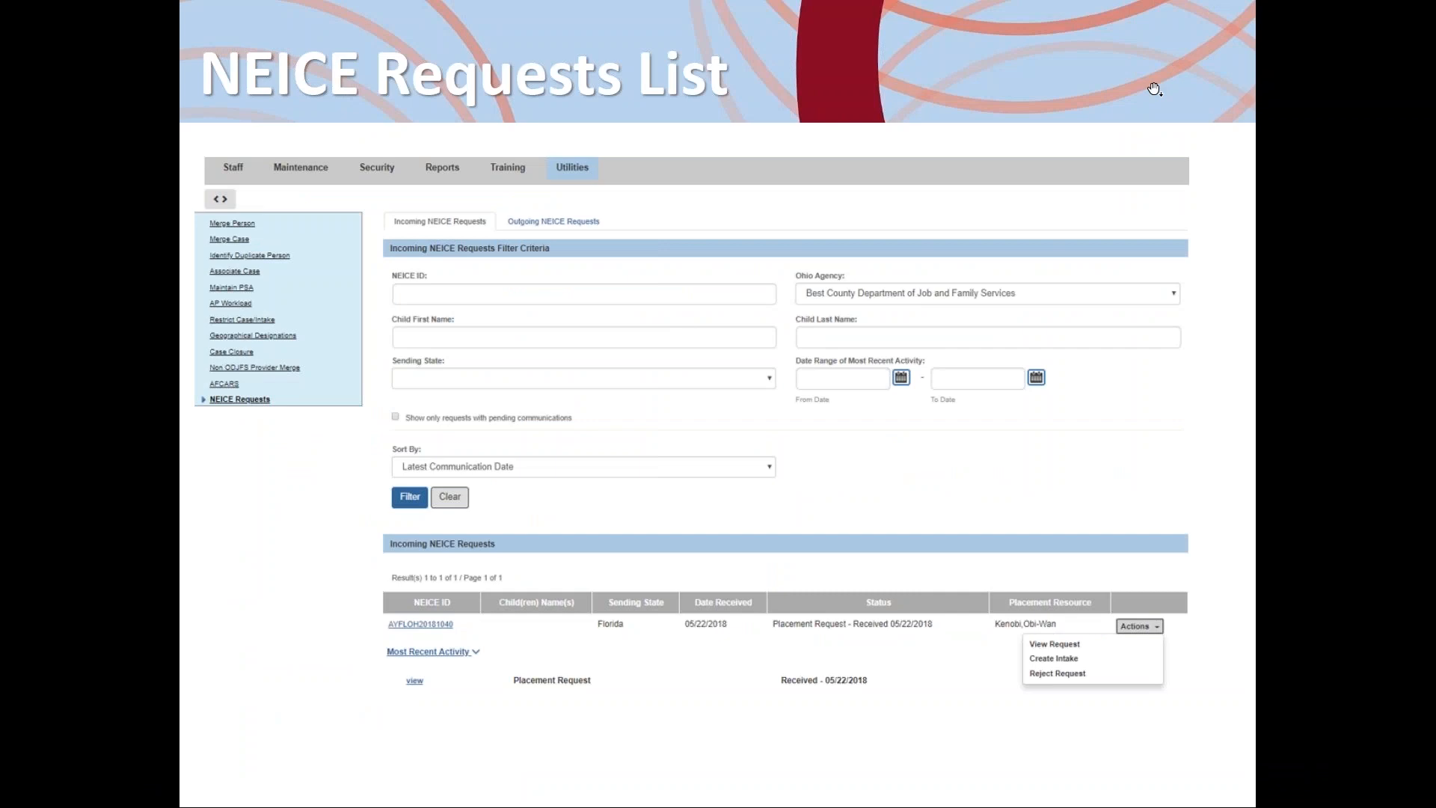
{"action": "key", "text": "Left"}
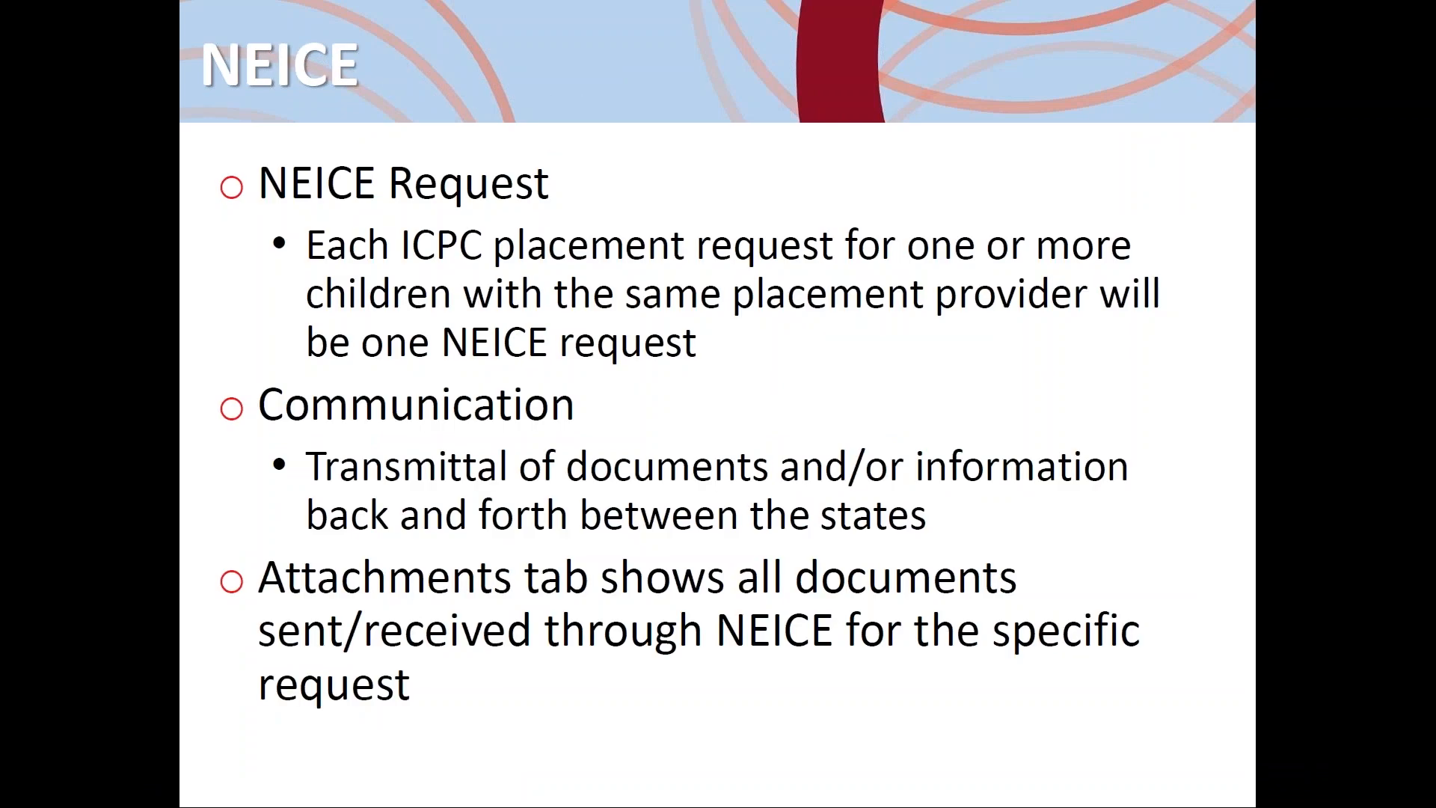
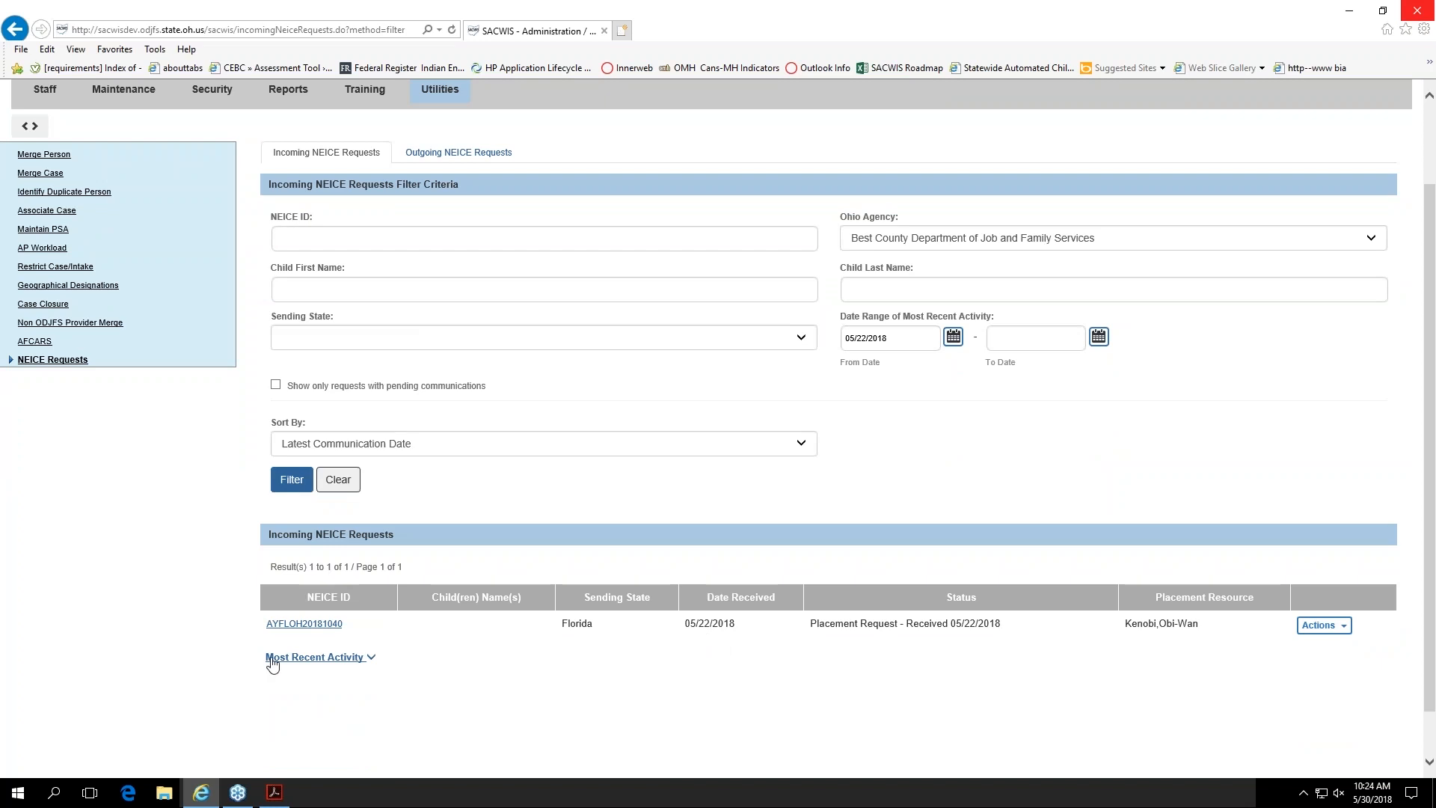
Step: Open the incoming NEICE request from Florida and review the details of its received placement request
{"action": "left_click", "coordinate": [289, 625]}
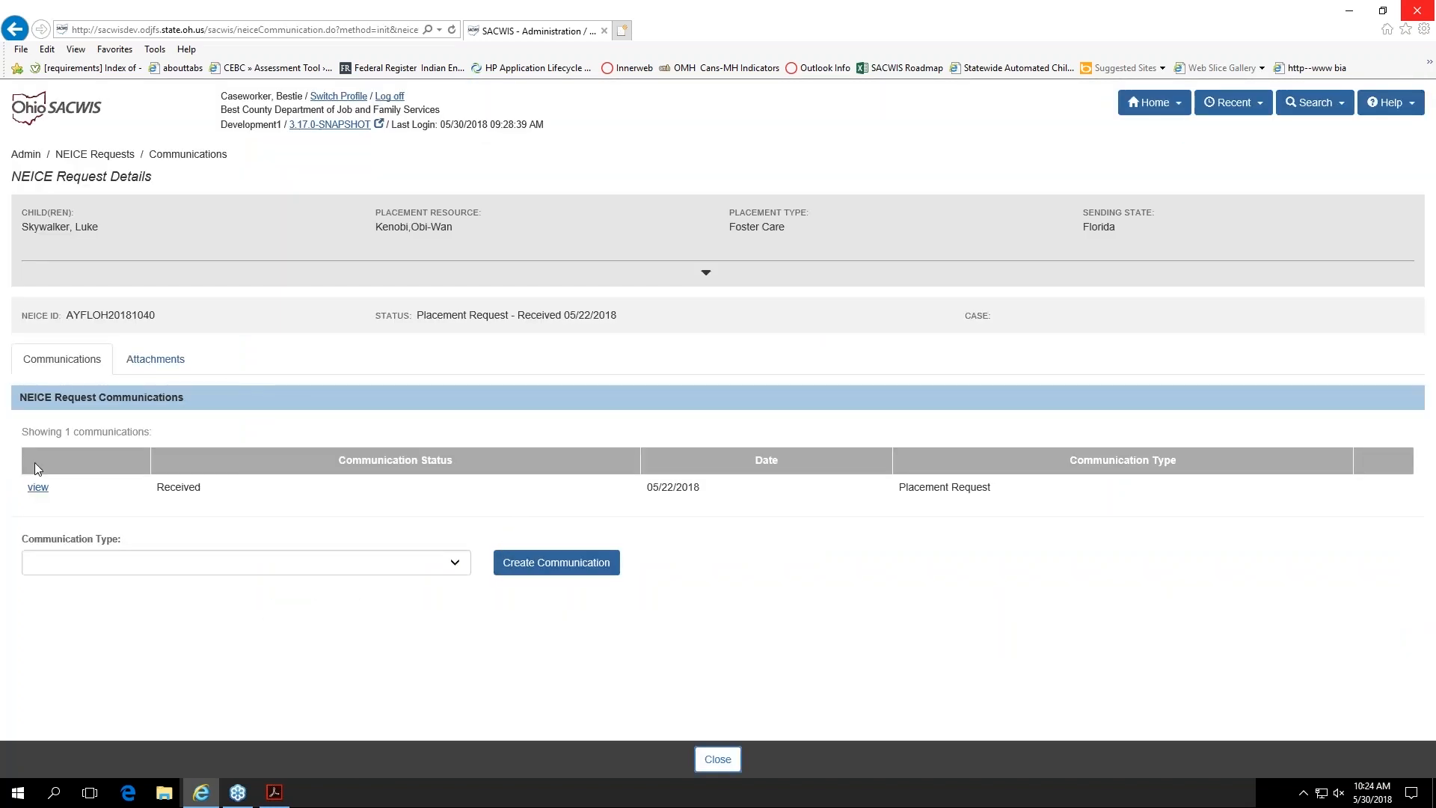
{"action": "left_click", "coordinate": [33, 487]}
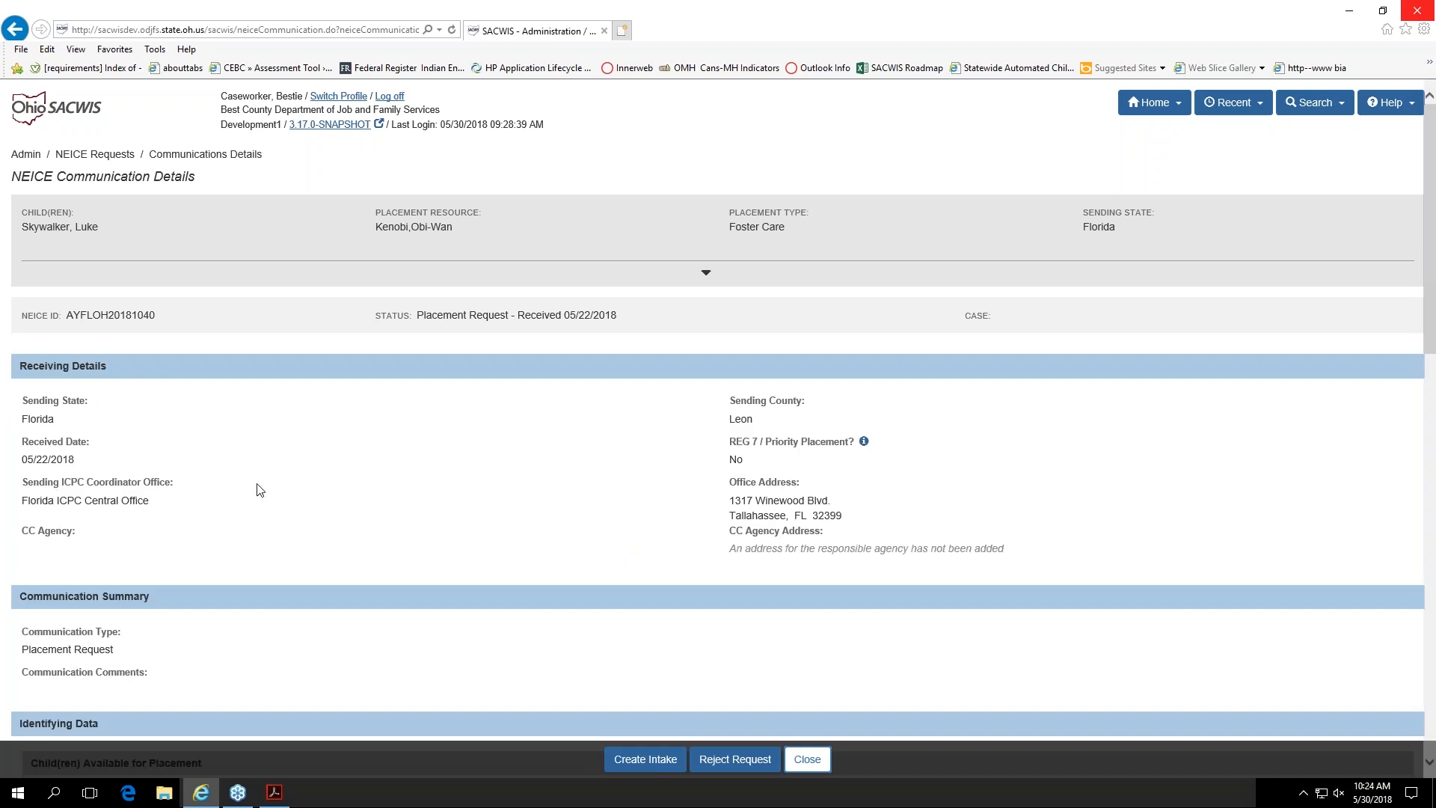
{"action": "scroll", "coordinate": [515, 558], "scroll_direction": "down", "scroll_amount": 1}
{"action": "scroll", "coordinate": [514, 559], "scroll_direction": "down", "scroll_amount": 5}
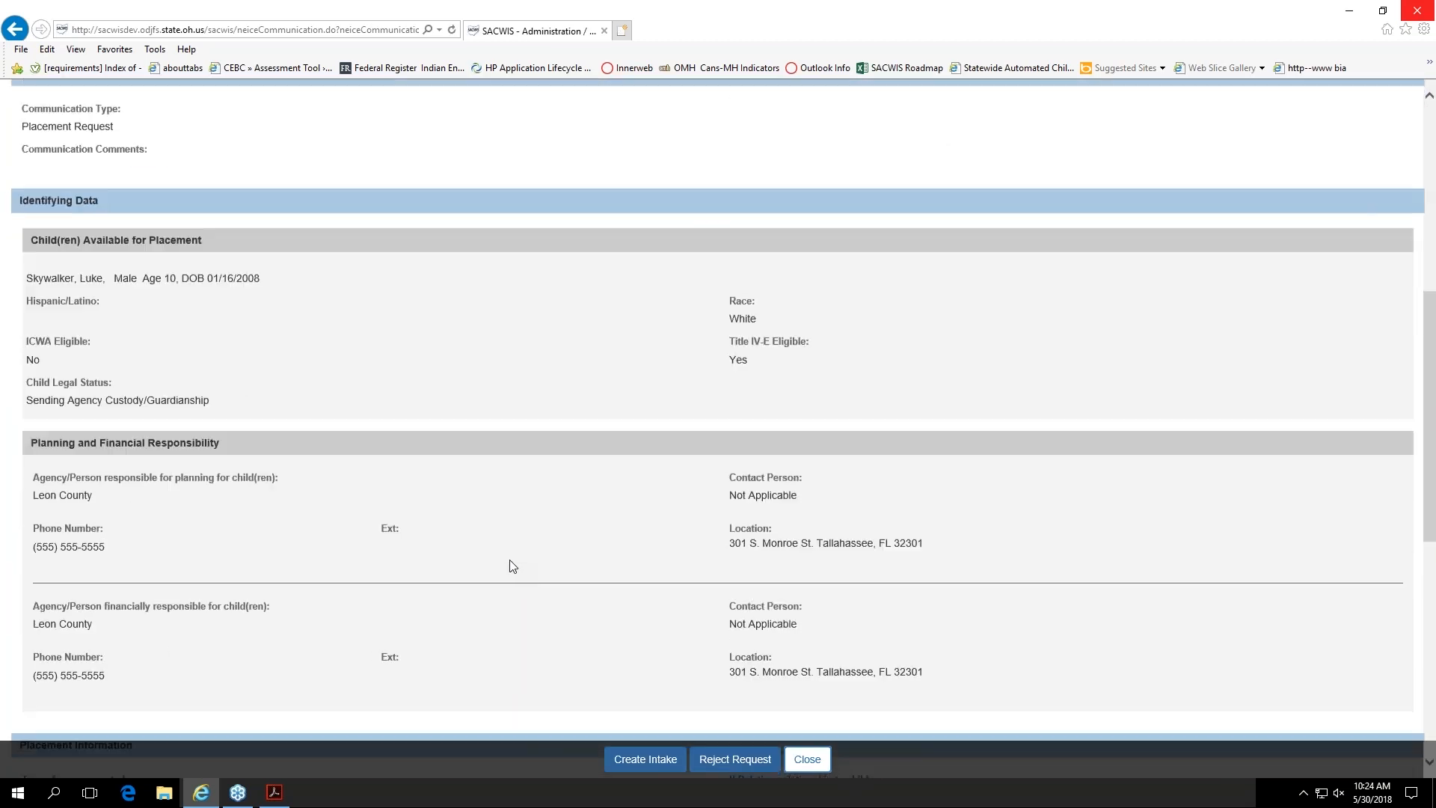
Step: Start rejecting the received placement request, and cancel the rejection without entering comments
{"action": "left_click", "coordinate": [748, 769]}
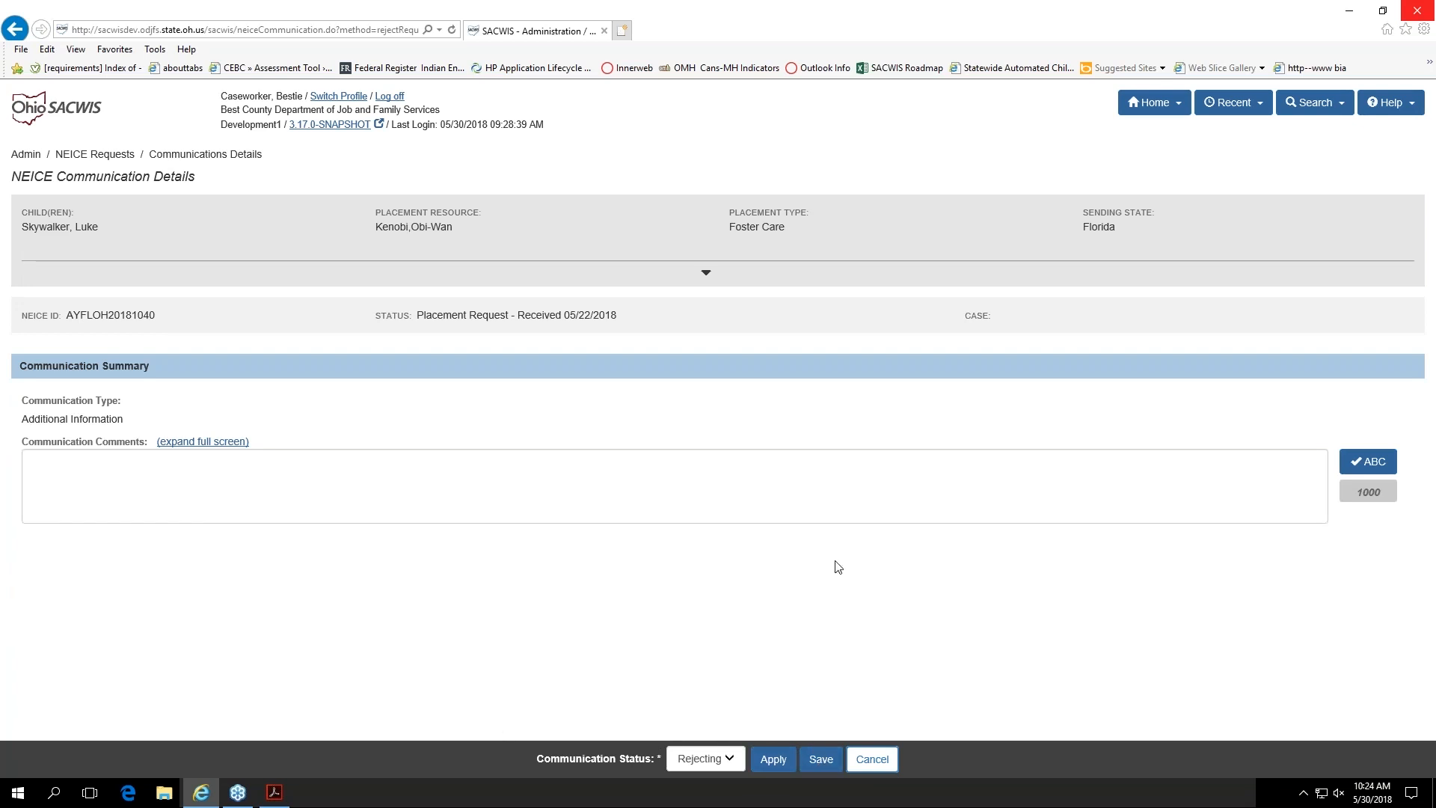
{"action": "left_click", "coordinate": [879, 762]}
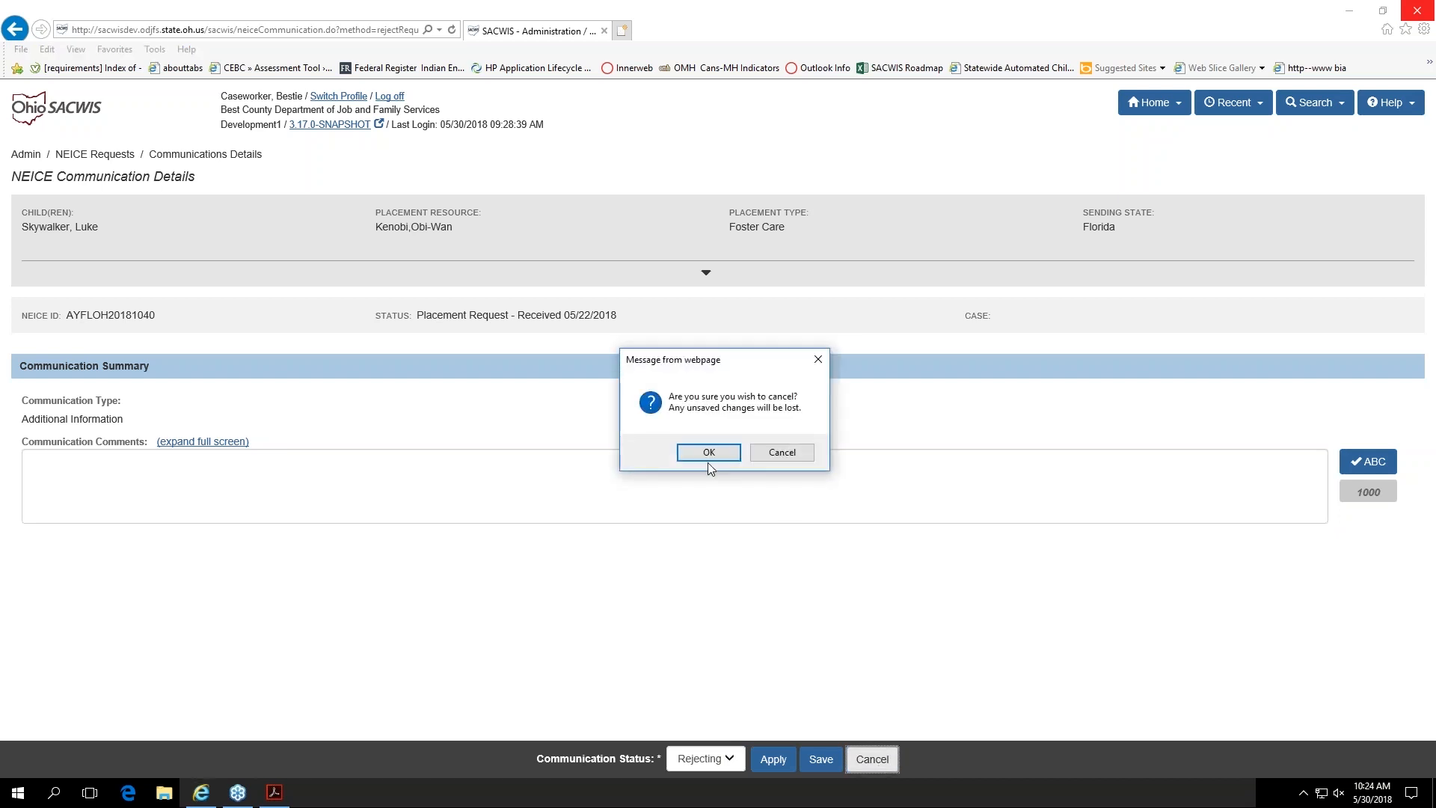
{"action": "left_click", "coordinate": [707, 456]}
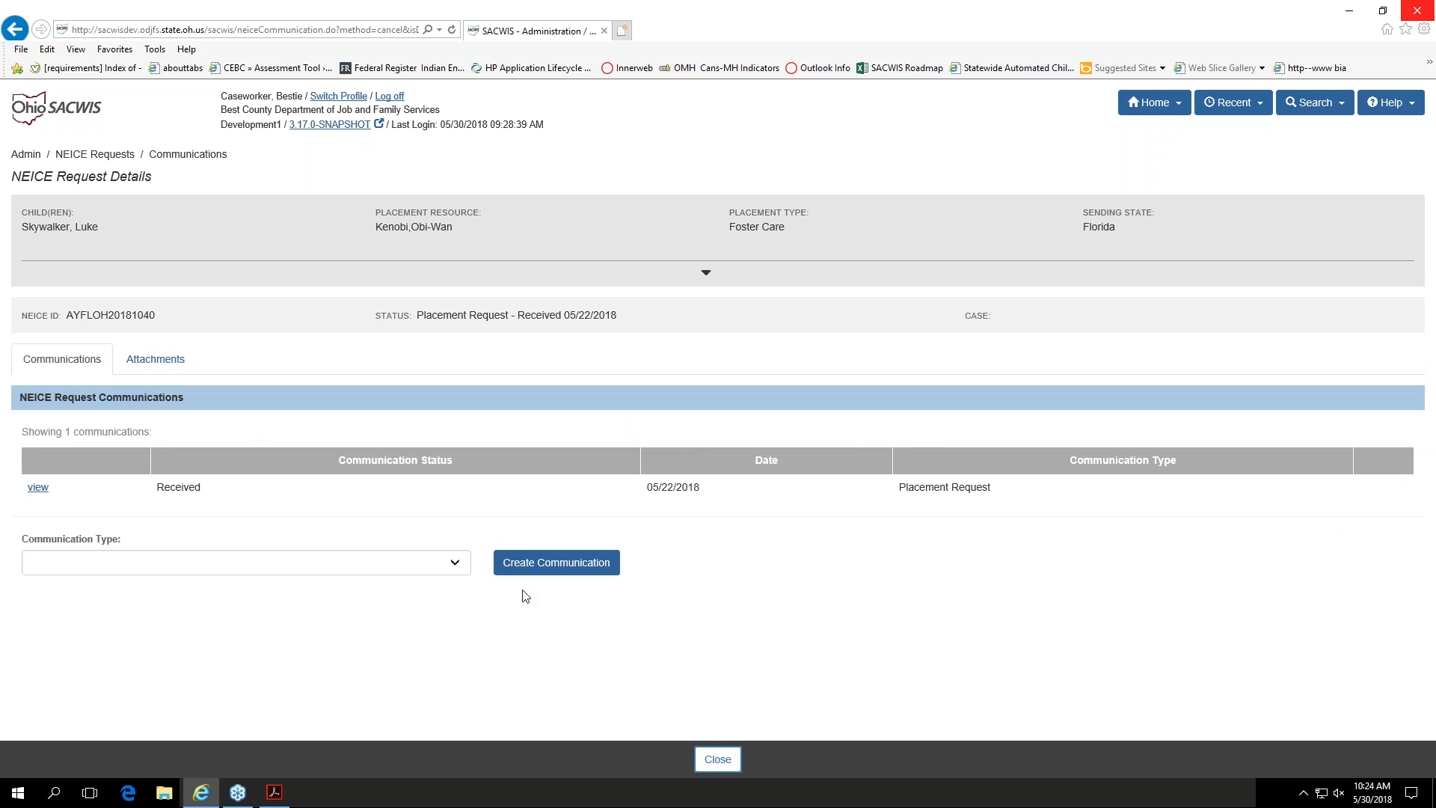
Step: Reopen the received placement request and create an intake from it
{"action": "left_click", "coordinate": [31, 488]}
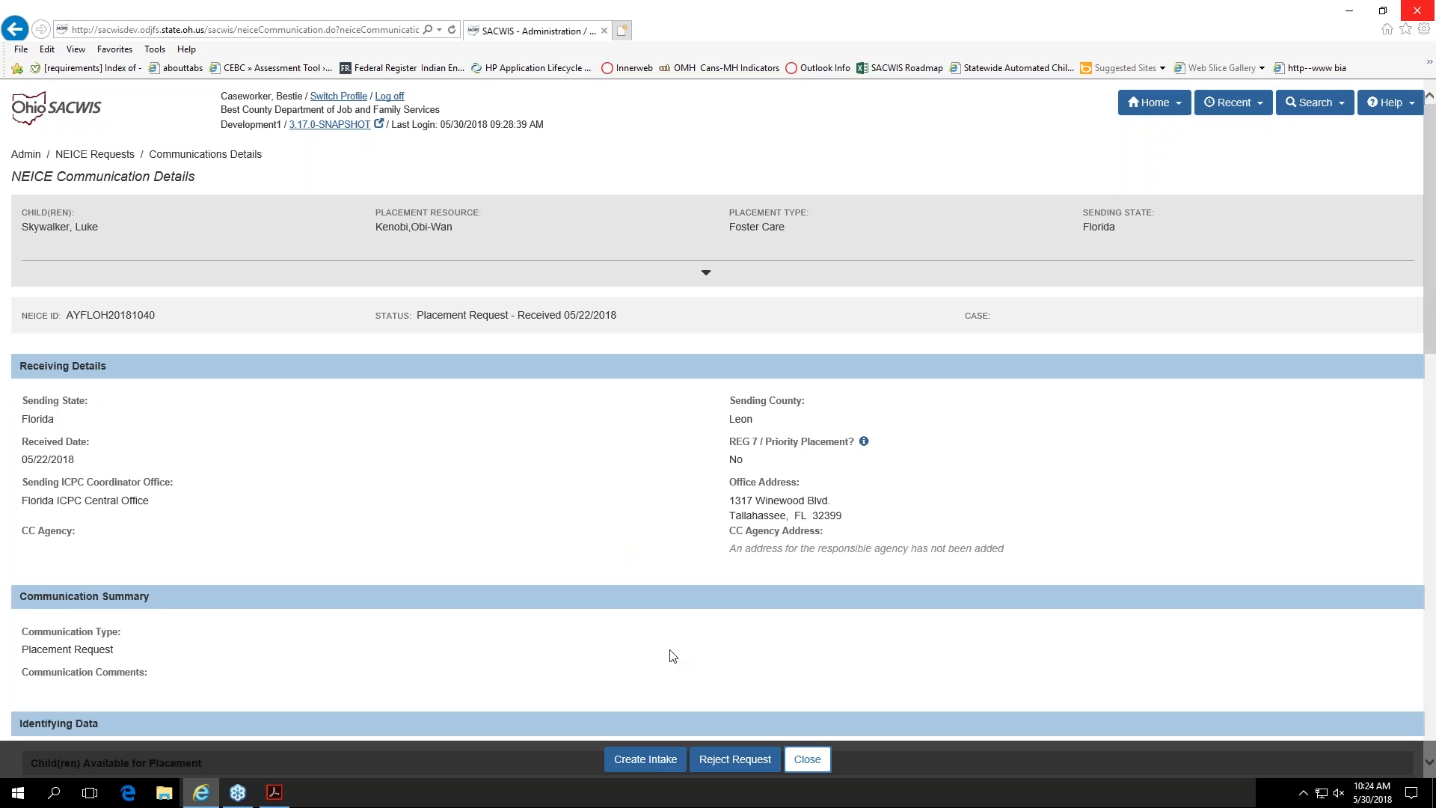
{"action": "scroll", "coordinate": [673, 656], "scroll_direction": "down", "scroll_amount": 1}
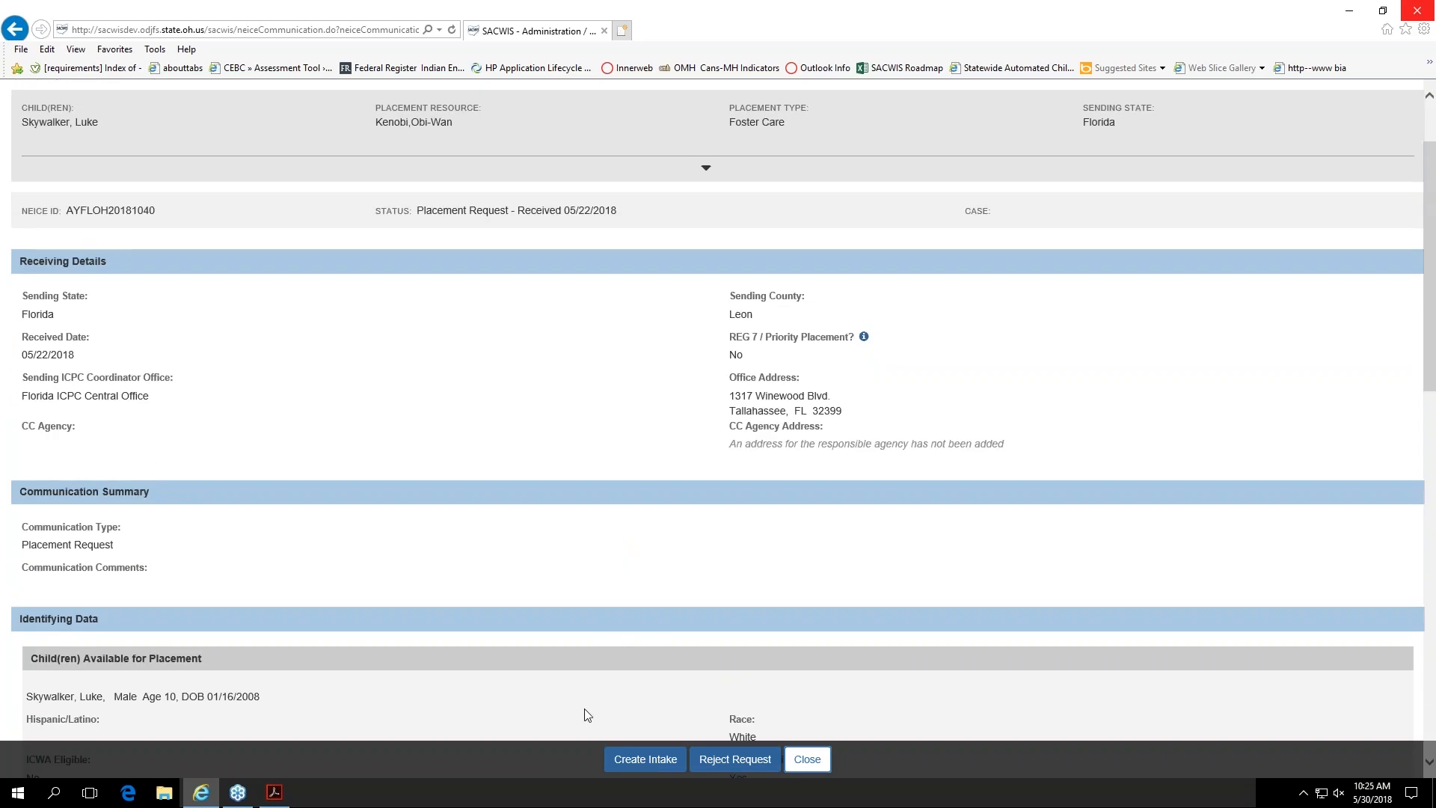
{"action": "left_click", "coordinate": [632, 760]}
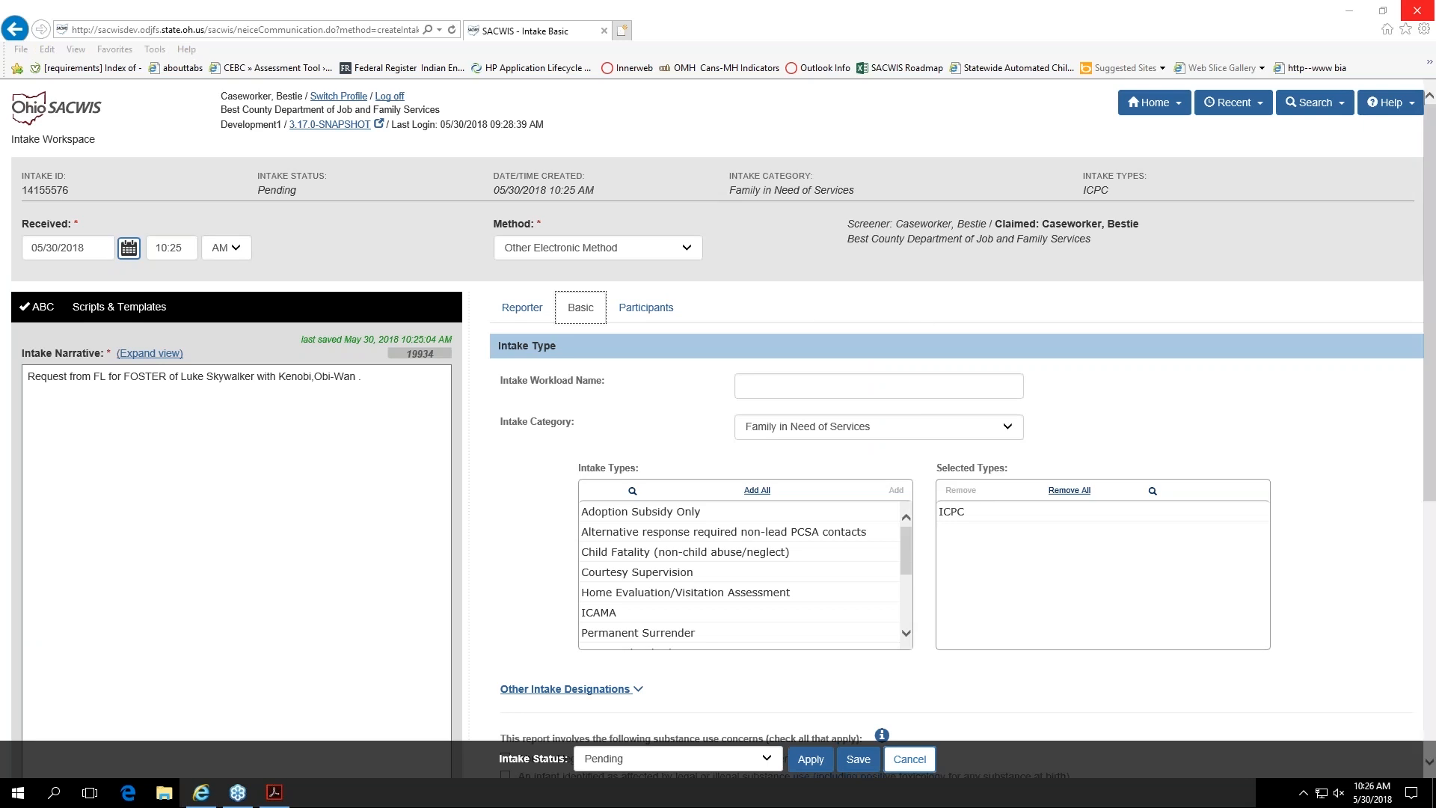
Step: Review the intake narrative, record None of the above for the report's substance use concerns, and save the basic information
{"action": "left_click", "coordinate": [161, 412]}
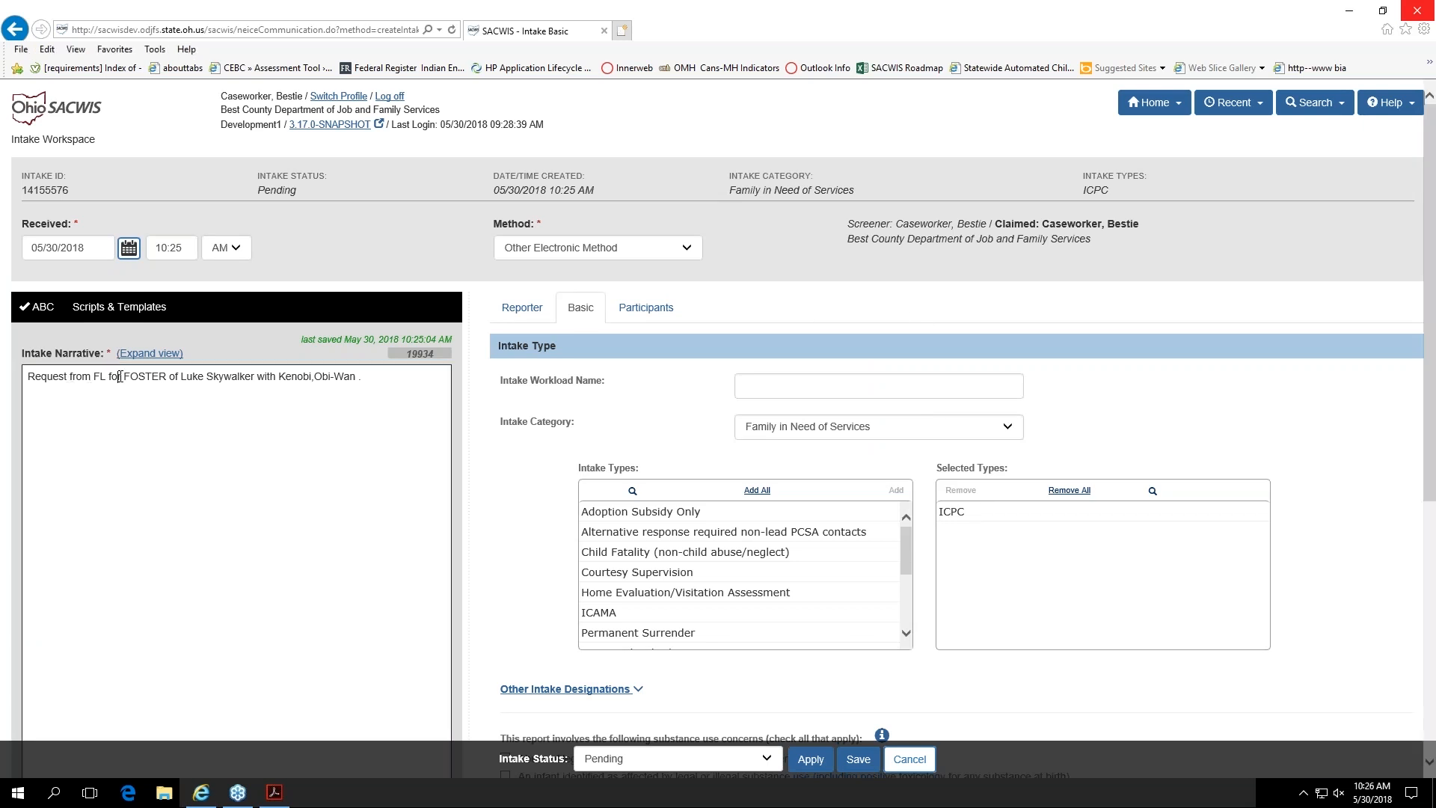
{"action": "double_click", "coordinate": [145, 376]}
{"action": "left_click", "coordinate": [133, 398]}
{"action": "scroll", "coordinate": [1353, 619], "scroll_direction": "down", "scroll_amount": 1}
{"action": "scroll", "coordinate": [1353, 619], "scroll_direction": "down", "scroll_amount": 3}
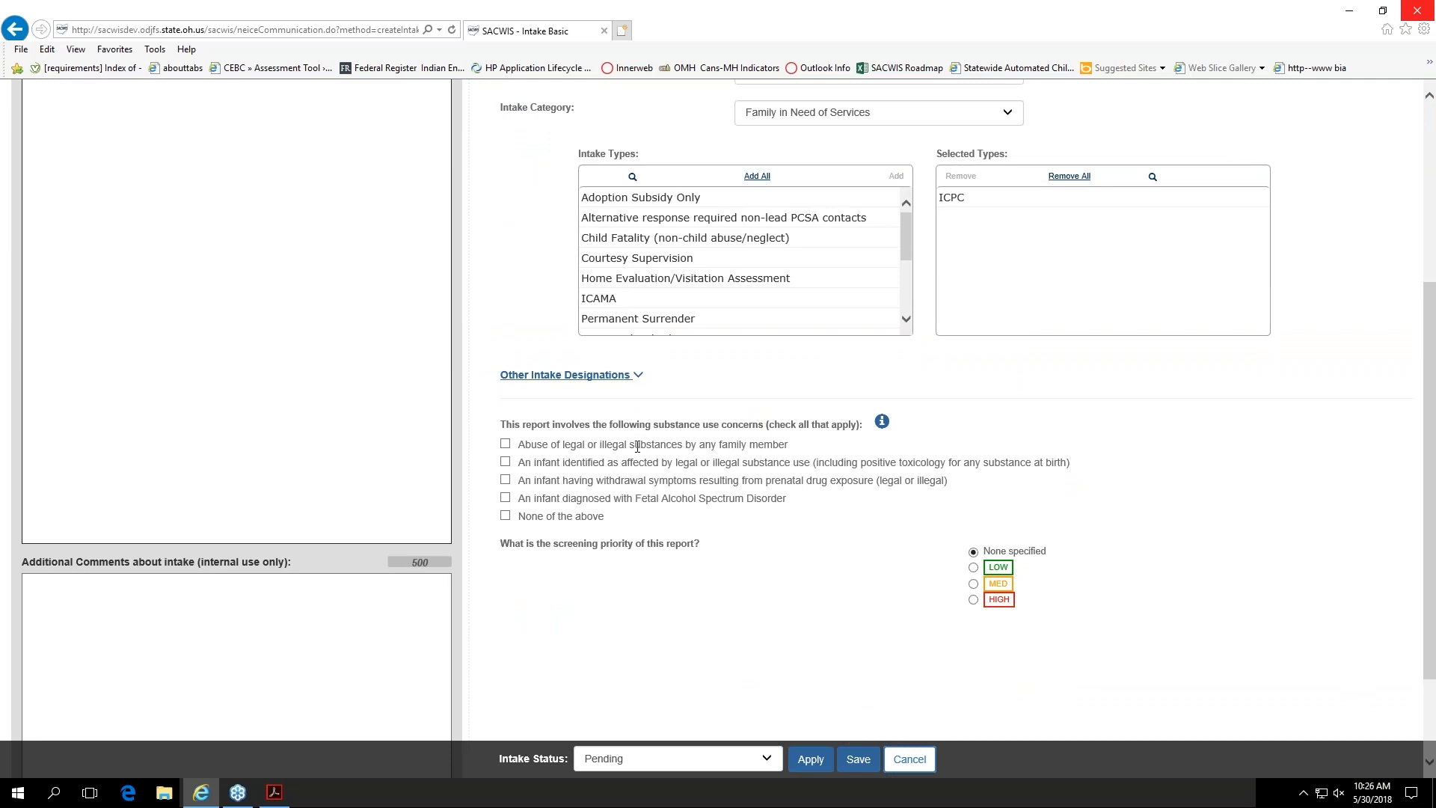
{"action": "left_click", "coordinate": [505, 516]}
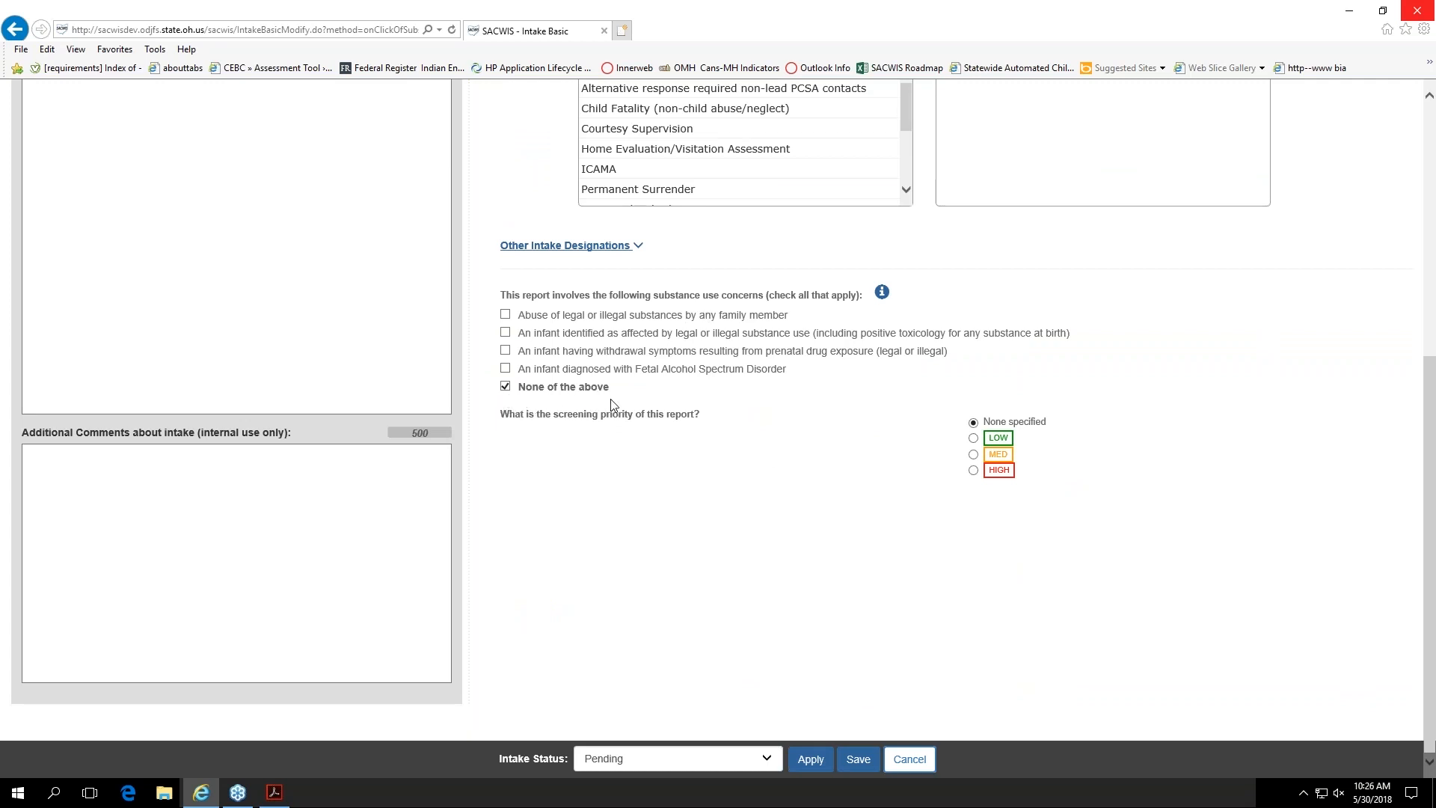
{"action": "scroll", "coordinate": [610, 490], "scroll_direction": "up", "scroll_amount": 5}
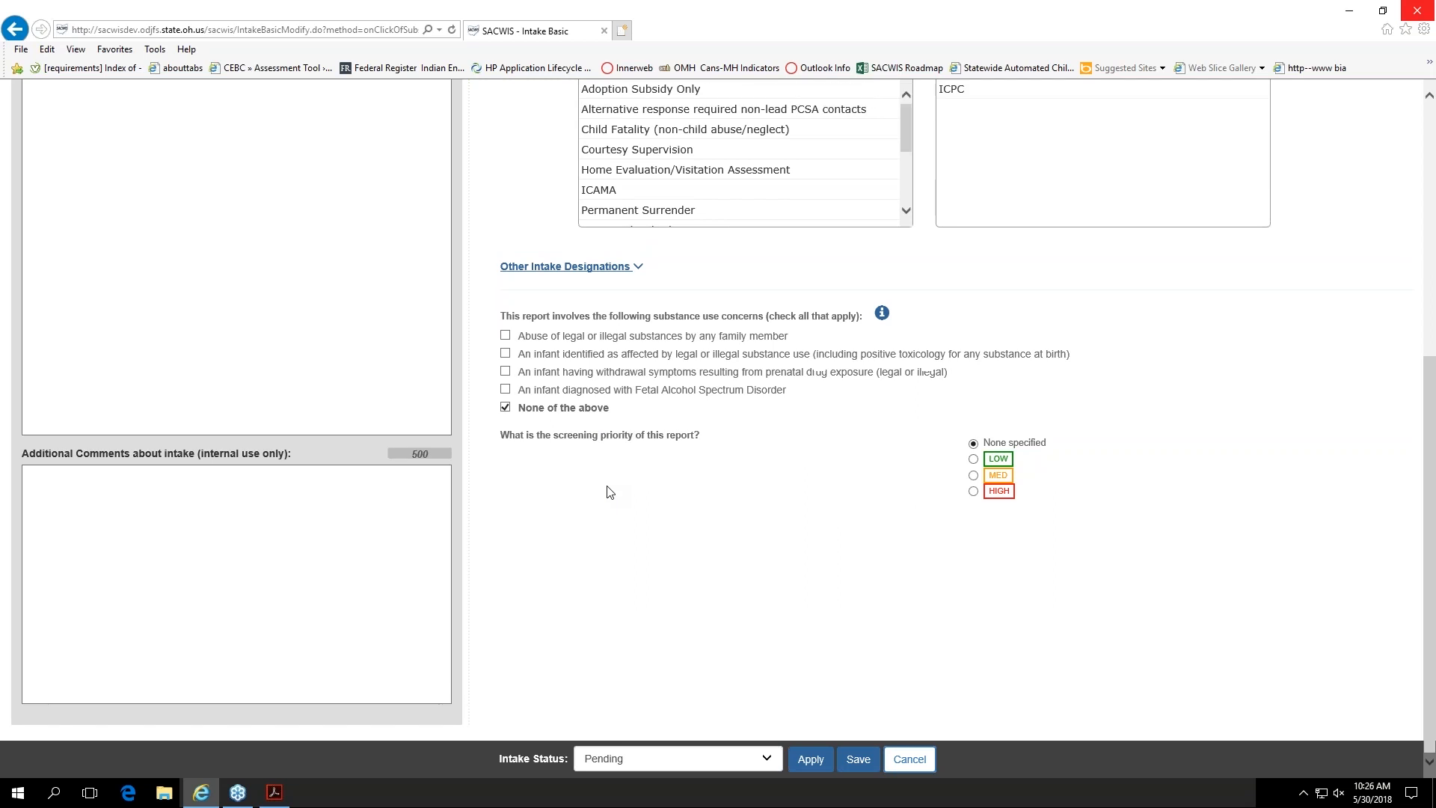
{"action": "scroll", "coordinate": [648, 320], "scroll_direction": "up", "scroll_amount": 2}
{"action": "left_click", "coordinate": [646, 317]}
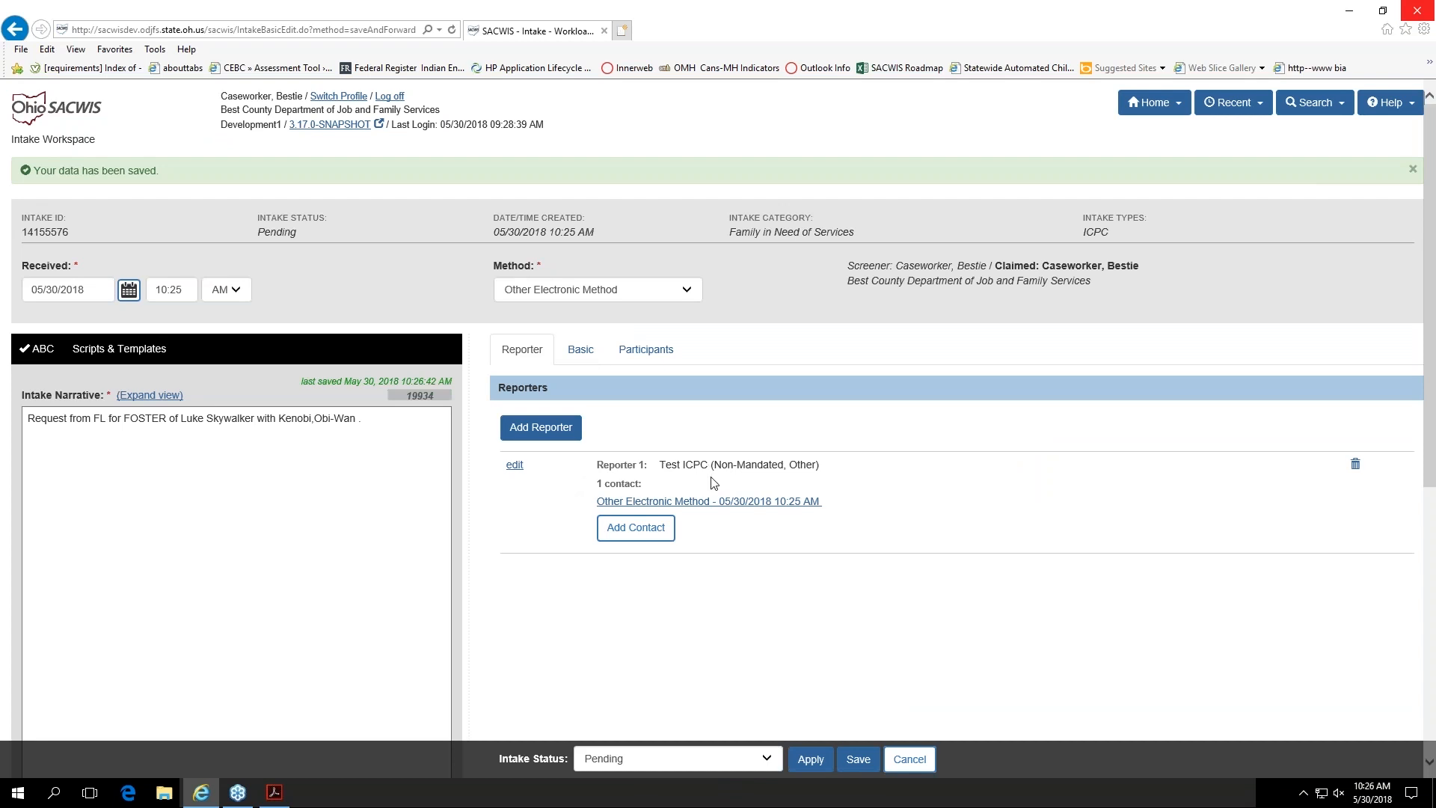
Step: Check the intake's reporter entry and return to its basic information
{"action": "left_click", "coordinate": [632, 351]}
{"action": "left_click", "coordinate": [584, 356]}
{"action": "left_click", "coordinate": [581, 353]}
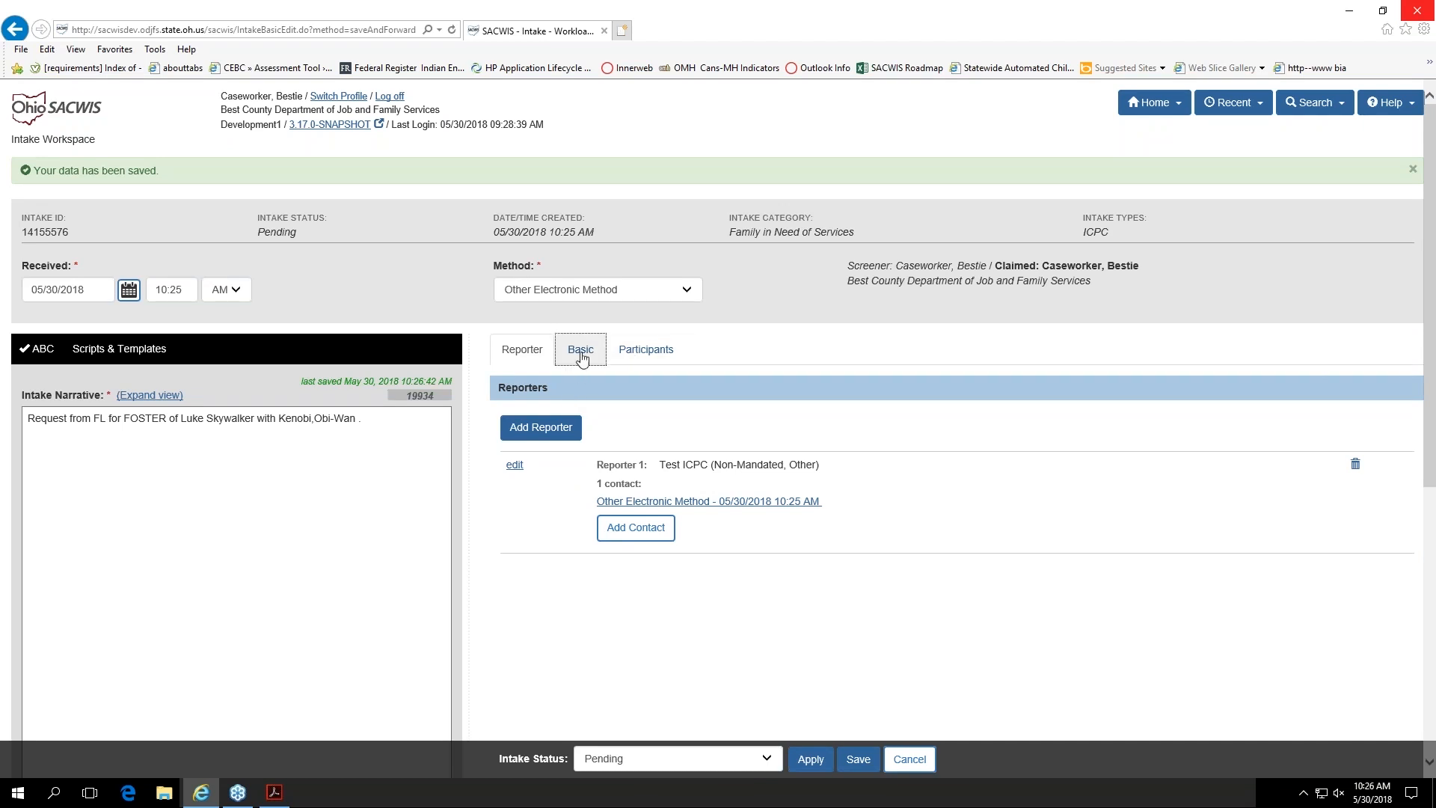
{"action": "left_click", "coordinate": [661, 358]}
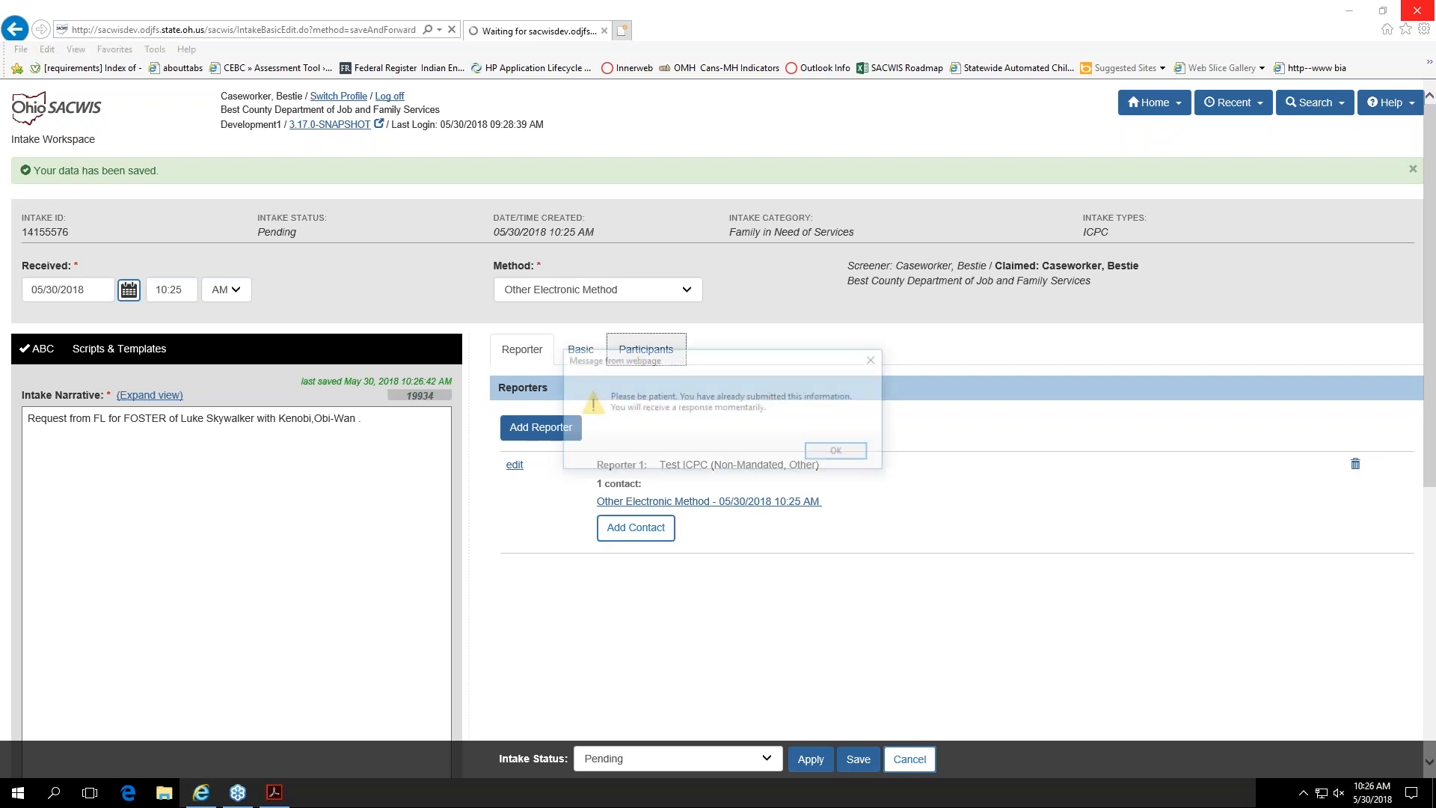
{"action": "left_click", "coordinate": [820, 454]}
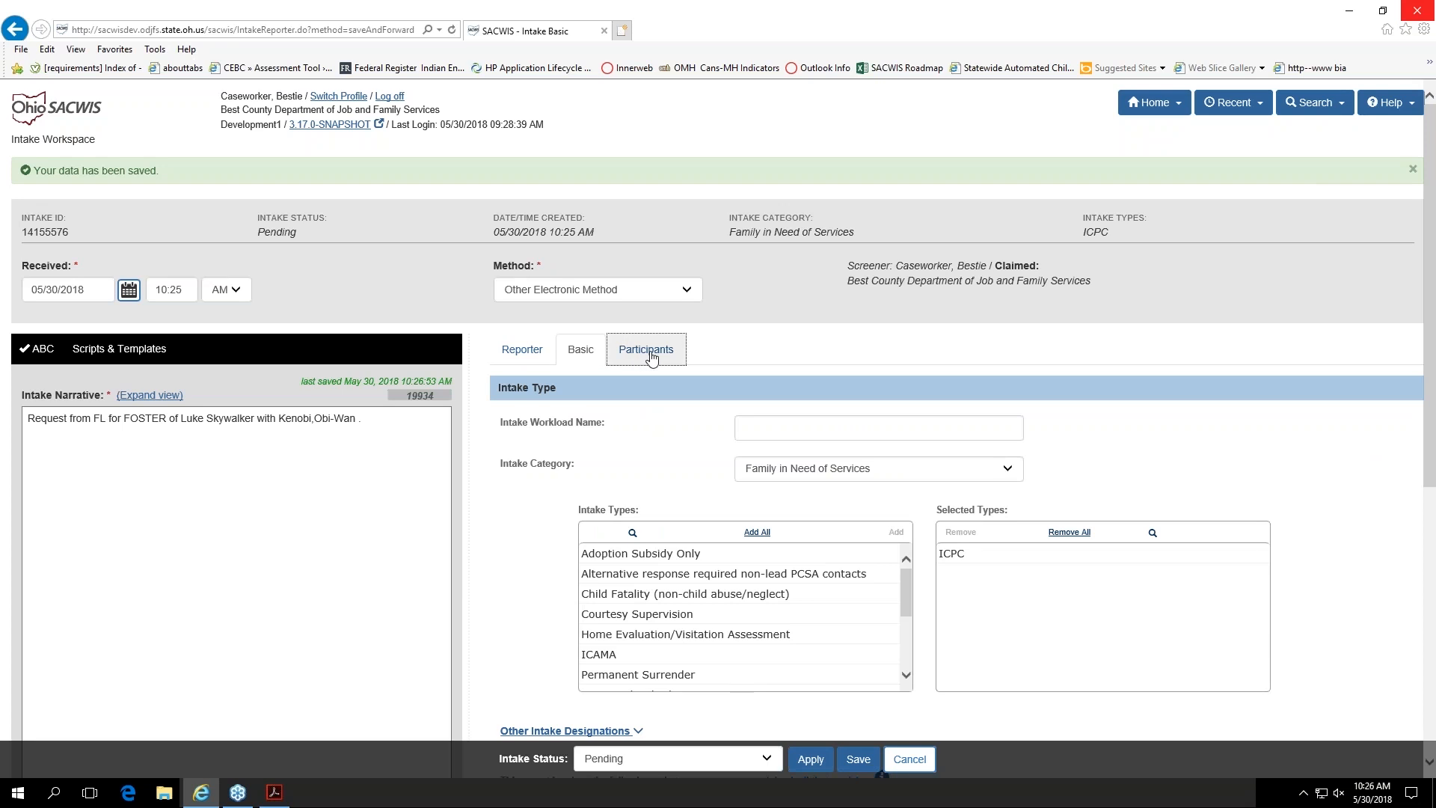
Step: Search for an existing person record matching the intake's child participant, always allowing the site to use the location
{"action": "left_click", "coordinate": [651, 357]}
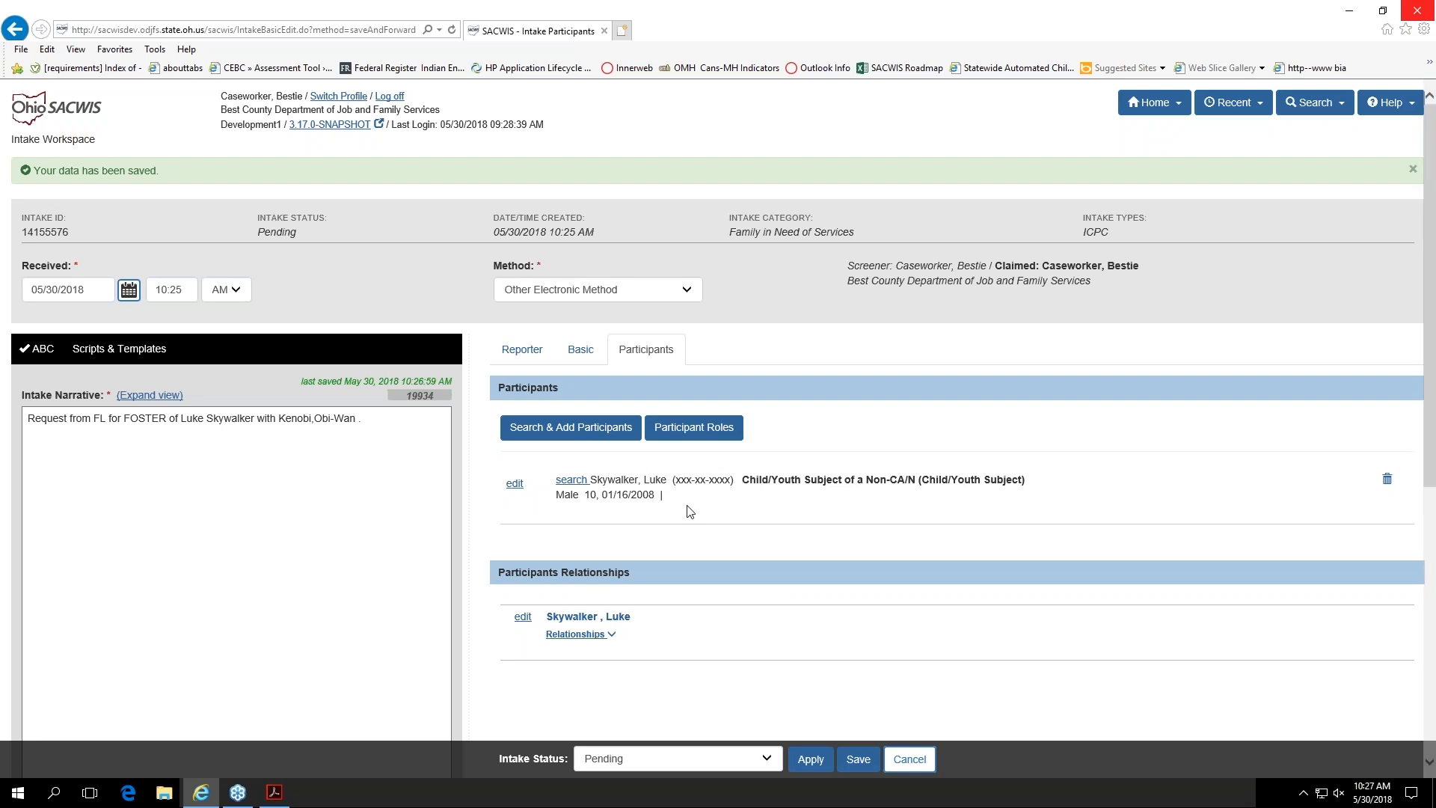
{"action": "left_click", "coordinate": [572, 482]}
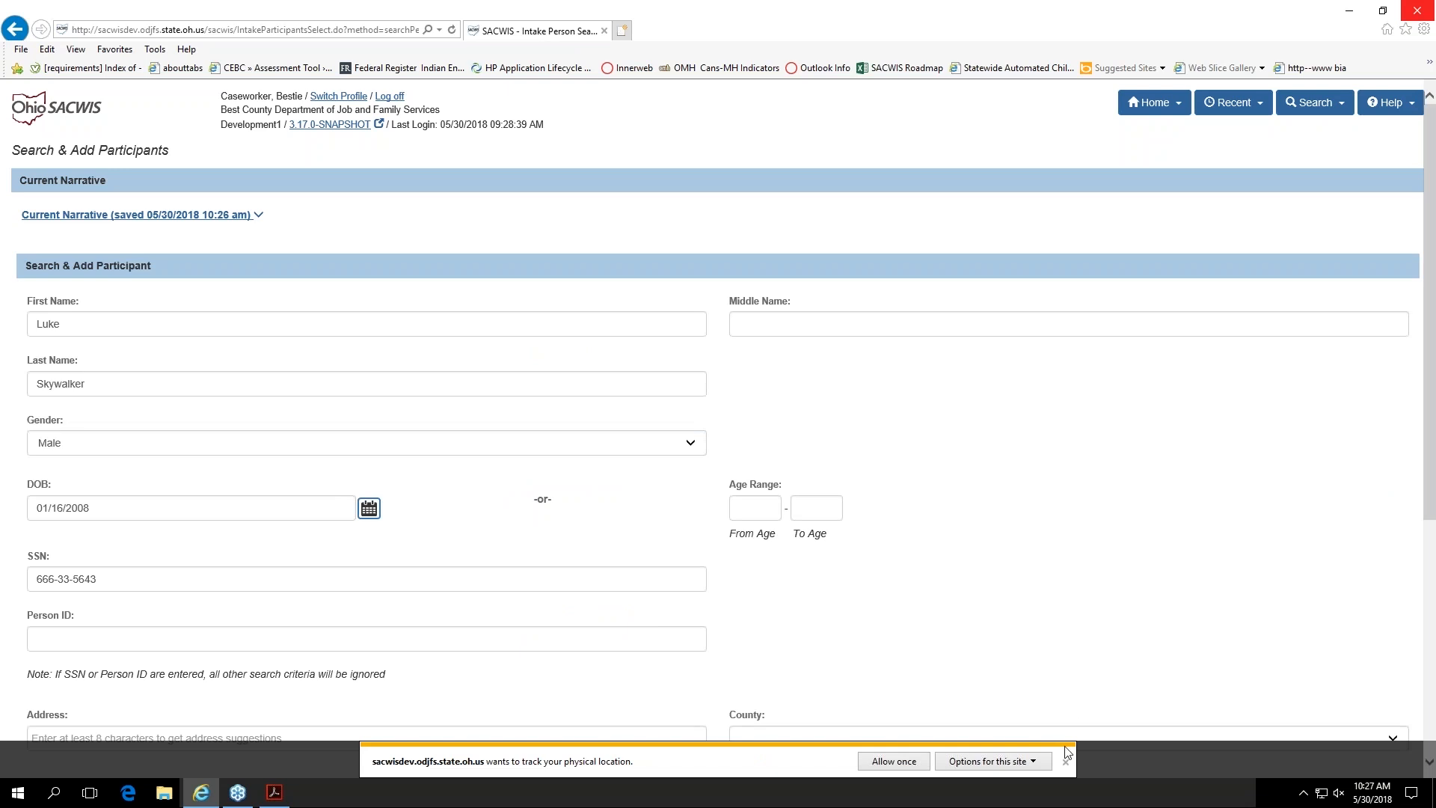
{"action": "left_click", "coordinate": [1039, 763]}
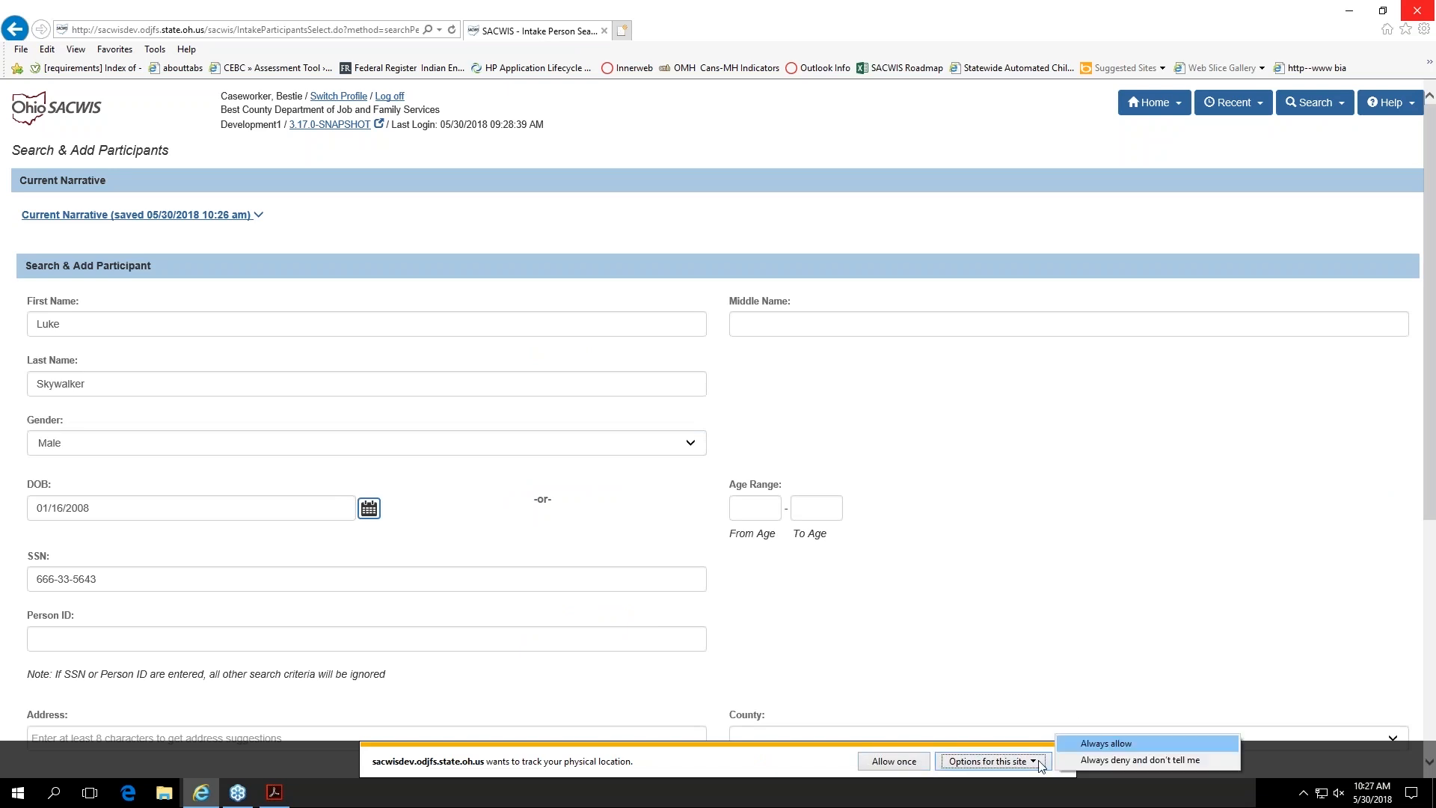
{"action": "left_click", "coordinate": [1086, 743]}
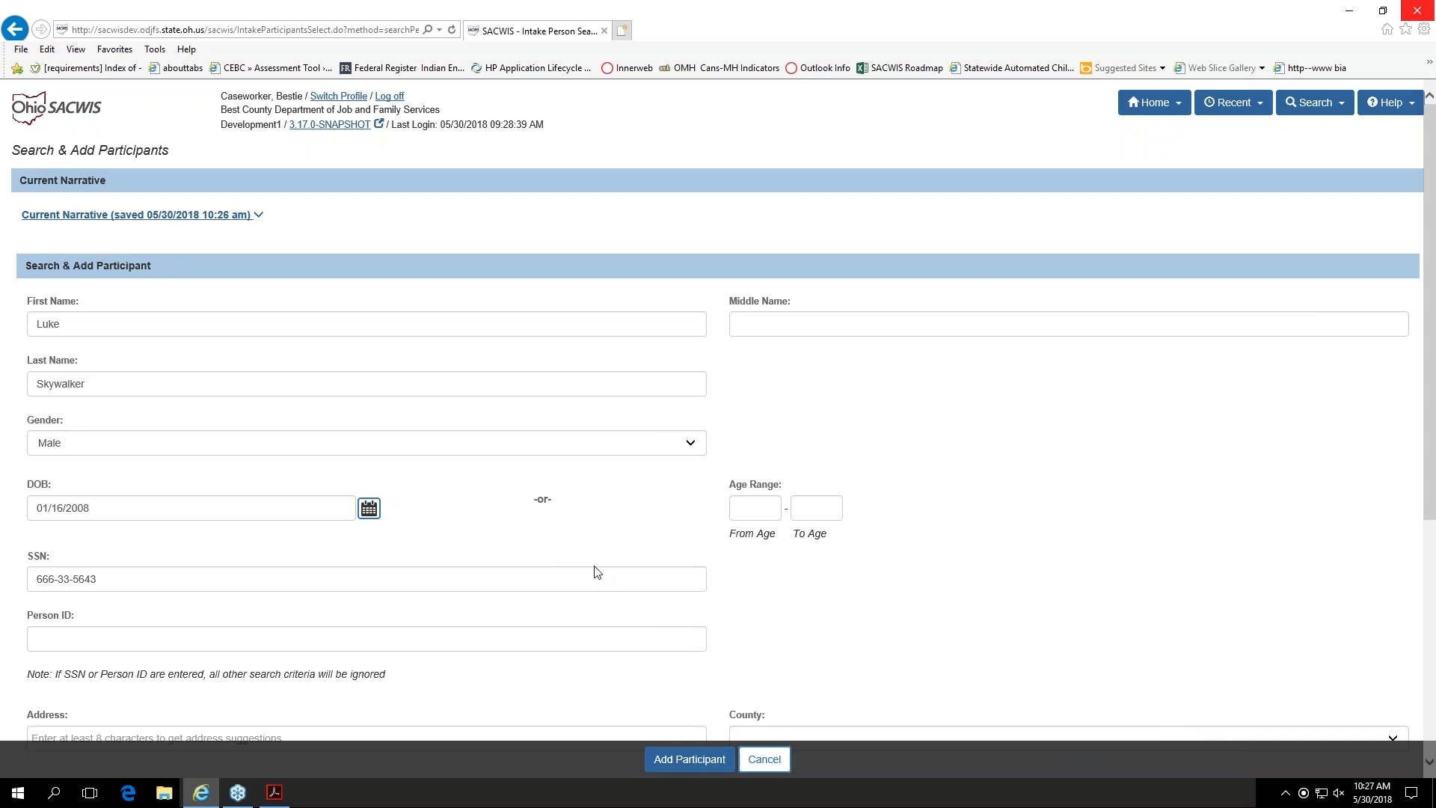
{"action": "scroll", "coordinate": [115, 416], "scroll_direction": "down", "scroll_amount": 5}
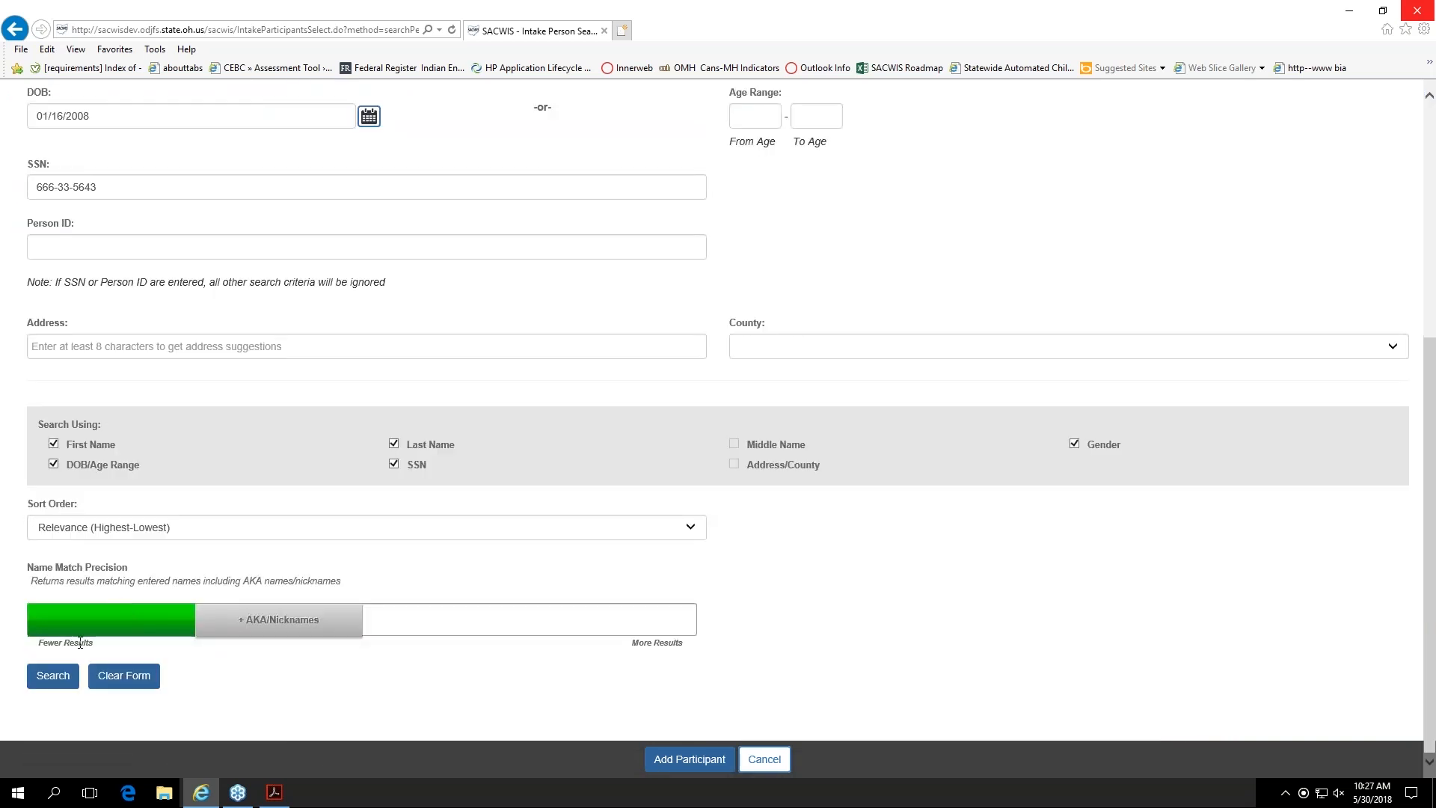
{"action": "left_click", "coordinate": [50, 682]}
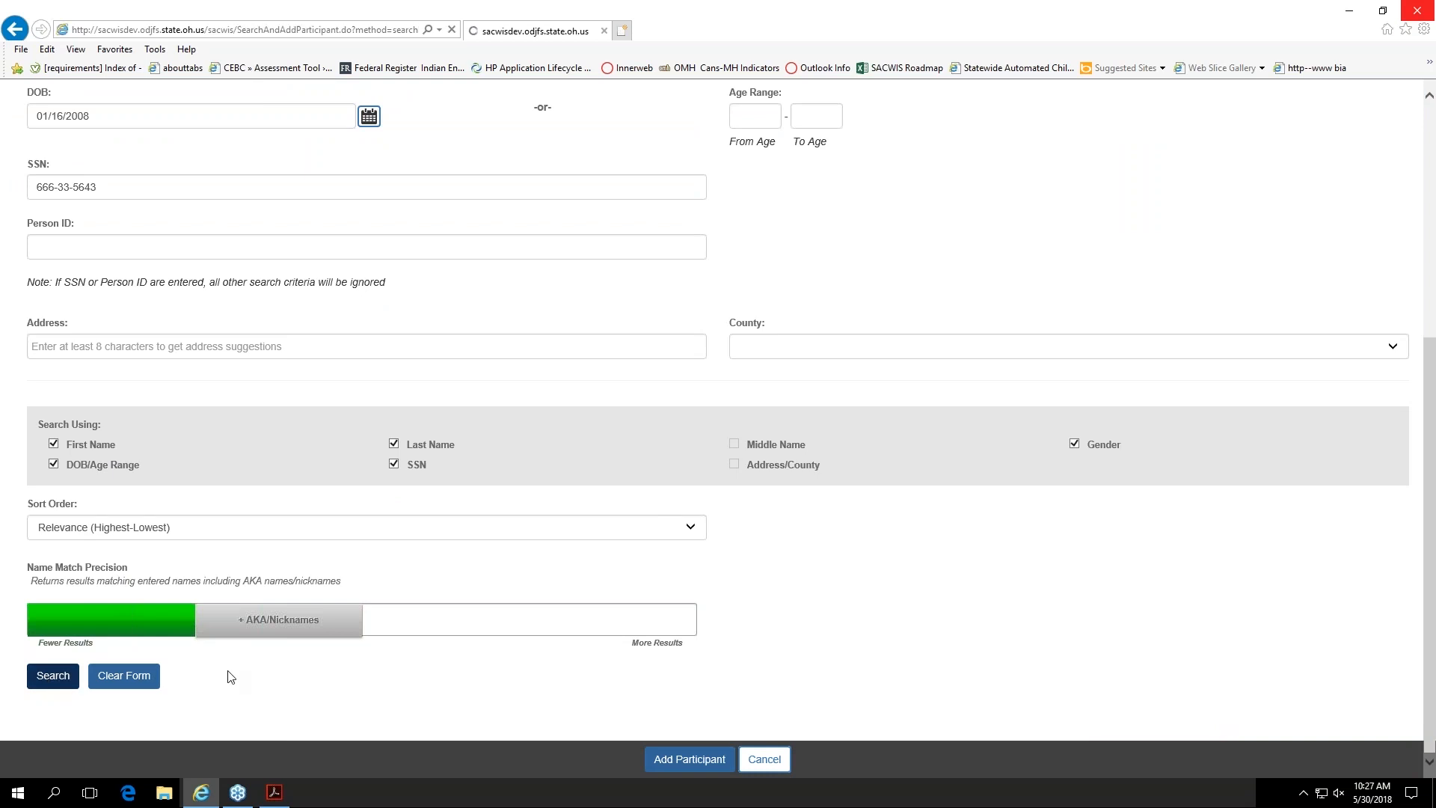
{"action": "scroll", "coordinate": [231, 677], "scroll_direction": "down", "scroll_amount": 3}
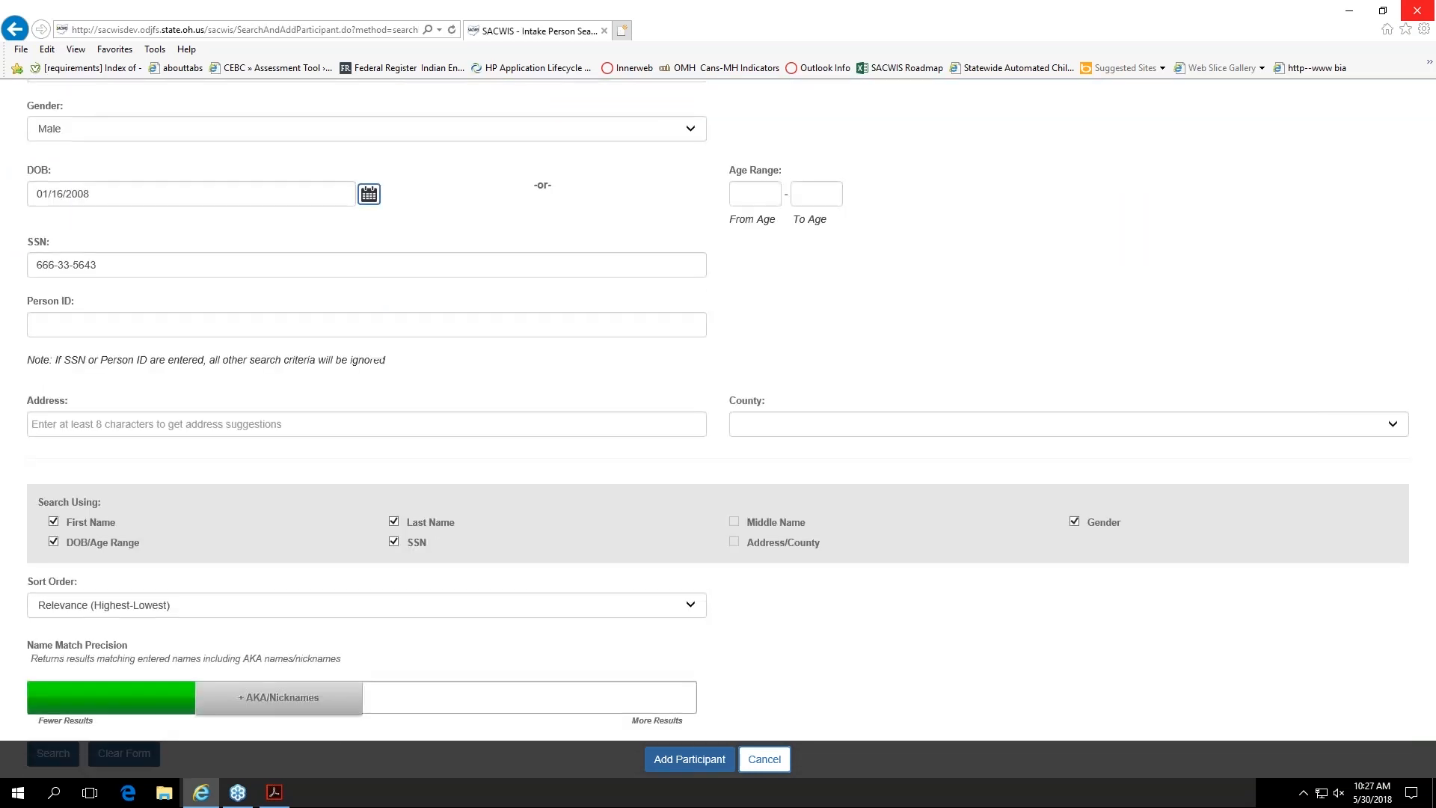
{"action": "scroll", "coordinate": [234, 707], "scroll_direction": "down", "scroll_amount": 3}
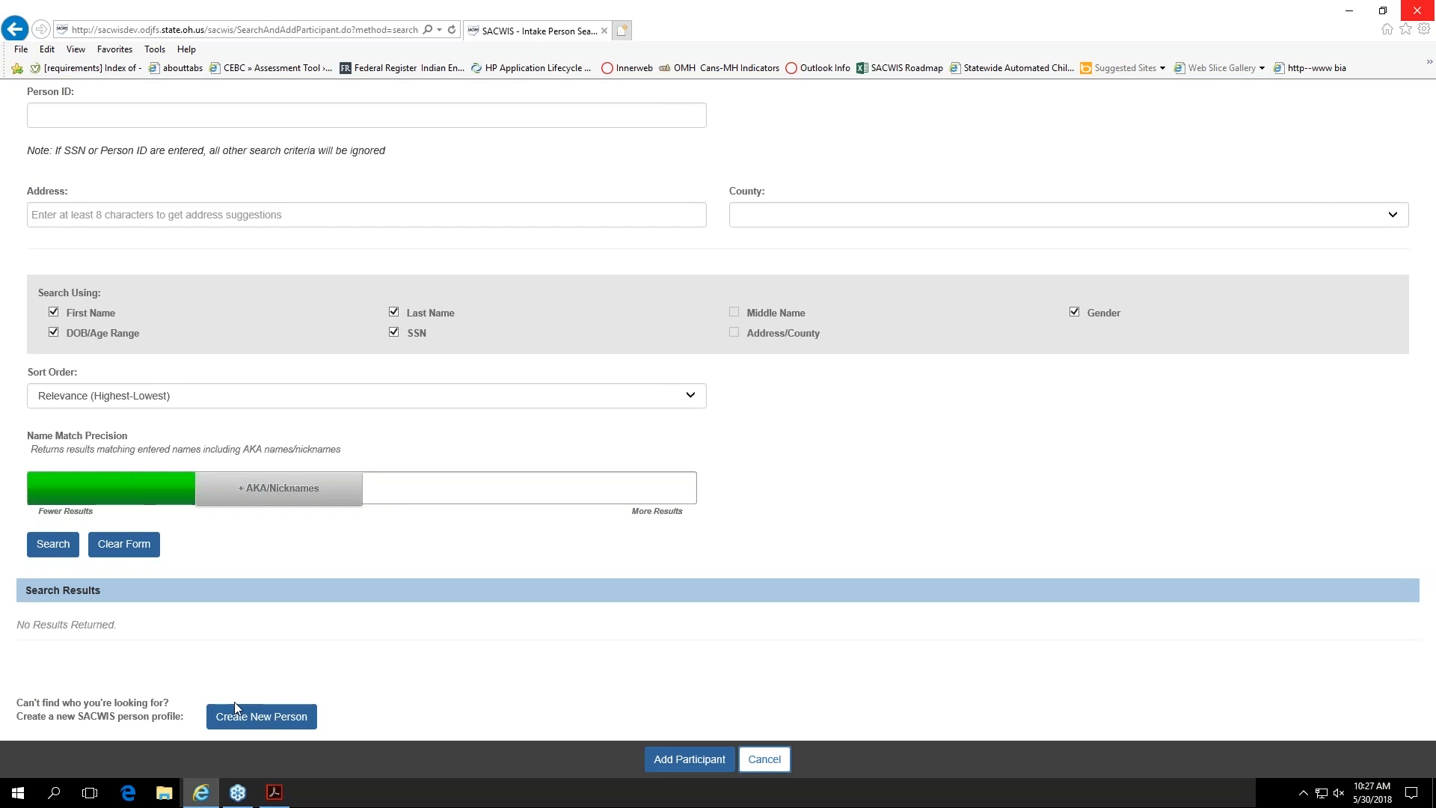
Step: Create a new person profile for the child from the prefilled details, save it, and return to the intake's participants
{"action": "left_click", "coordinate": [260, 720]}
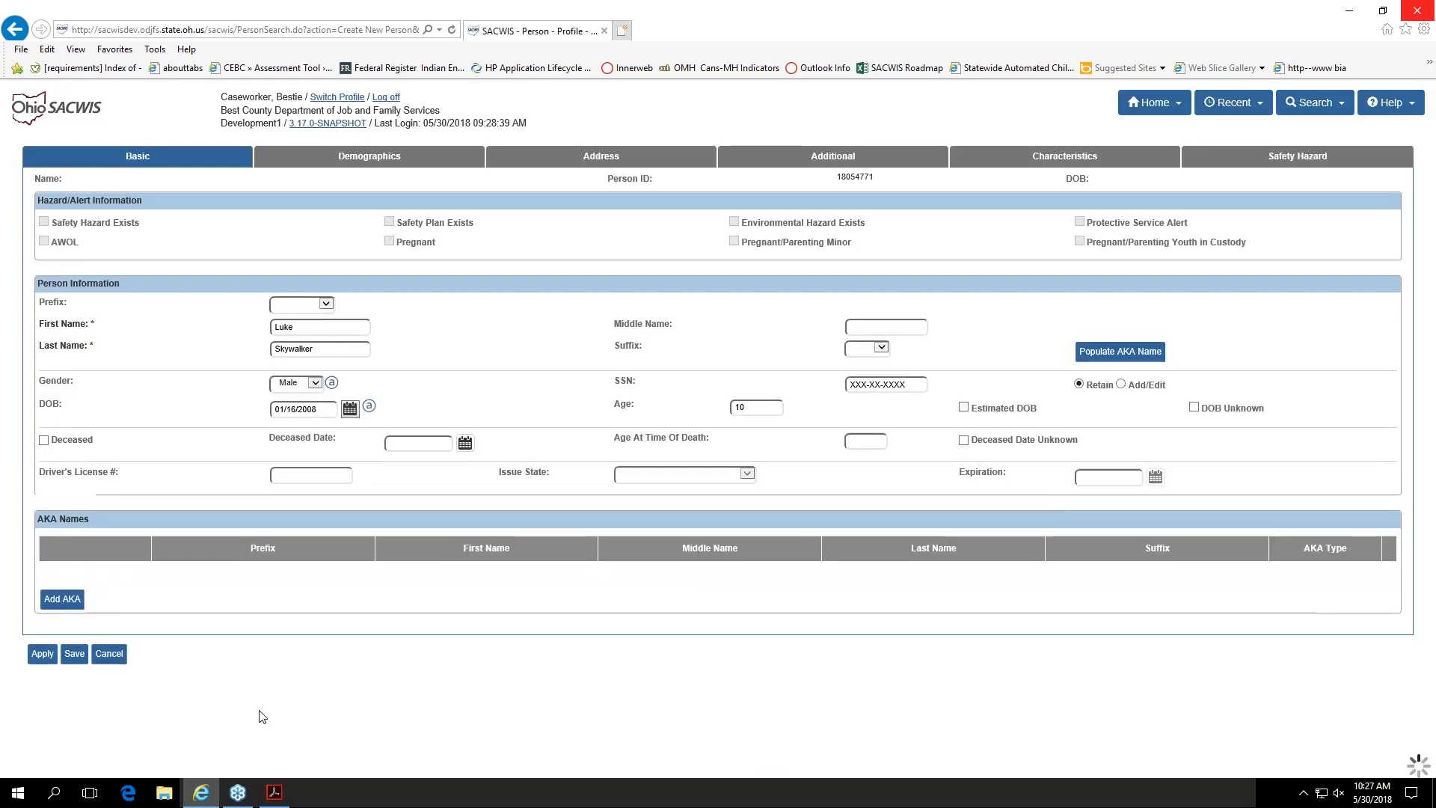
{"action": "left_click", "coordinate": [72, 656]}
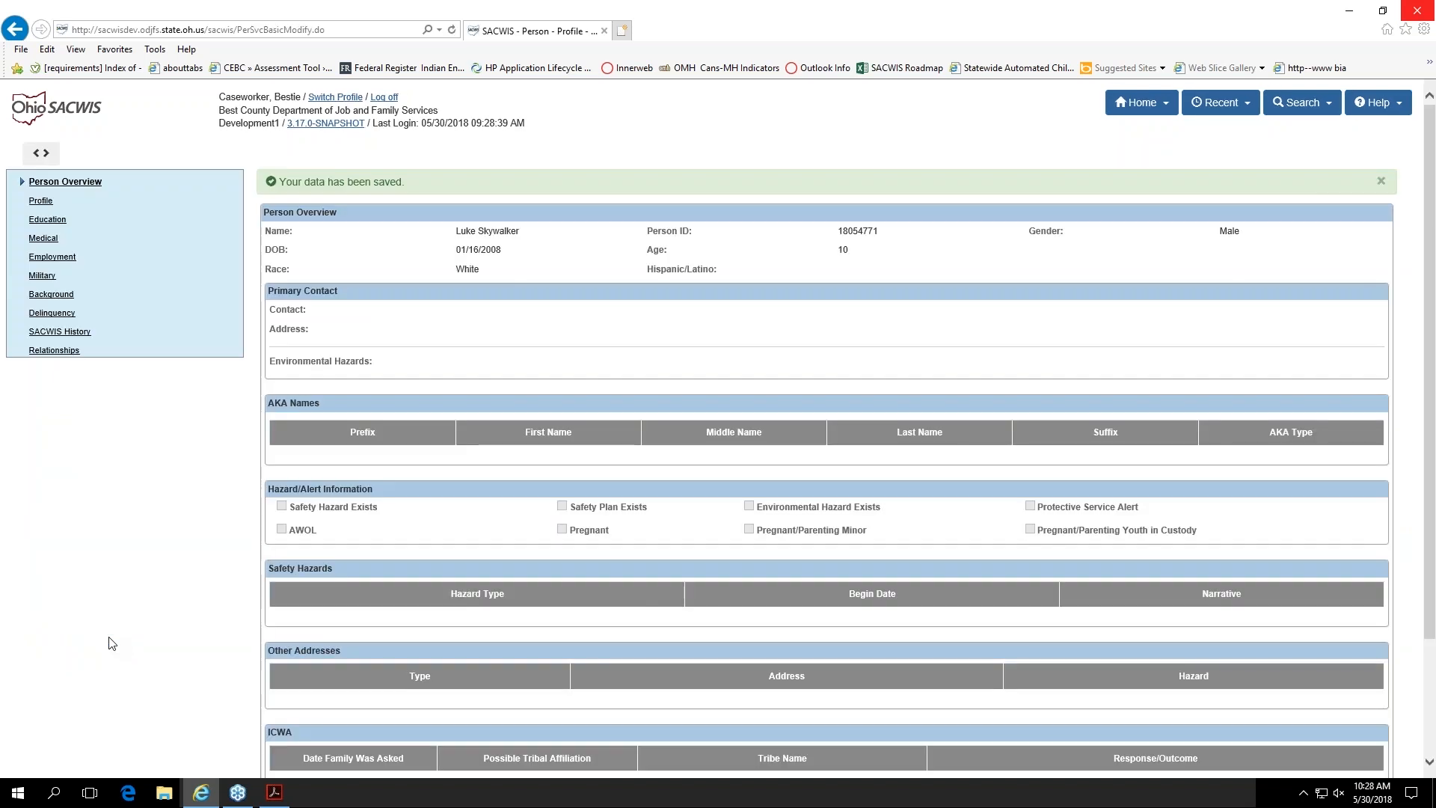
{"action": "scroll", "coordinate": [135, 565], "scroll_direction": "down", "scroll_amount": 3}
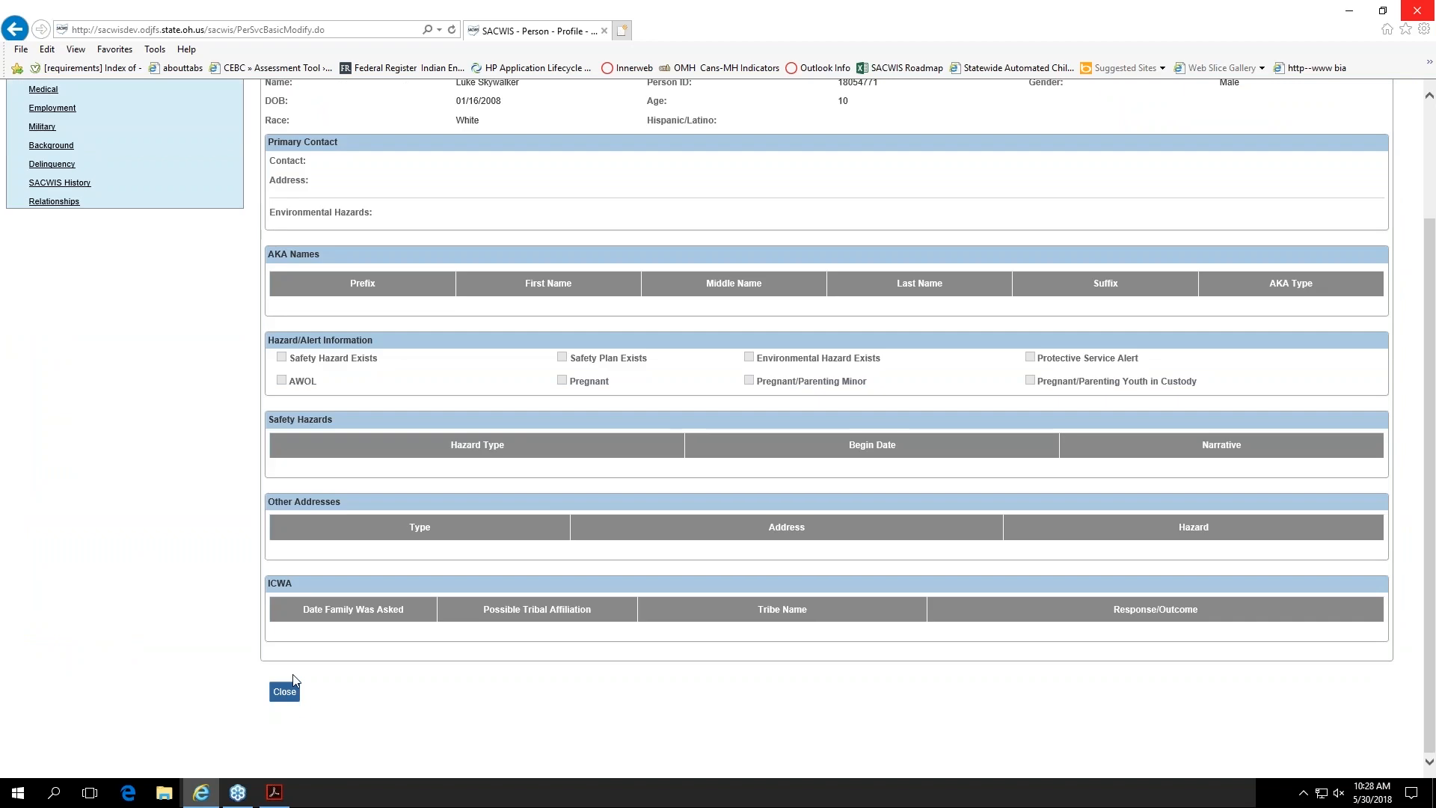
{"action": "left_click", "coordinate": [284, 691]}
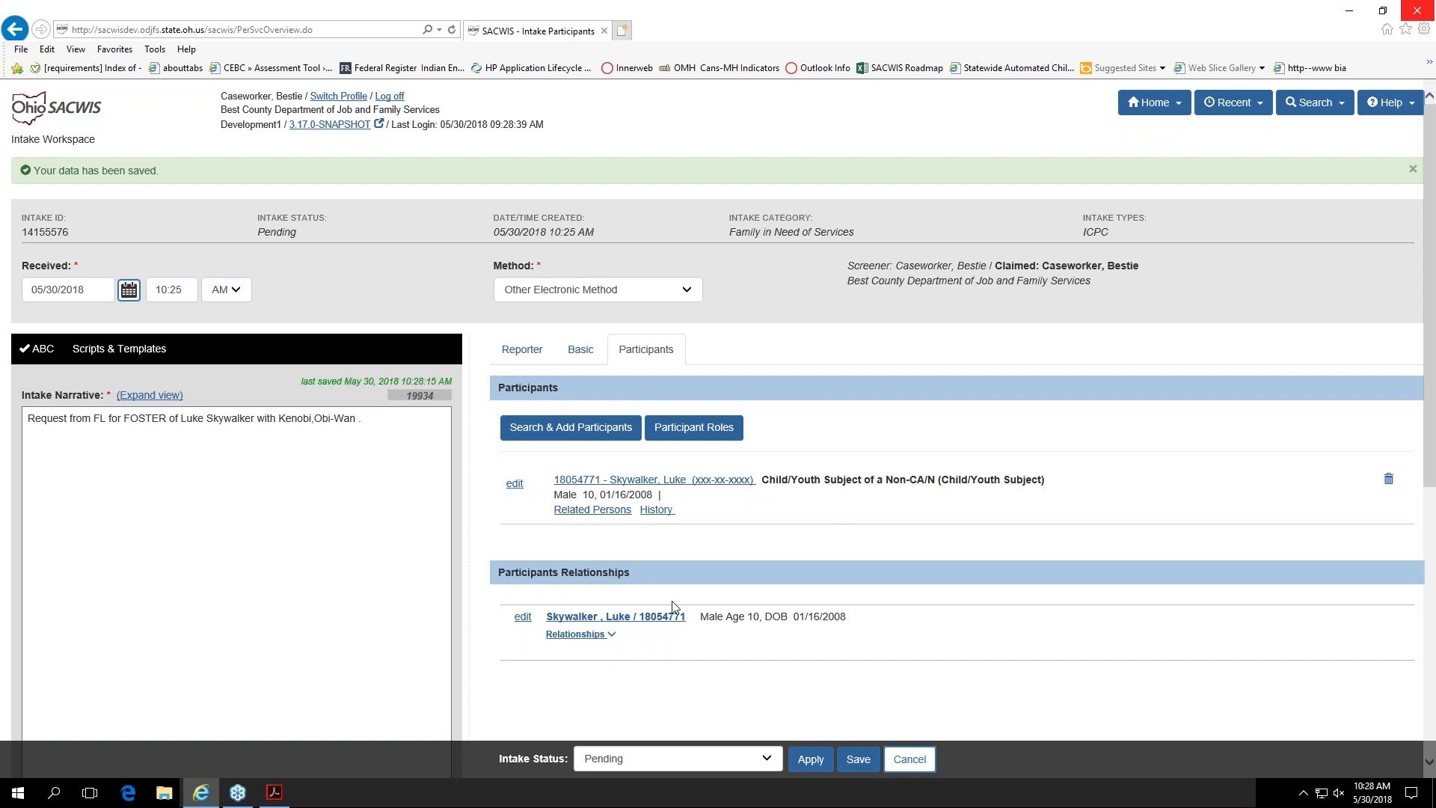
Step: Set the intake status to Complete, apply it, and open the intake's decision section
{"action": "left_click", "coordinate": [767, 762]}
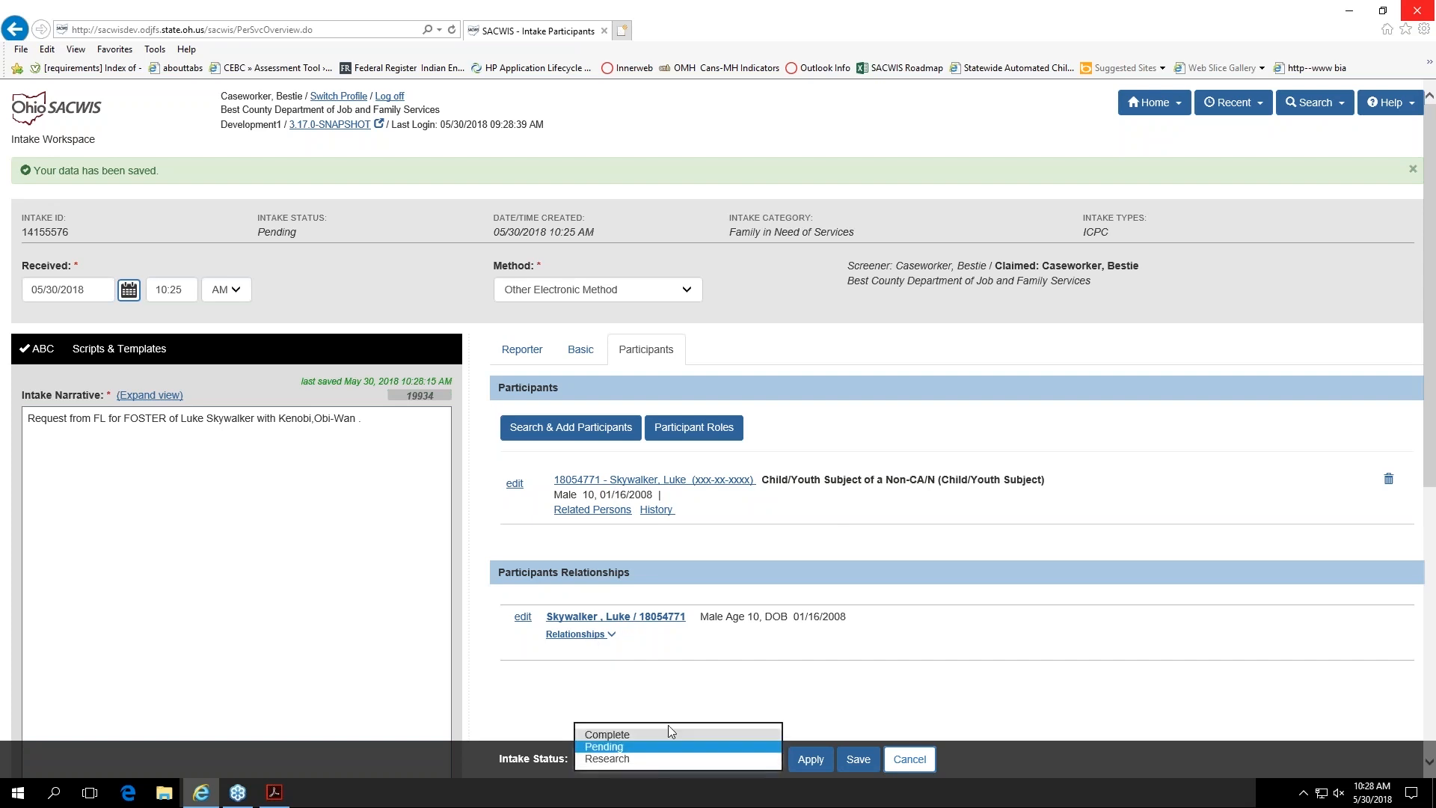
{"action": "left_click", "coordinate": [652, 735]}
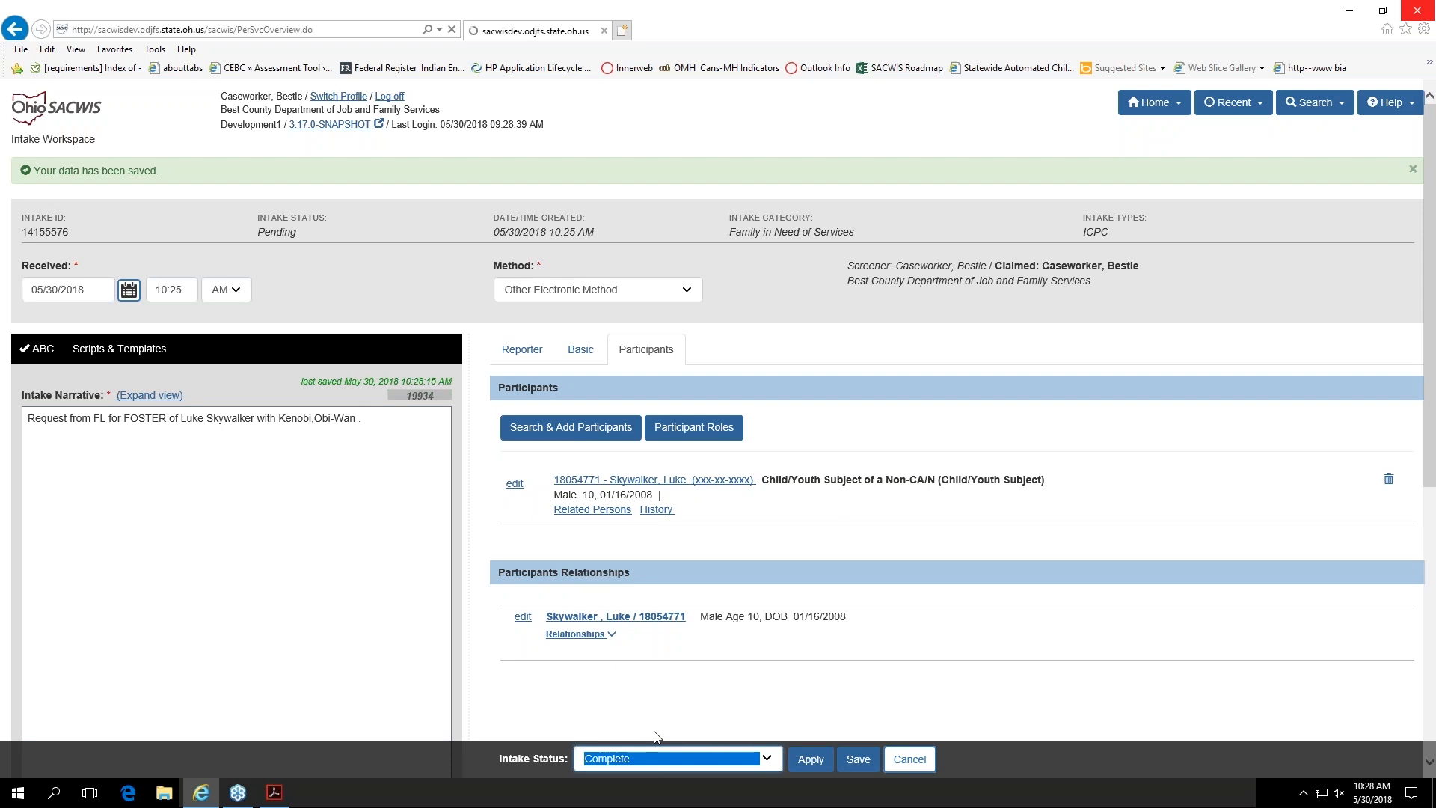
{"action": "left_click", "coordinate": [811, 760]}
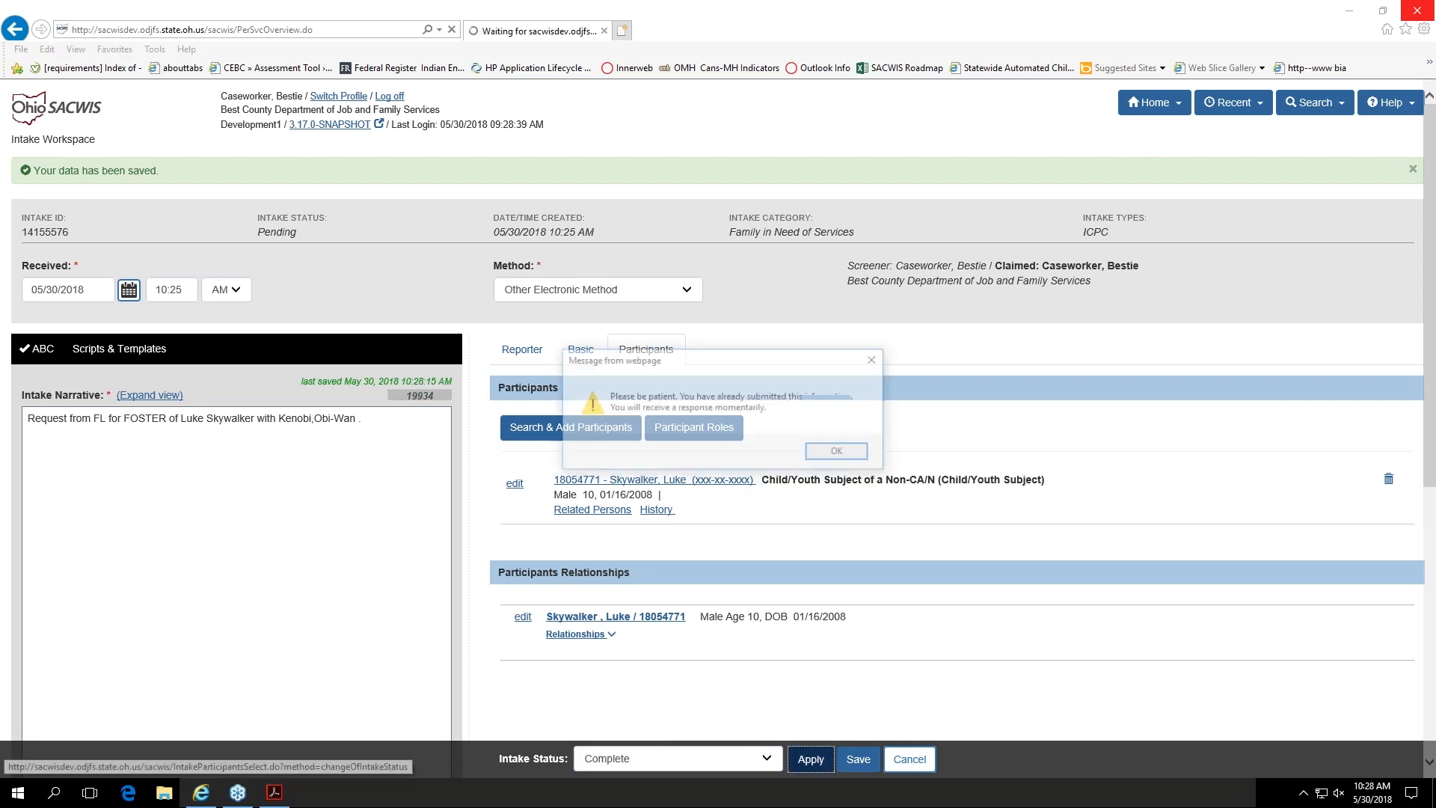
{"action": "left_click", "coordinate": [823, 453]}
{"action": "left_click", "coordinate": [722, 312]}
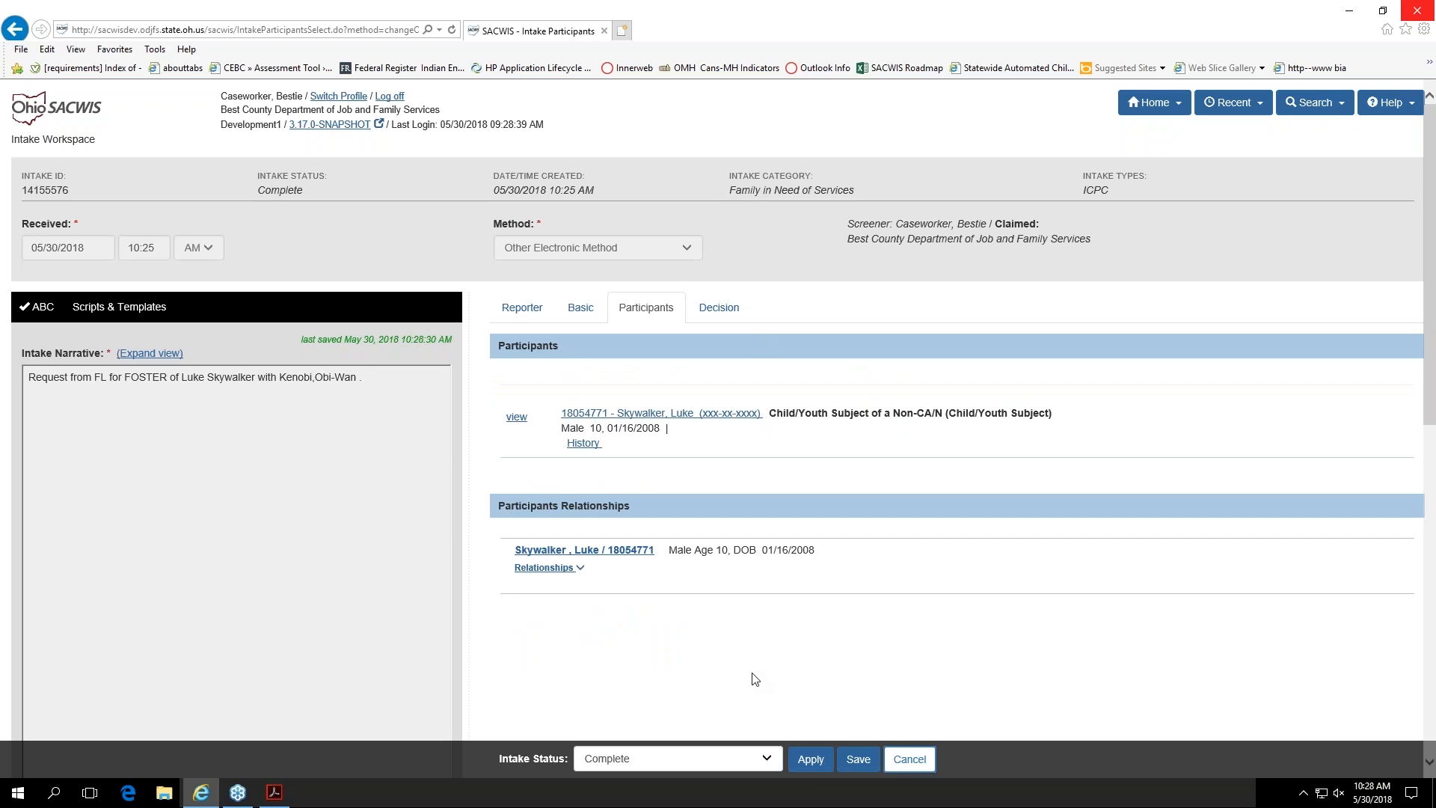
{"action": "left_click", "coordinate": [734, 315]}
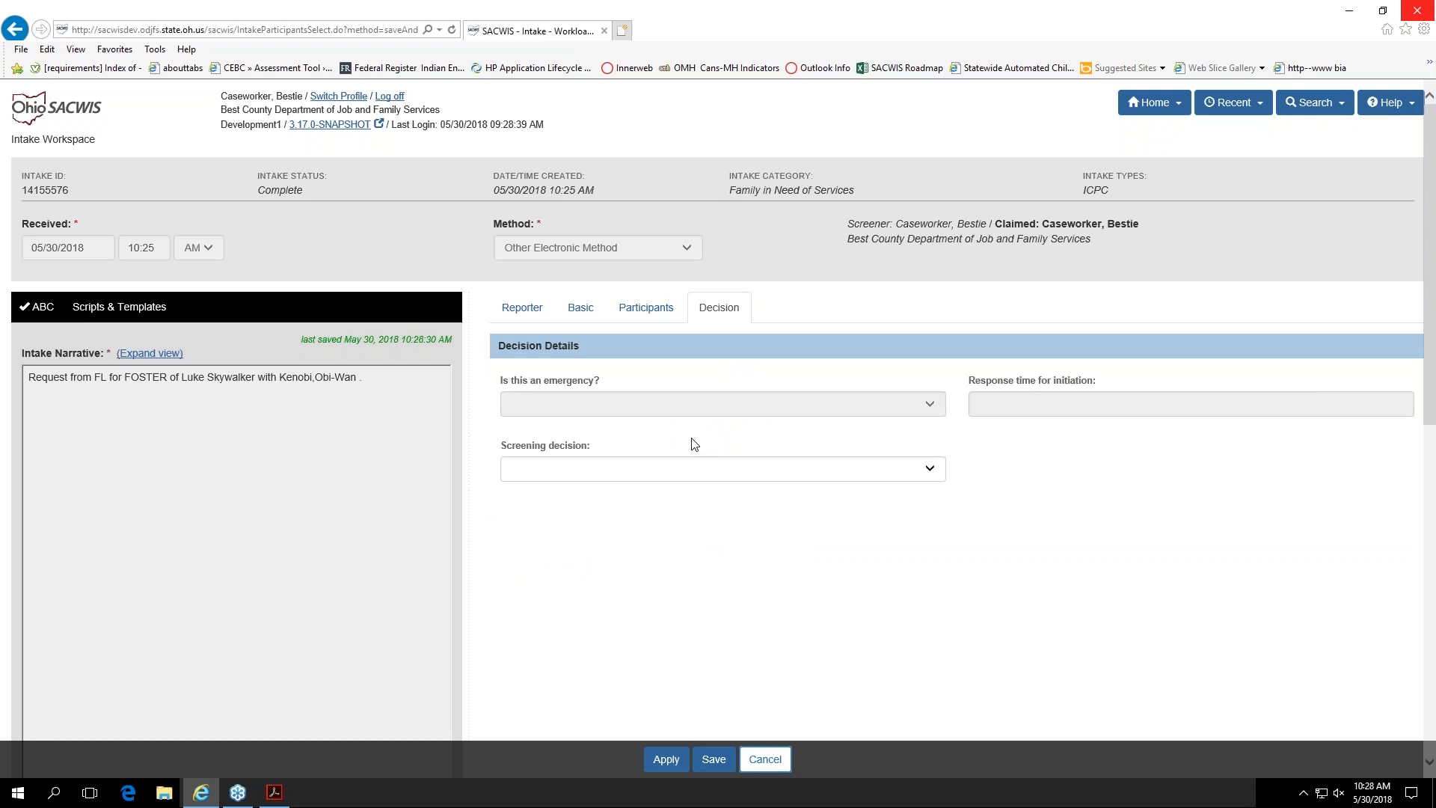
Step: Record the screening decision as Screened In with the current date and time, save it, and confirm the decision
{"action": "left_click", "coordinate": [686, 481]}
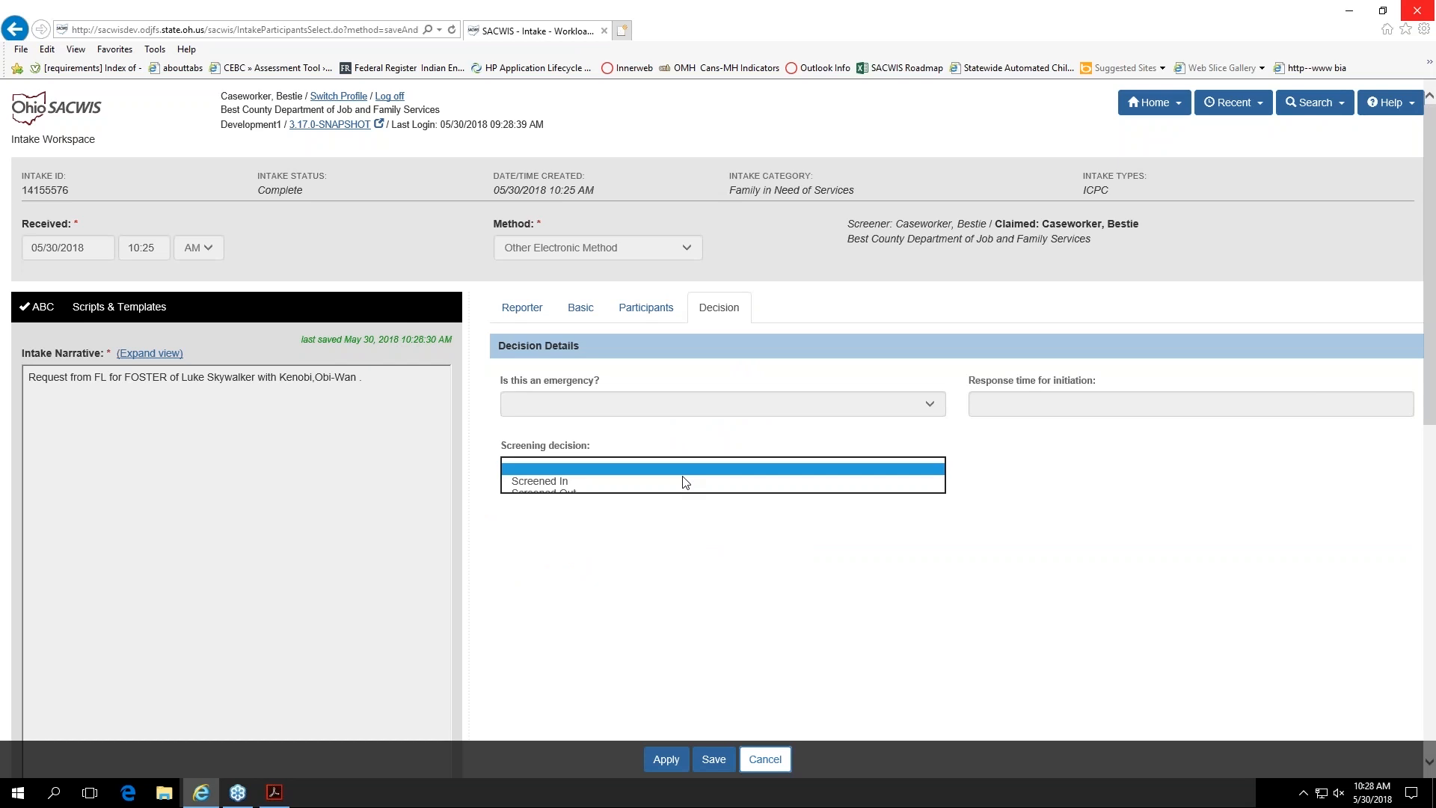
{"action": "left_click", "coordinate": [678, 482]}
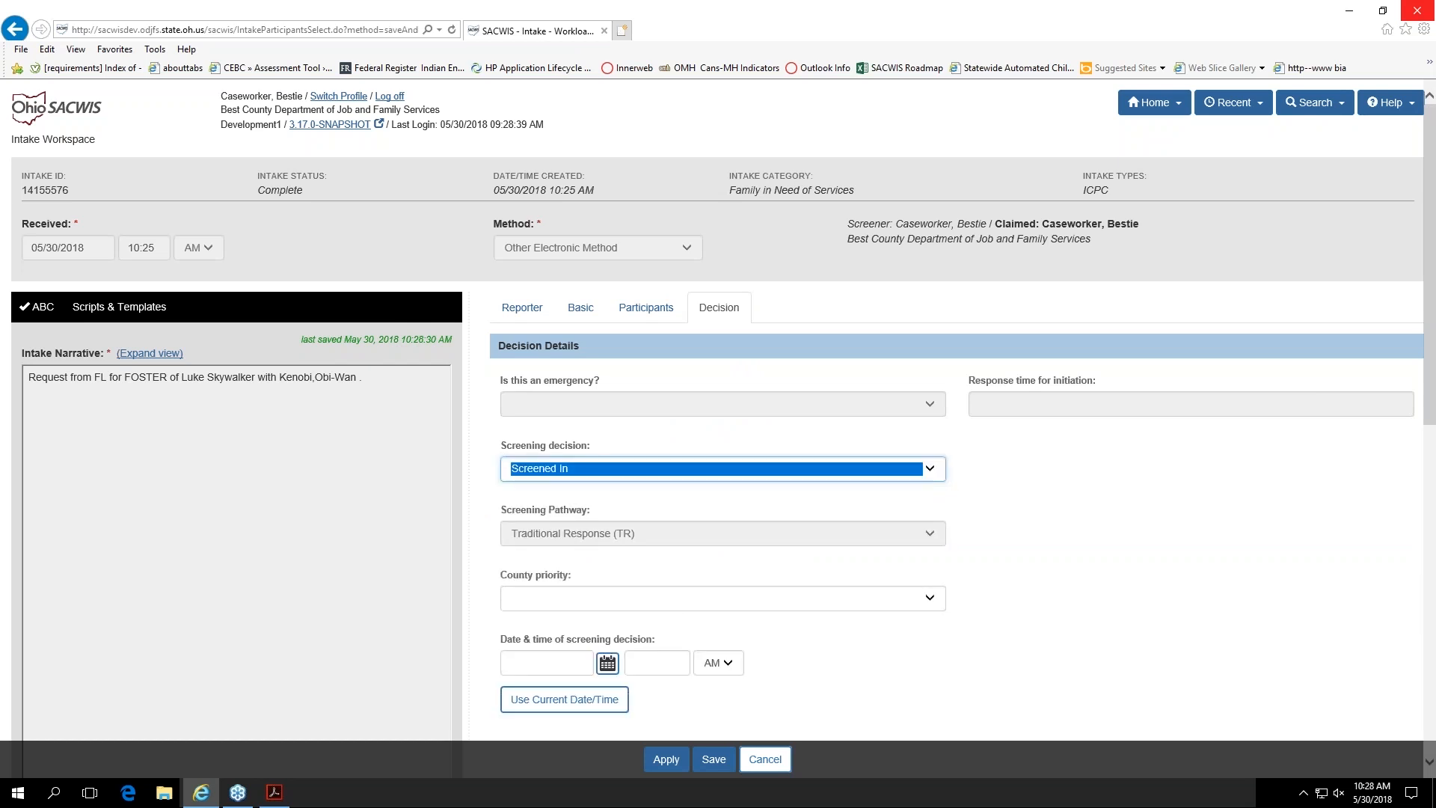
{"action": "left_click", "coordinate": [595, 698]}
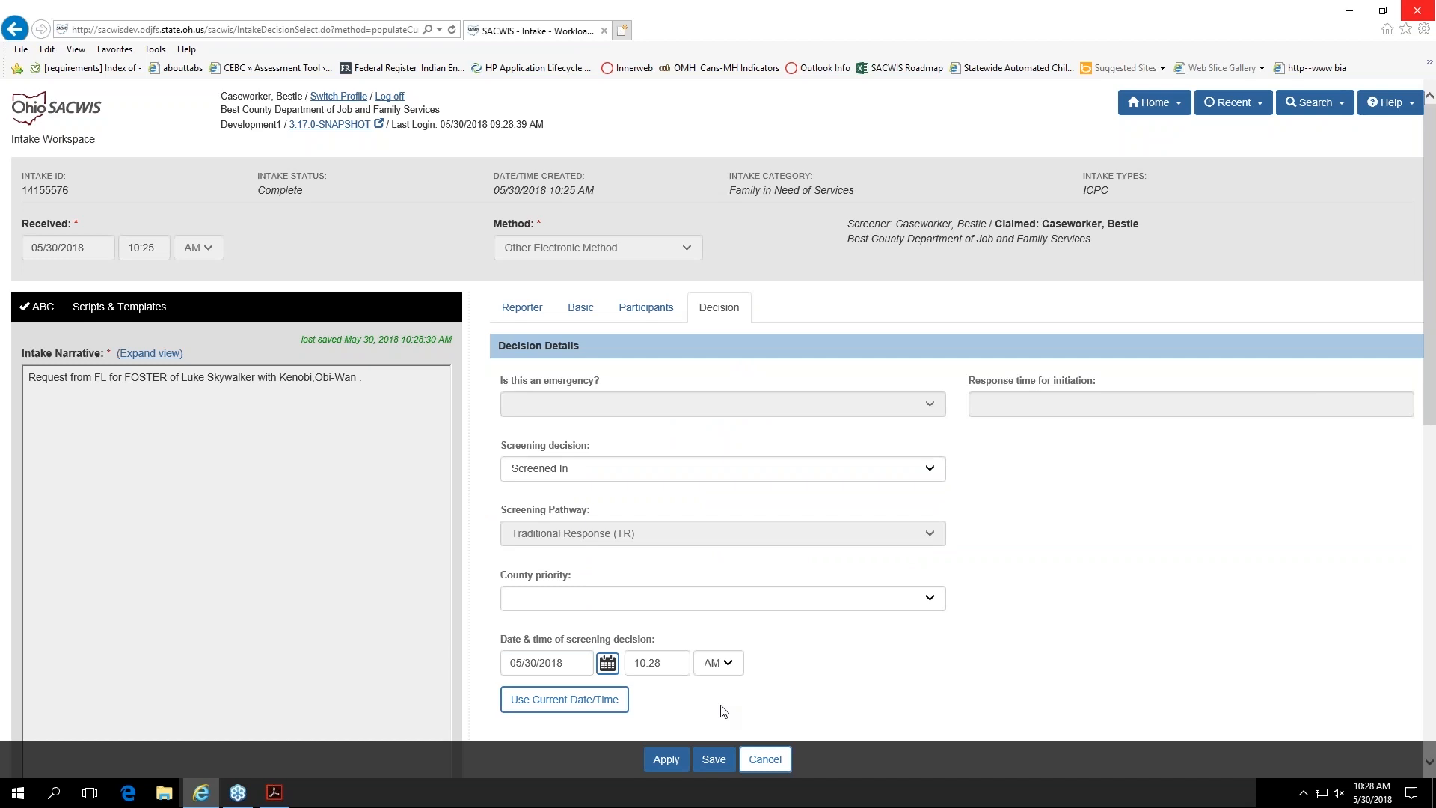
{"action": "left_click", "coordinate": [714, 759]}
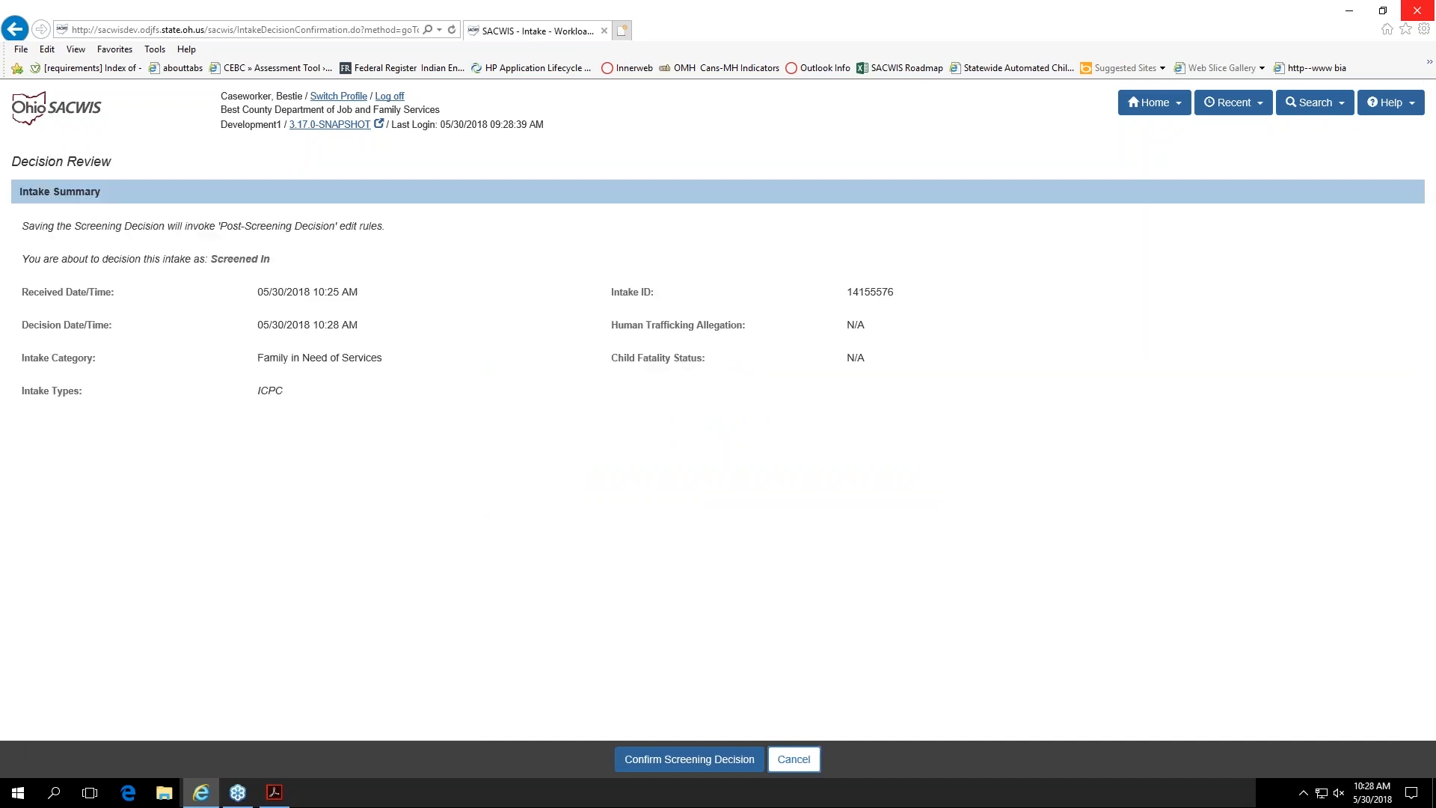
{"action": "left_click", "coordinate": [714, 759]}
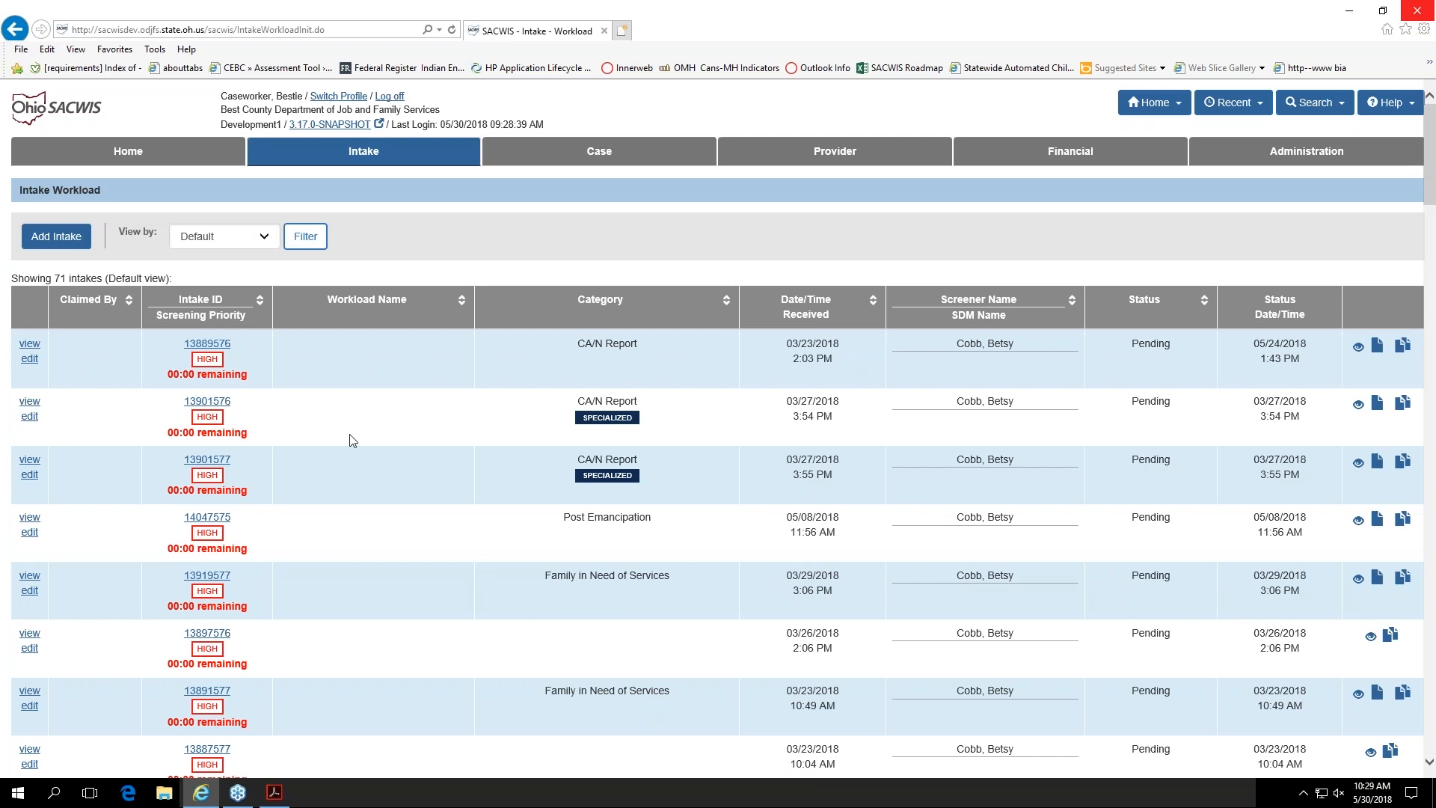
Step: Filter the intake workload to show Screened In intakes
{"action": "left_click", "coordinate": [260, 237]}
{"action": "left_click", "coordinate": [239, 272]}
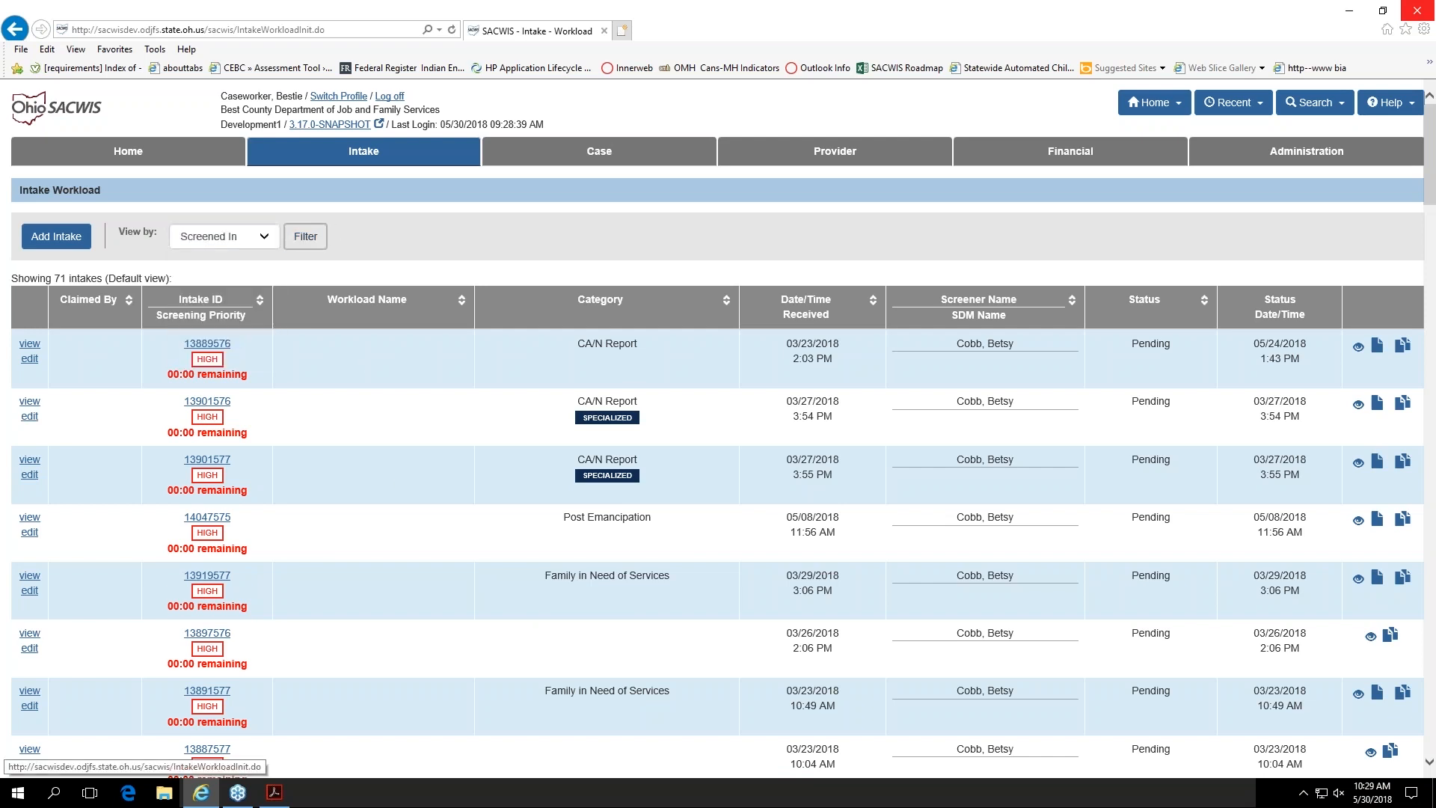
{"action": "left_click", "coordinate": [322, 247]}
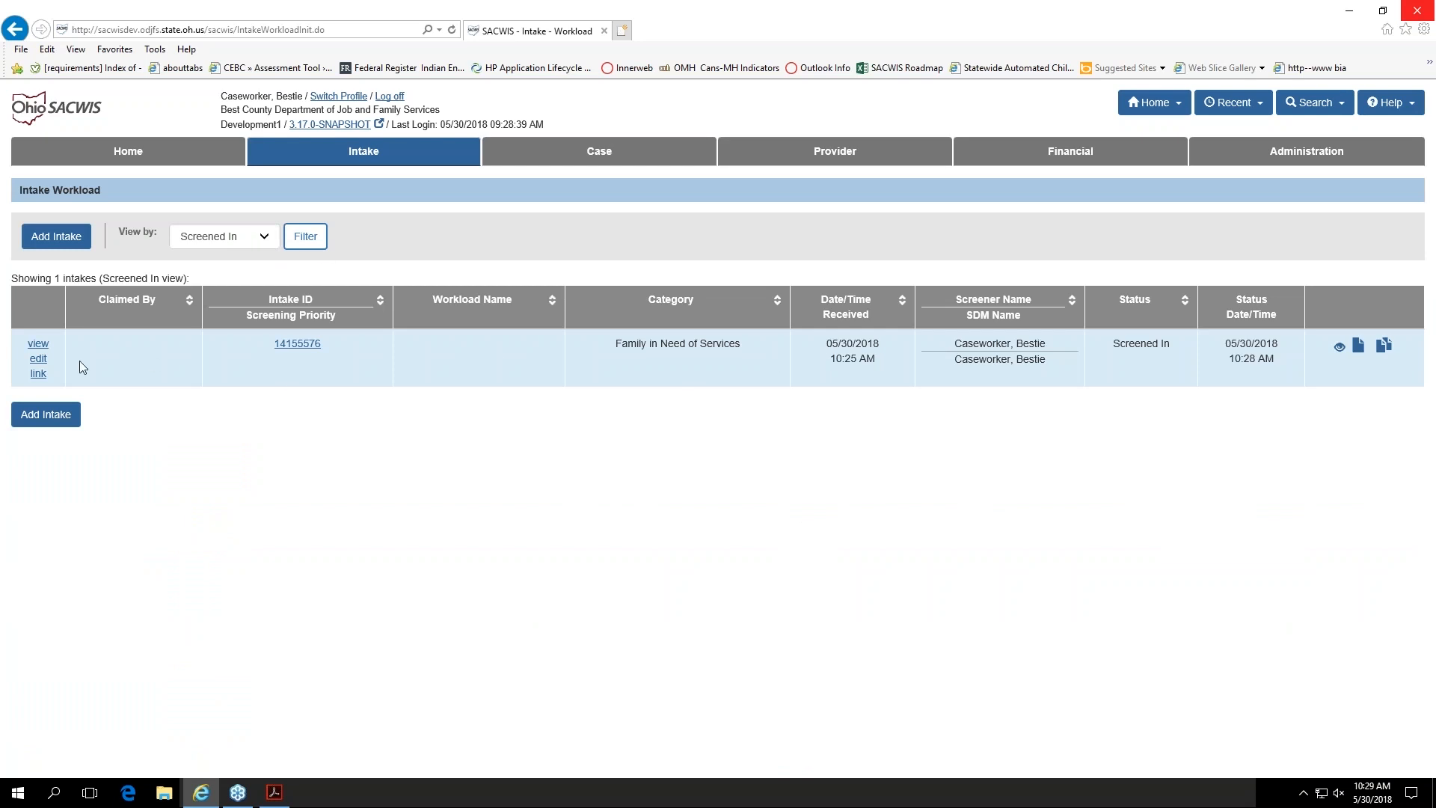
Step: Link the screened-in intake to a newly created case with the child as case reference person, and save it
{"action": "left_click", "coordinate": [38, 374]}
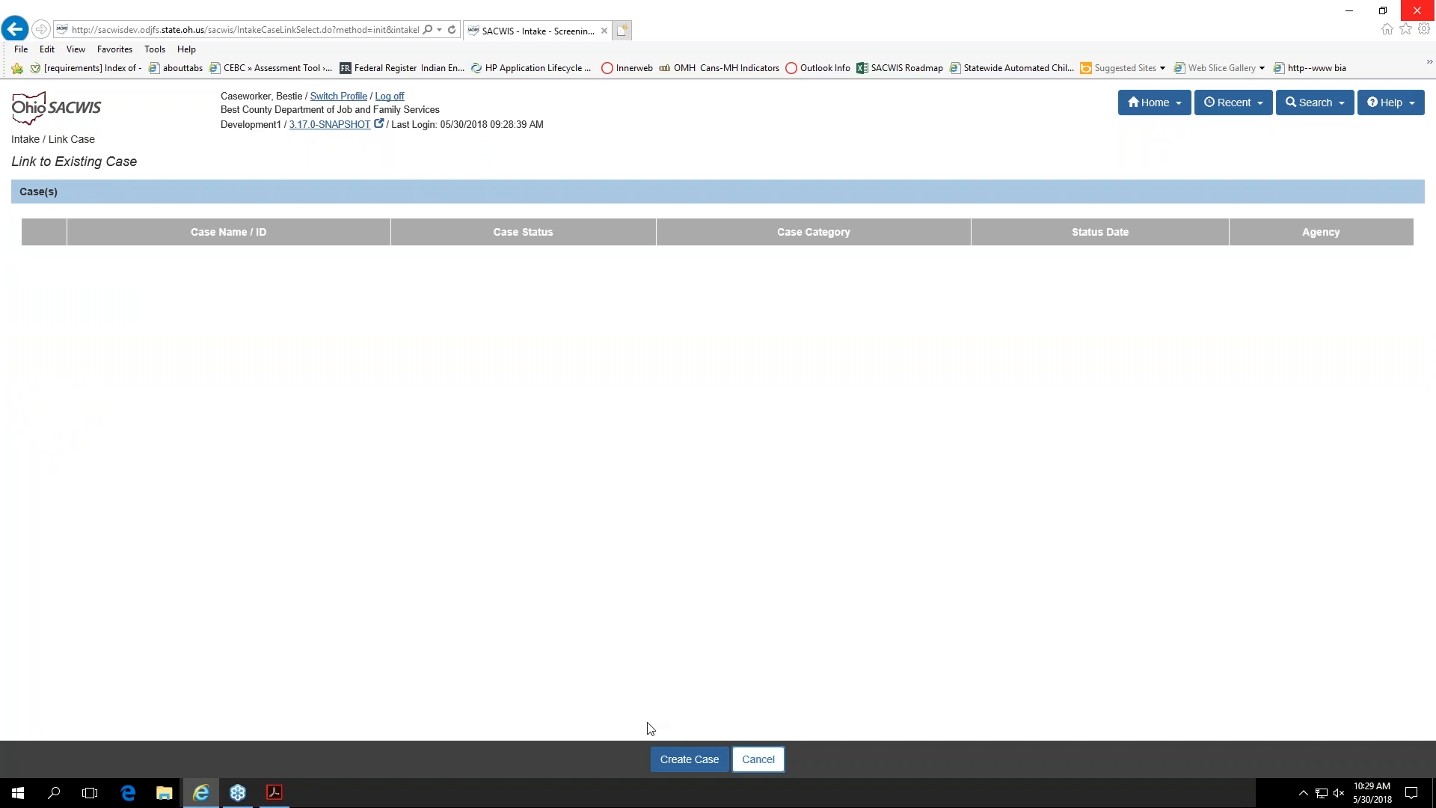
{"action": "left_click", "coordinate": [682, 771]}
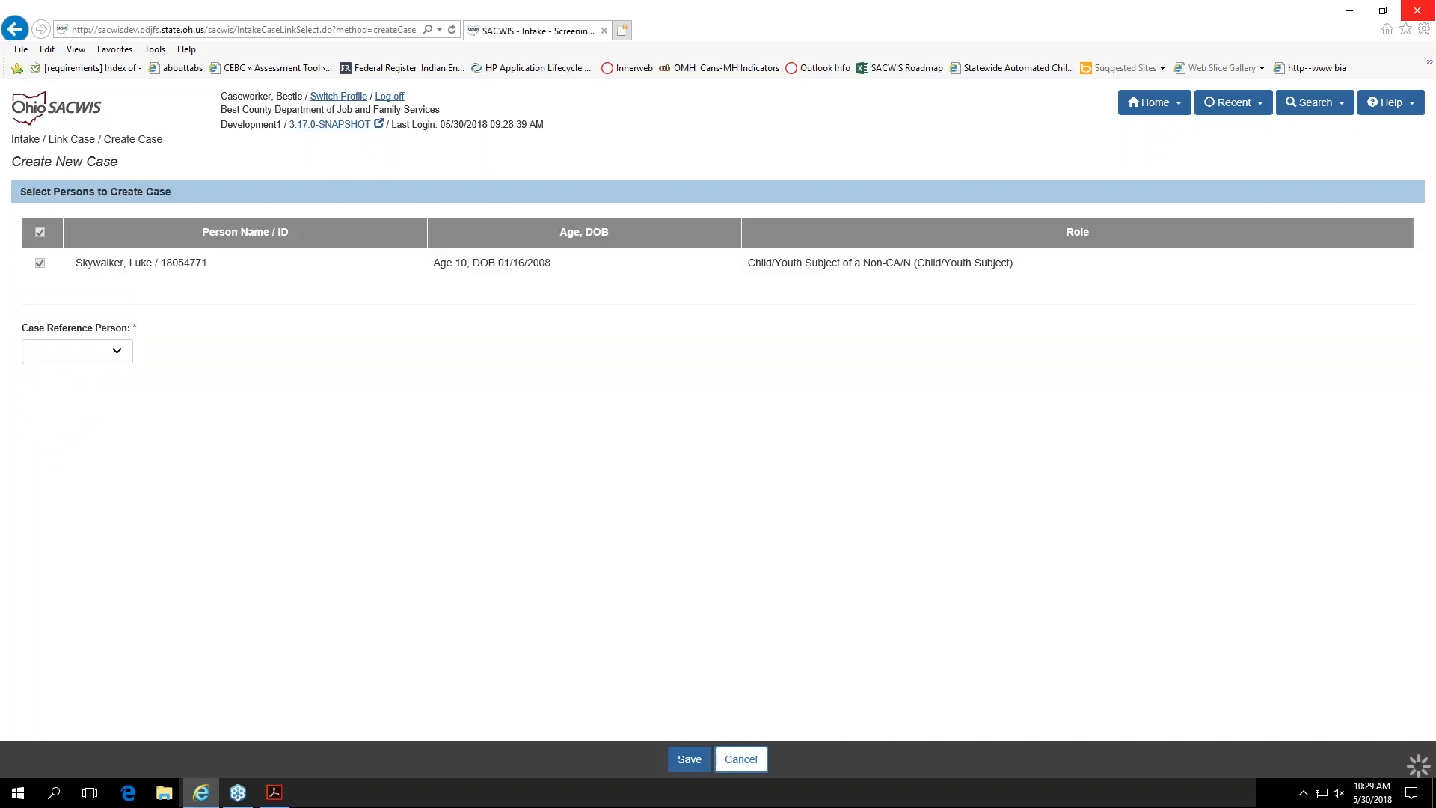
{"action": "left_click", "coordinate": [96, 353]}
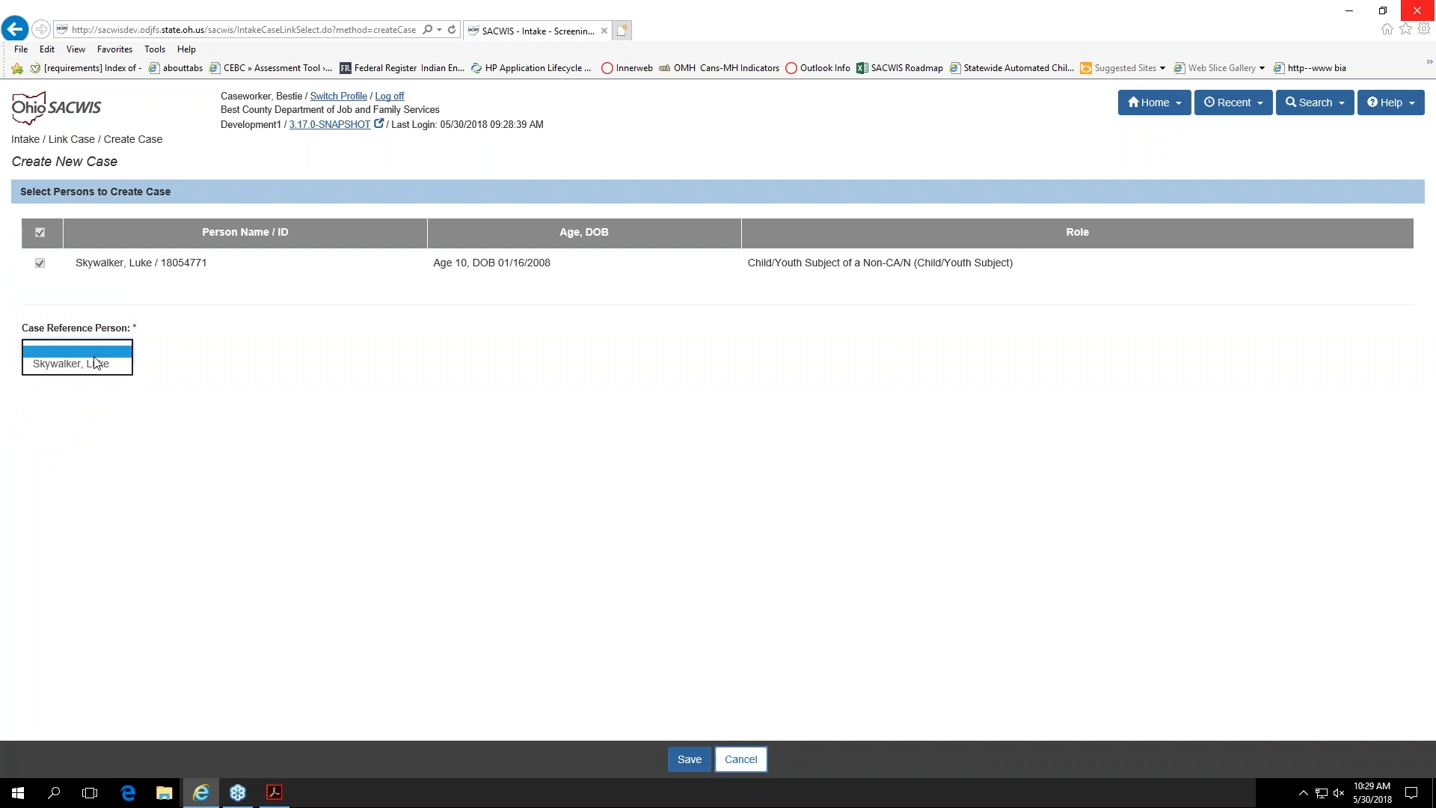
{"action": "left_click", "coordinate": [97, 363]}
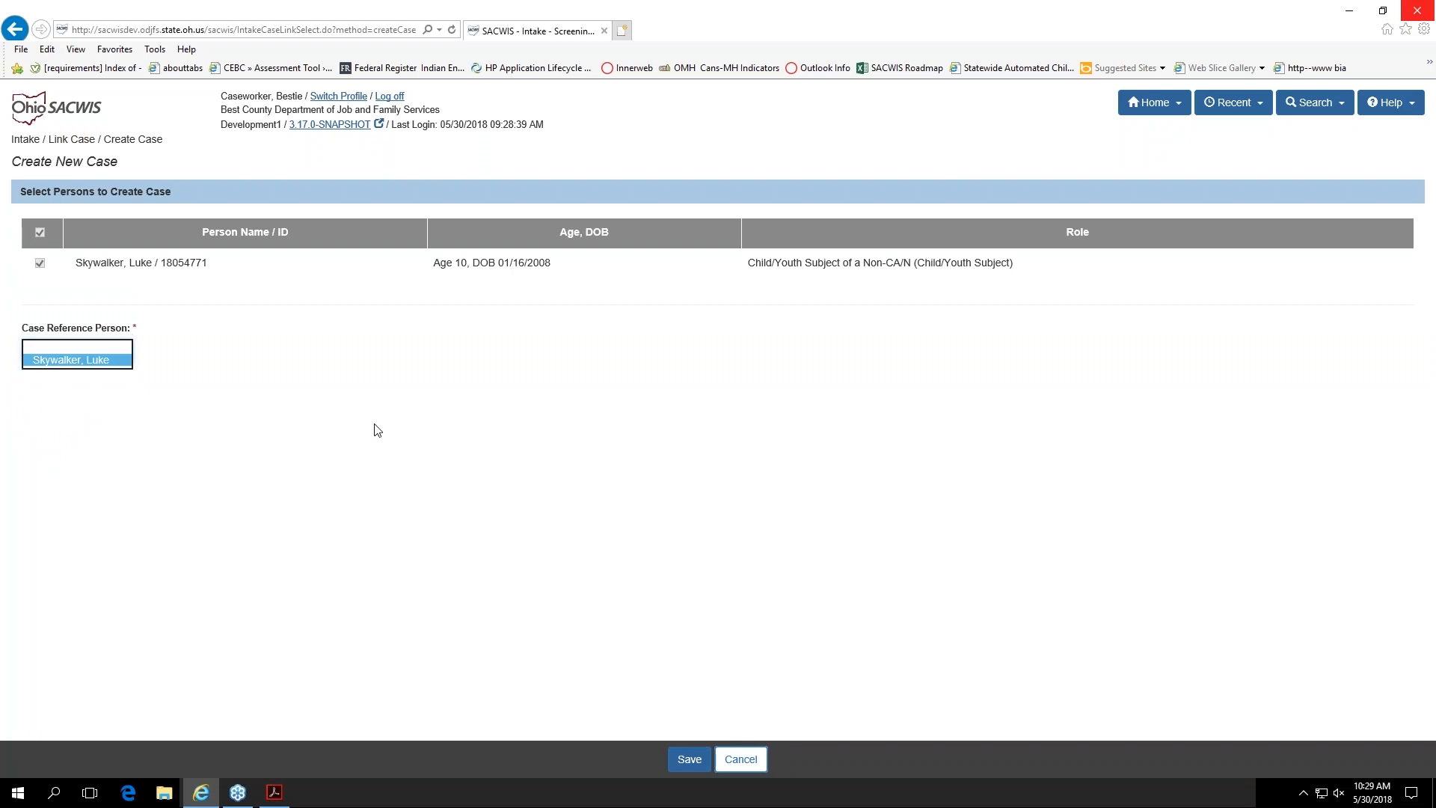
{"action": "left_click", "coordinate": [733, 658]}
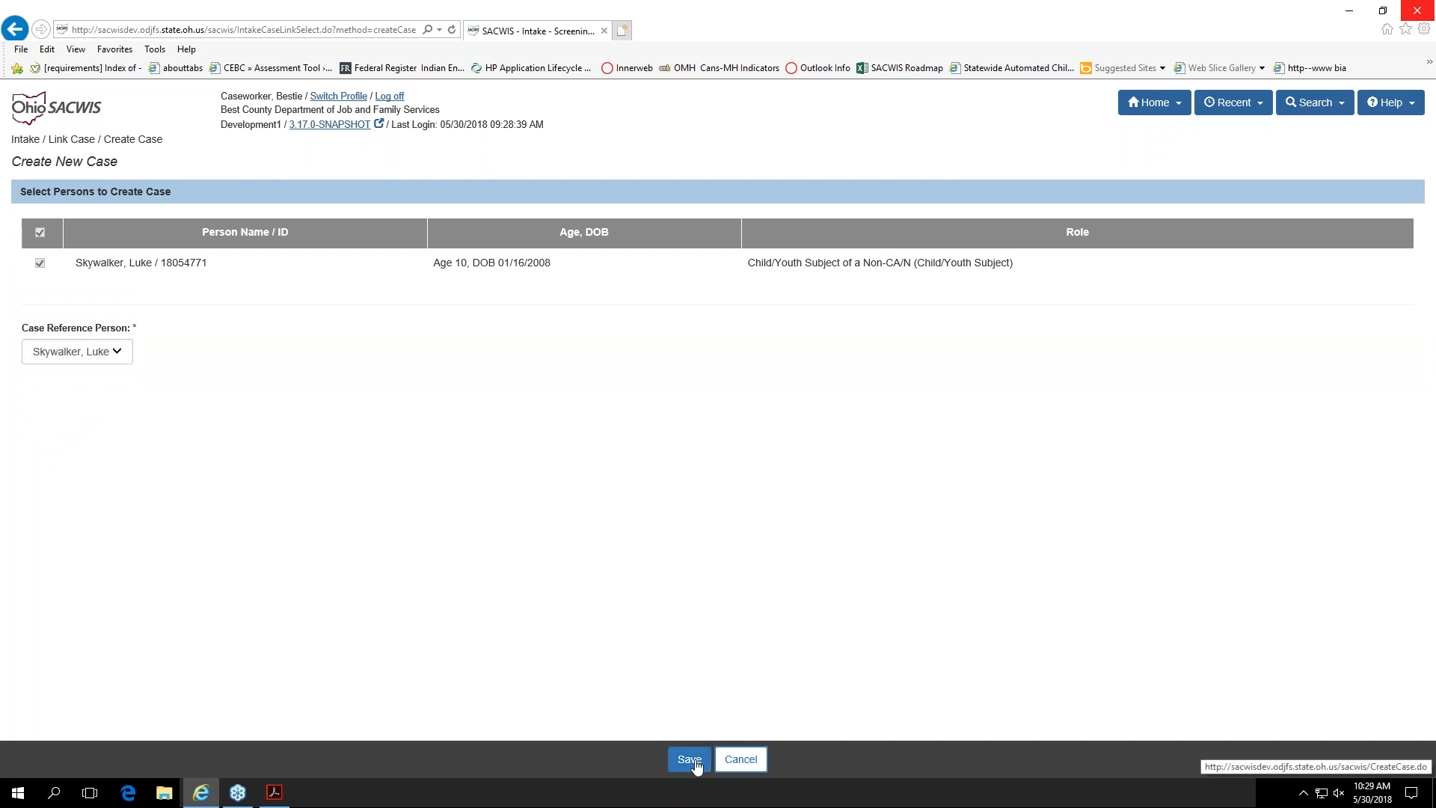
{"action": "left_click", "coordinate": [690, 760]}
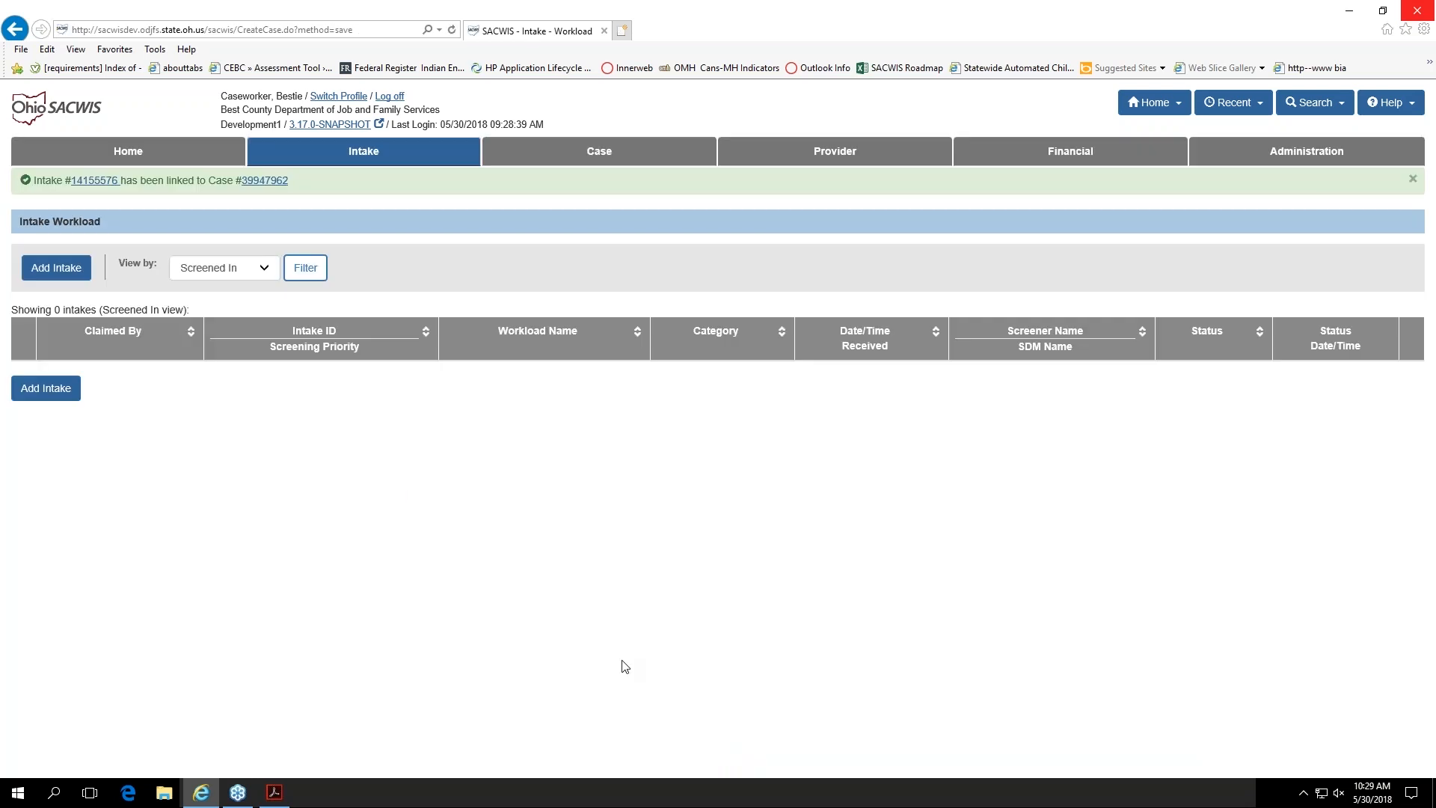
Step: Open the newly linked case and bring up its incoming ICPC record from Florida for editing
{"action": "left_click", "coordinate": [265, 180]}
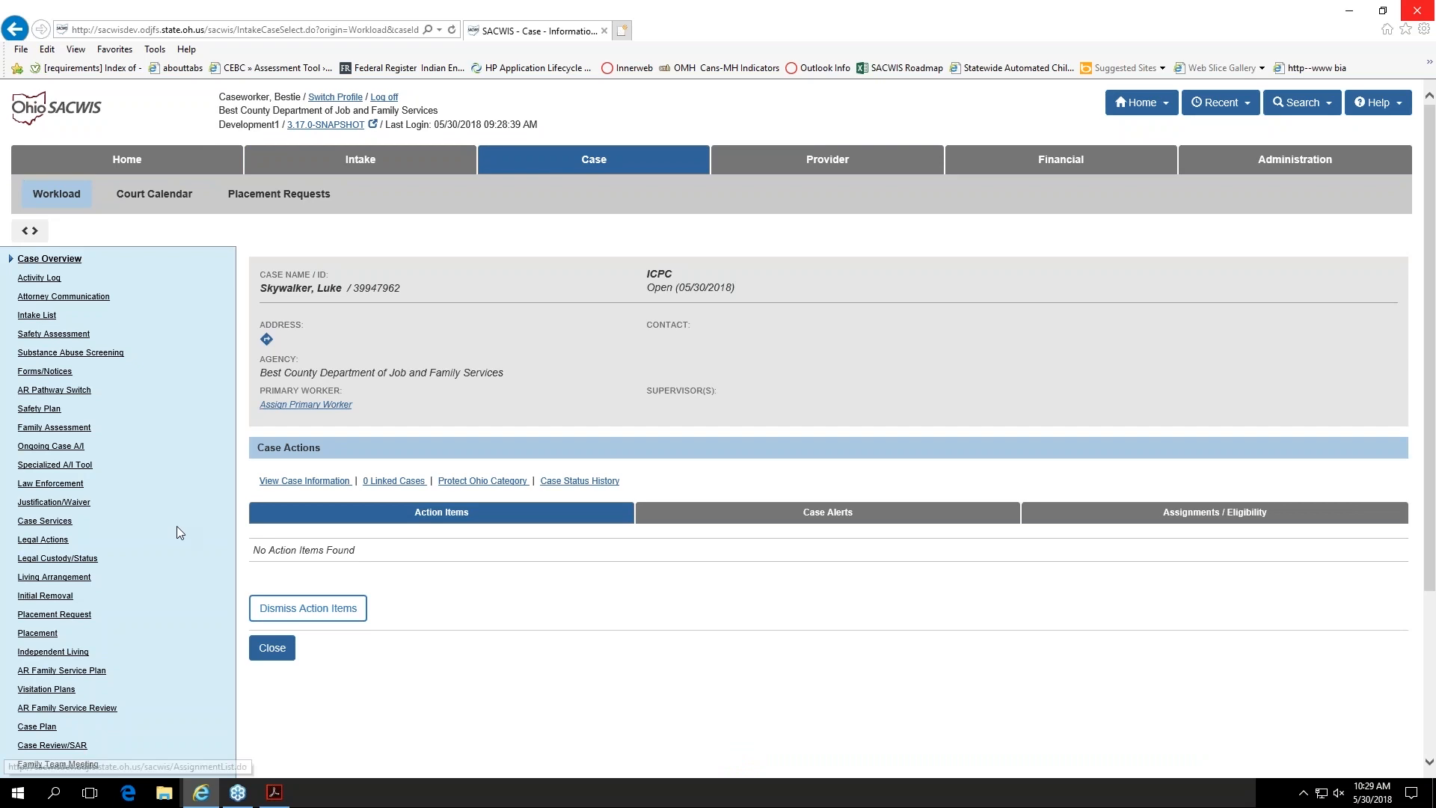
{"action": "scroll", "coordinate": [152, 564], "scroll_direction": "down", "scroll_amount": 3}
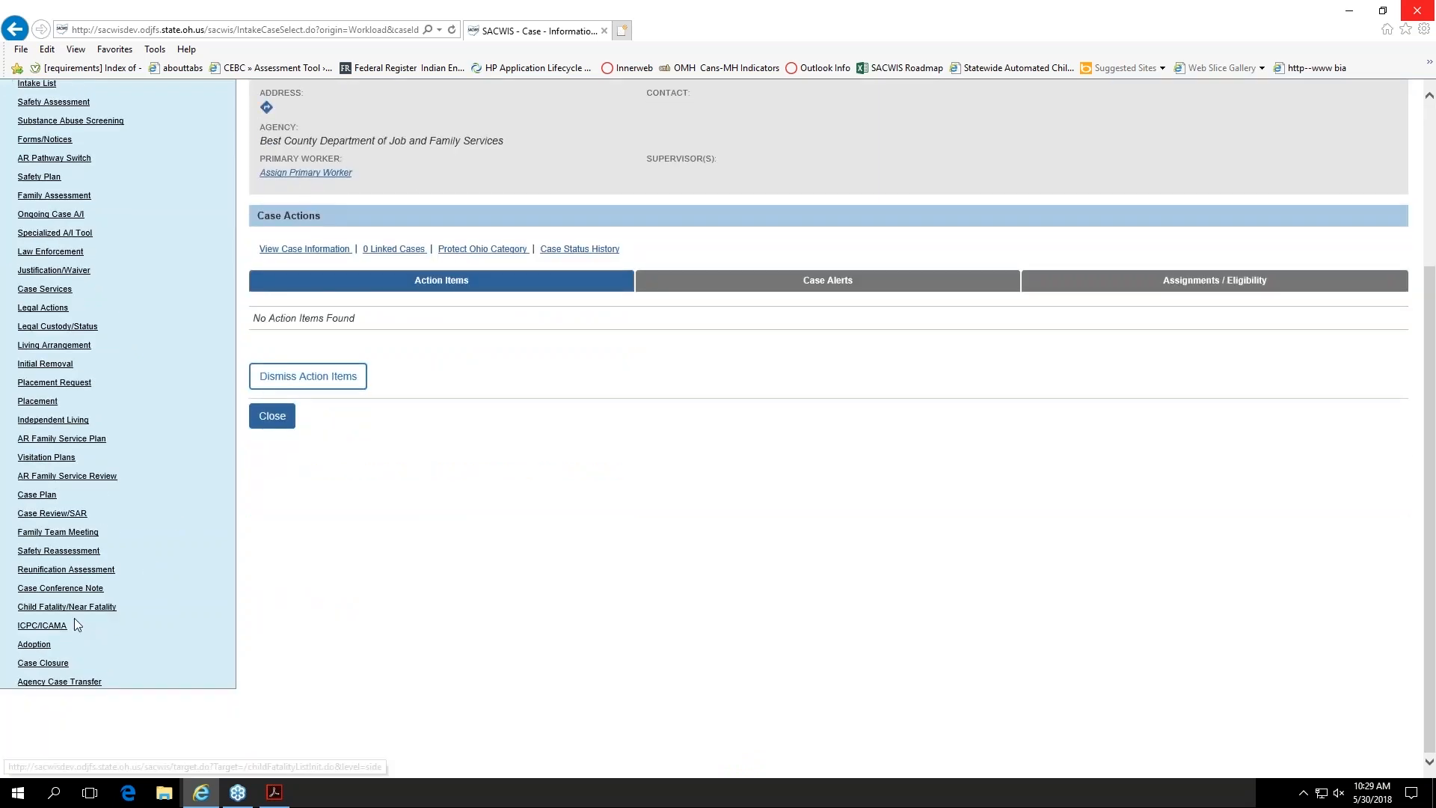
{"action": "left_click", "coordinate": [58, 628]}
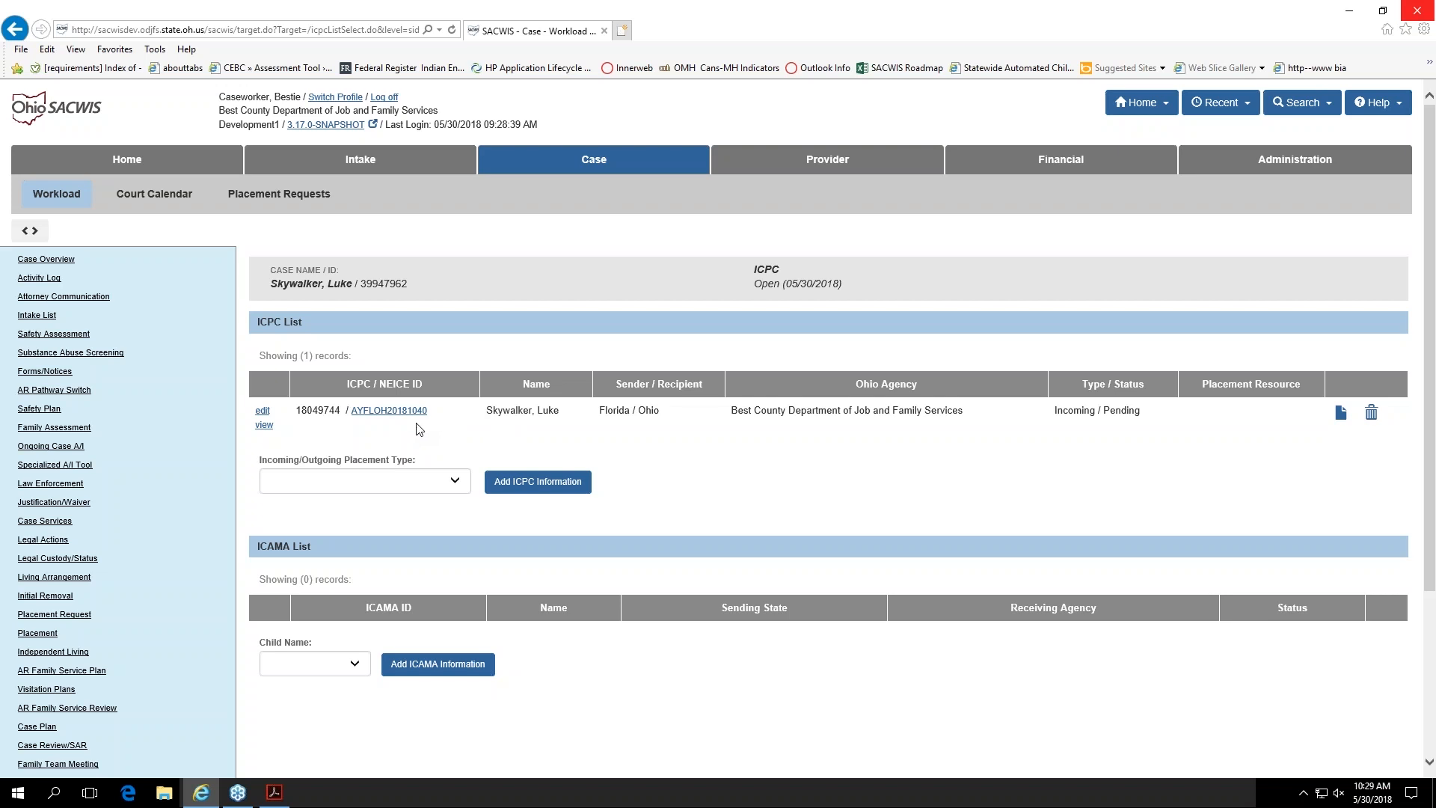
{"action": "left_click", "coordinate": [263, 412]}
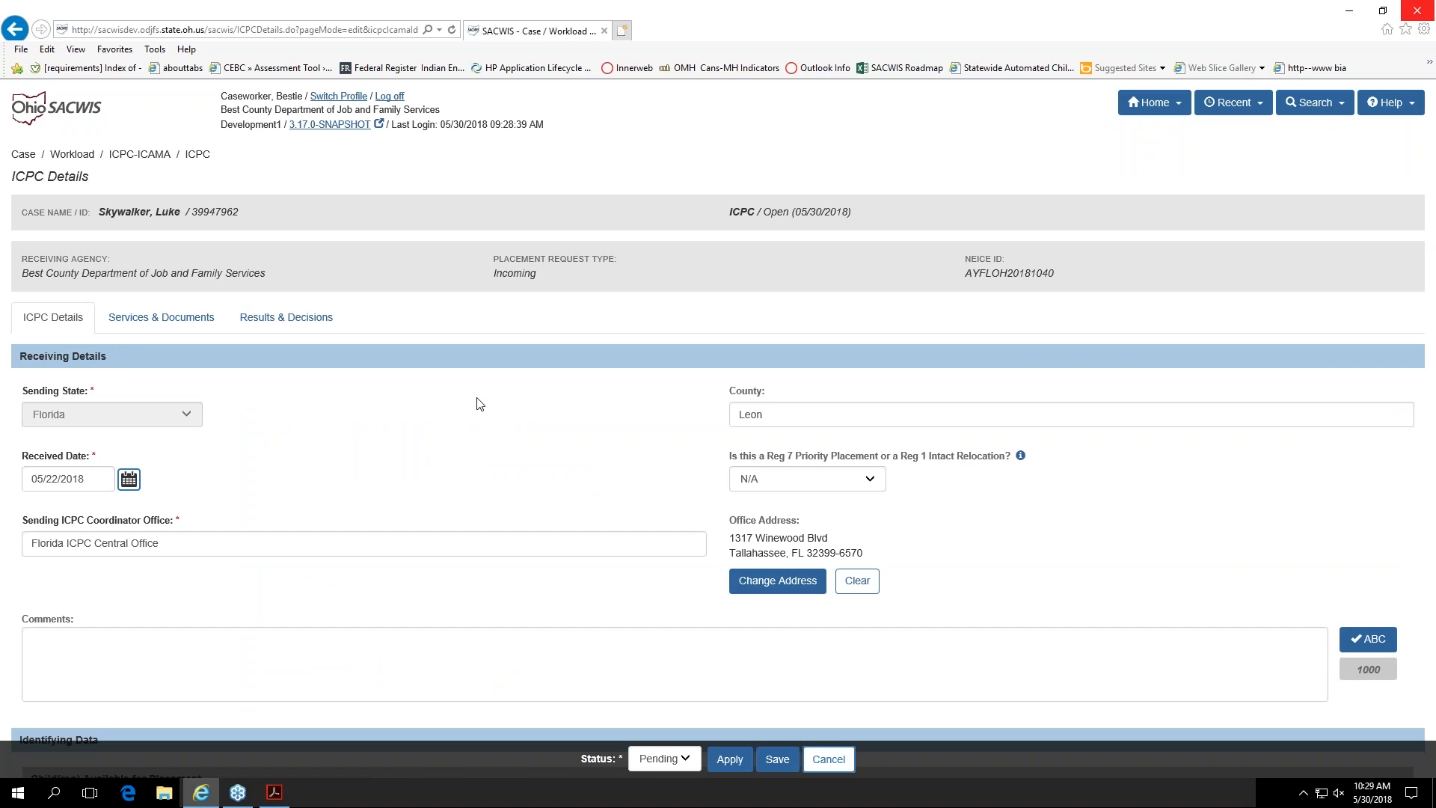
Step: Examine the ICPC record's receiving details, placement request type and NEICE ID
{"action": "scroll", "coordinate": [475, 408], "scroll_direction": "down", "scroll_amount": 2}
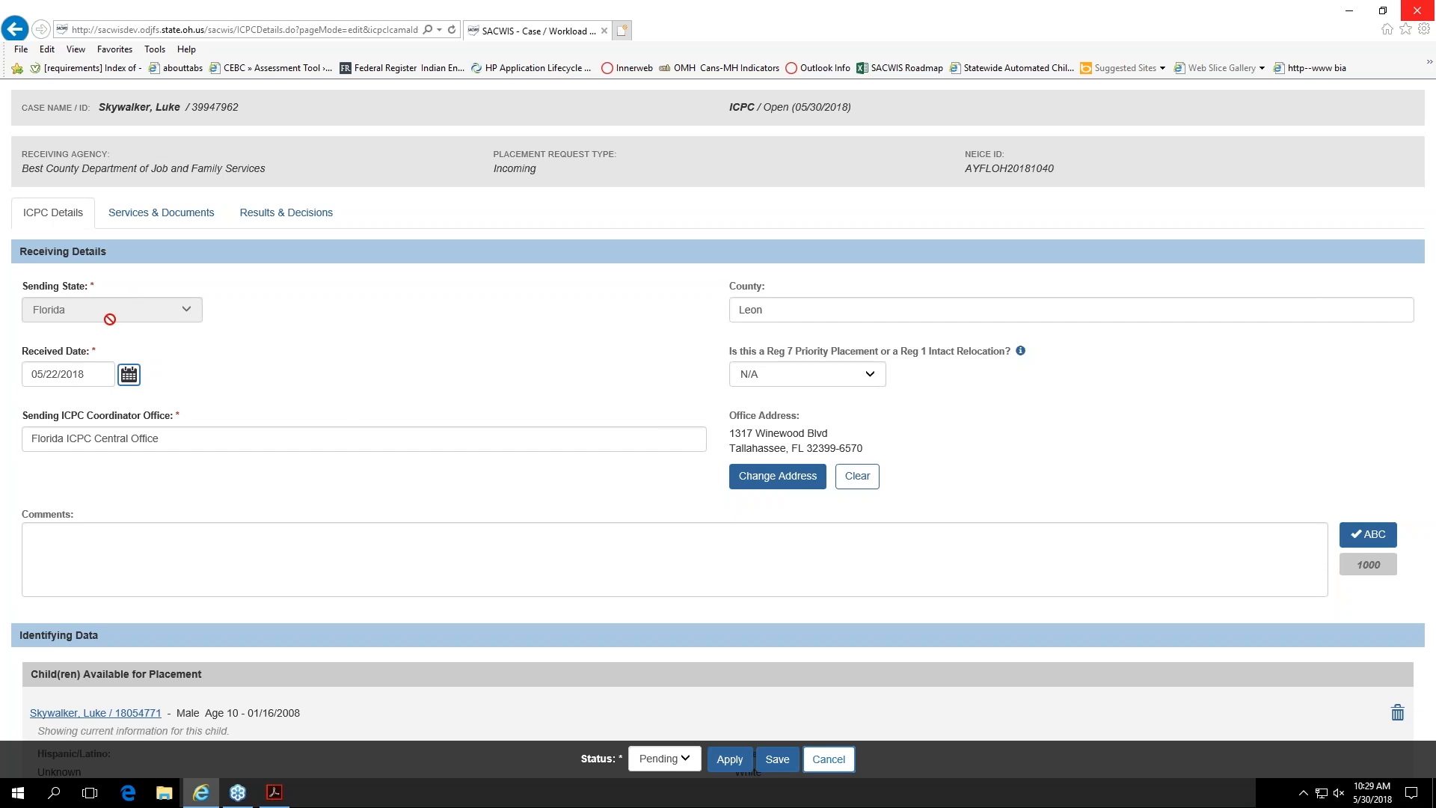
{"action": "scroll", "coordinate": [116, 270], "scroll_direction": "up", "scroll_amount": 2}
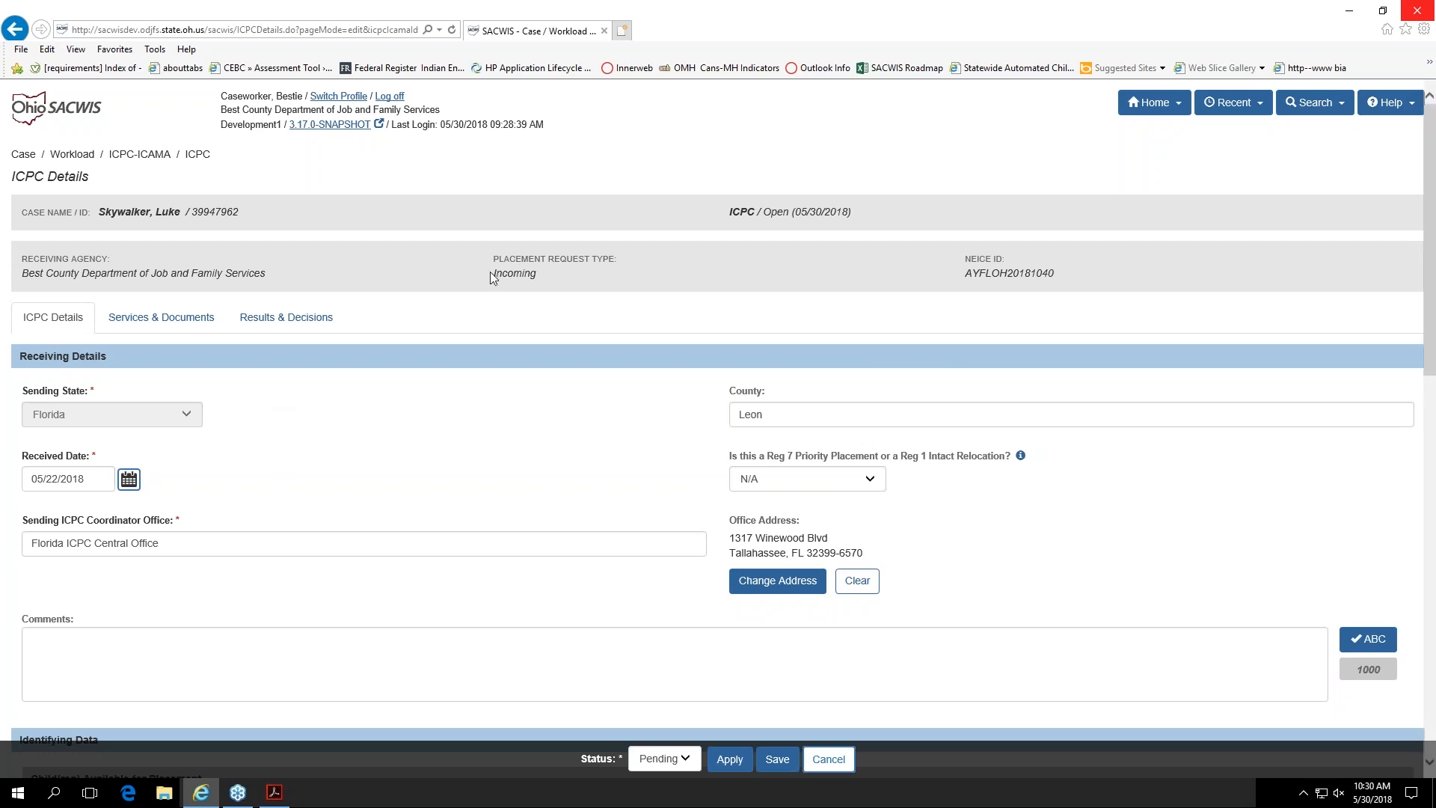
{"action": "left_click_drag", "start_coordinate": [493, 274], "coordinate": [534, 277]}
{"action": "left_click", "coordinate": [362, 462]}
{"action": "left_click_drag", "start_coordinate": [965, 273], "coordinate": [1035, 274]}
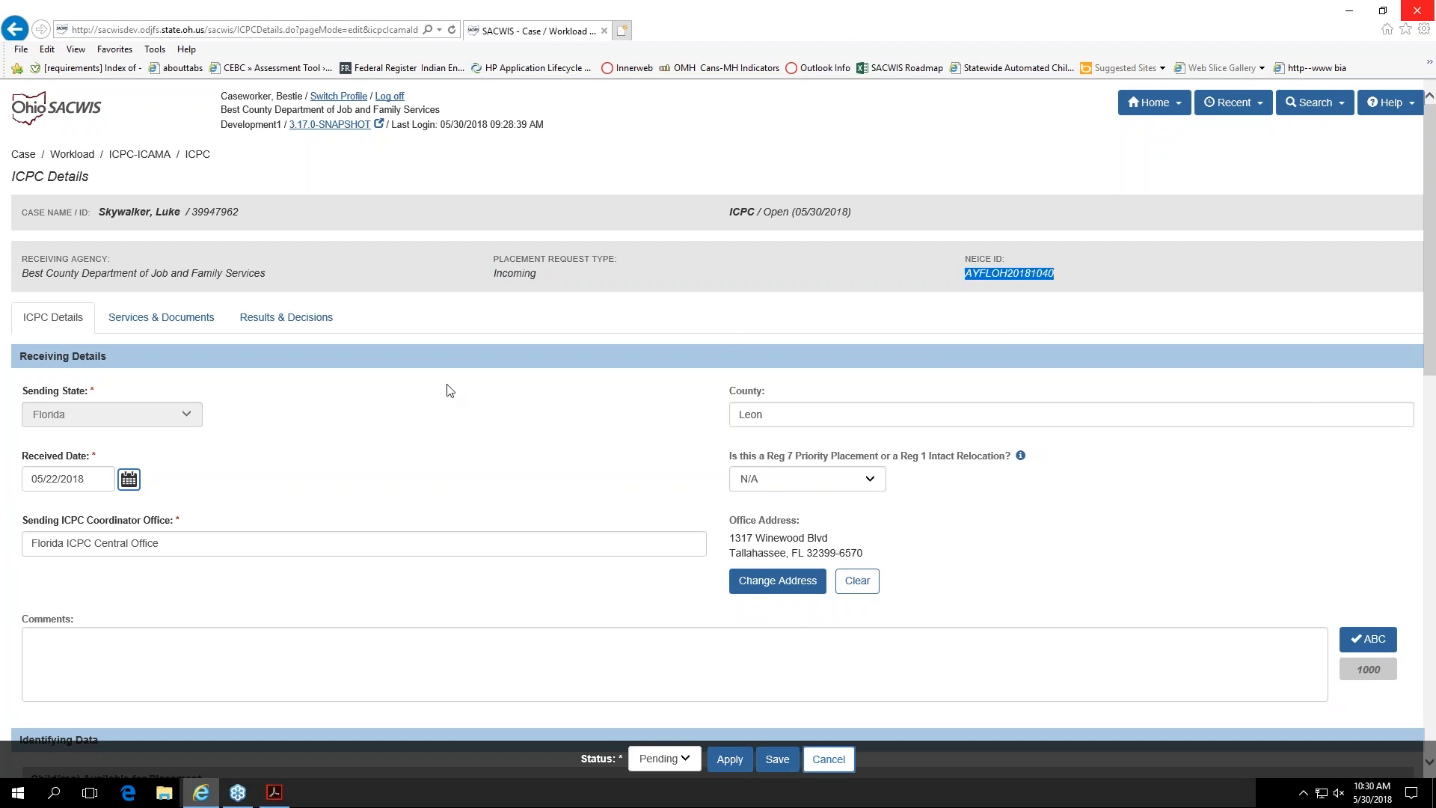
{"action": "left_click", "coordinate": [409, 427]}
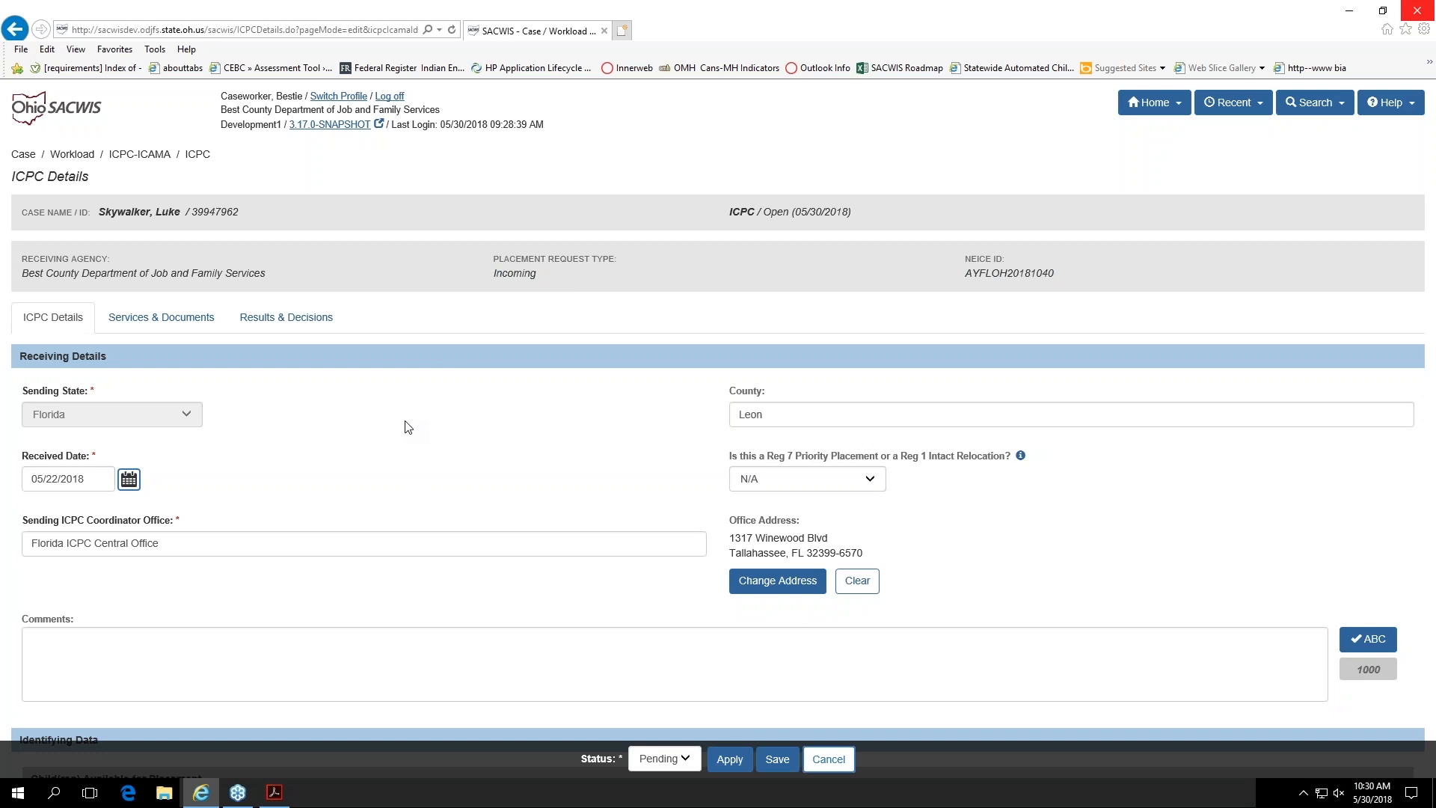
Step: Review the child's identifying data, the planning and financial responsibility, and the requested placement resource with its provider and person search options
{"action": "scroll", "coordinate": [407, 427], "scroll_direction": "down", "scroll_amount": 8}
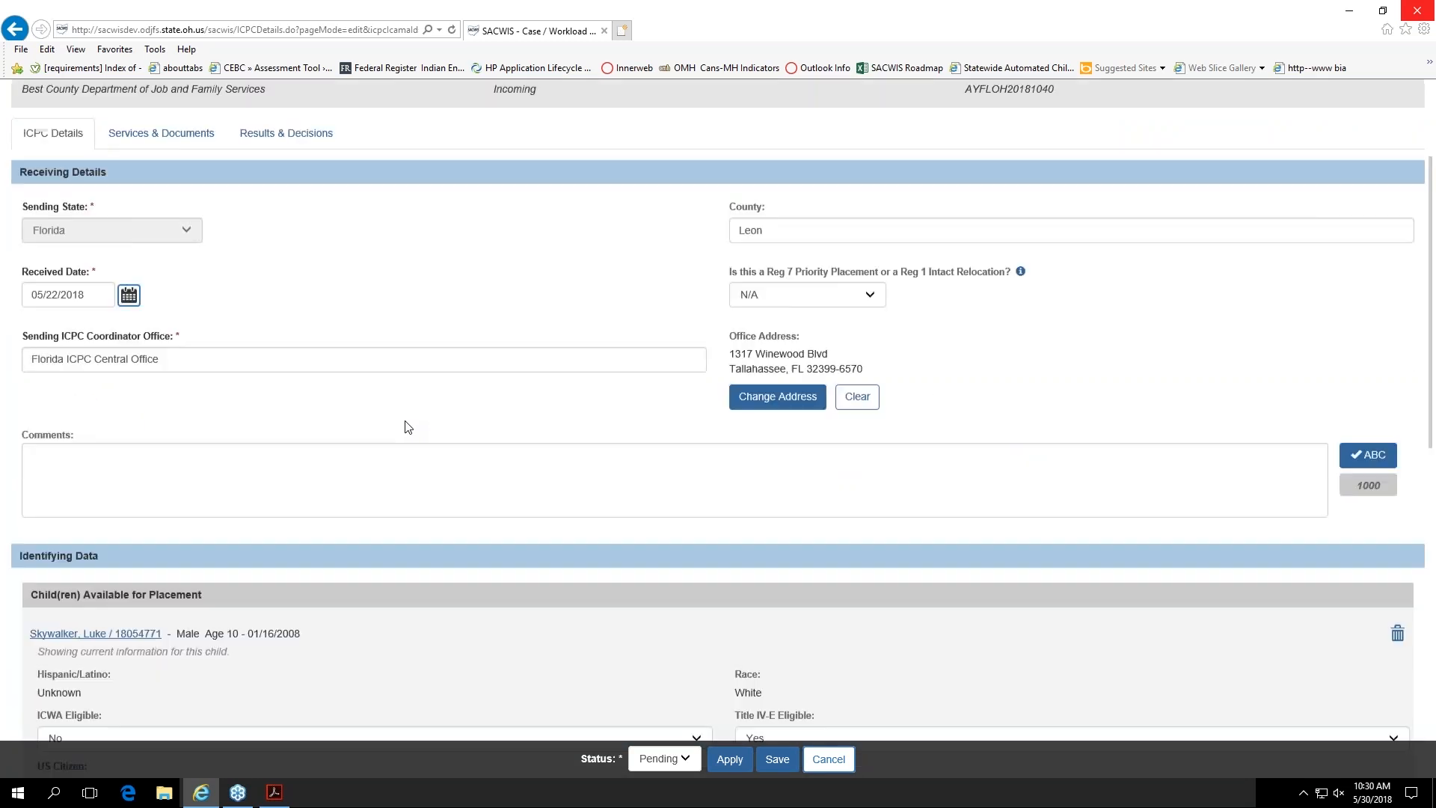
{"action": "scroll", "coordinate": [408, 427], "scroll_direction": "down", "scroll_amount": 2}
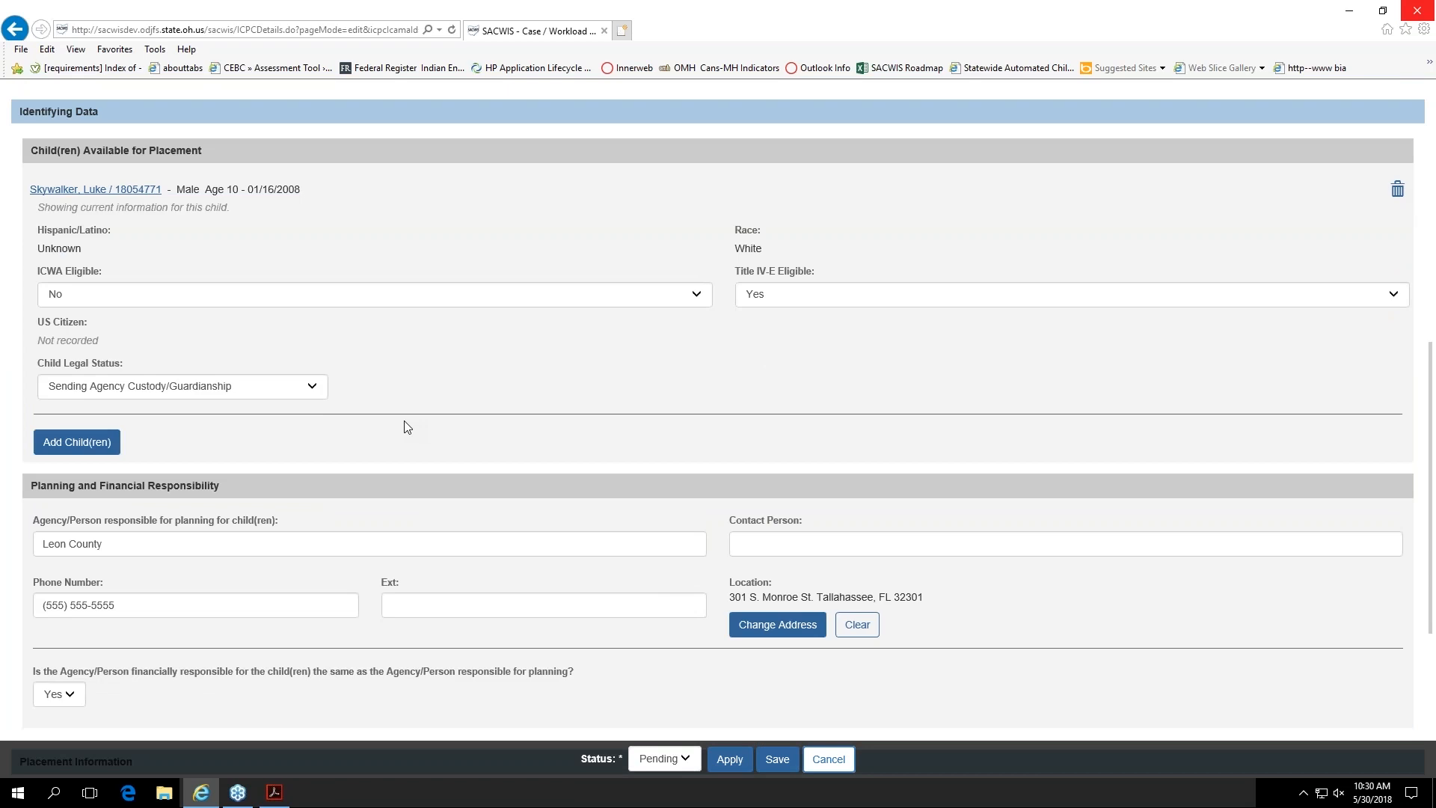
{"action": "scroll", "coordinate": [408, 427], "scroll_direction": "down", "scroll_amount": 3}
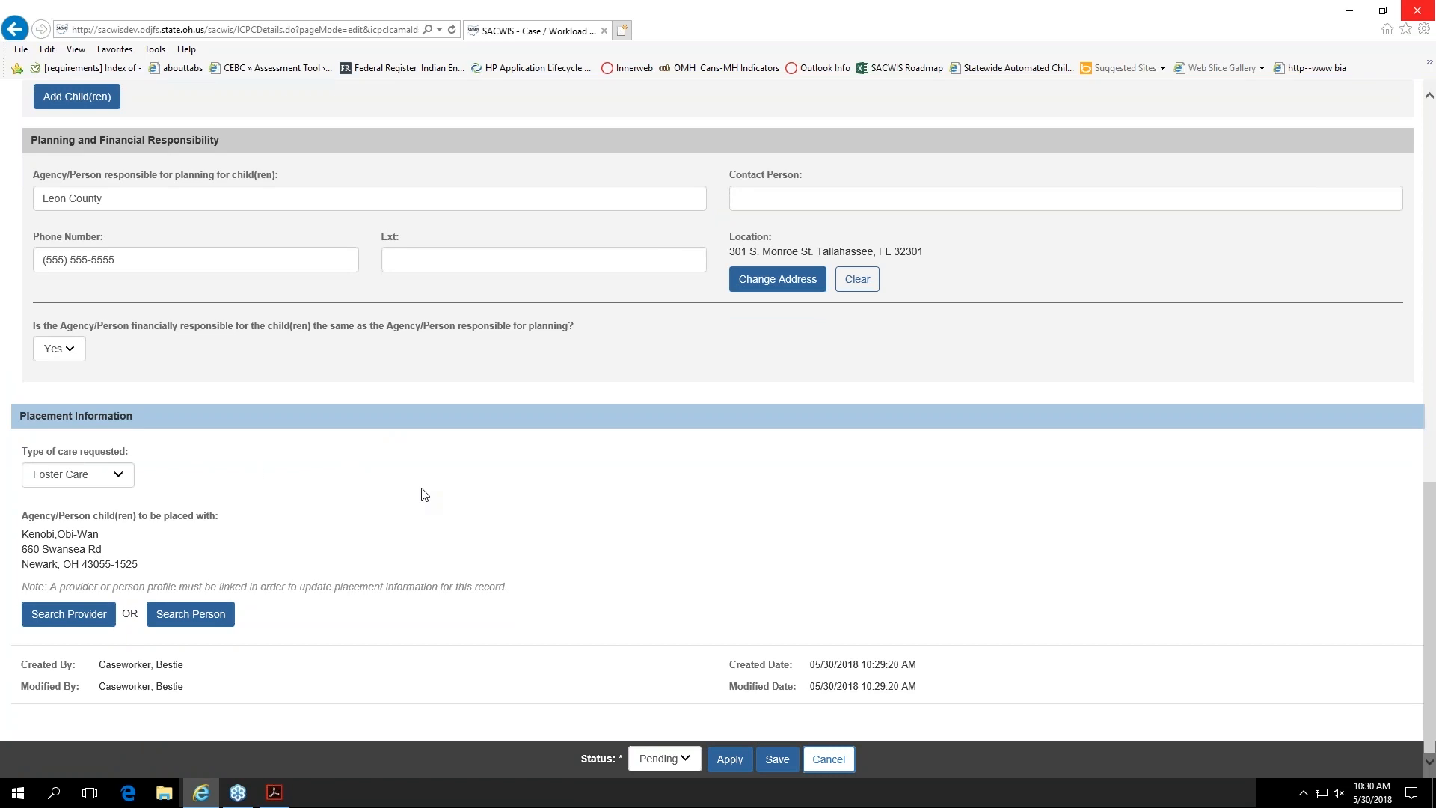
{"action": "scroll", "coordinate": [422, 528], "scroll_direction": "up", "scroll_amount": 1}
{"action": "scroll", "coordinate": [423, 530], "scroll_direction": "up", "scroll_amount": 9}
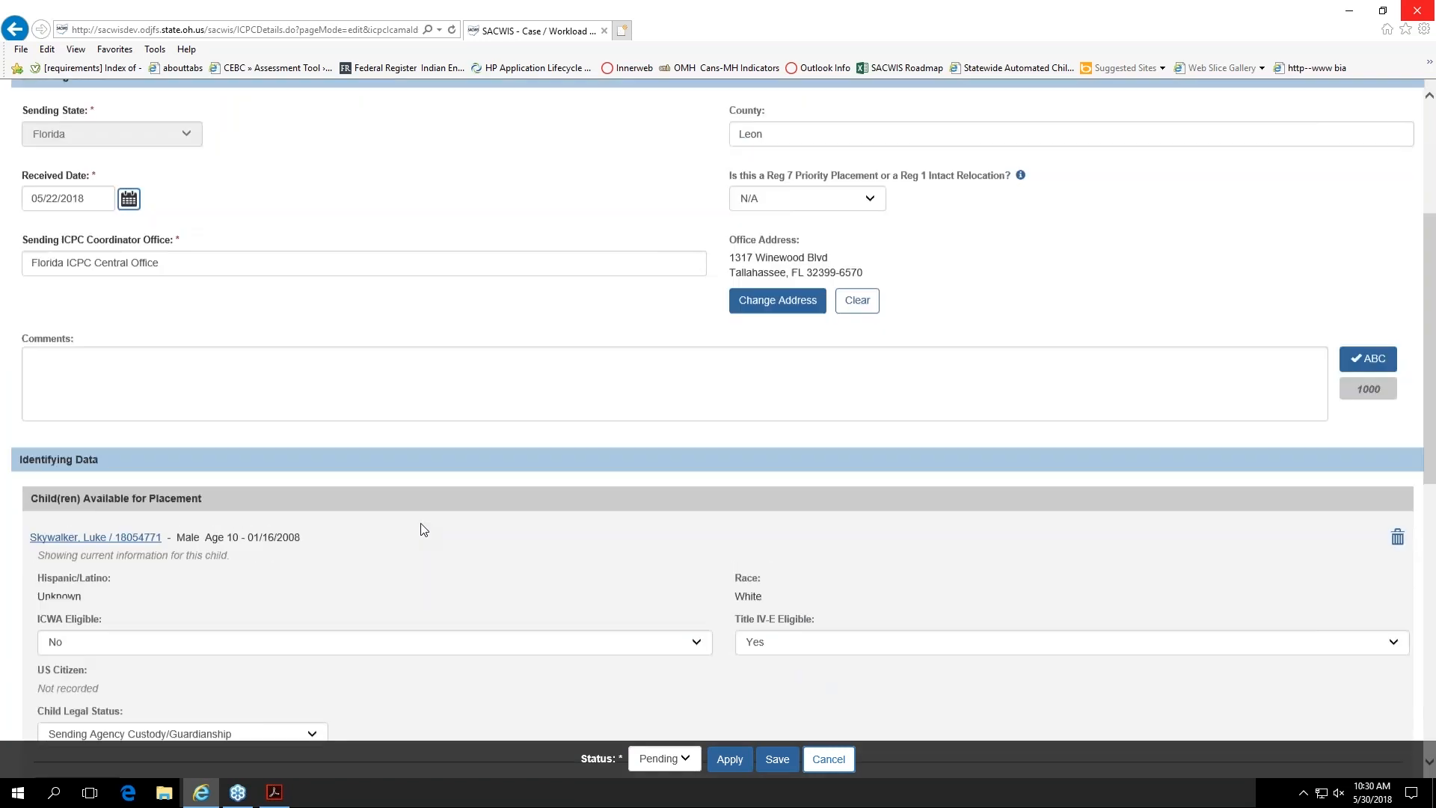
{"action": "scroll", "coordinate": [423, 529], "scroll_direction": "down", "scroll_amount": 7}
{"action": "scroll", "coordinate": [422, 529], "scroll_direction": "down", "scroll_amount": 3}
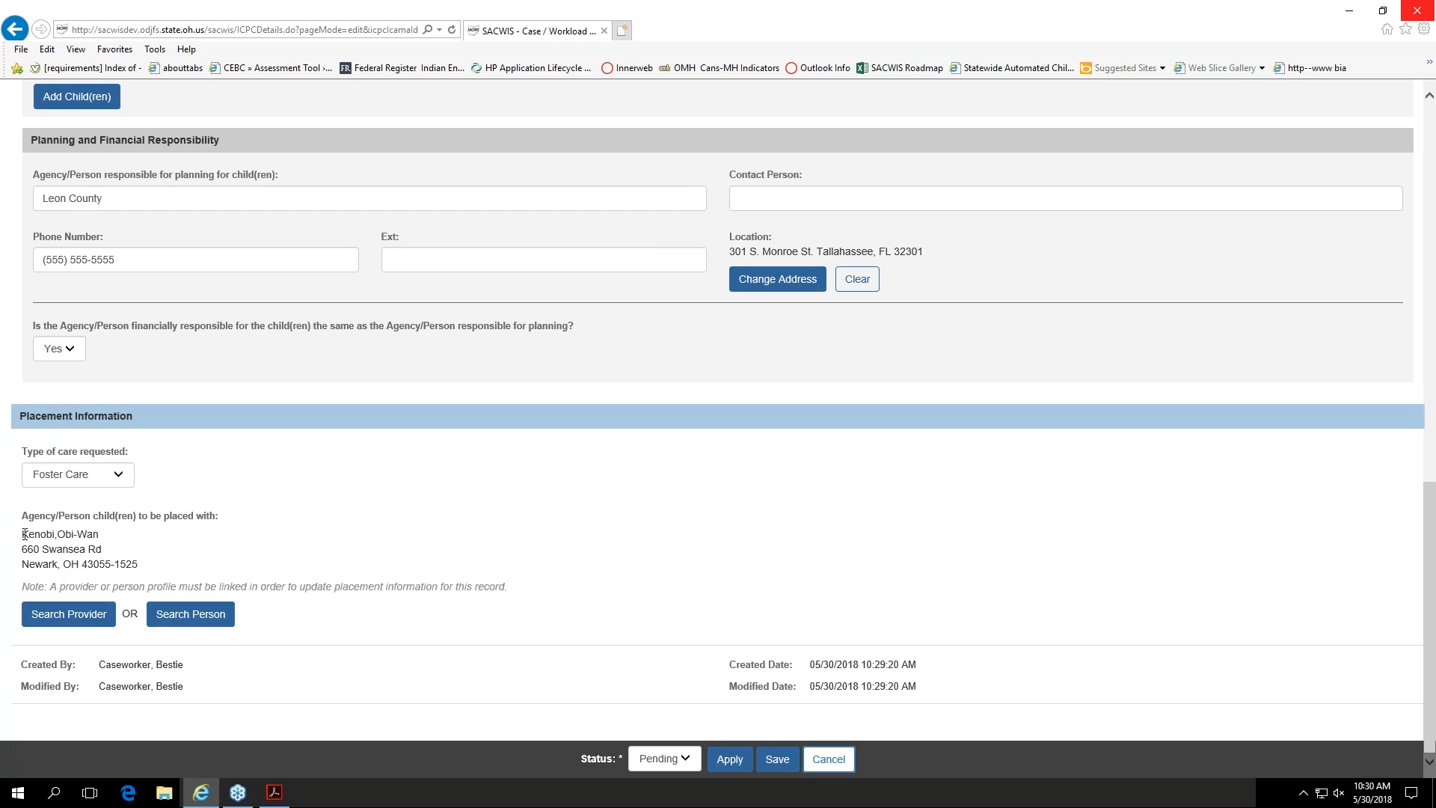
{"action": "left_click_drag", "start_coordinate": [25, 534], "coordinate": [183, 568]}
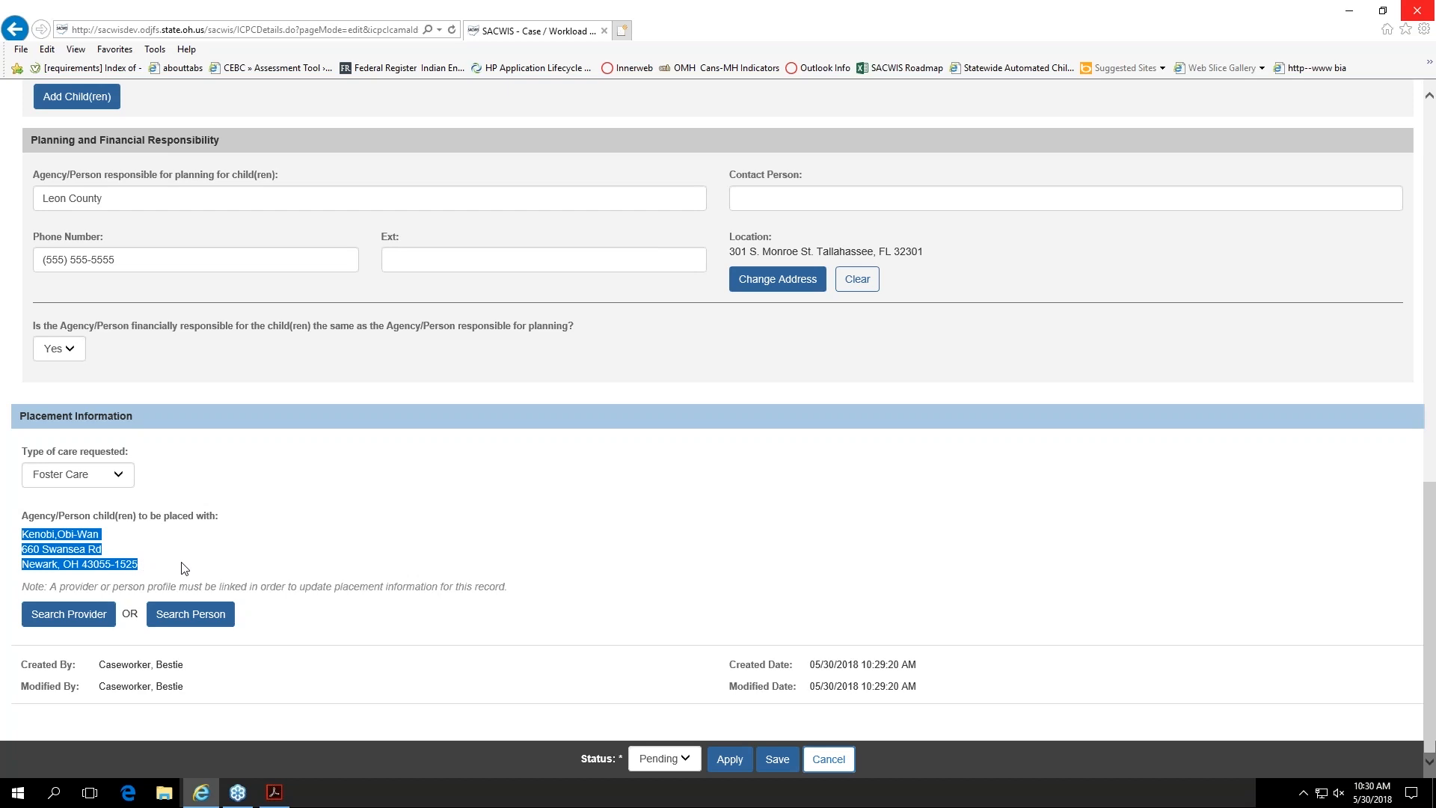
{"action": "left_click", "coordinate": [183, 568]}
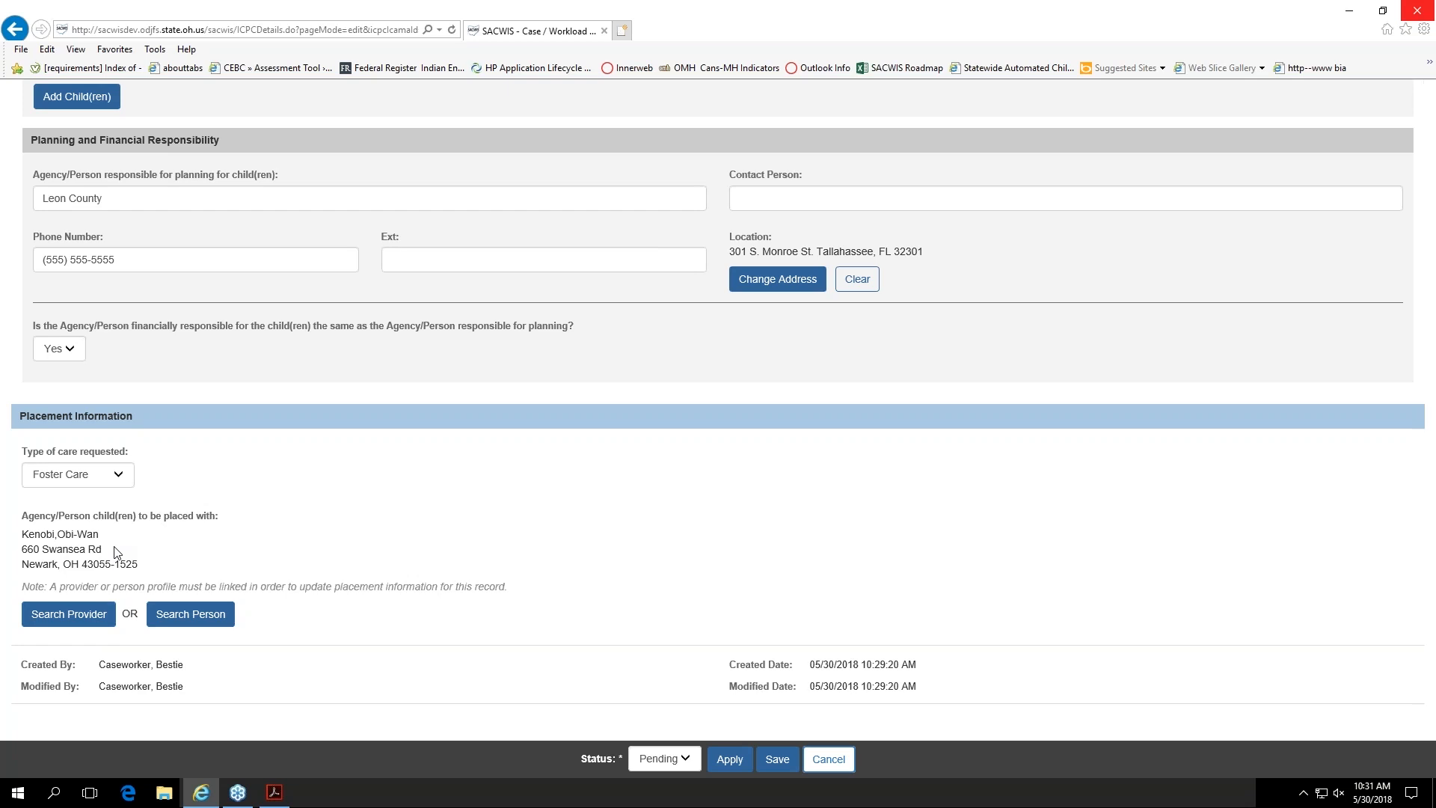
{"action": "left_click", "coordinate": [199, 622]}
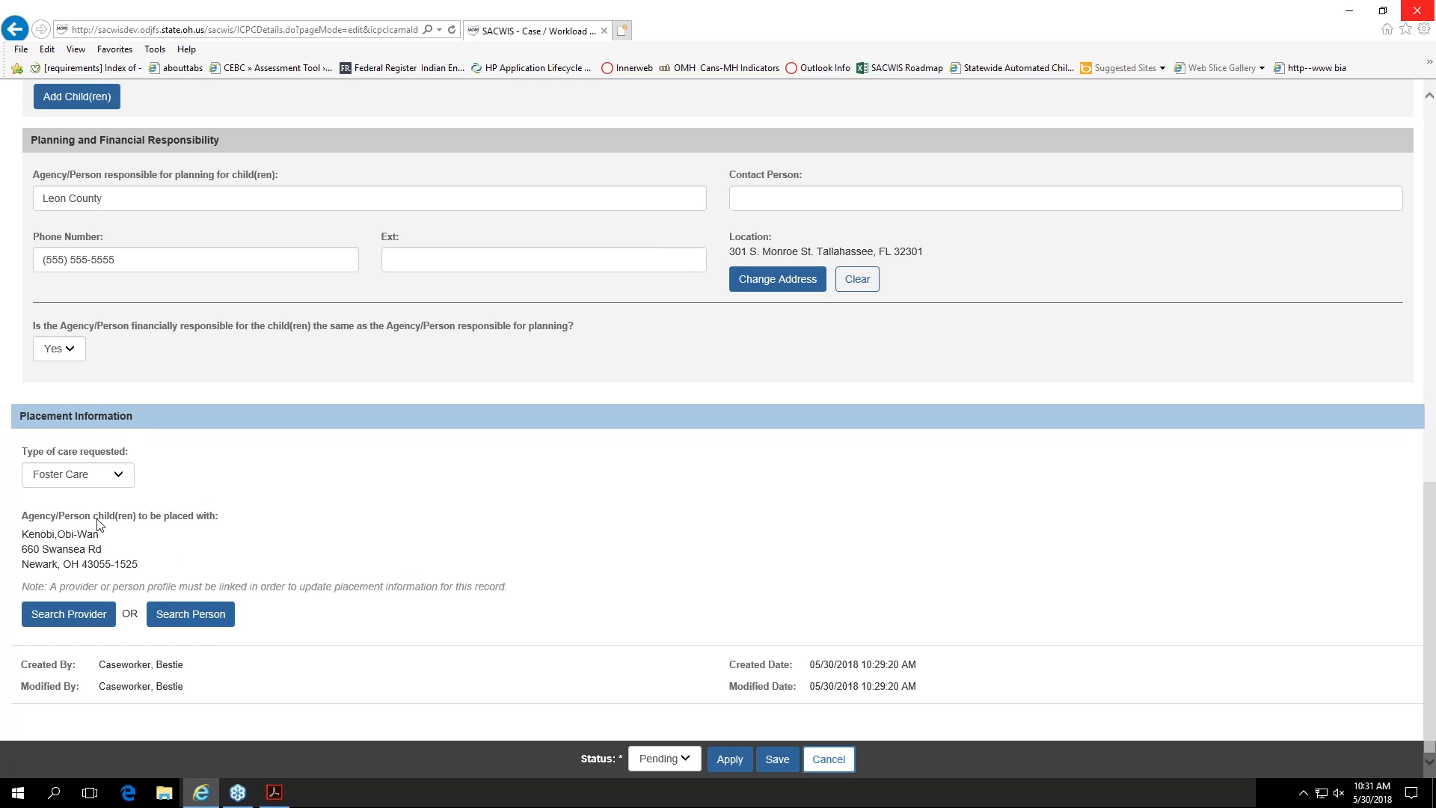
{"action": "left_click", "coordinate": [69, 621]}
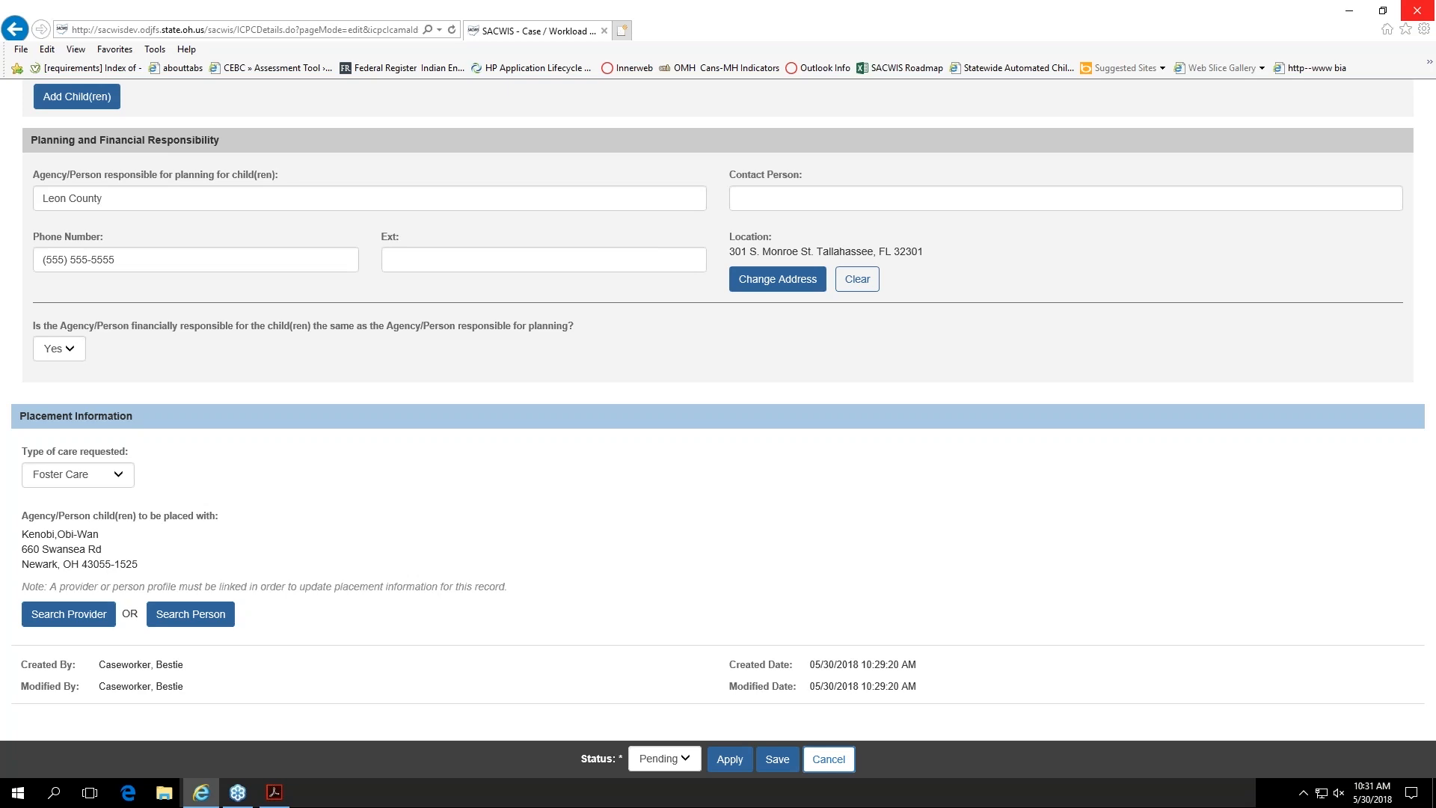
{"action": "scroll", "coordinate": [135, 545], "scroll_direction": "up", "scroll_amount": 10}
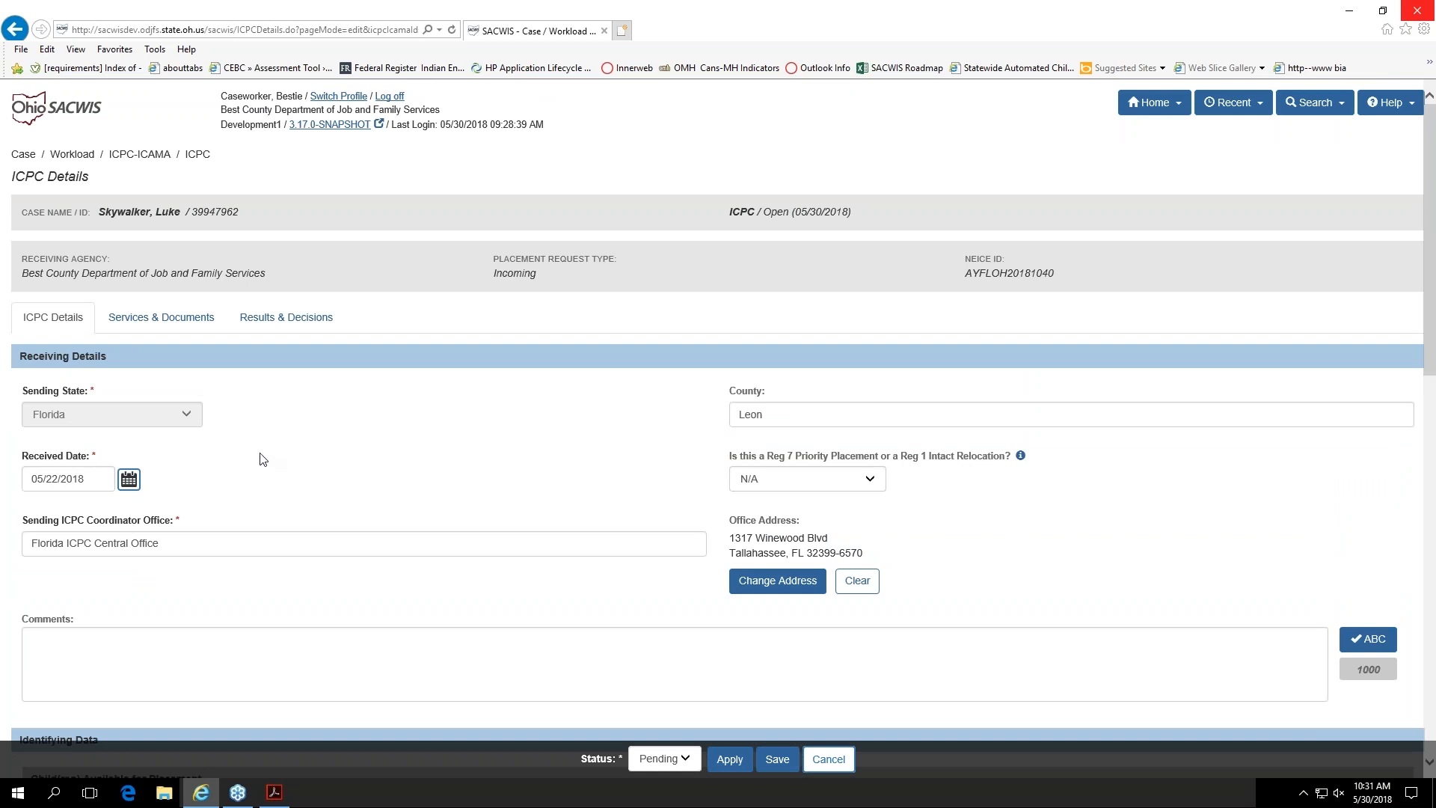
{"action": "left_click", "coordinate": [161, 317]}
{"action": "left_click", "coordinate": [679, 759]}
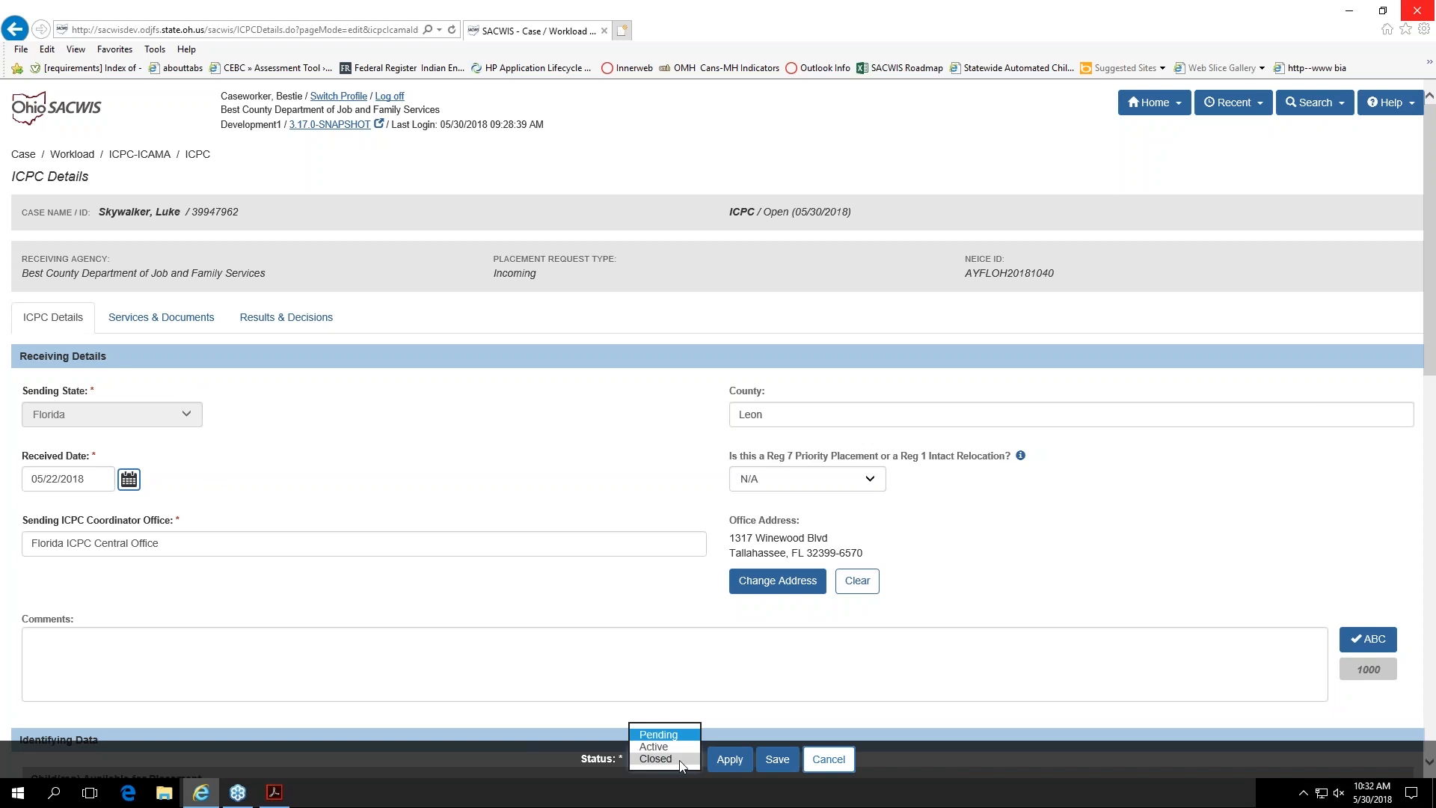
{"action": "left_click", "coordinate": [679, 759]}
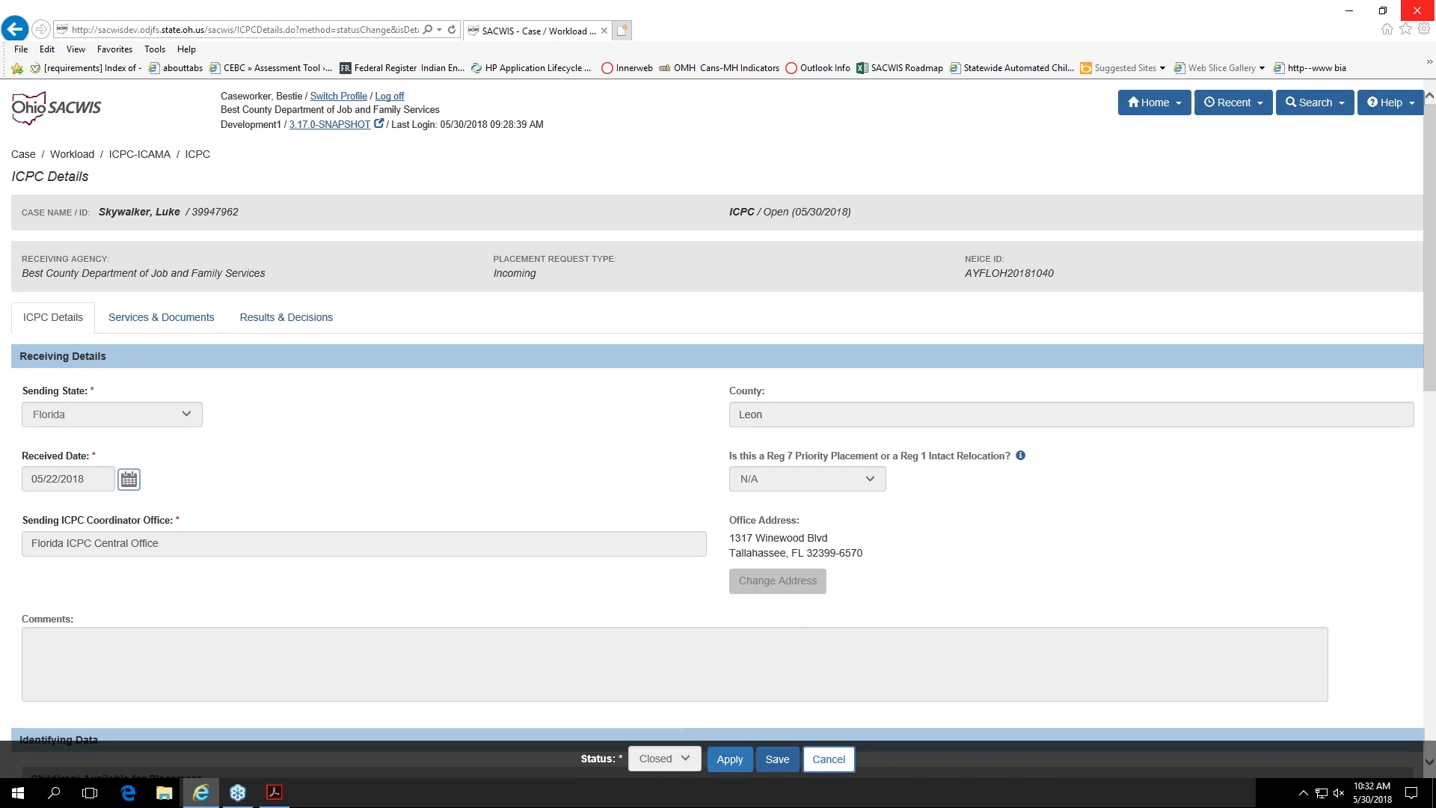
{"action": "left_click", "coordinate": [828, 758]}
{"action": "left_click", "coordinate": [701, 451]}
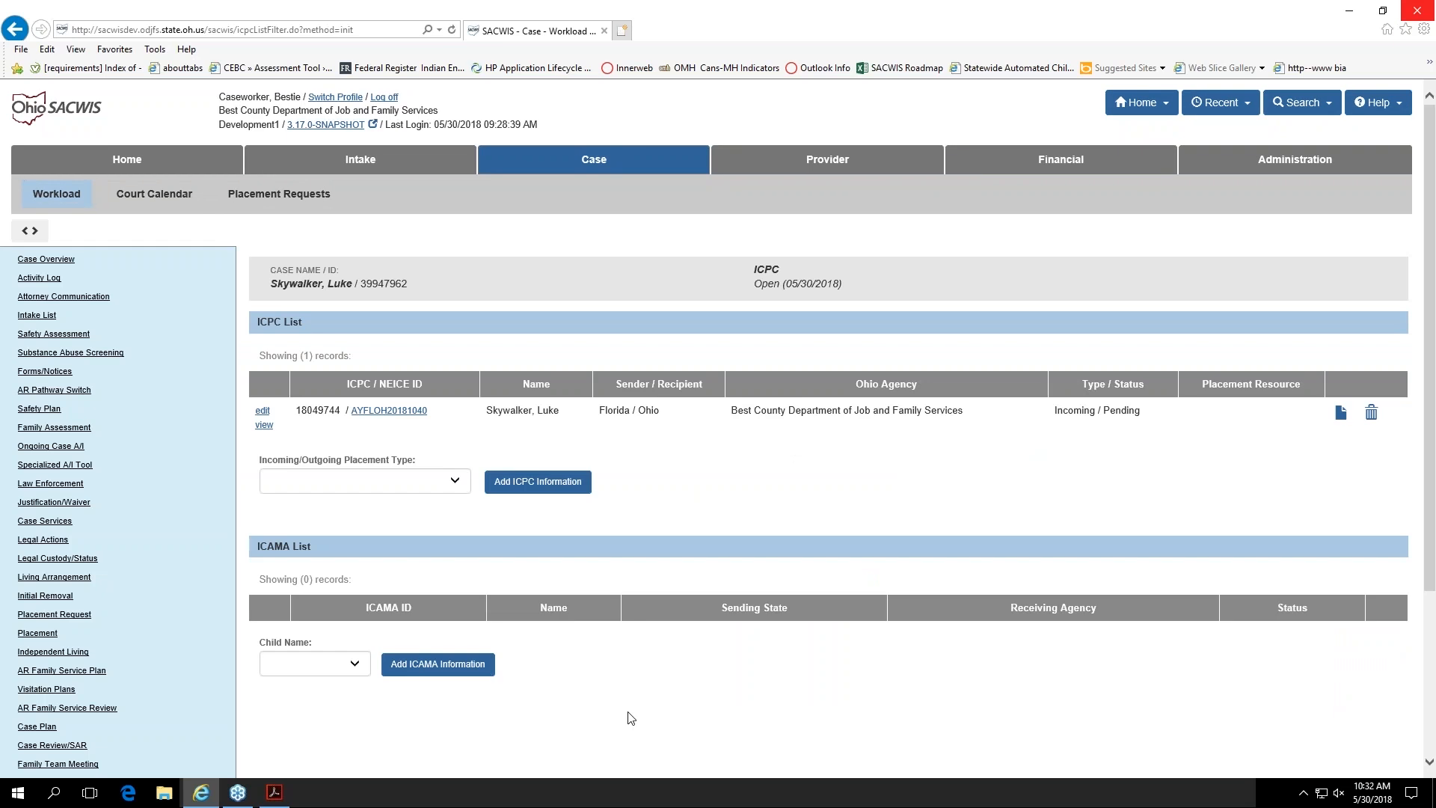
{"action": "left_click", "coordinate": [263, 414]}
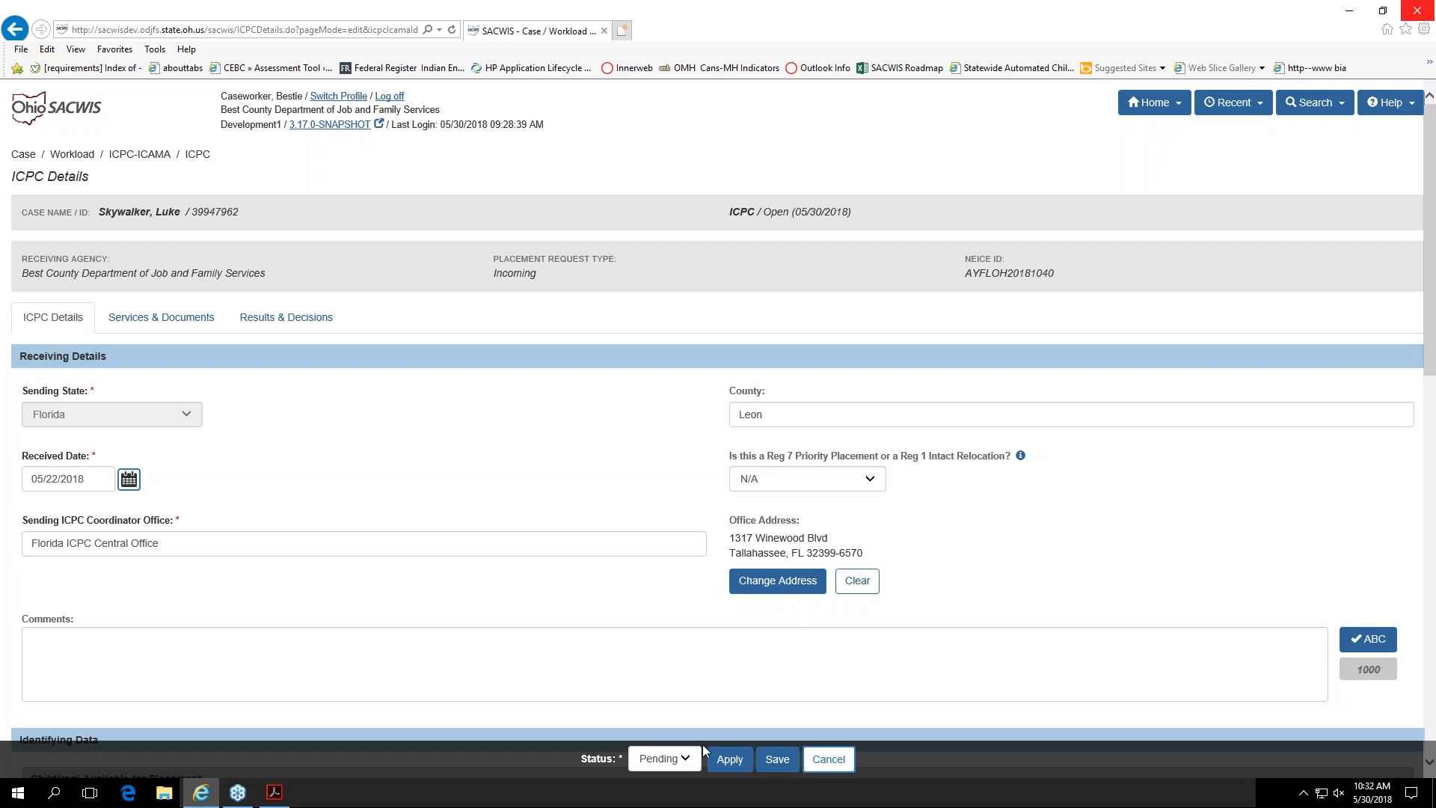
Step: Review the services details and attached documents of the incoming ICPC record
{"action": "scroll", "coordinate": [678, 657], "scroll_direction": "down", "scroll_amount": 5}
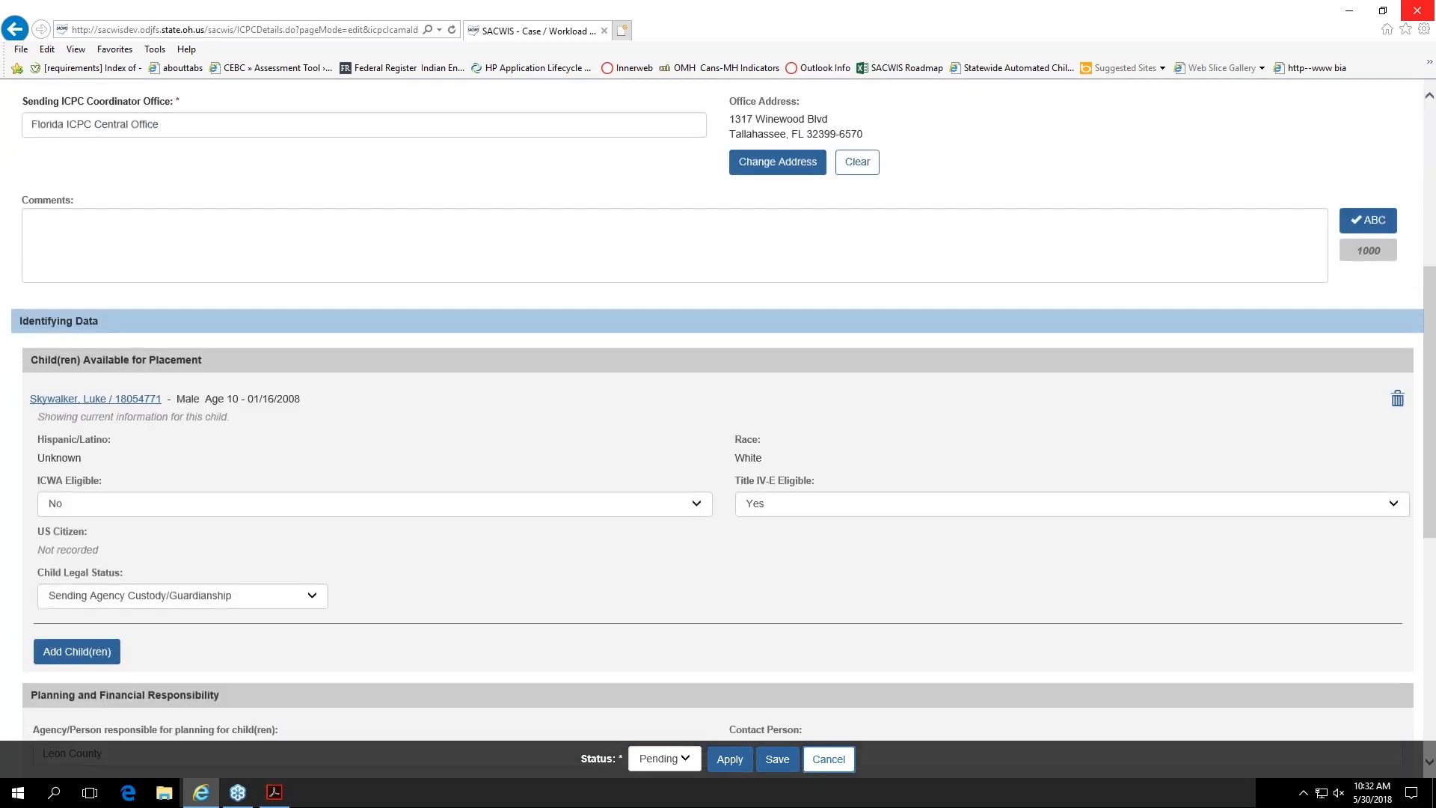
{"action": "scroll", "coordinate": [637, 680], "scroll_direction": "up", "scroll_amount": 5}
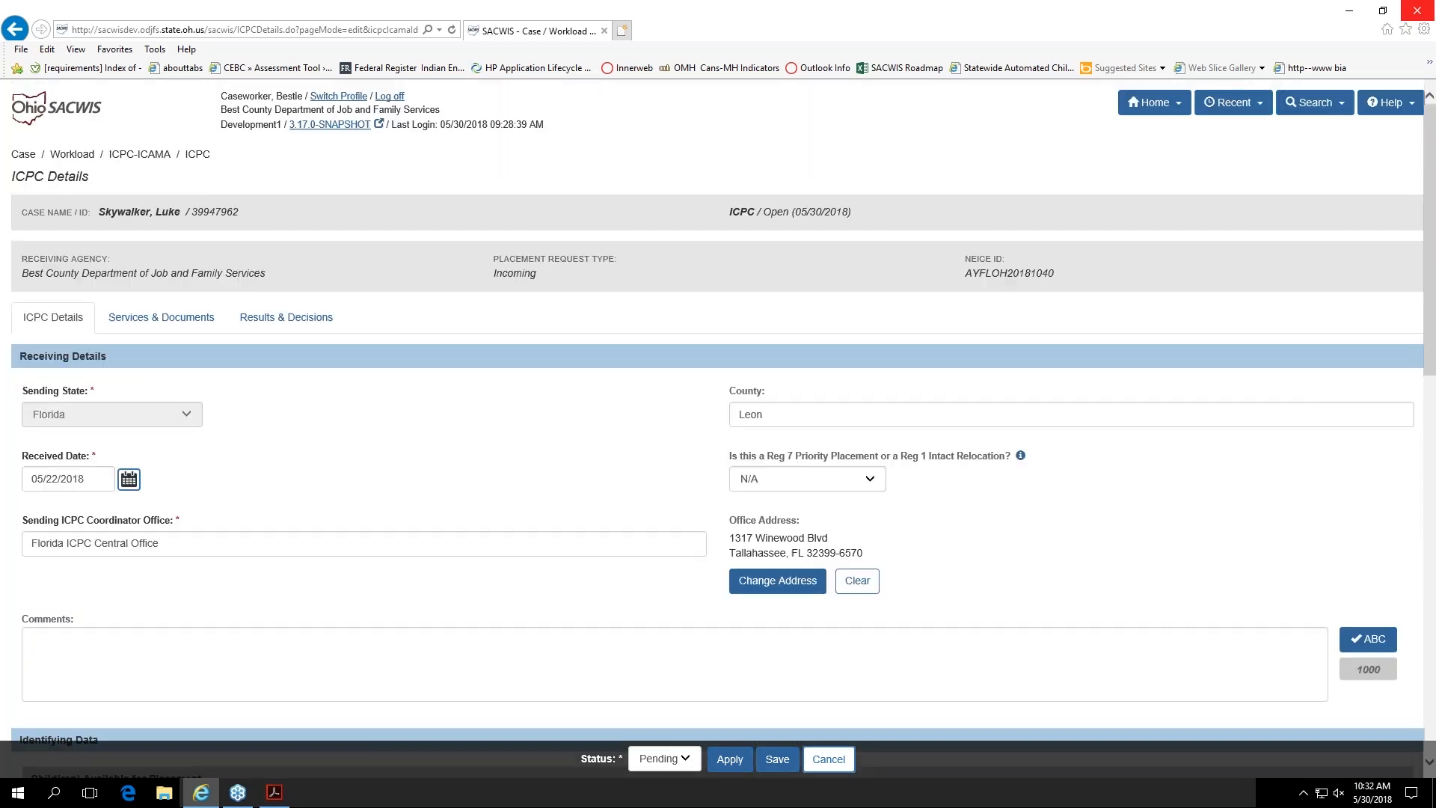
{"action": "left_click", "coordinate": [182, 321]}
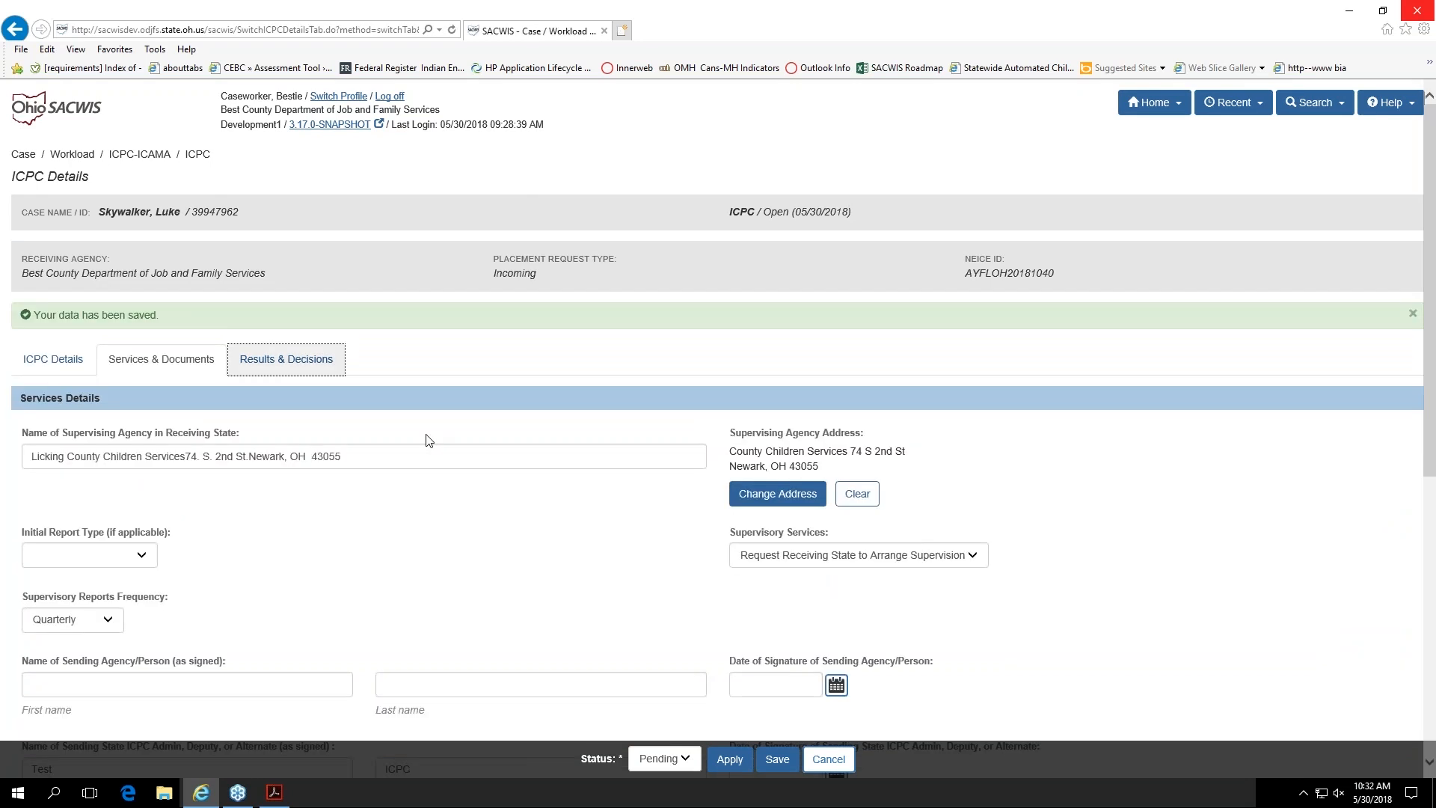
{"action": "scroll", "coordinate": [493, 525], "scroll_direction": "down", "scroll_amount": 2}
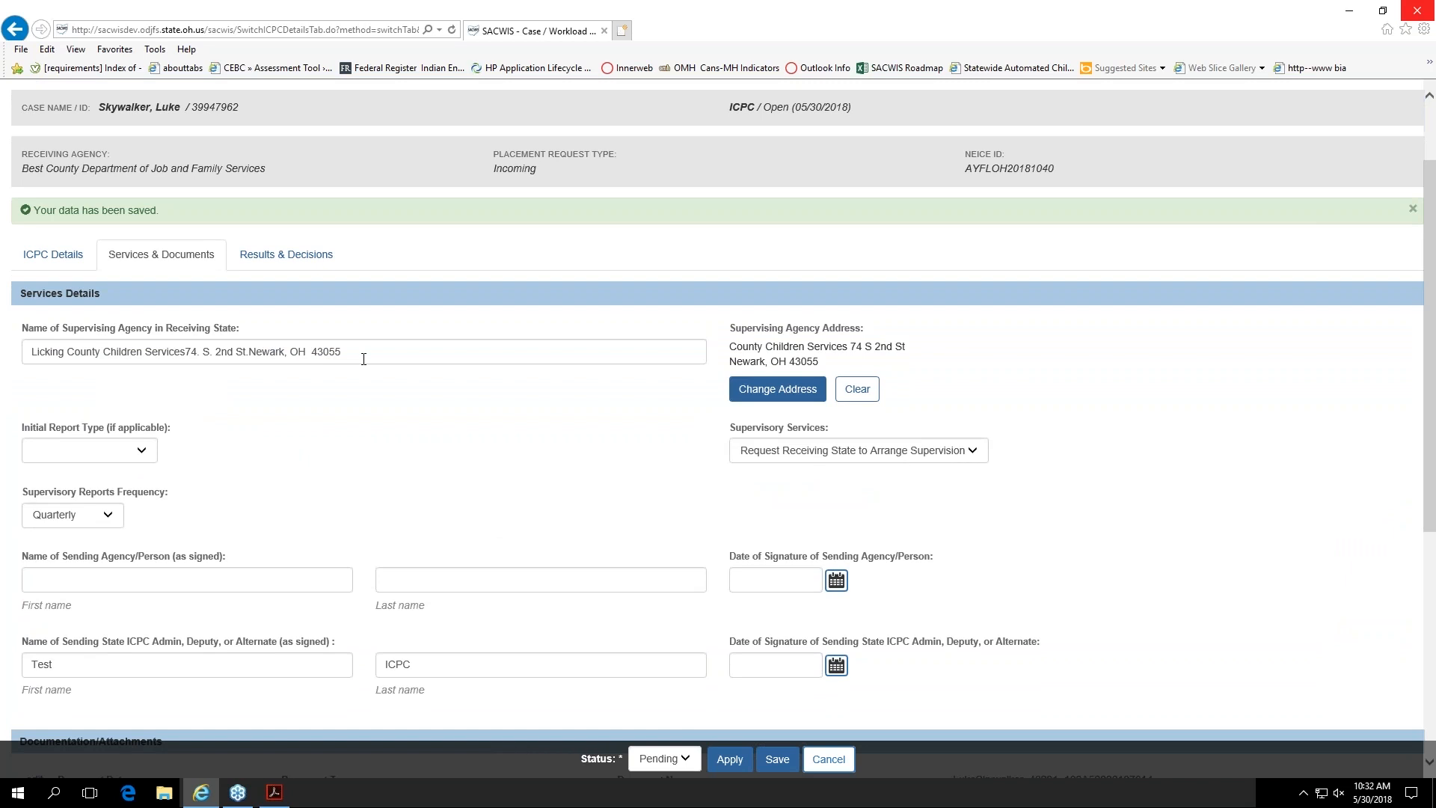
{"action": "scroll", "coordinate": [387, 356], "scroll_direction": "down", "scroll_amount": 4}
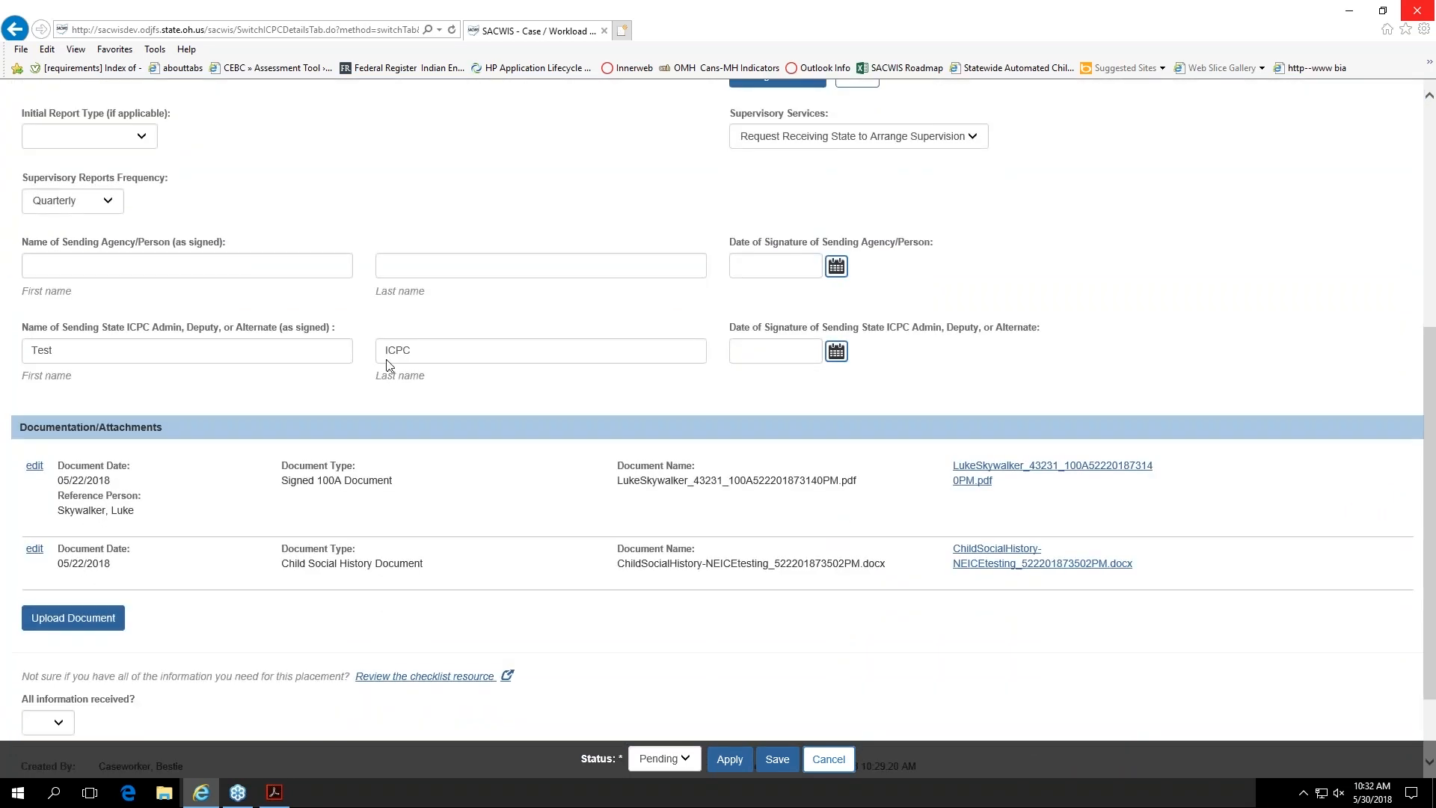
{"action": "scroll", "coordinate": [389, 364], "scroll_direction": "down", "scroll_amount": 2}
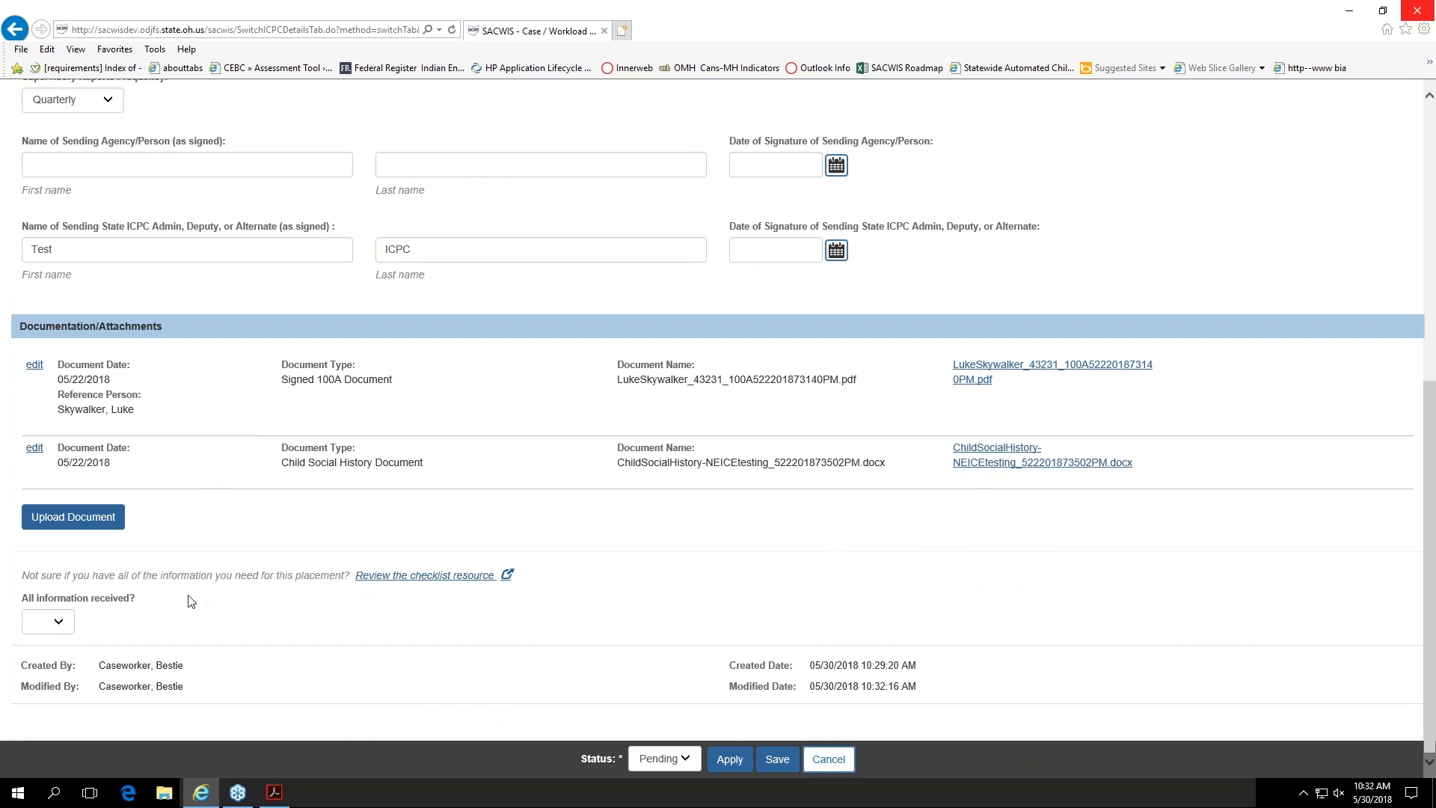
Step: Set All information received to No and examine the fields for describing and dating missing information
{"action": "left_click", "coordinate": [72, 624]}
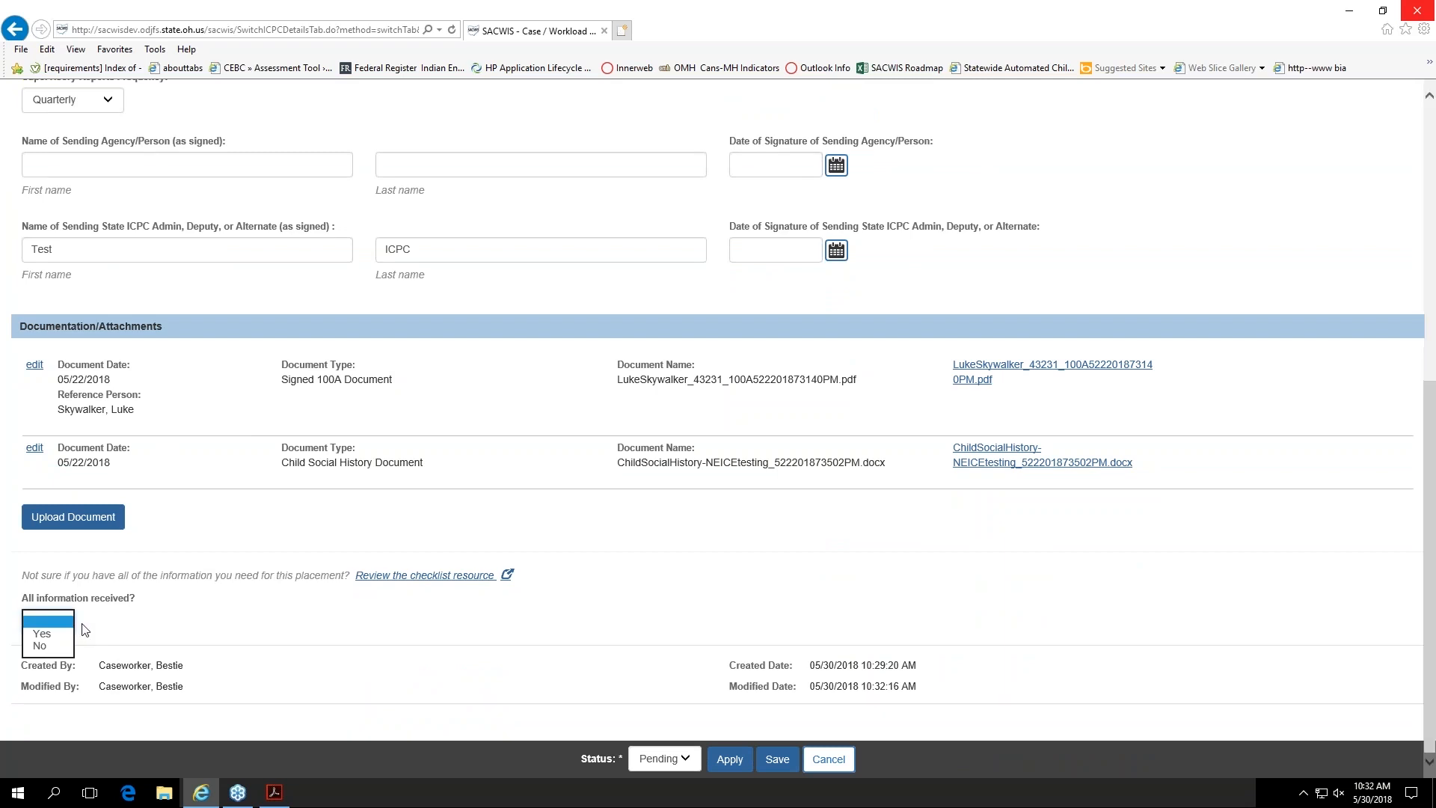
{"action": "left_click", "coordinate": [184, 615]}
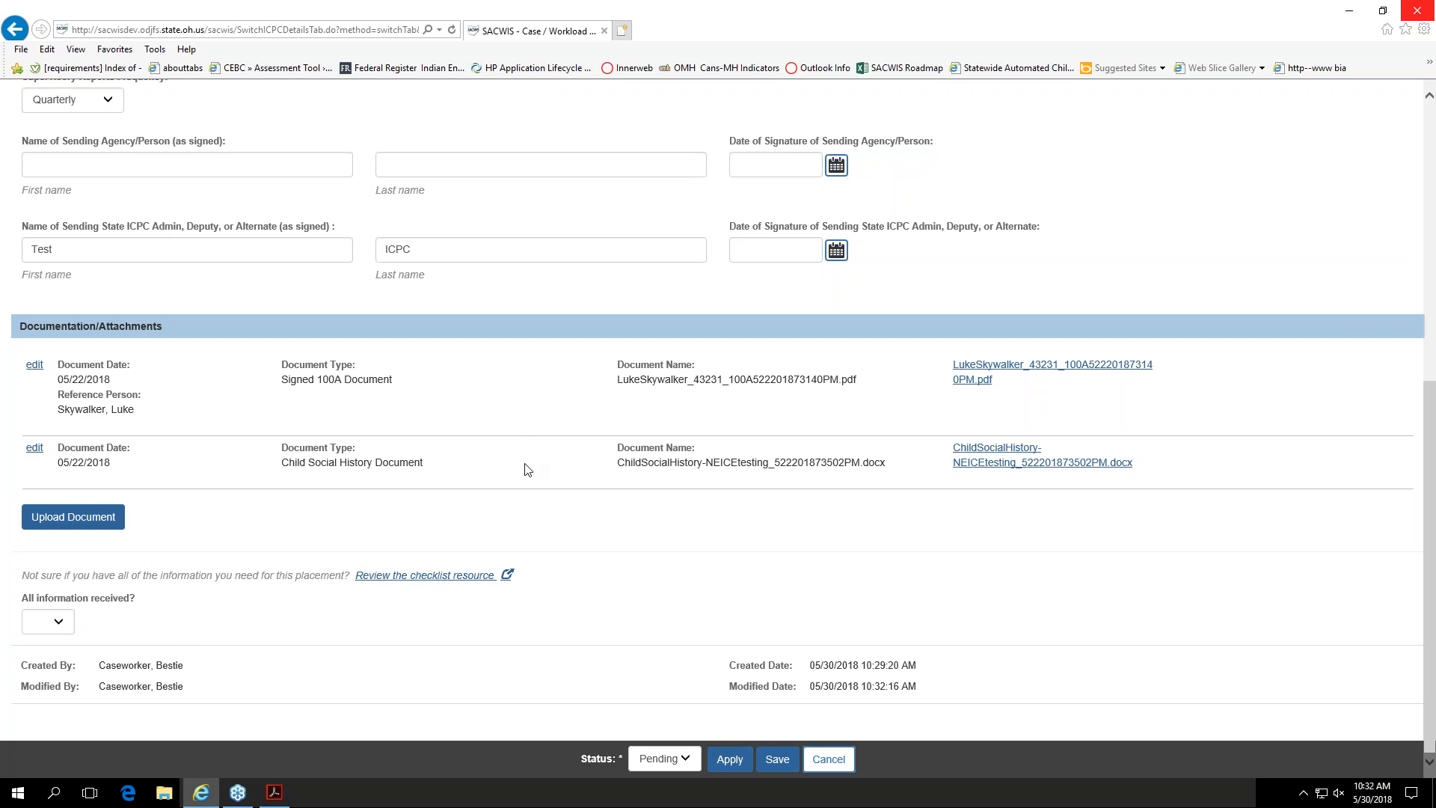
{"action": "left_click", "coordinate": [68, 625]}
{"action": "left_click", "coordinate": [46, 646]}
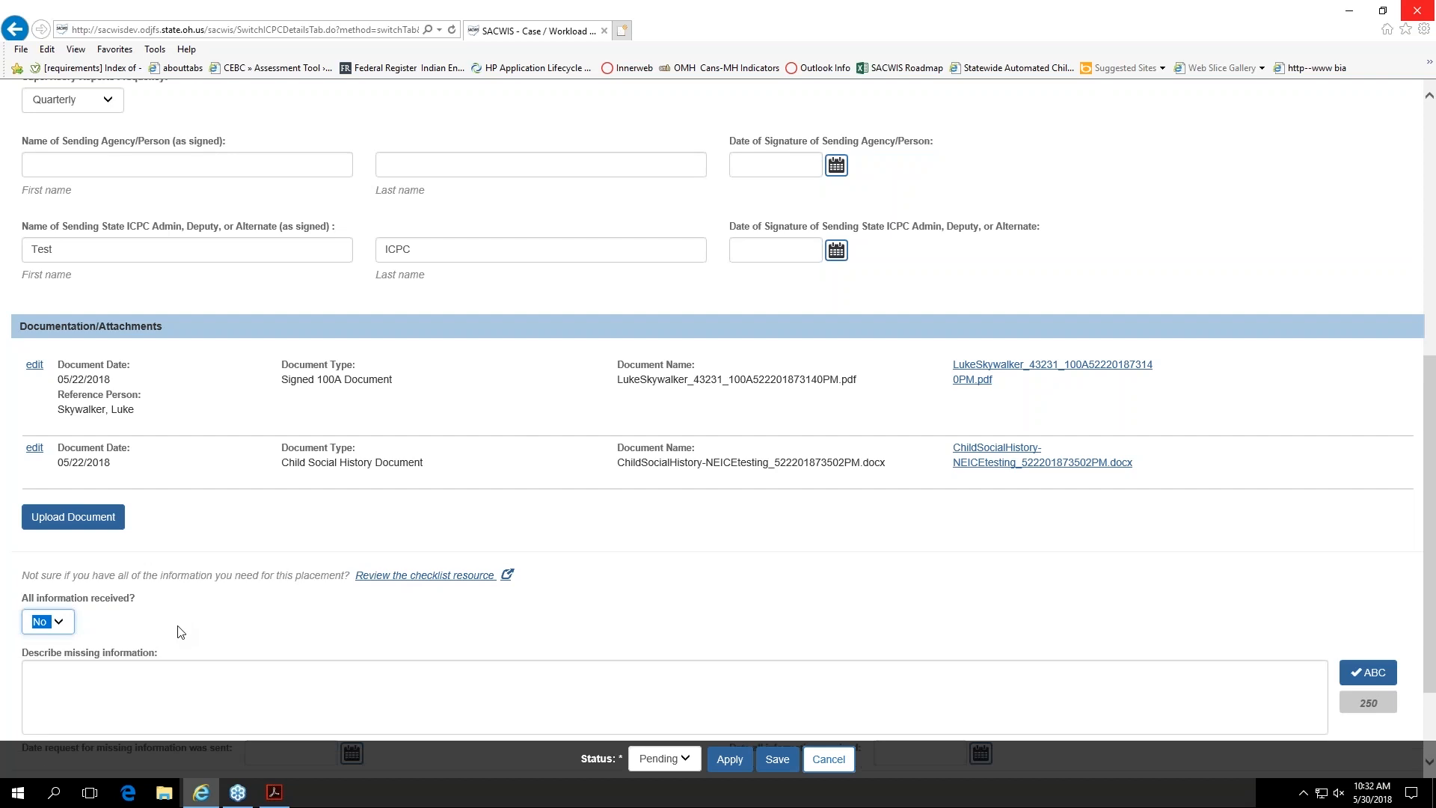
{"action": "scroll", "coordinate": [217, 644], "scroll_direction": "down", "scroll_amount": 2}
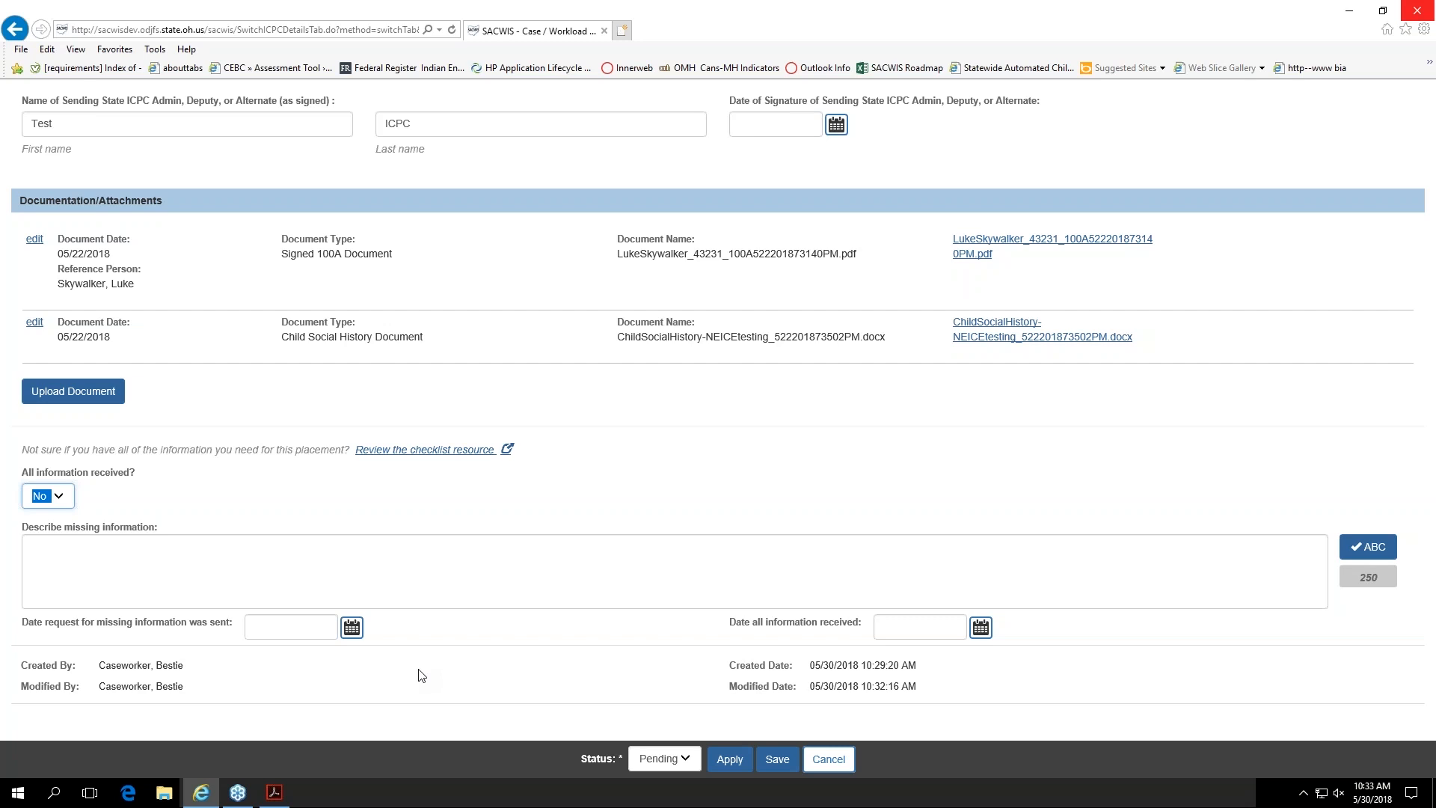
{"action": "scroll", "coordinate": [419, 668], "scroll_direction": "up", "scroll_amount": 1}
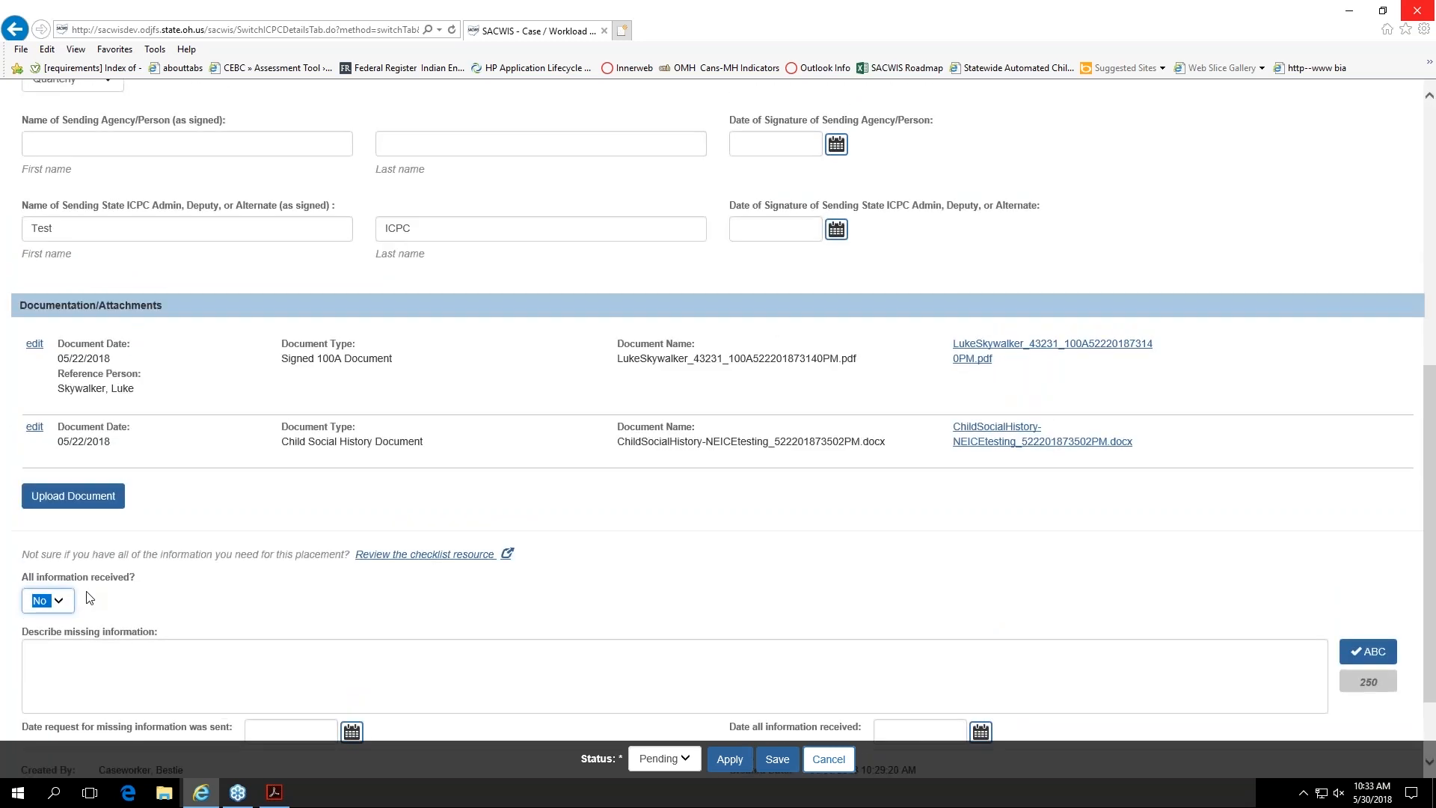
Step: Replace the All information received answer with a different choice
{"action": "left_click", "coordinate": [71, 602]}
{"action": "left_click", "coordinate": [47, 583]}
{"action": "scroll", "coordinate": [308, 590], "scroll_direction": "up", "scroll_amount": 3}
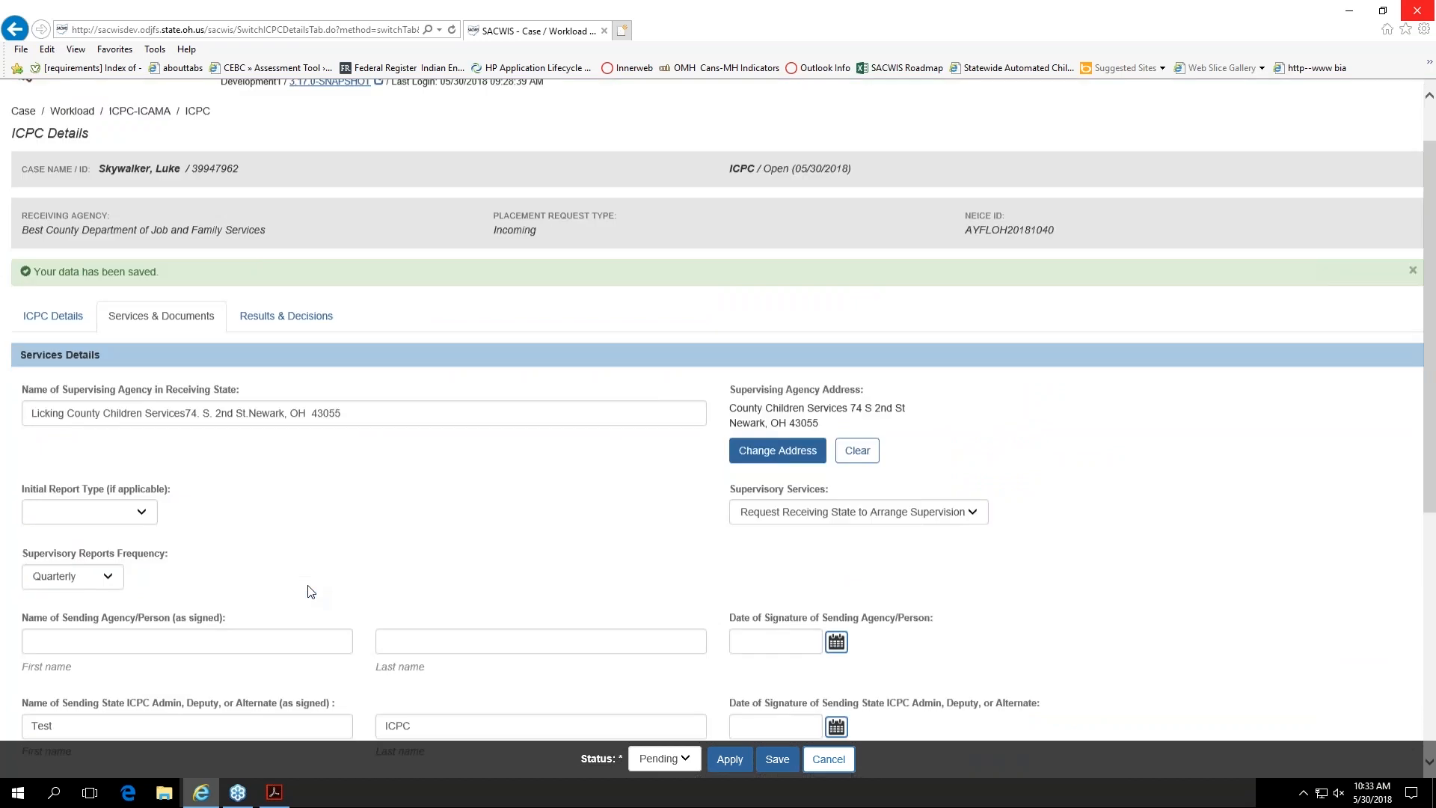
Step: In the child's placement results and decisions, set Placement may be made to Yes and the 100A signature date to 05/30/2018
{"action": "left_click", "coordinate": [271, 359]}
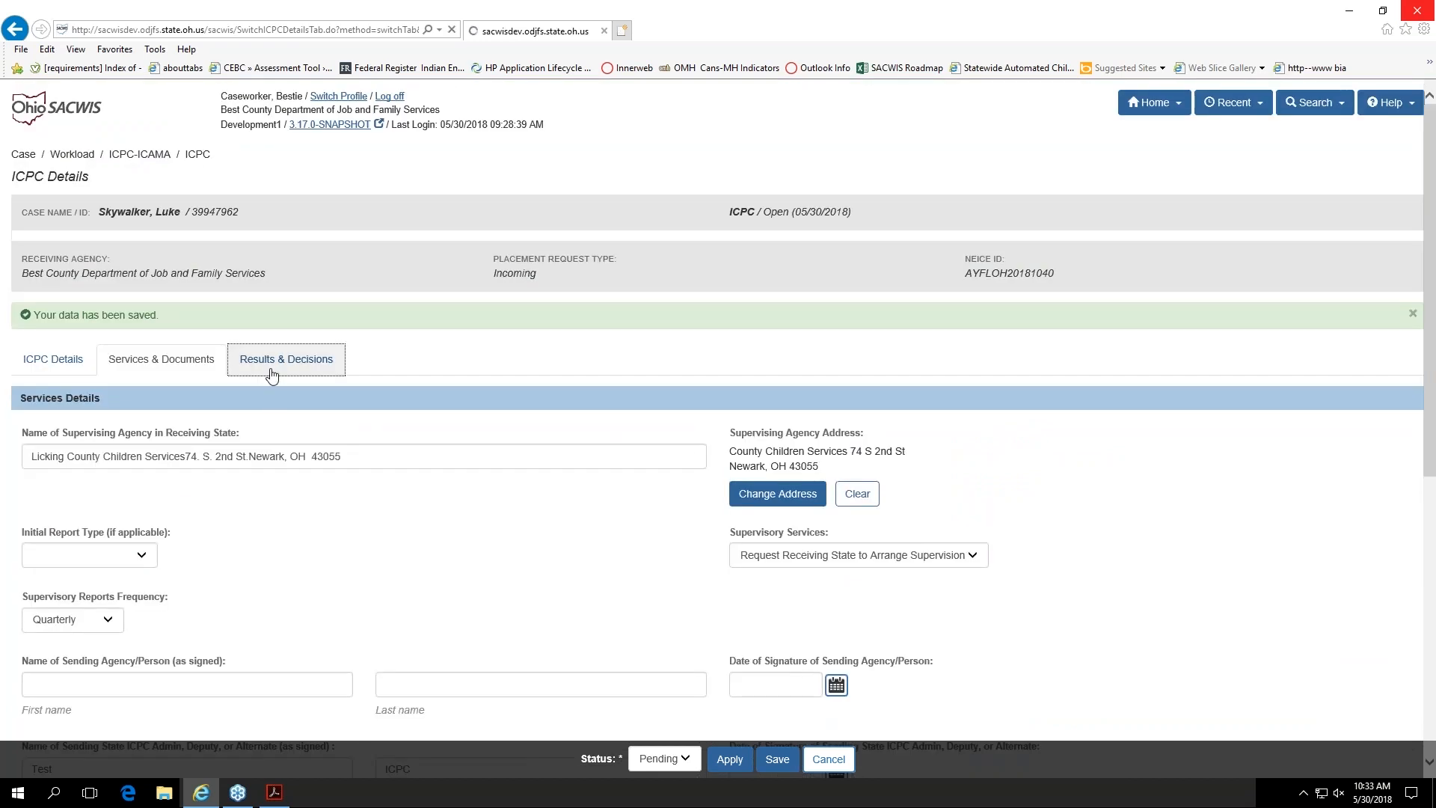
{"action": "scroll", "coordinate": [246, 551], "scroll_direction": "down", "scroll_amount": 3}
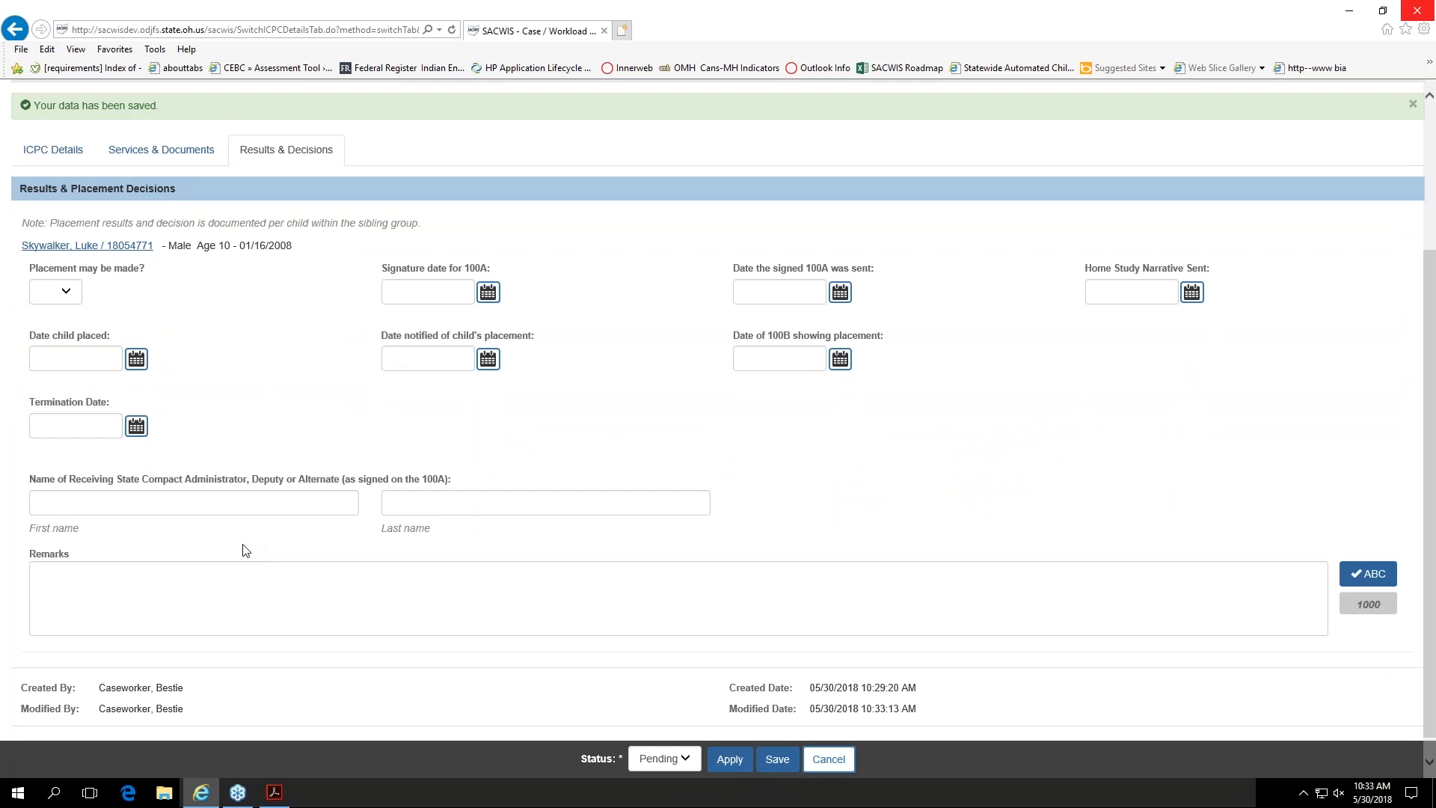
{"action": "scroll", "coordinate": [246, 551], "scroll_direction": "down", "scroll_amount": 1}
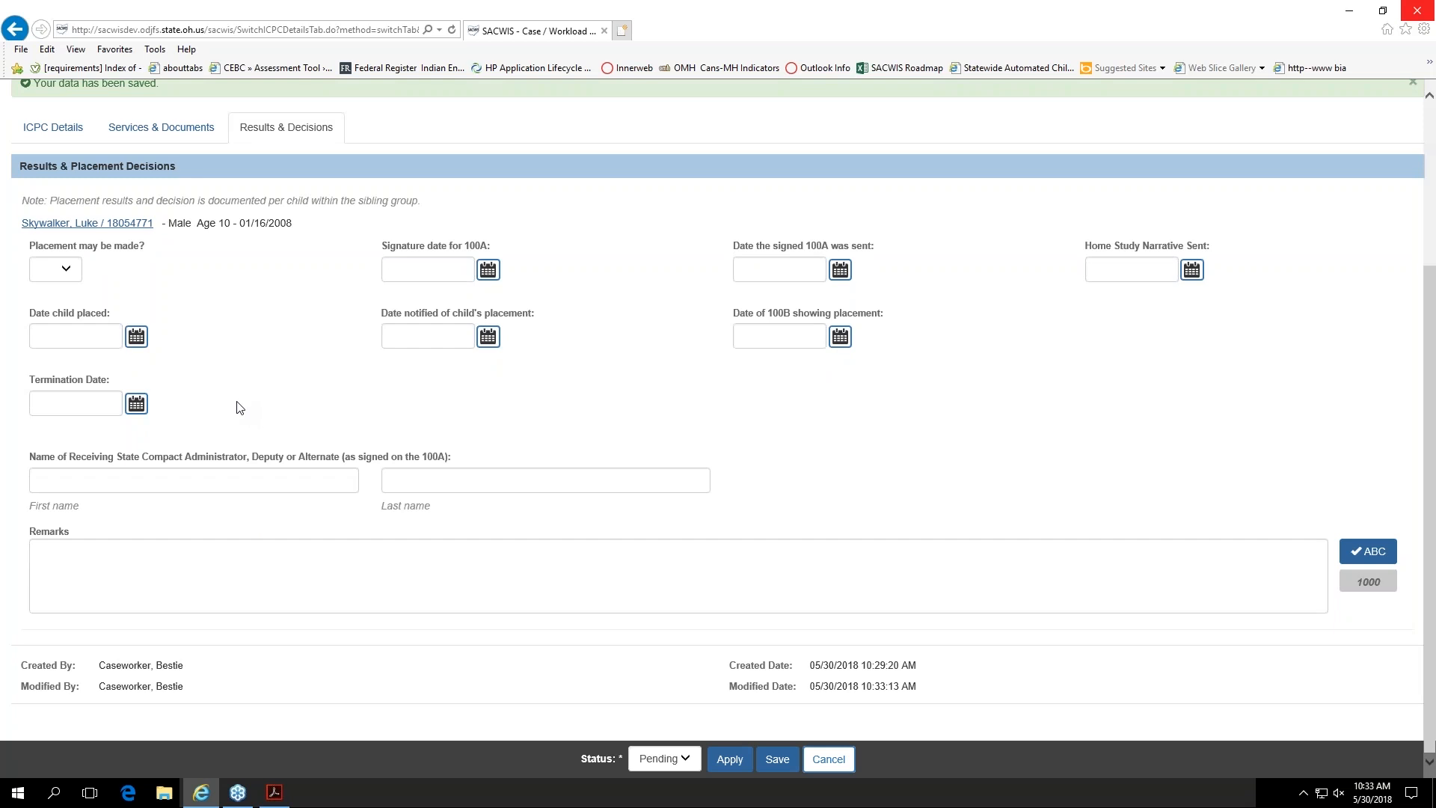
{"action": "left_click", "coordinate": [65, 270]}
{"action": "left_click", "coordinate": [50, 281]}
{"action": "left_click", "coordinate": [488, 271]}
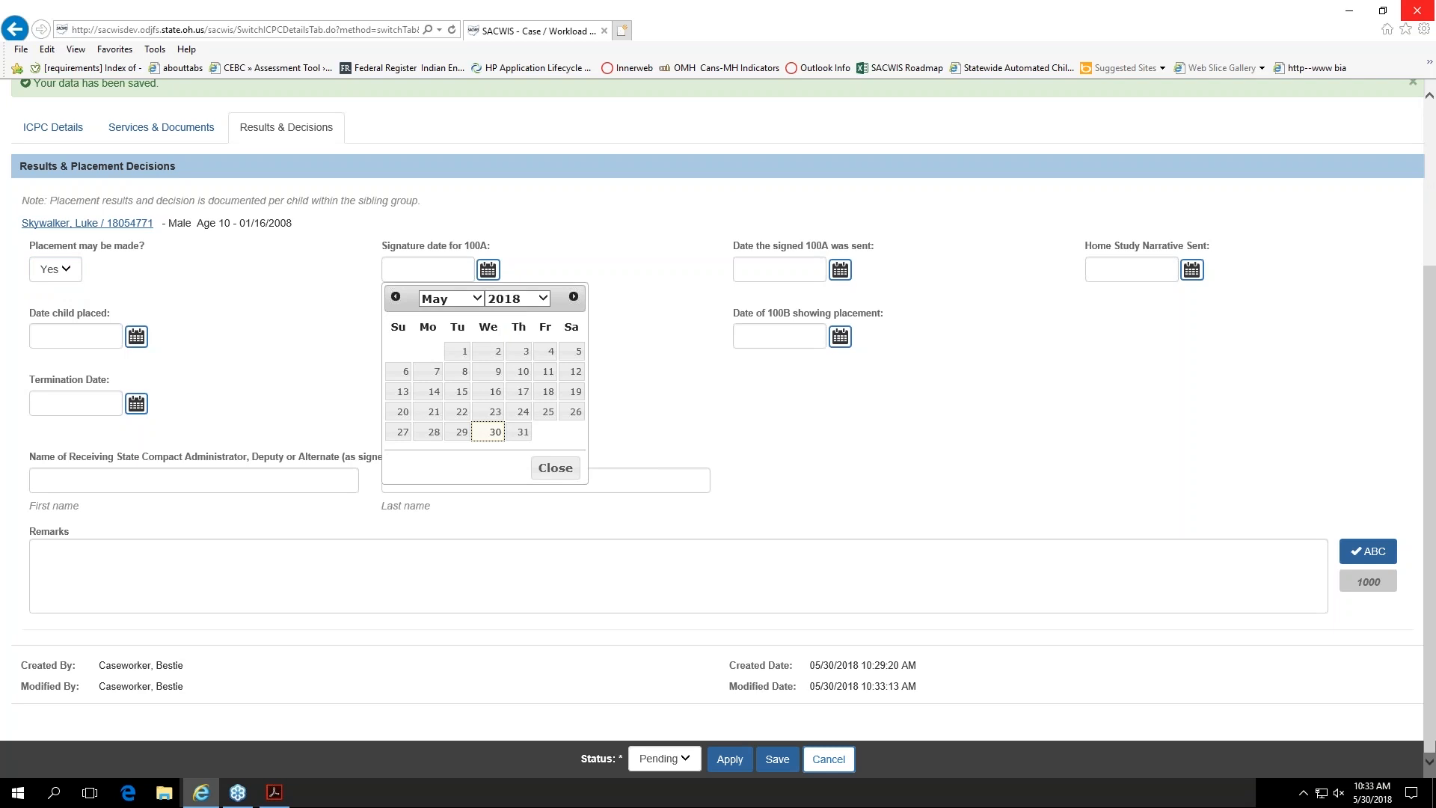
{"action": "left_click", "coordinate": [493, 434]}
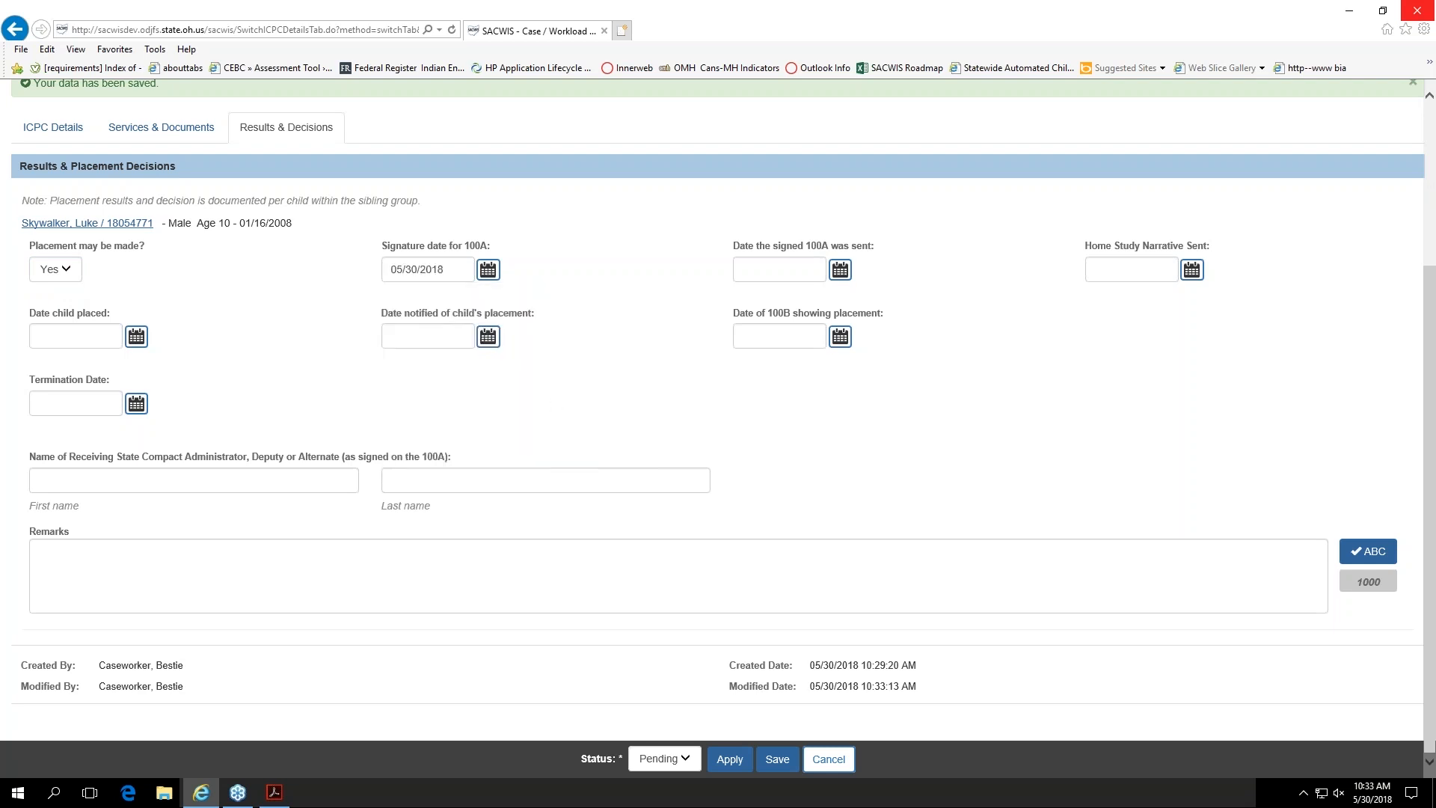
Step: Set both the date the signed 100A was sent and the home study narrative sent date to 05/30/2018
{"action": "left_click", "coordinate": [839, 269]}
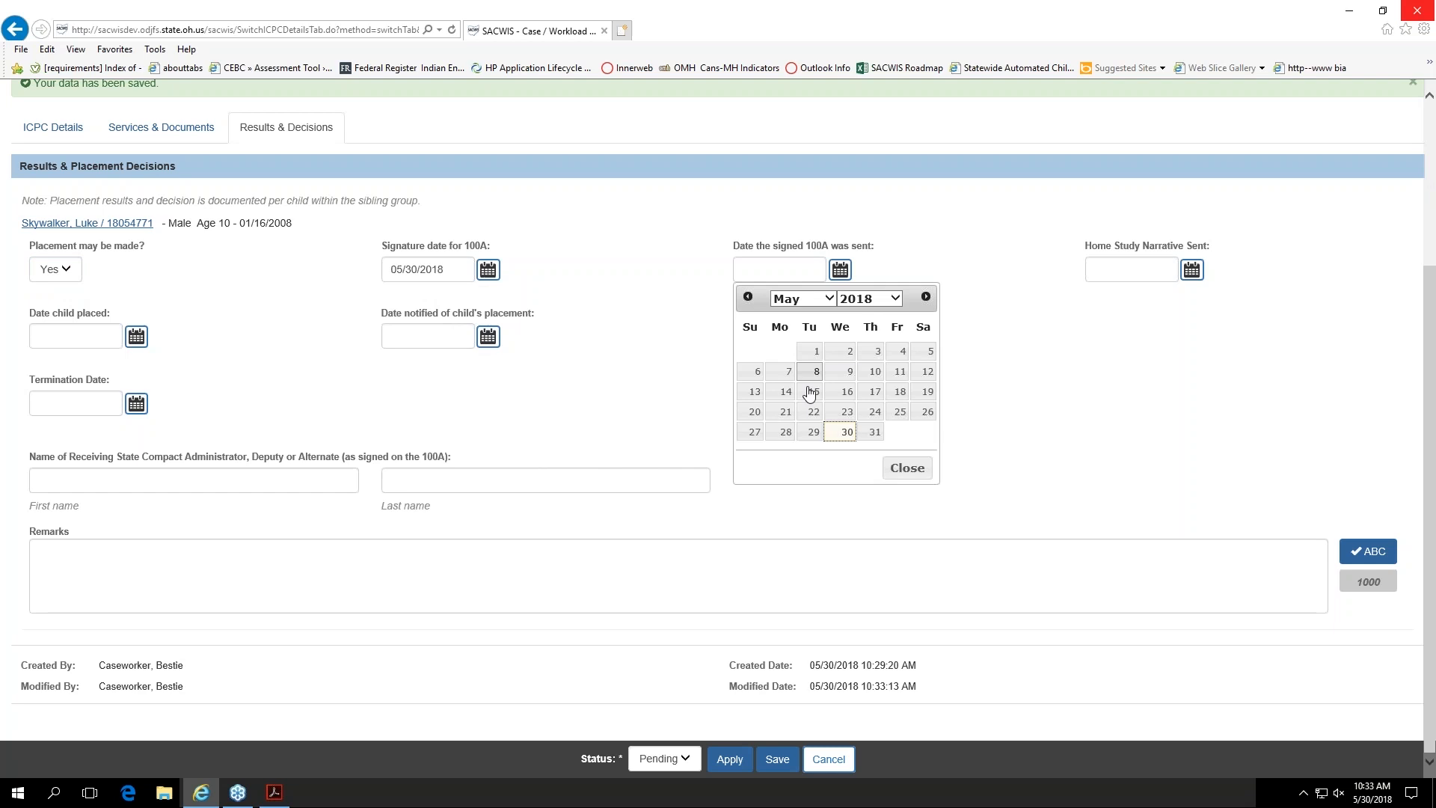
{"action": "left_click", "coordinate": [838, 431]}
{"action": "left_click", "coordinate": [1191, 269]}
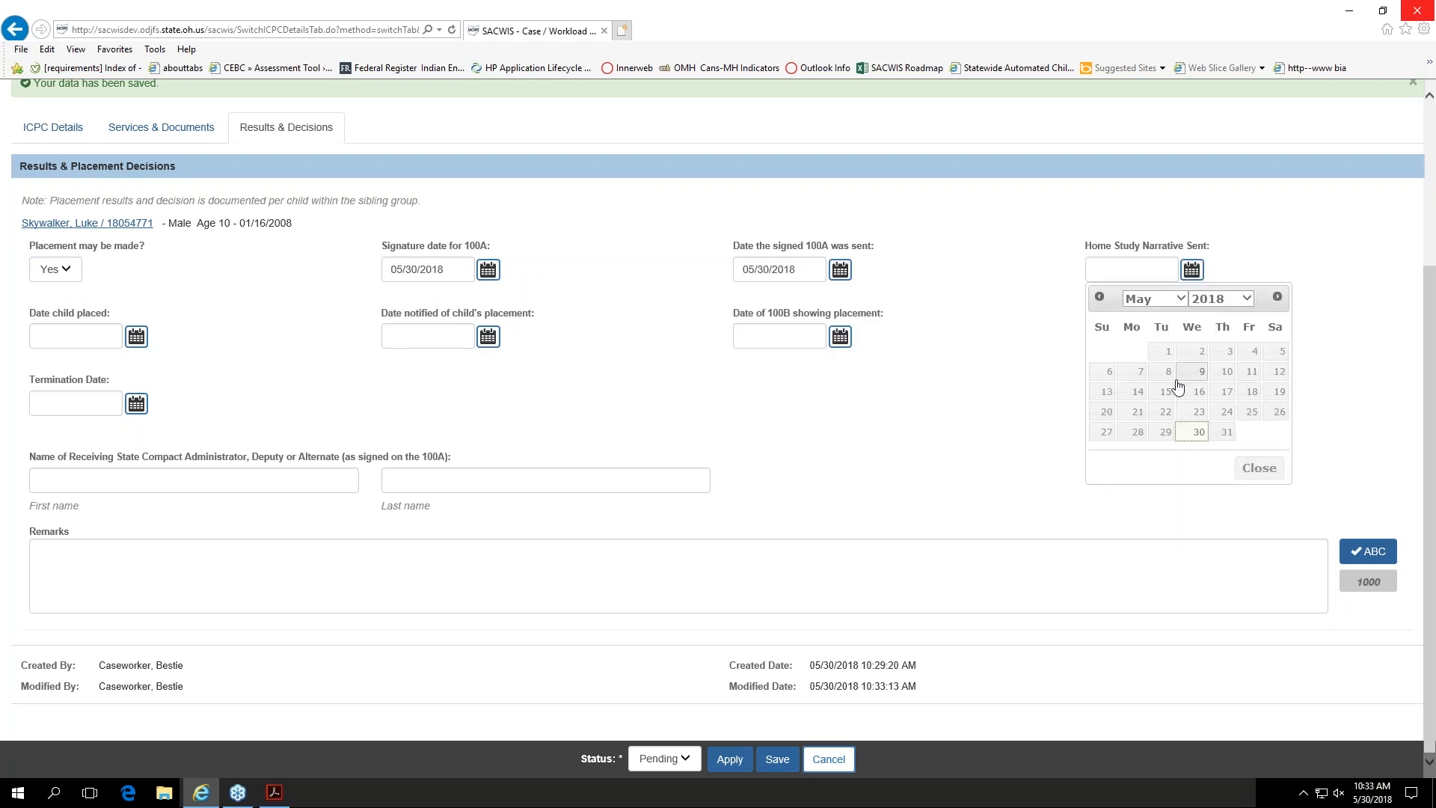
{"action": "left_click", "coordinate": [1199, 431]}
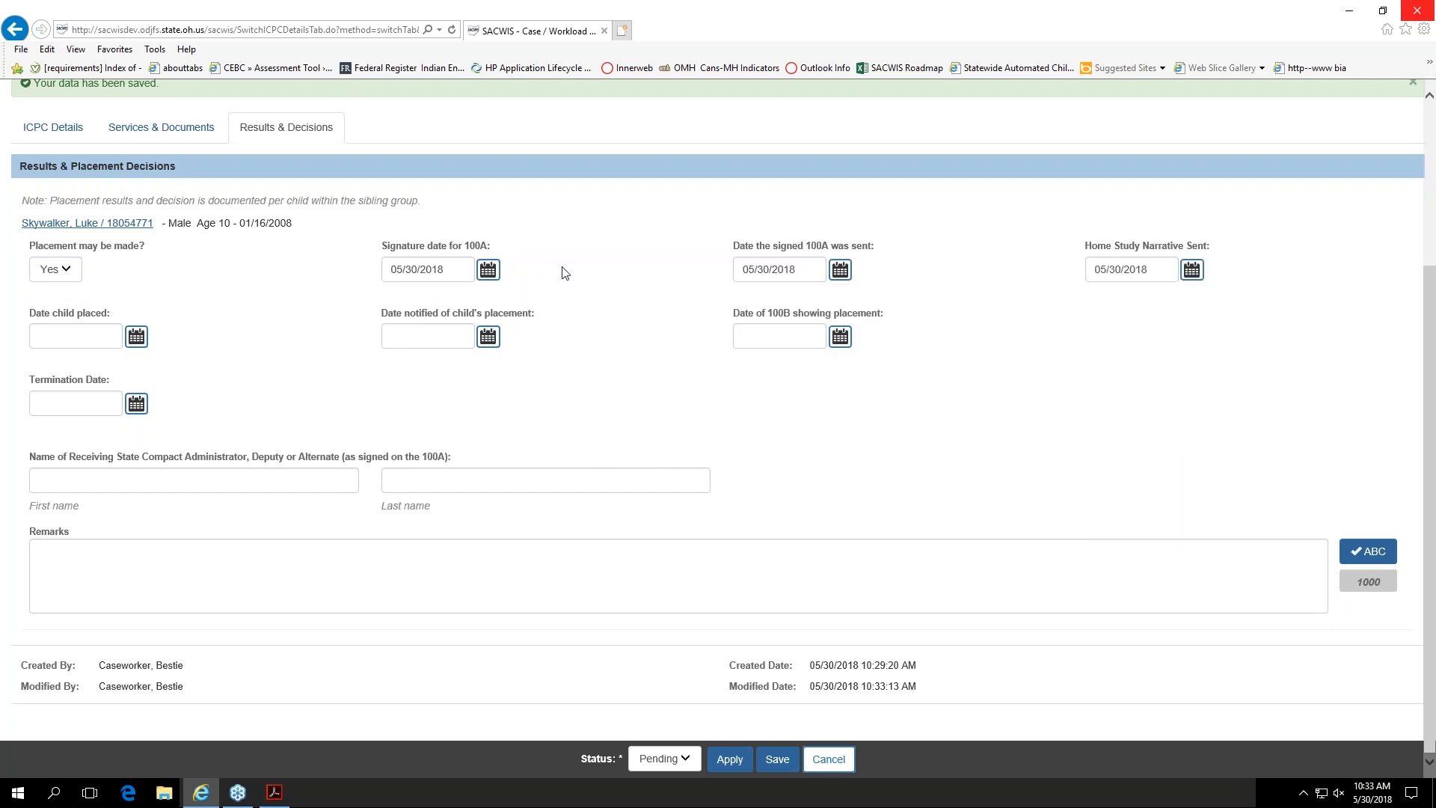
Step: Record 05/30/2018 as the date the child was placed
{"action": "left_click", "coordinate": [135, 337]}
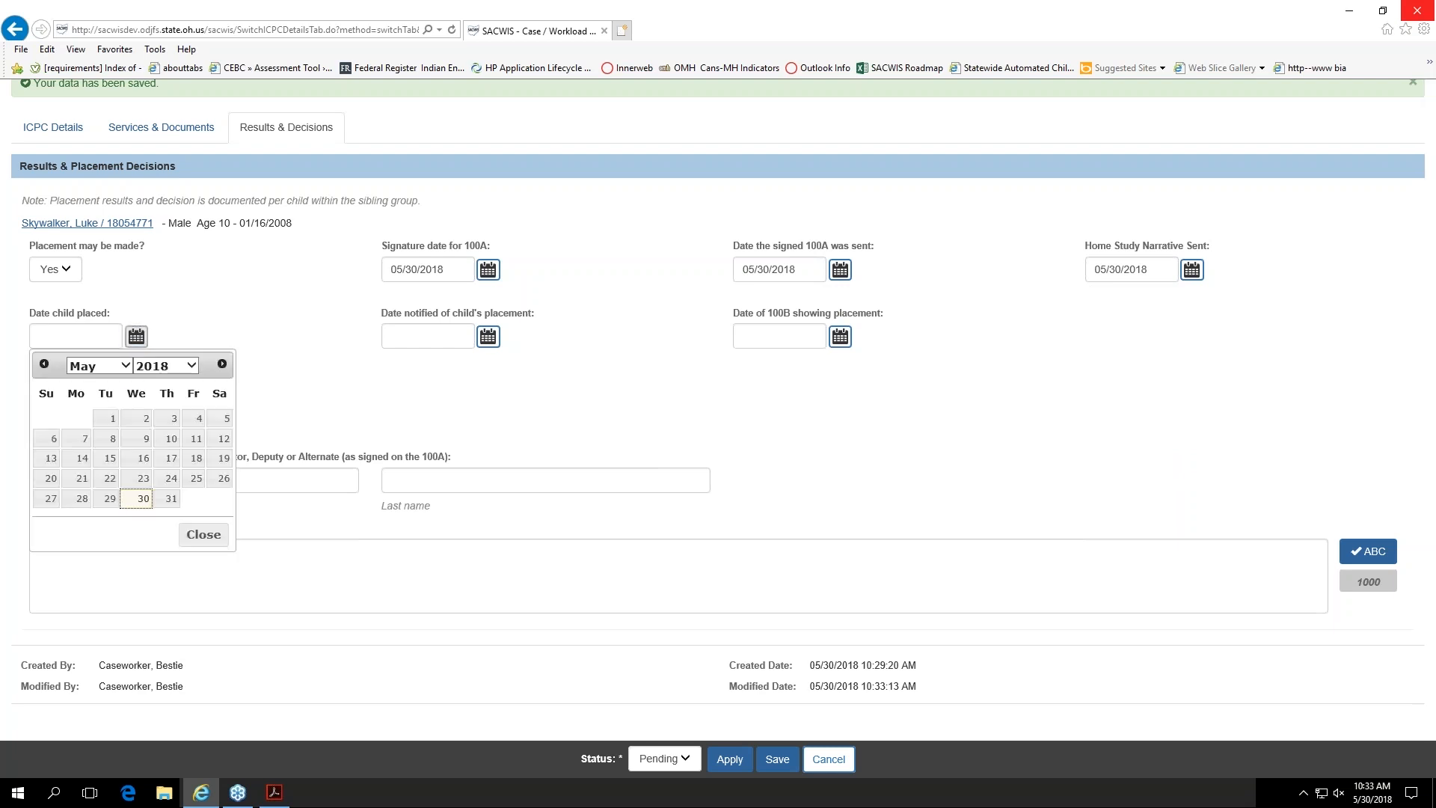
{"action": "left_click", "coordinate": [143, 498]}
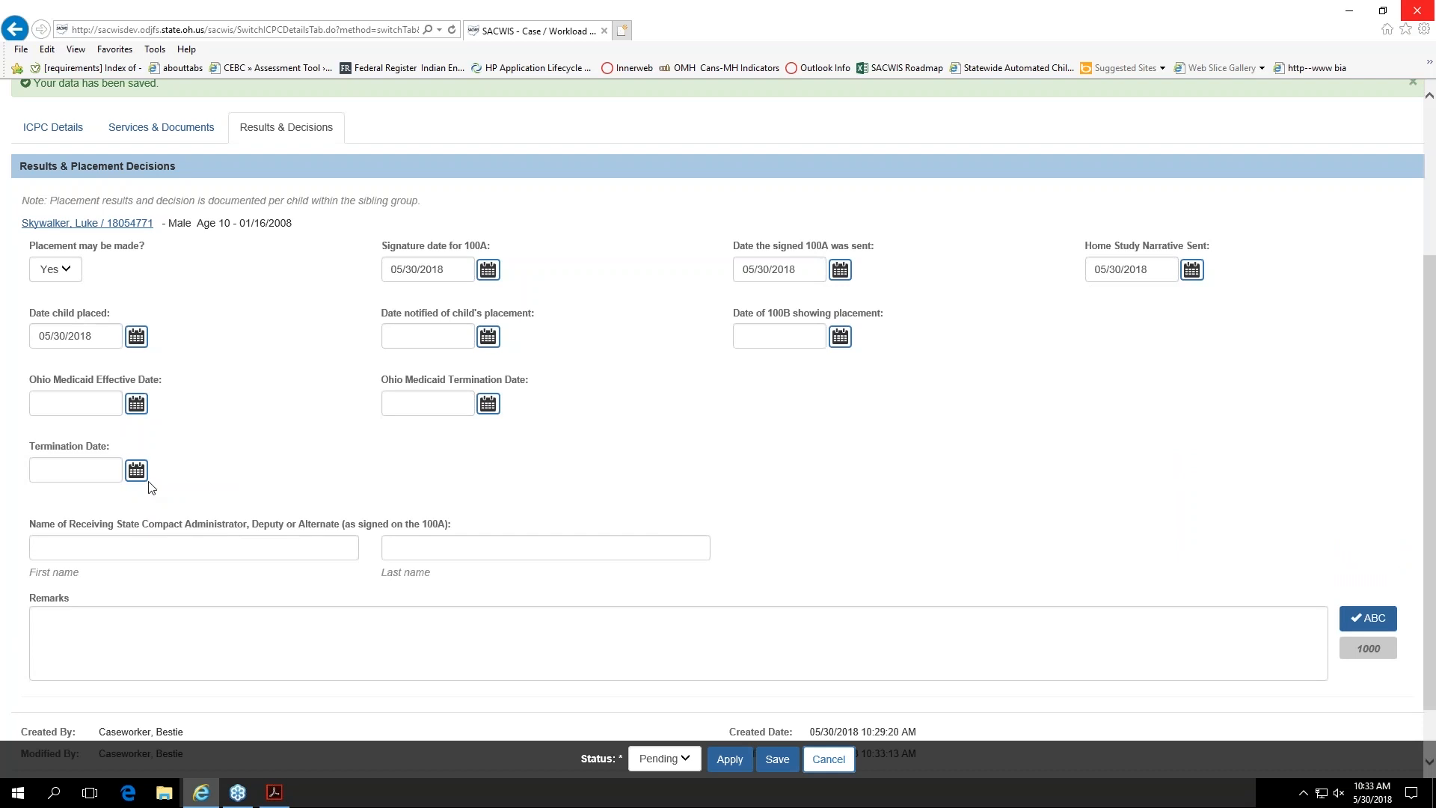
{"action": "left_click_drag", "start_coordinate": [102, 333], "coordinate": [35, 342]}
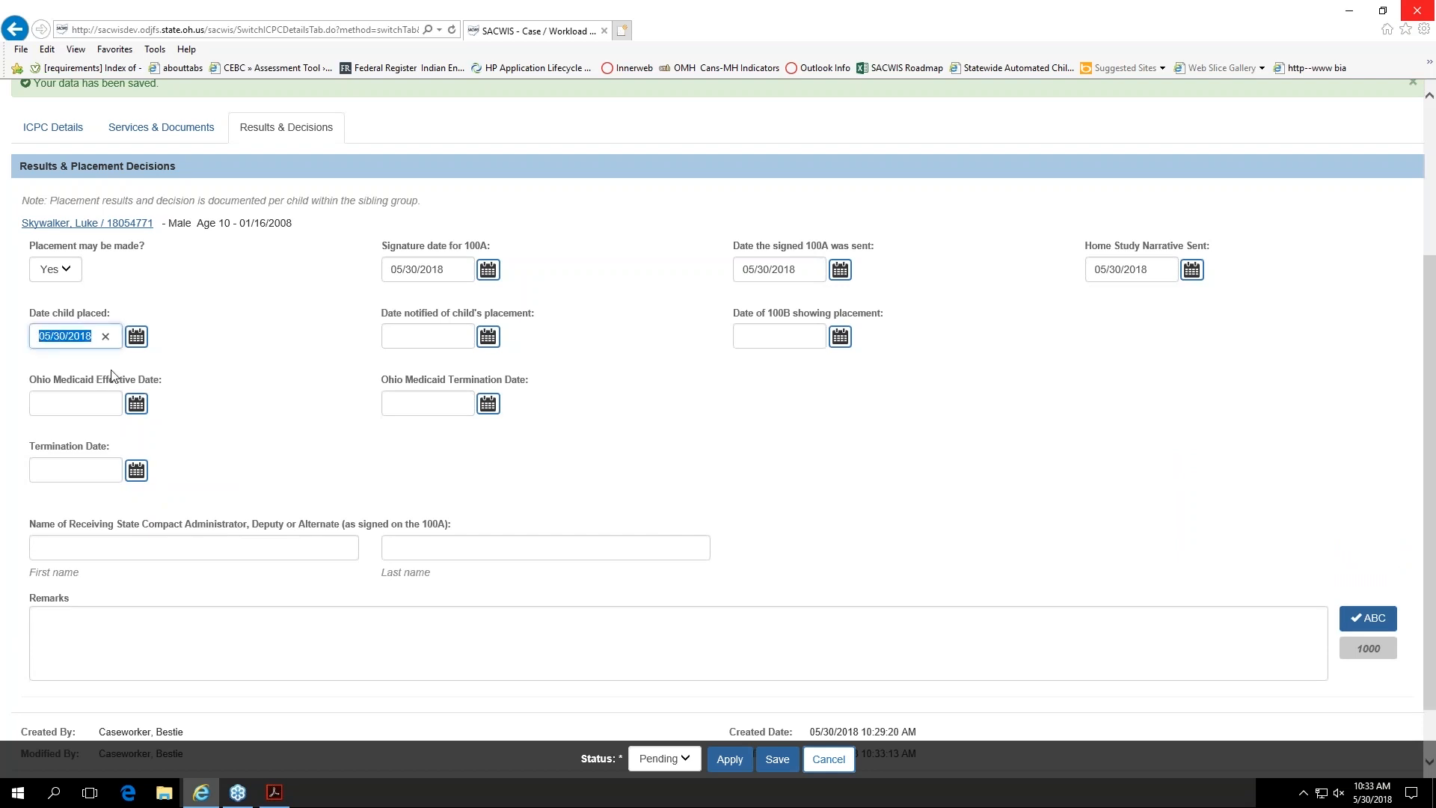
{"action": "left_click", "coordinate": [217, 353]}
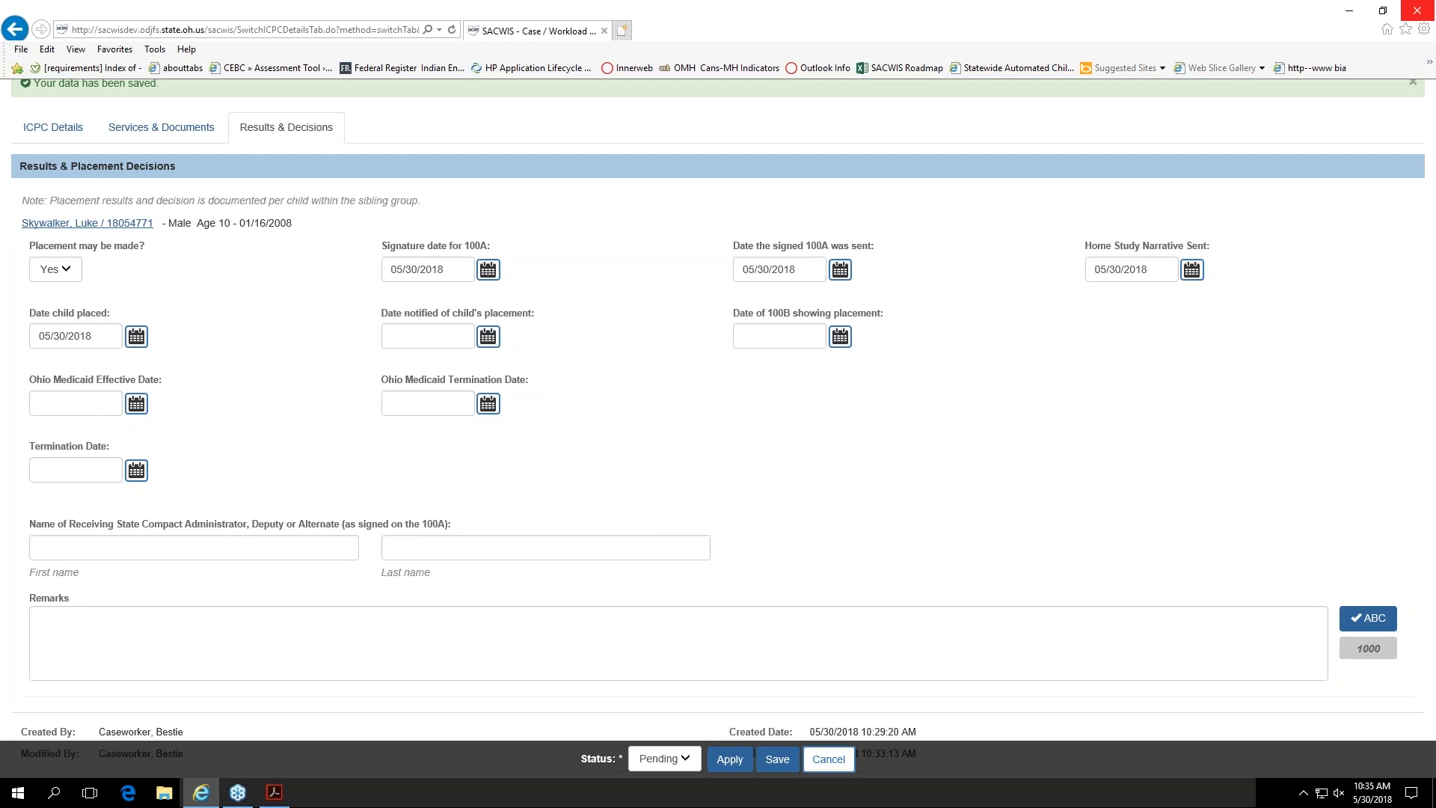
{"action": "scroll", "coordinate": [397, 435], "scroll_direction": "down", "scroll_amount": 1}
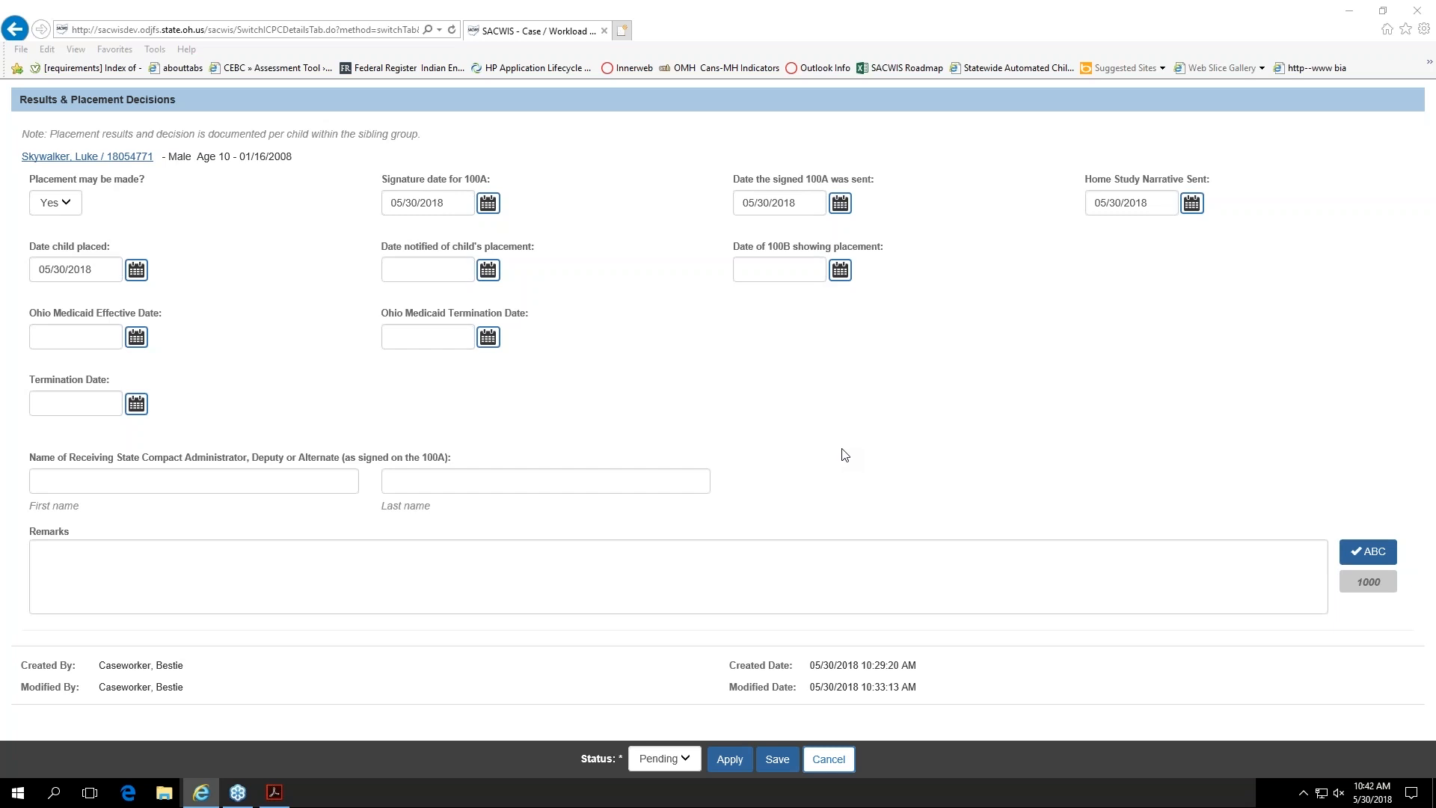
Step: Switch to the training presentation's NEICE Notification slide
{"action": "key", "text": "alt+Tab"}
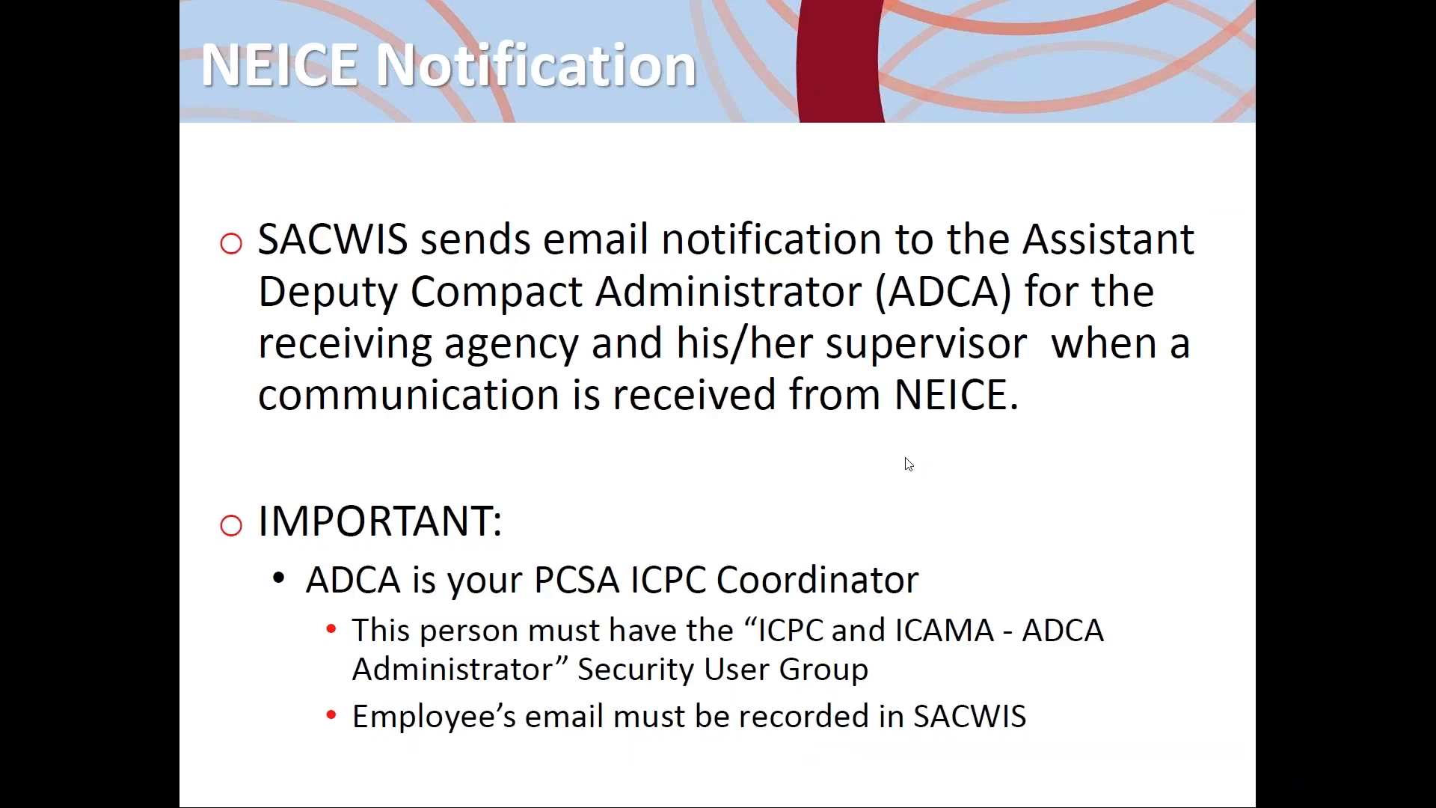
{"action": "scroll", "coordinate": [942, 460], "scroll_direction": "up", "scroll_amount": 1}
{"action": "scroll", "coordinate": [1028, 455], "scroll_direction": "down", "scroll_amount": 1}
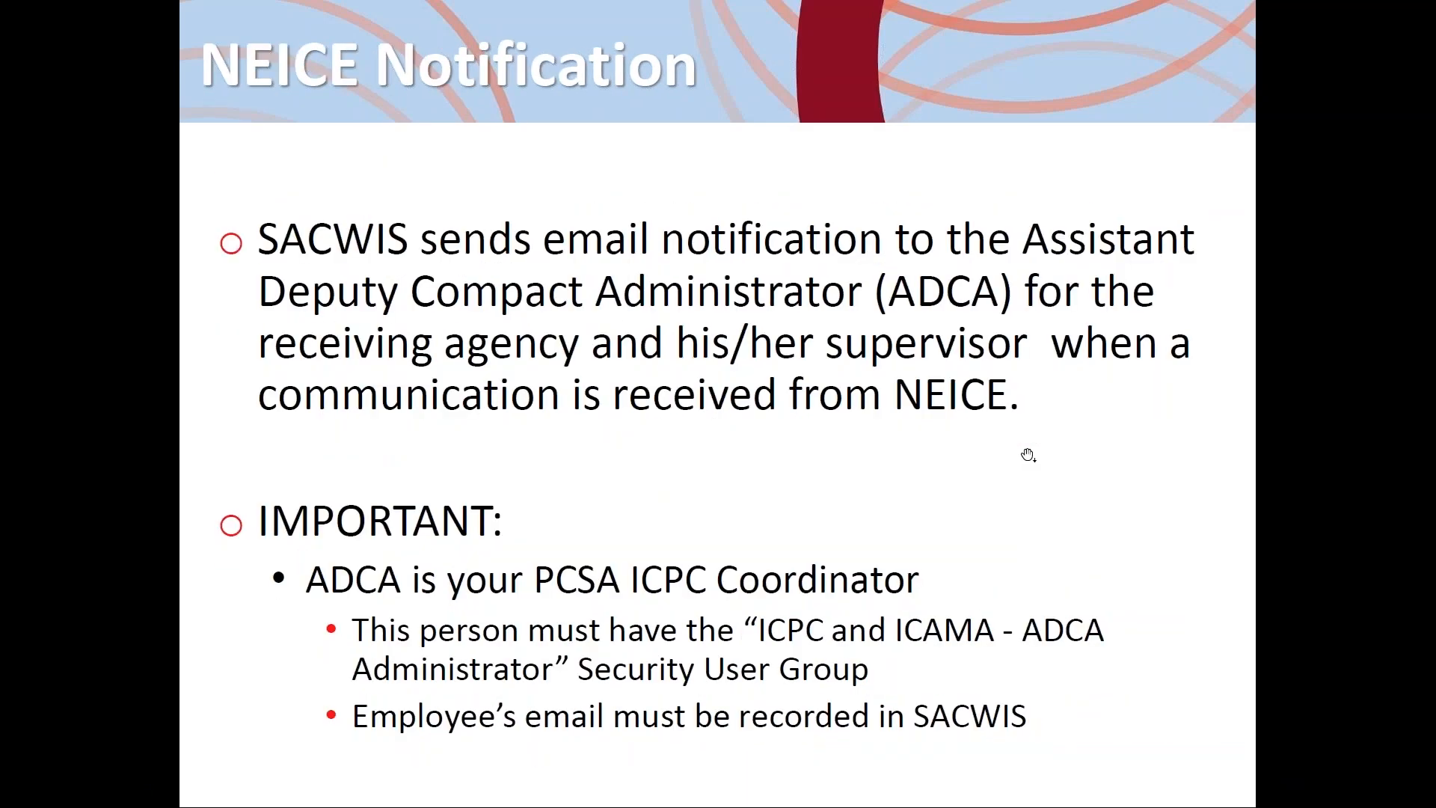